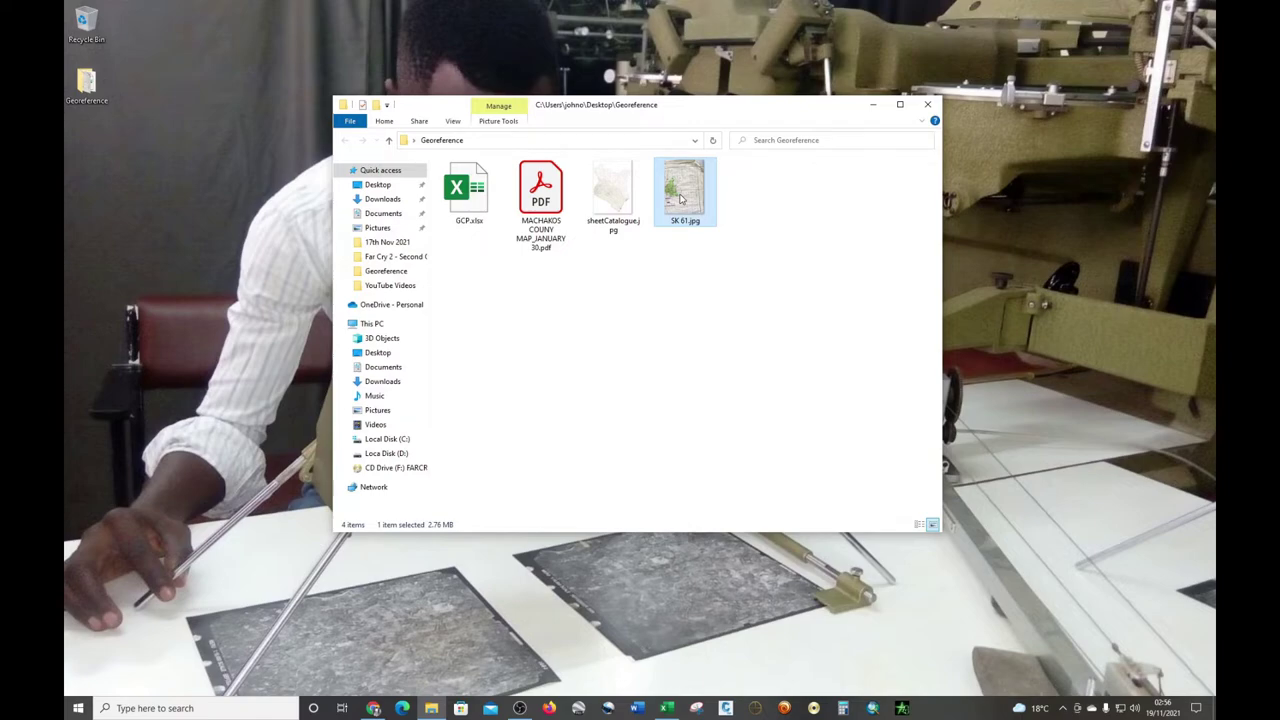
Open SK 61.jpg, examine the scanned map's sheet reference, grid lines and coordinate labels, and close the image and its folder.
{"action": "double_click", "coordinate": [683, 192]}
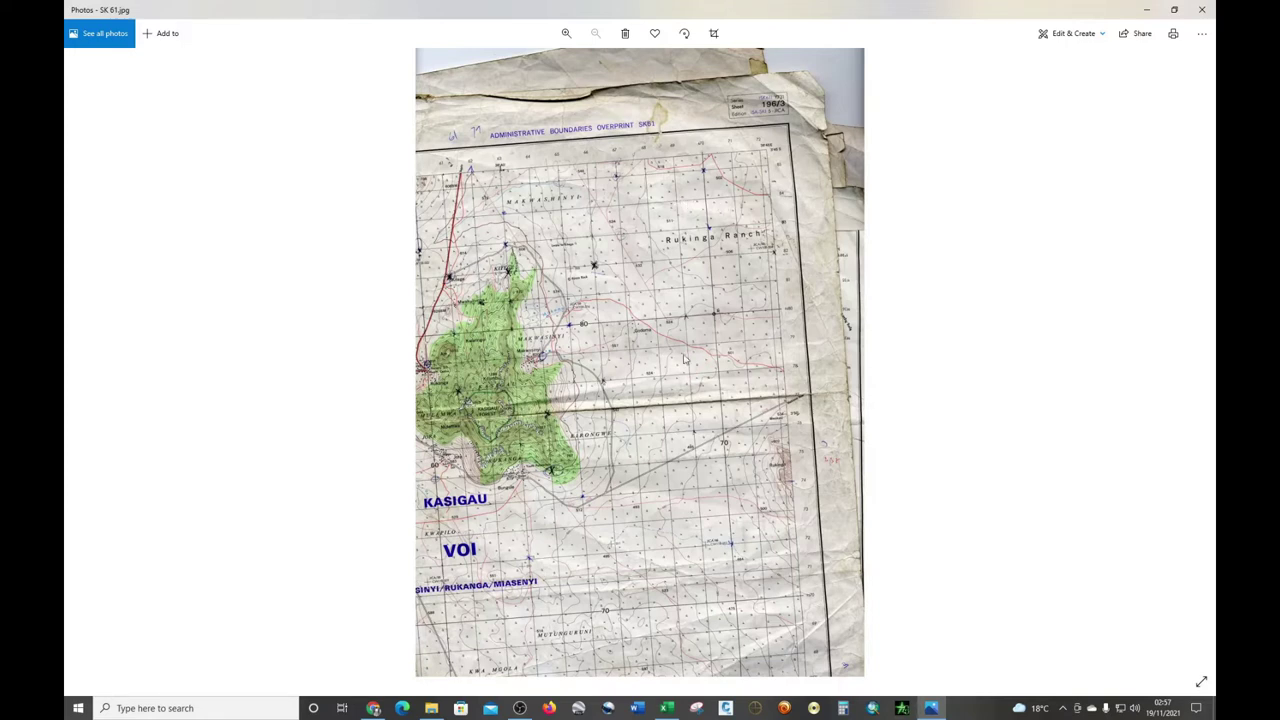
{"action": "scroll", "coordinate": [625, 337], "scroll_direction": "up", "scroll_amount": 2}
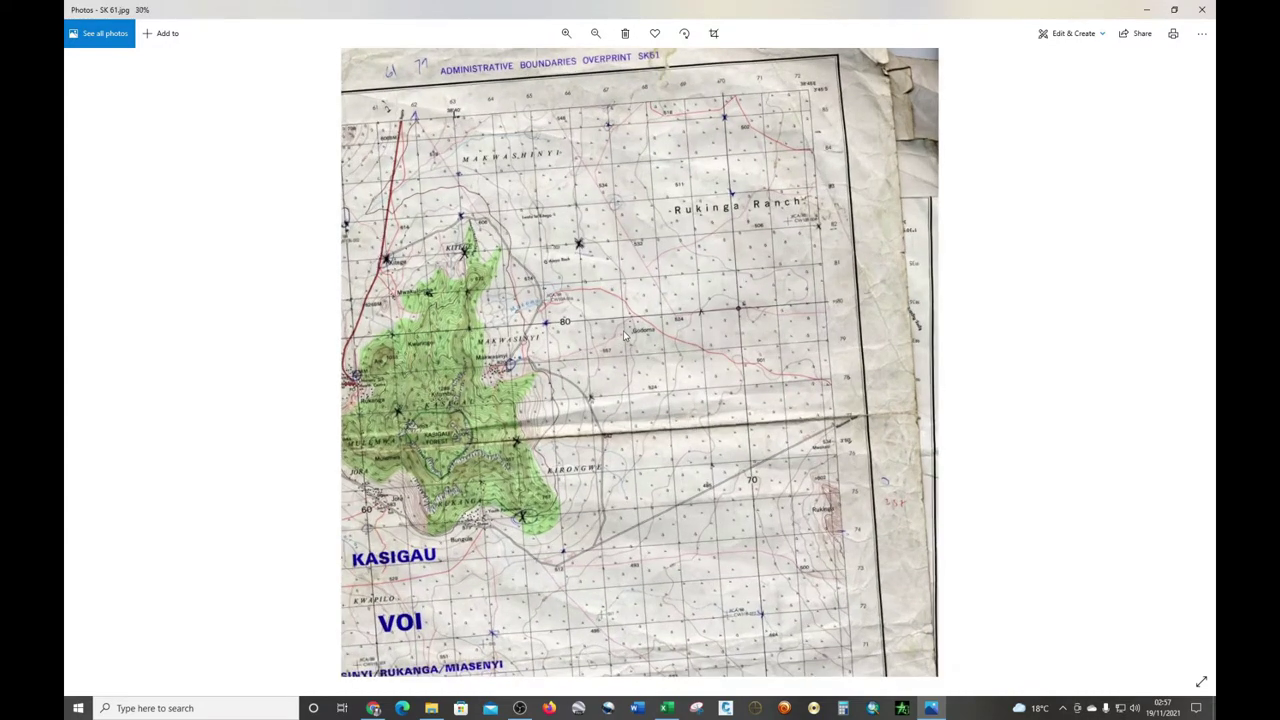
{"action": "scroll", "coordinate": [625, 337], "scroll_direction": "up", "scroll_amount": 3}
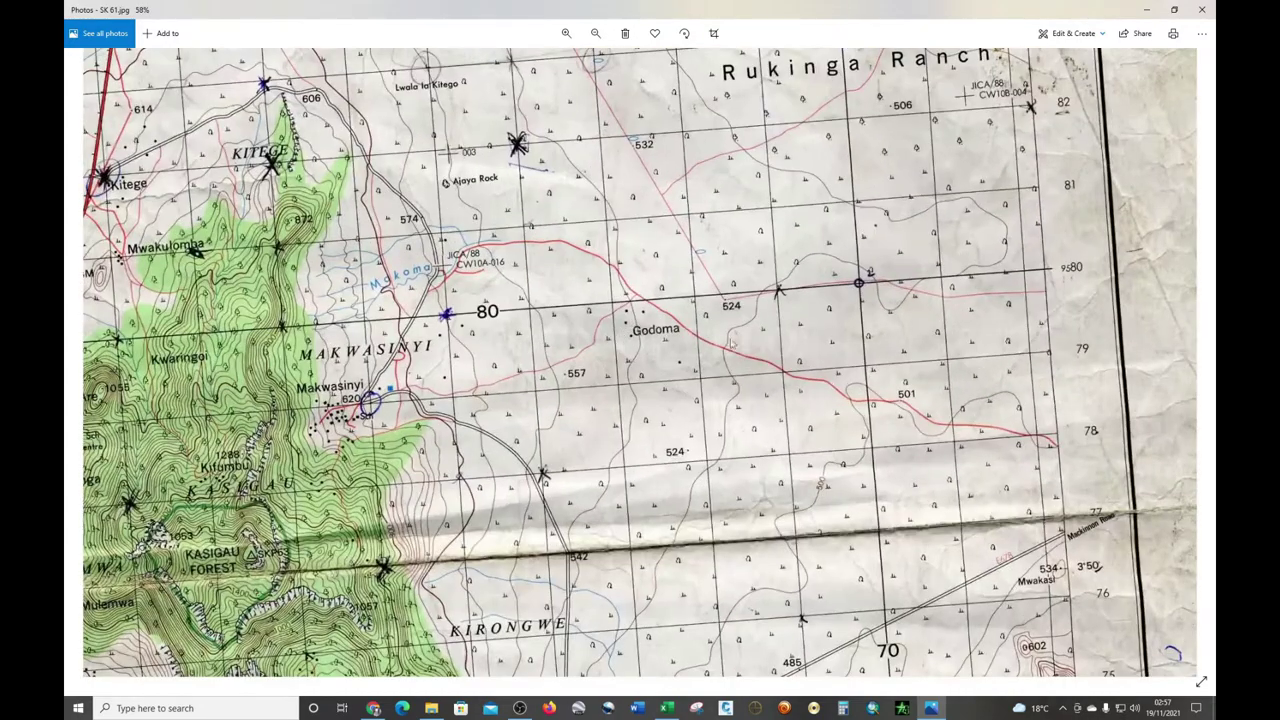
{"action": "scroll", "coordinate": [760, 354], "scroll_direction": "down", "scroll_amount": 1}
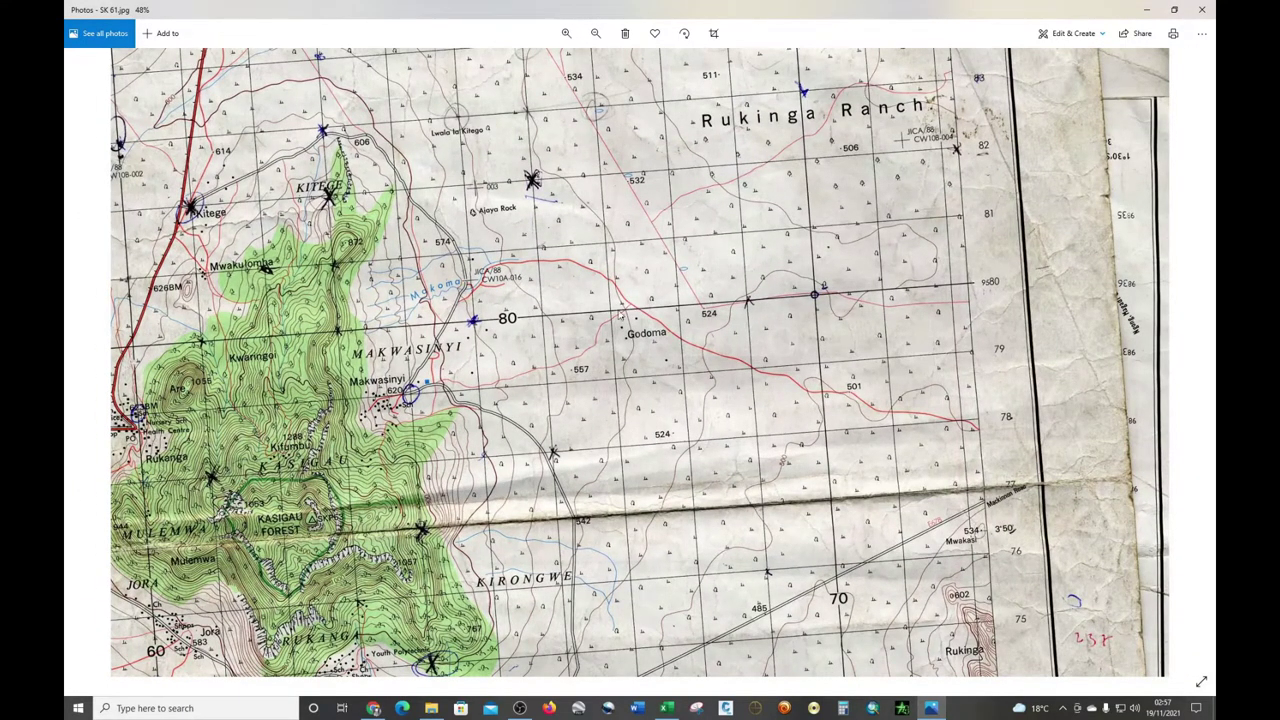
{"action": "scroll", "coordinate": [445, 364], "scroll_direction": "down", "scroll_amount": 1}
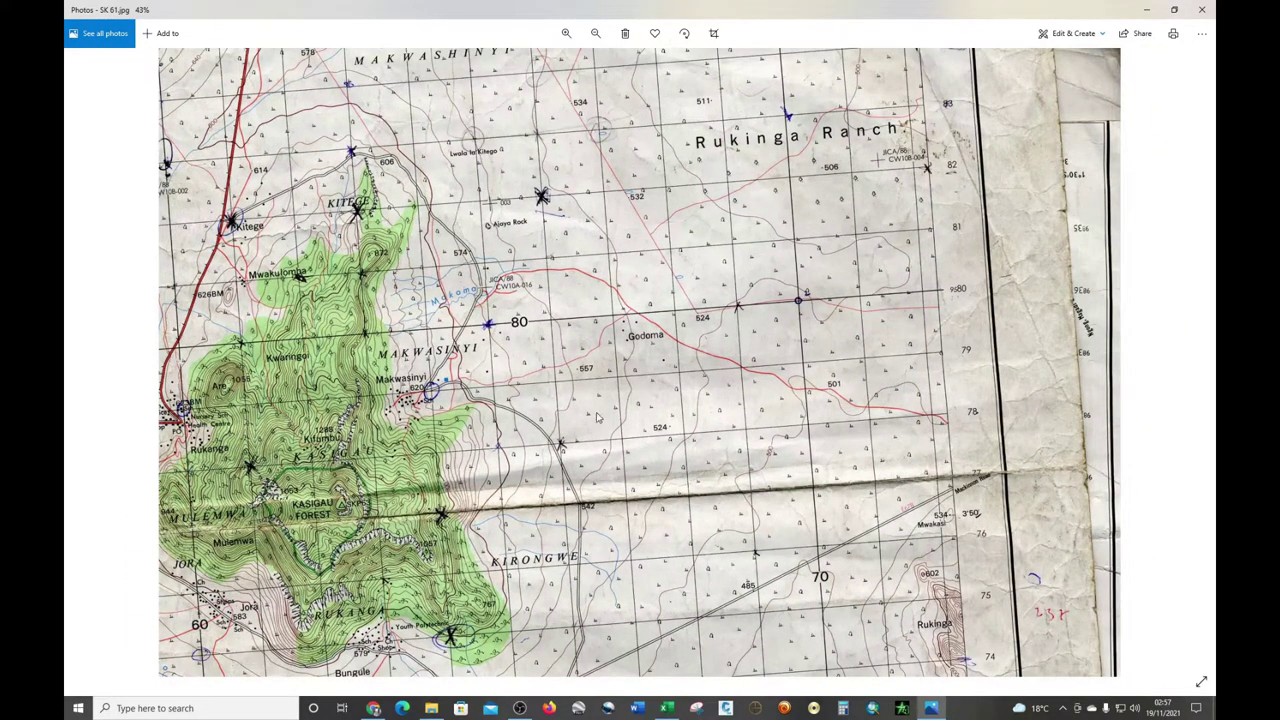
{"action": "scroll", "coordinate": [708, 406], "scroll_direction": "down", "scroll_amount": 1}
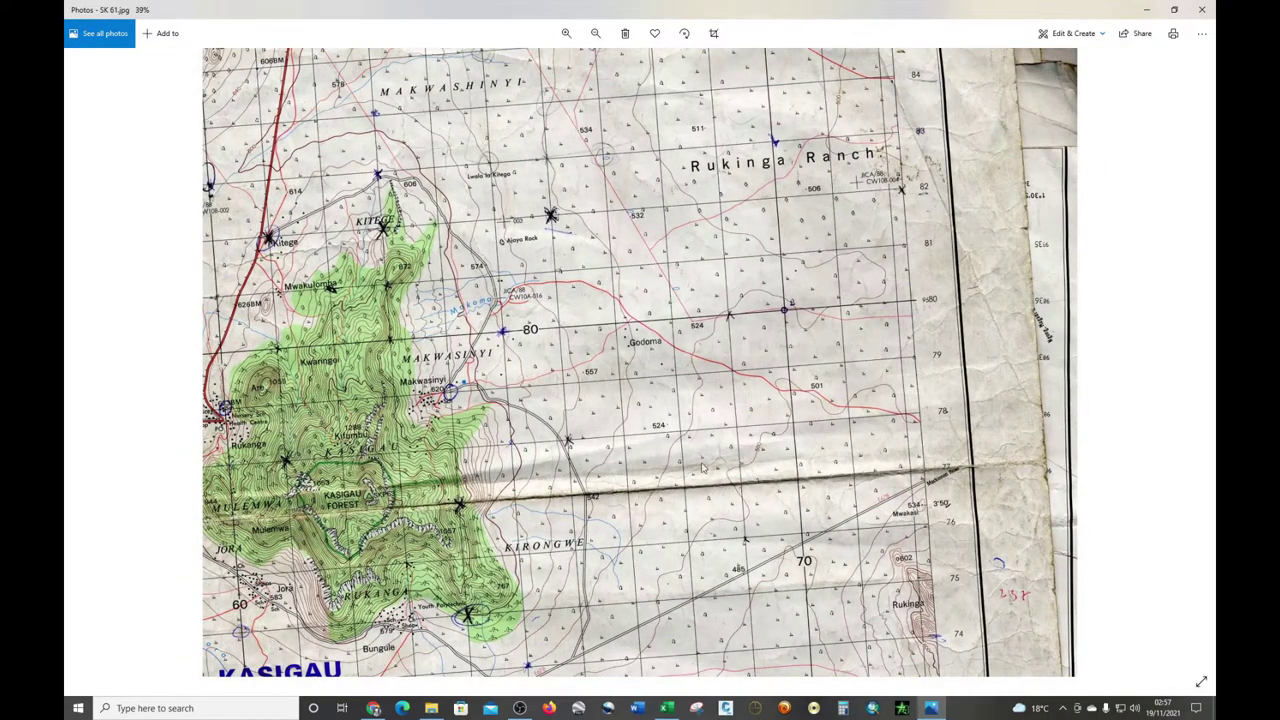
{"action": "scroll", "coordinate": [660, 540], "scroll_direction": "up", "scroll_amount": 2}
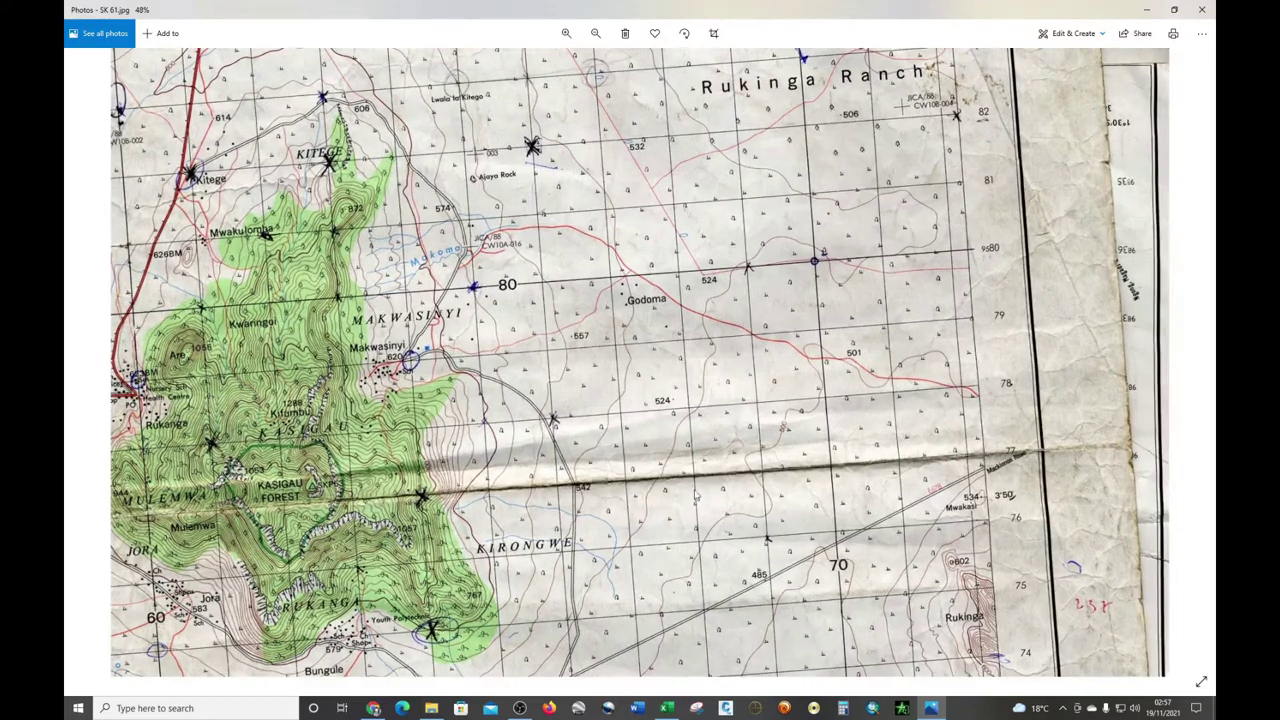
{"action": "scroll", "coordinate": [620, 474], "scroll_direction": "down", "scroll_amount": 3}
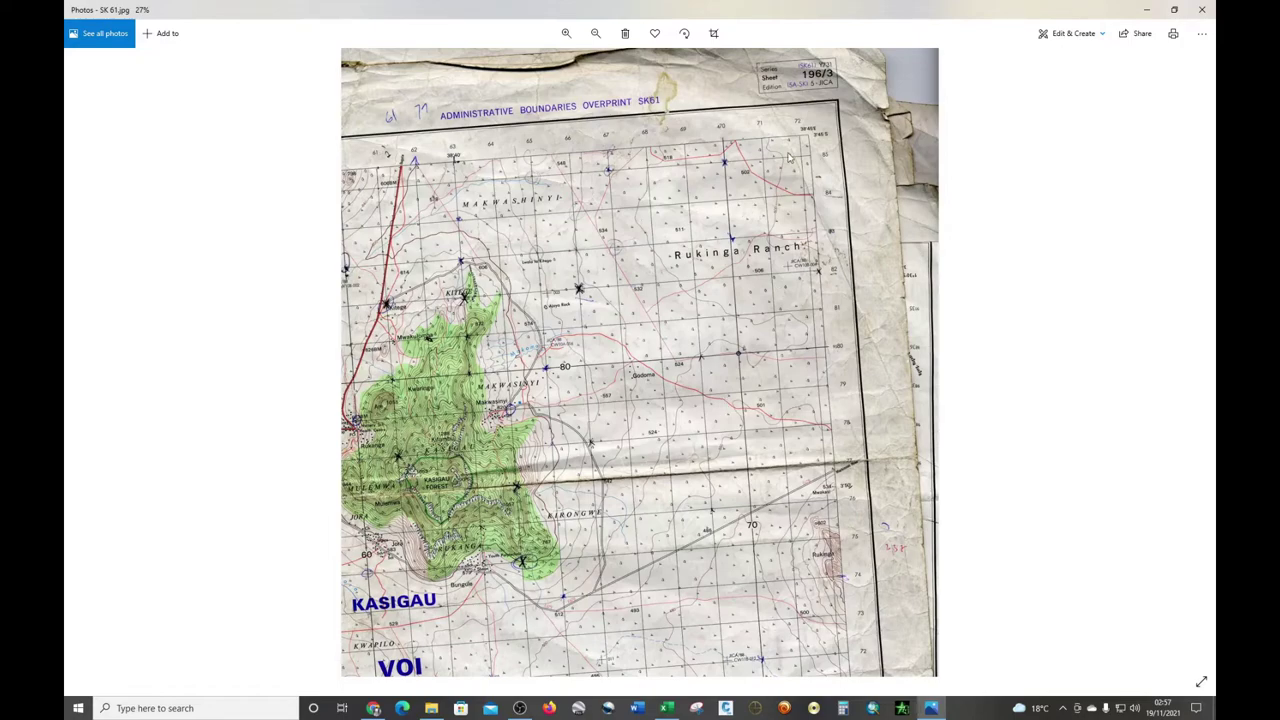
{"action": "scroll", "coordinate": [698, 88], "scroll_direction": "up", "scroll_amount": 3}
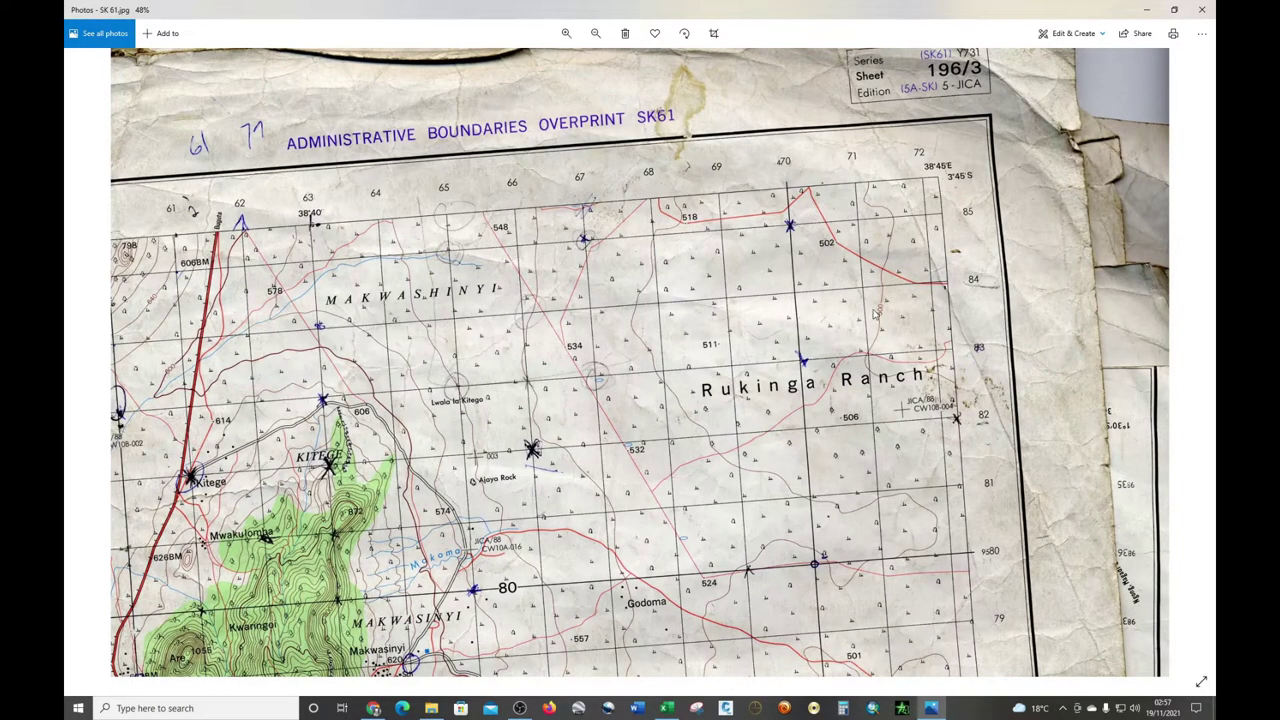
{"action": "scroll", "coordinate": [922, 272], "scroll_direction": "down", "scroll_amount": 1}
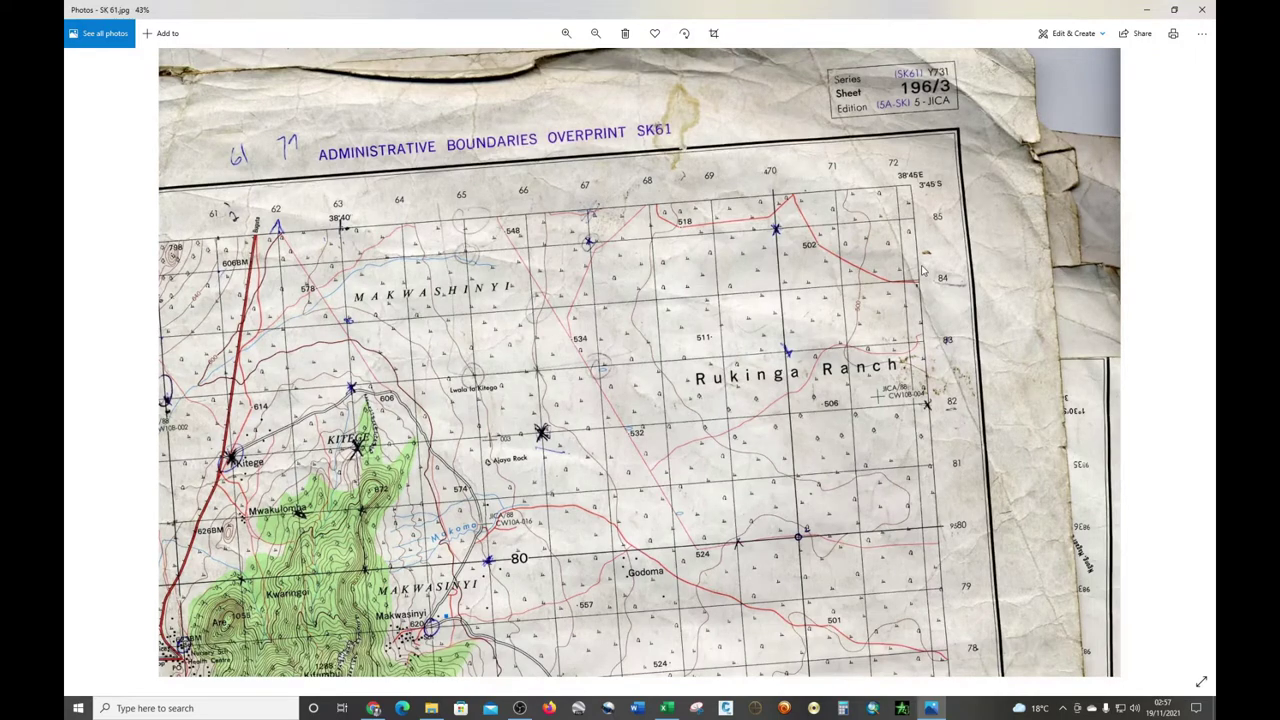
{"action": "scroll", "coordinate": [922, 272], "scroll_direction": "down", "scroll_amount": 1}
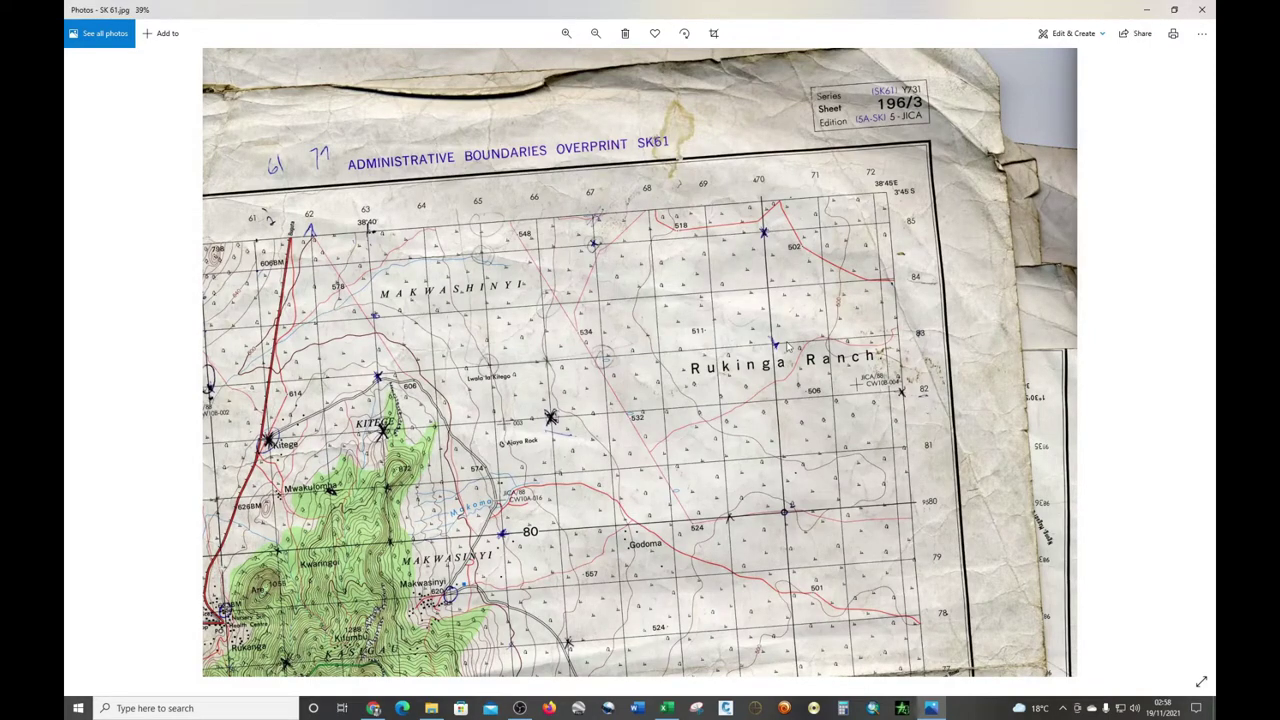
{"action": "scroll", "coordinate": [826, 328], "scroll_direction": "down", "scroll_amount": 3}
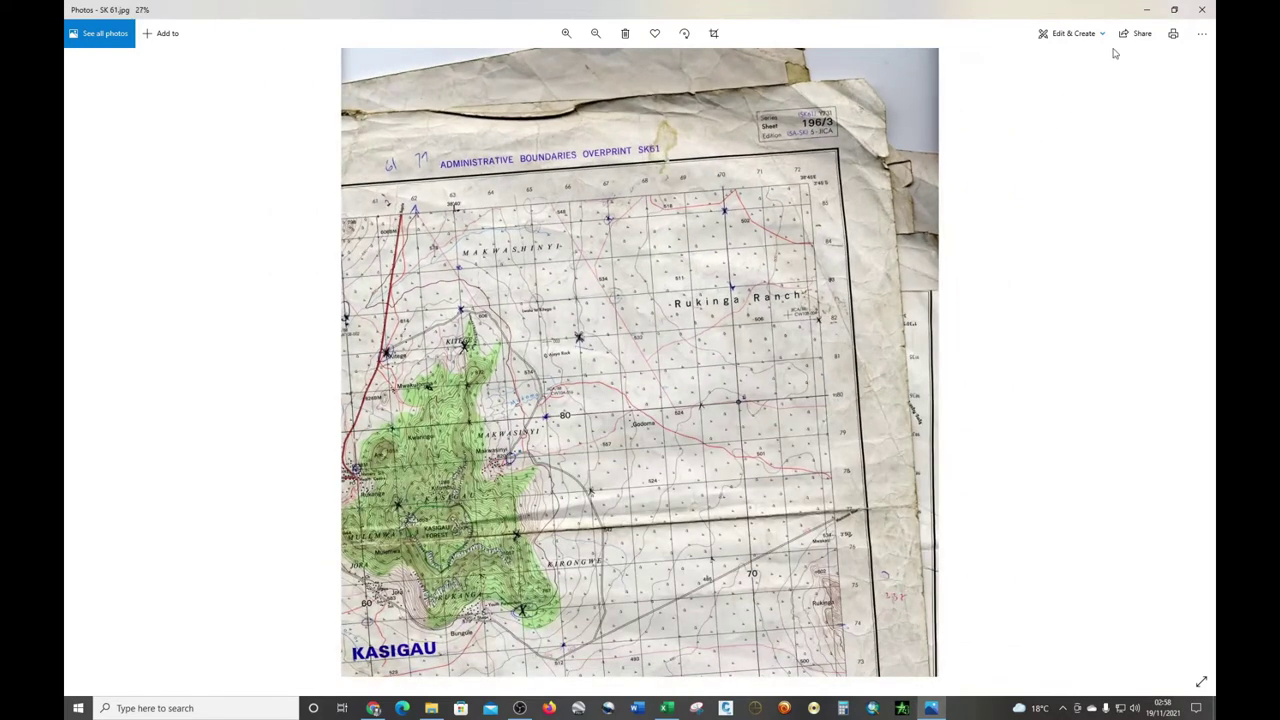
{"action": "left_click", "coordinate": [1201, 9]}
{"action": "left_click", "coordinate": [928, 104]}
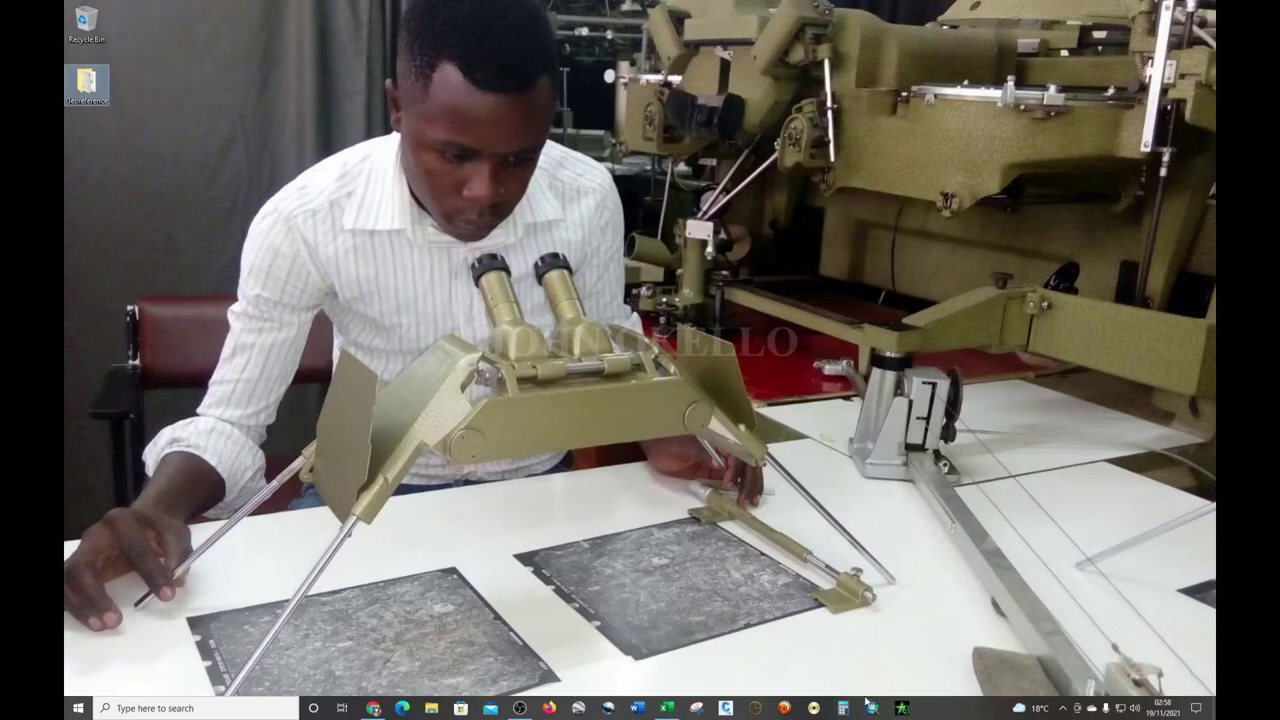
Switch to ArcMap and dismiss the Getting Started dialog to begin with an empty untitled map.
{"action": "left_click", "coordinate": [802, 589]}
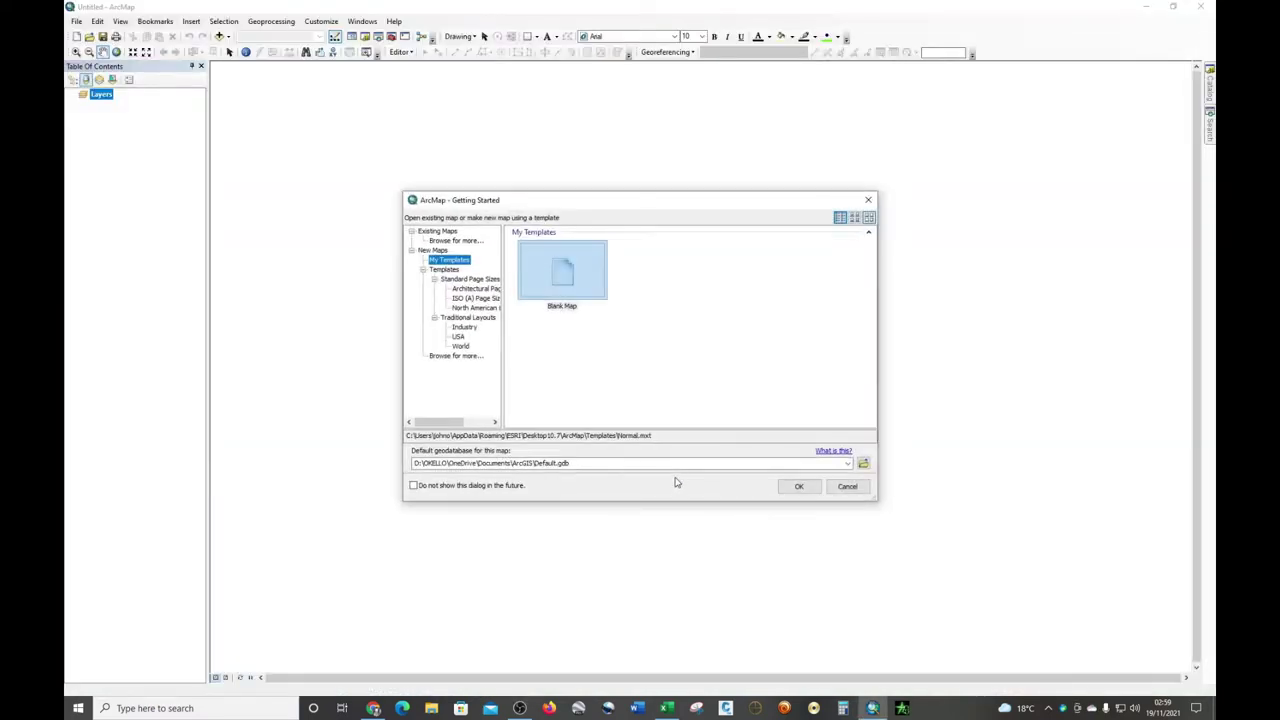
{"action": "left_click", "coordinate": [848, 487]}
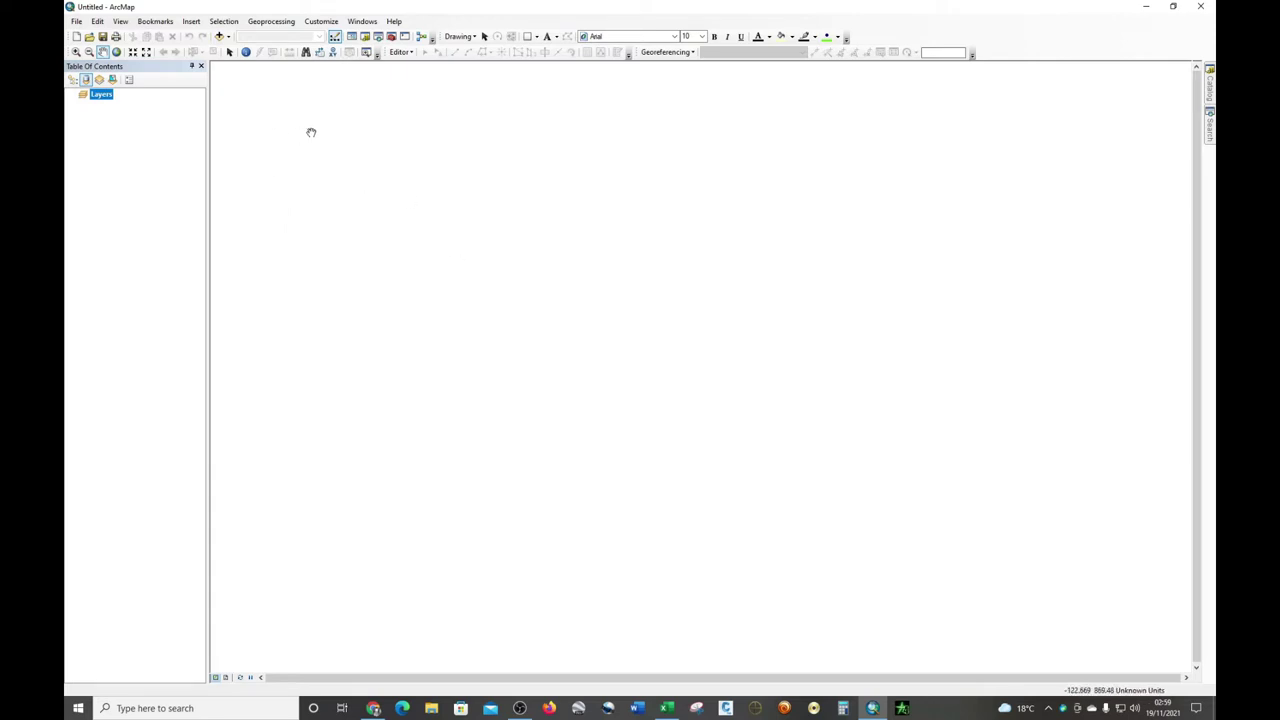
Start adding data to the map and create a folder connection to the Georeference folder on the Desktop.
{"action": "left_click", "coordinate": [229, 37]}
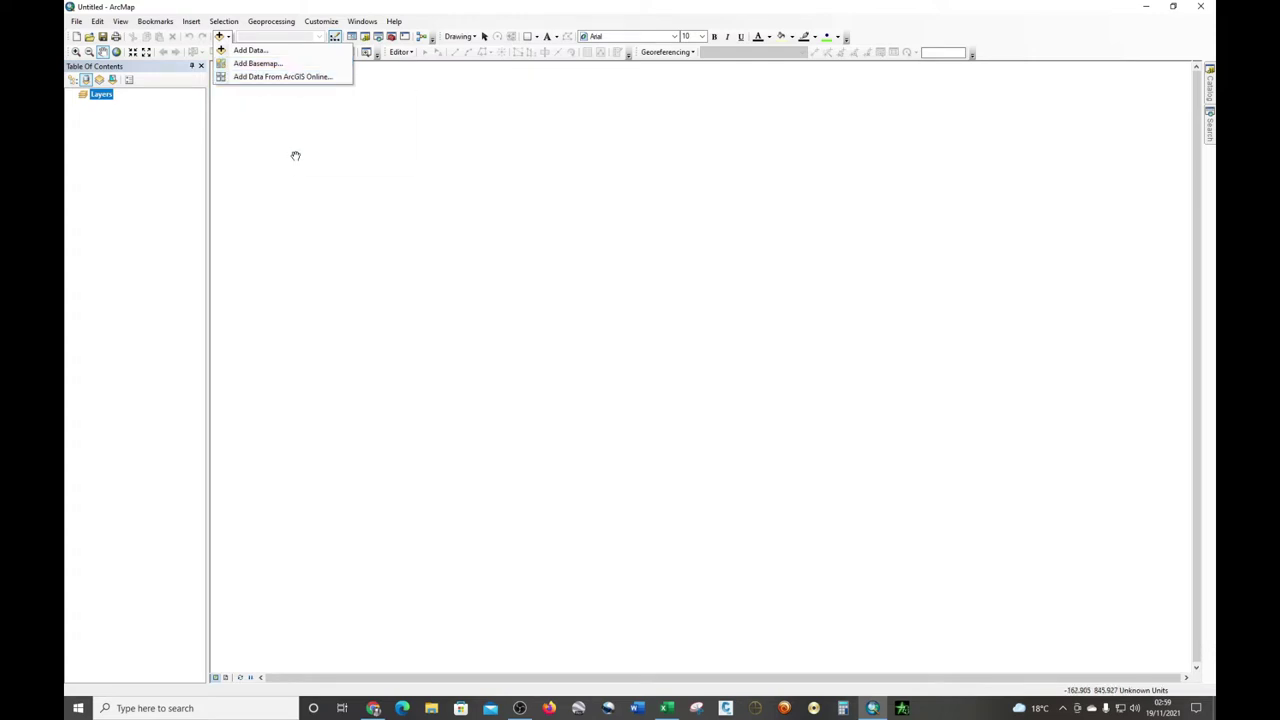
{"action": "left_click", "coordinate": [240, 52]}
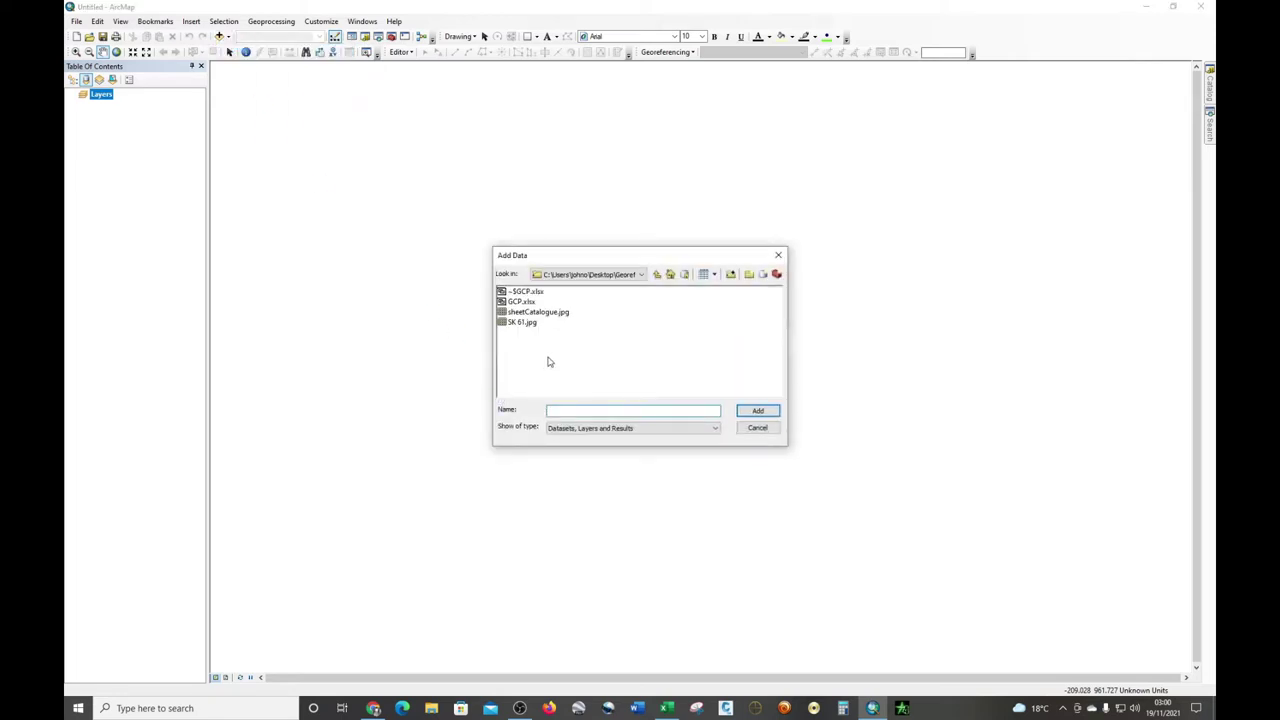
{"action": "left_click", "coordinate": [731, 275]}
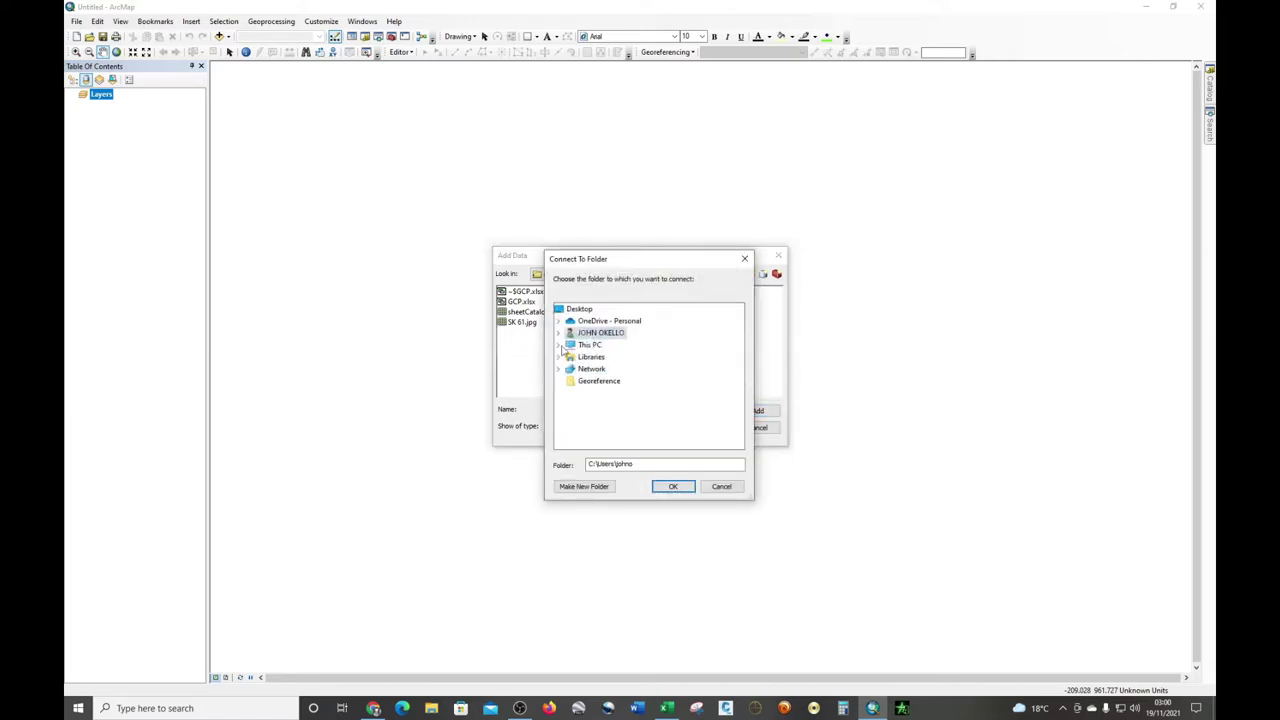
{"action": "left_click", "coordinate": [560, 346]}
{"action": "scroll", "coordinate": [580, 365], "scroll_direction": "down", "scroll_amount": 2}
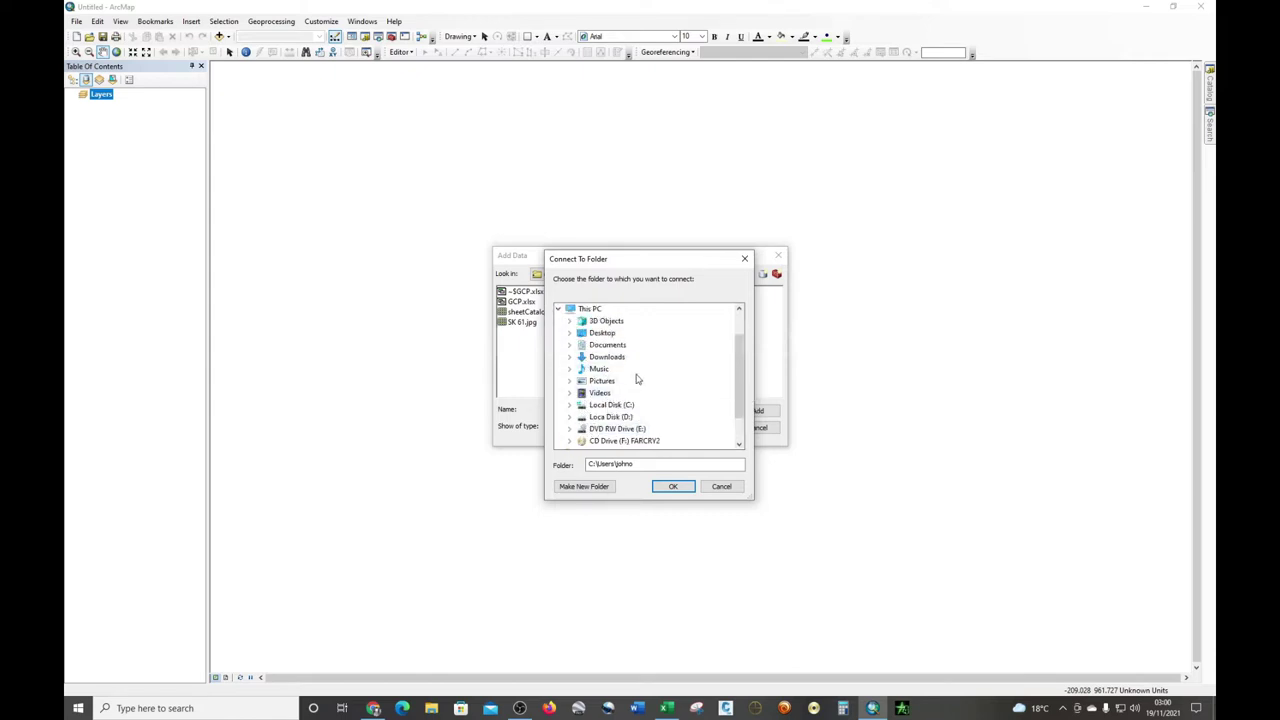
{"action": "left_click", "coordinate": [602, 333]}
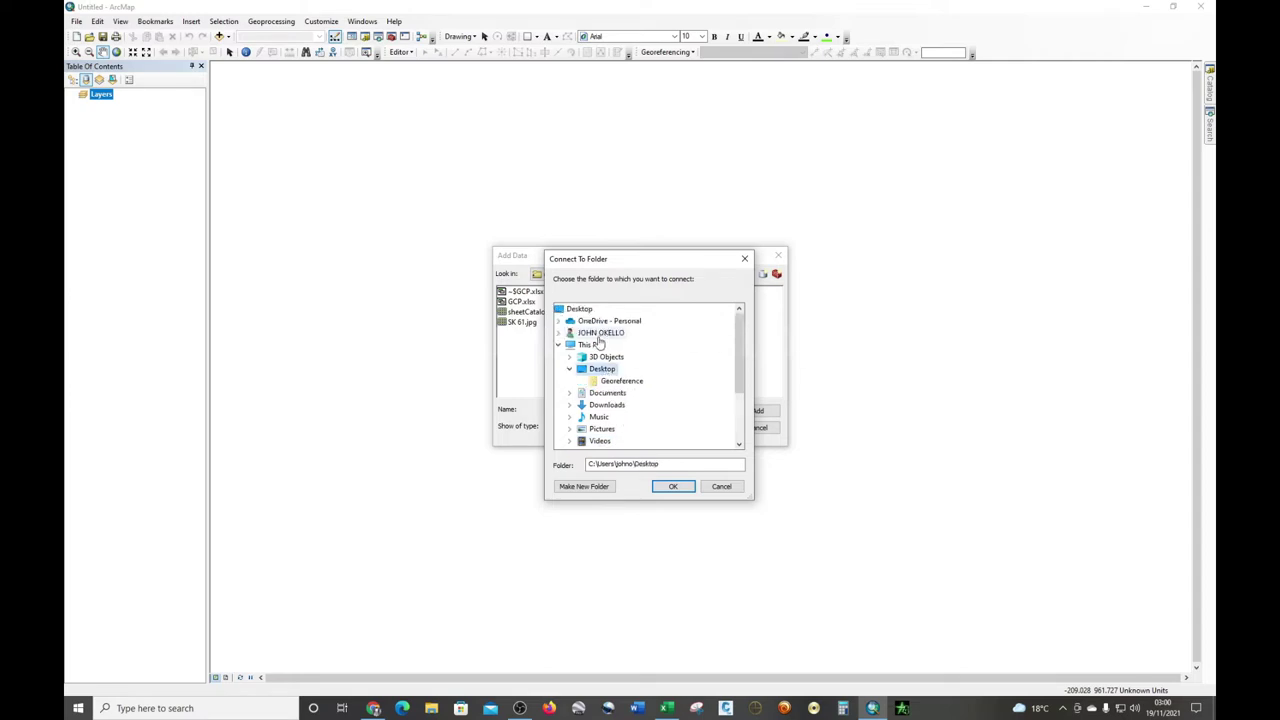
{"action": "left_click", "coordinate": [618, 382]}
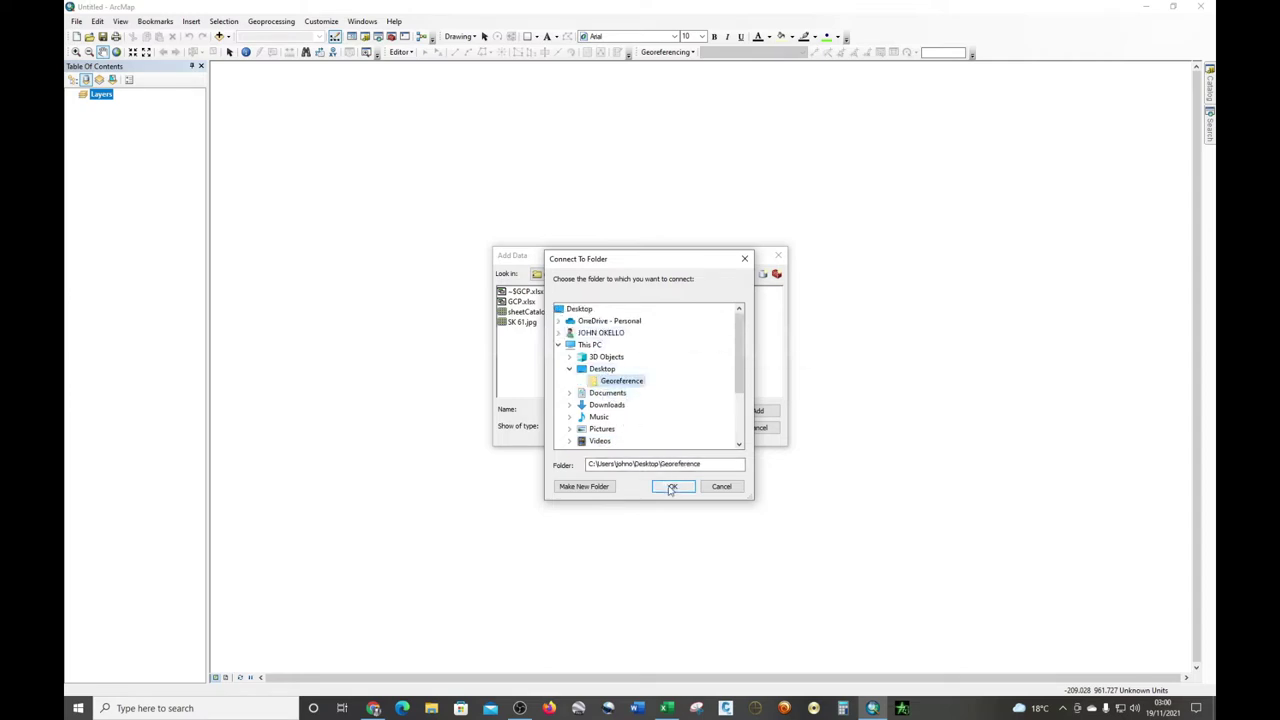
{"action": "left_click", "coordinate": [672, 487]}
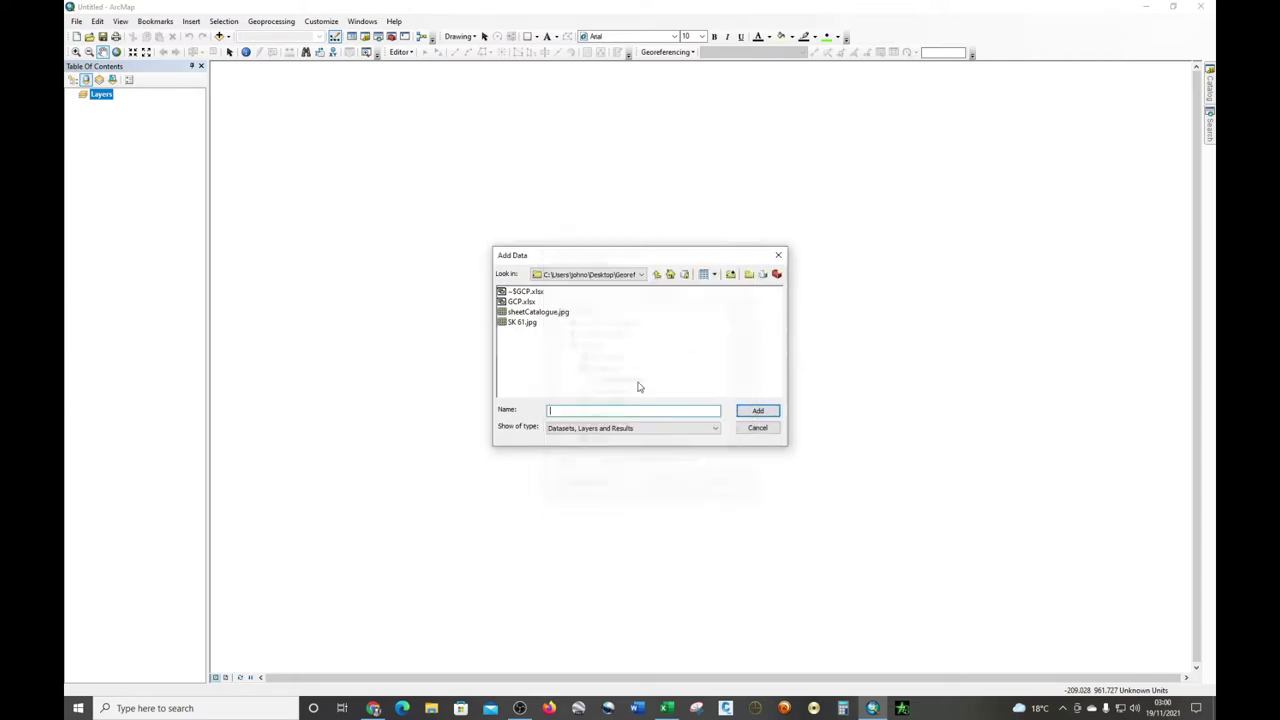
Add SK 61.jpg from the connected Georeference folder to the map and acknowledge the missing spatial reference.
{"action": "left_click", "coordinate": [641, 275]}
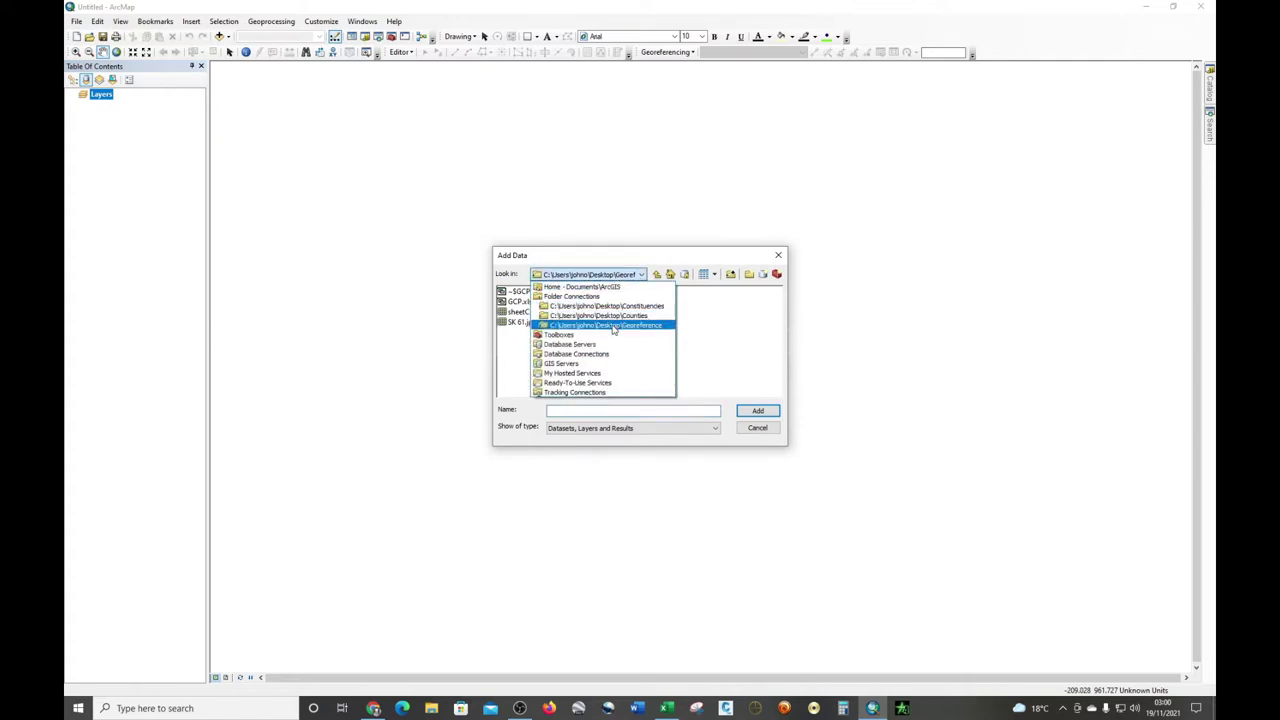
{"action": "left_click", "coordinate": [641, 275]}
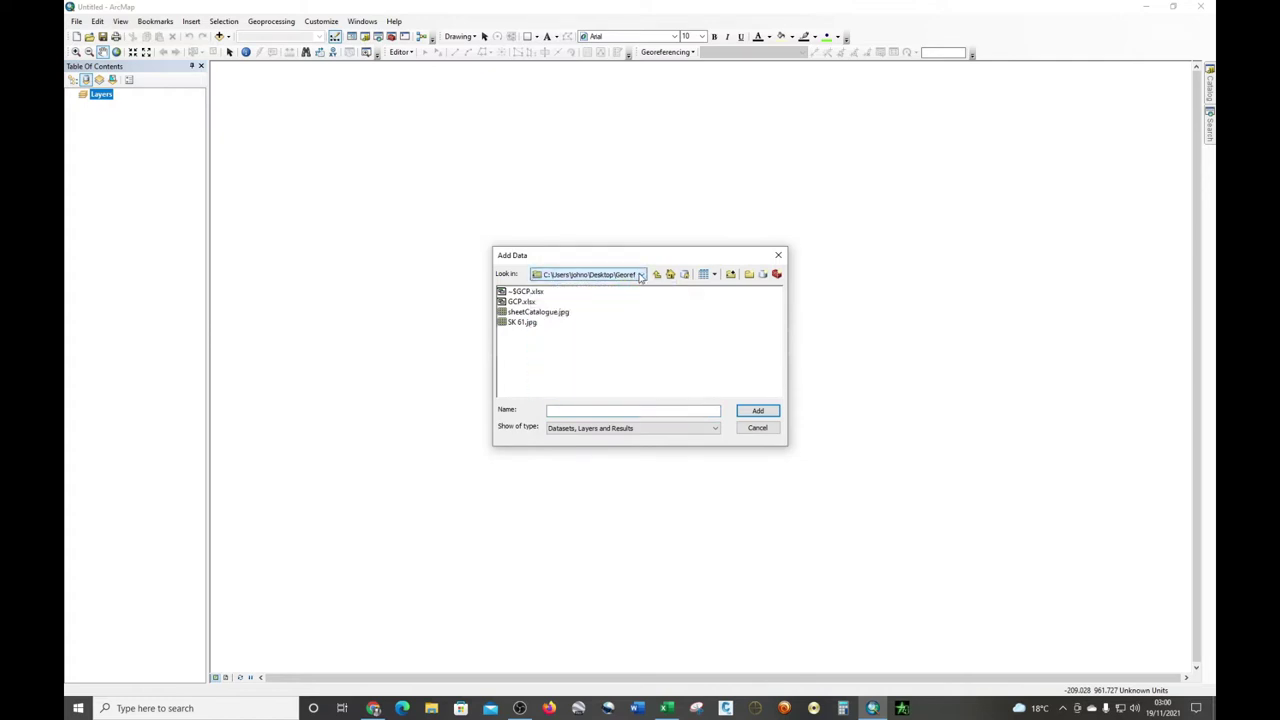
{"action": "left_click", "coordinate": [641, 275]}
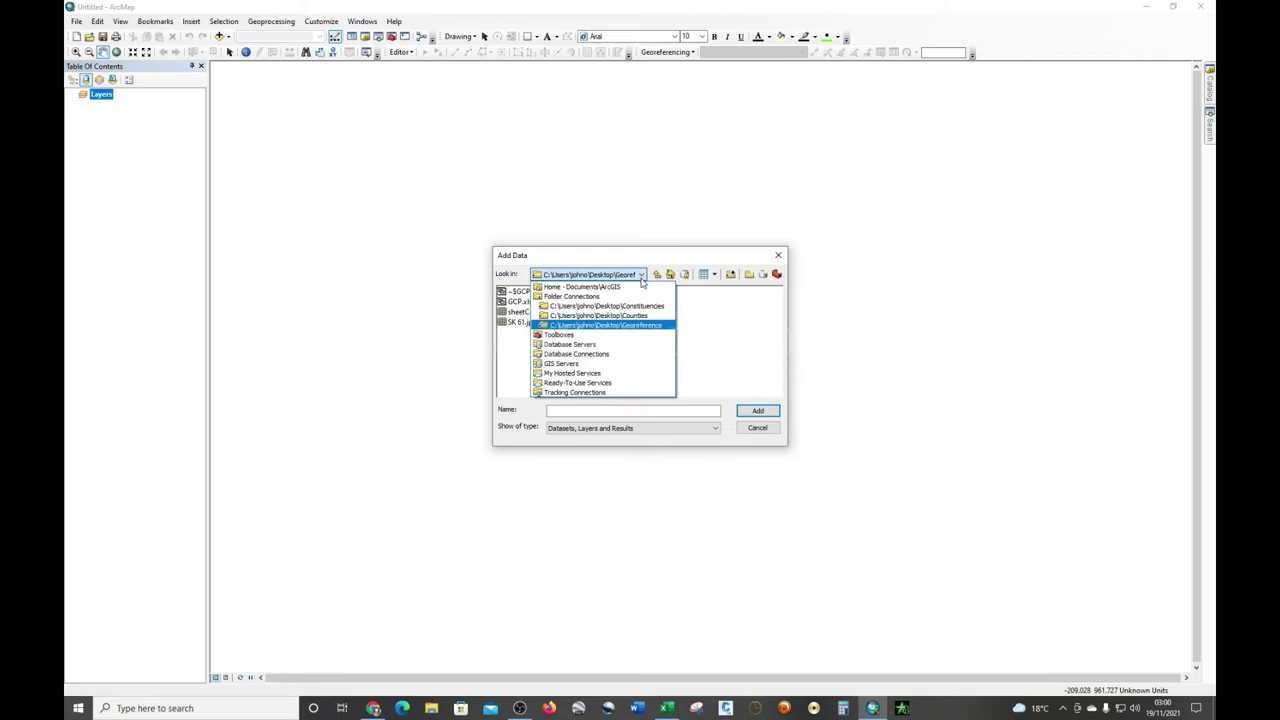
{"action": "left_click", "coordinate": [598, 326]}
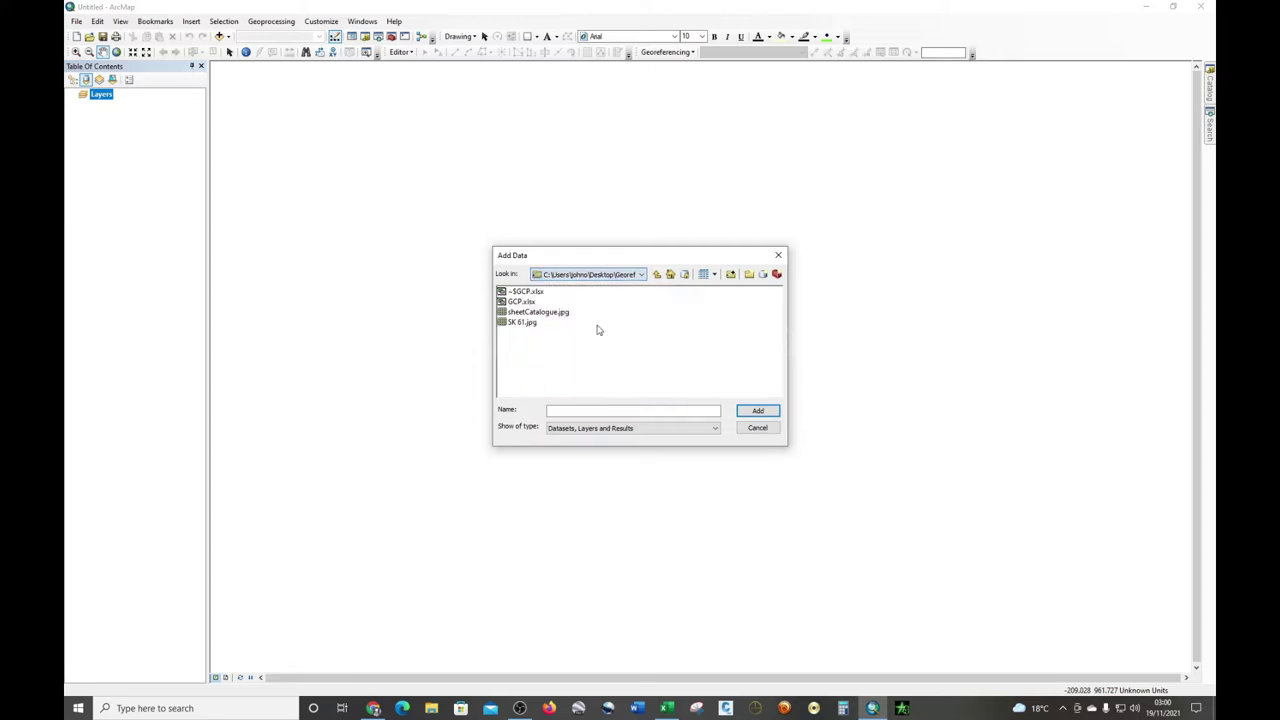
{"action": "left_click", "coordinate": [524, 323]}
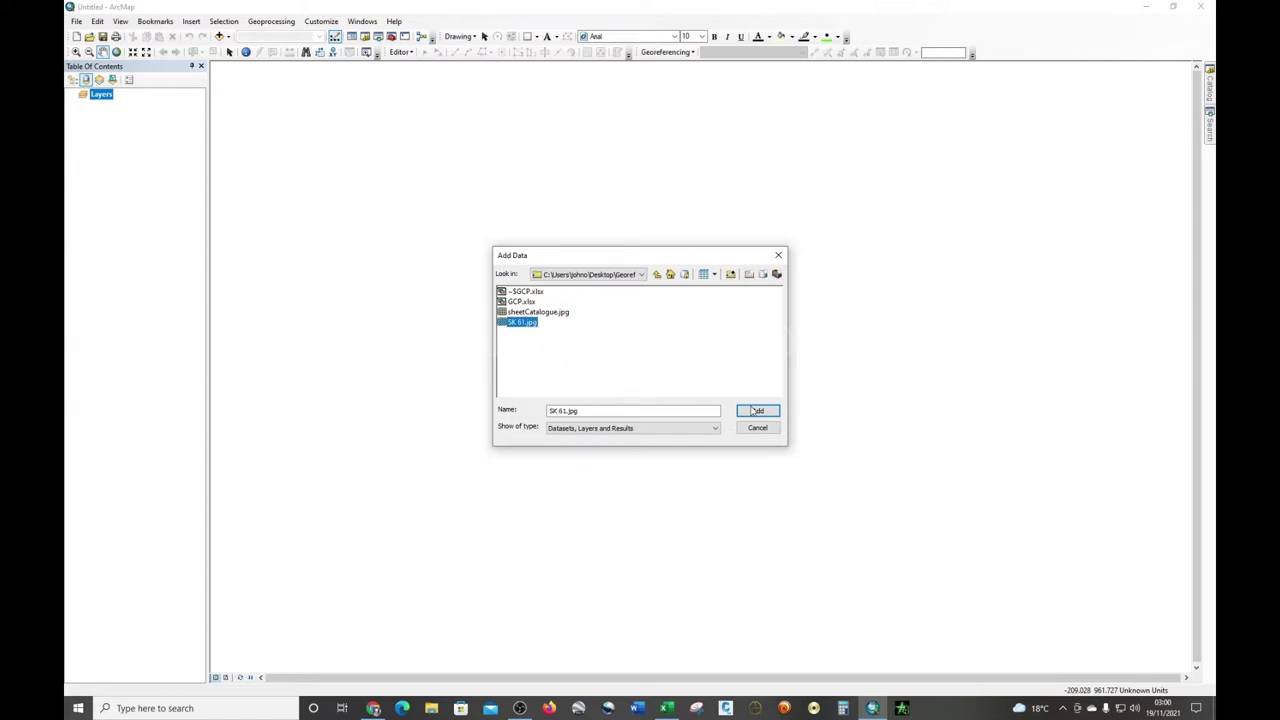
{"action": "left_click", "coordinate": [542, 349]}
{"action": "left_click", "coordinate": [522, 323]}
{"action": "left_click", "coordinate": [756, 411]}
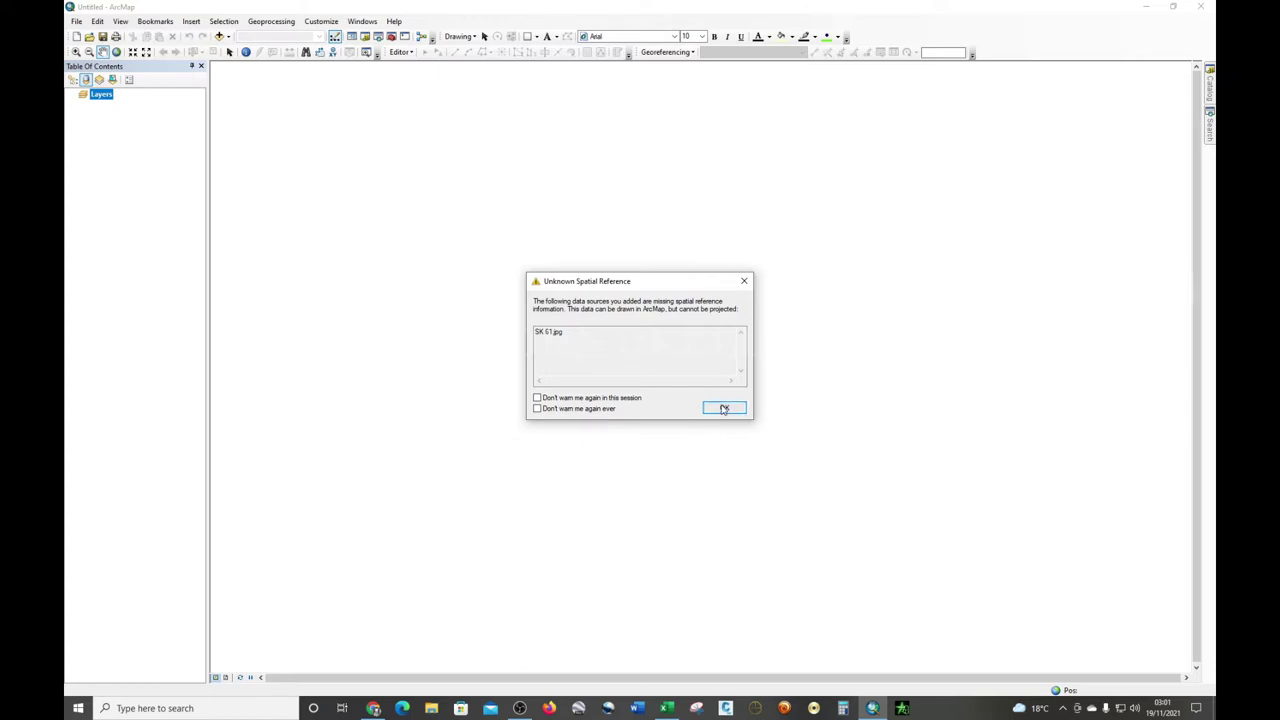
{"action": "left_click", "coordinate": [724, 407]}
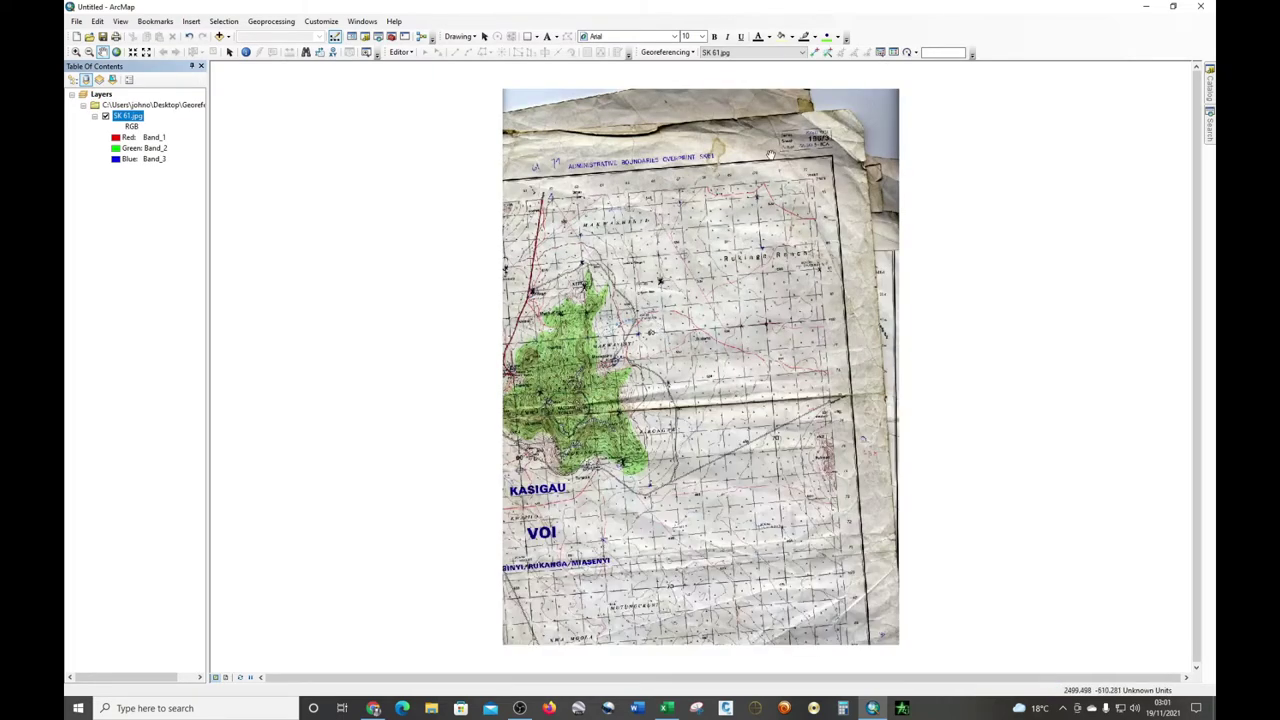
Examine the sheet number, grid labels and corner coordinates around the upper part of the SK 61.jpg map.
{"action": "scroll", "coordinate": [780, 152], "scroll_direction": "down", "scroll_amount": 3}
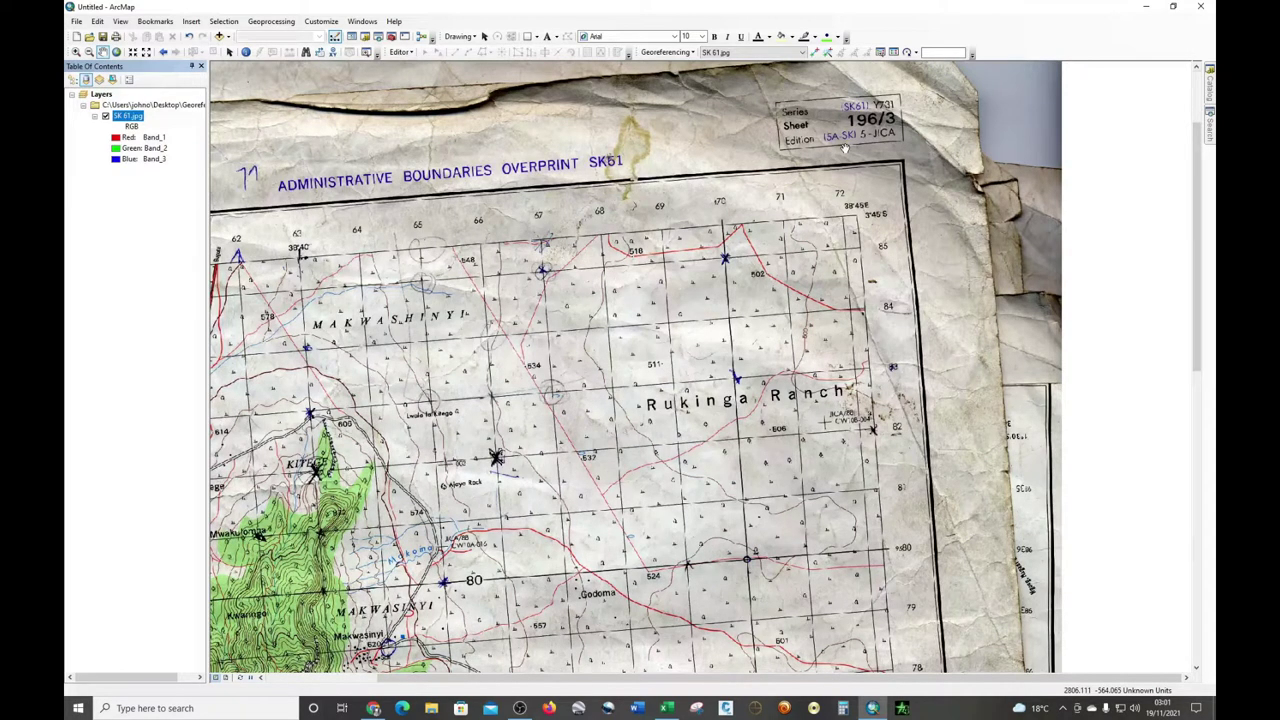
{"action": "scroll", "coordinate": [870, 189], "scroll_direction": "down", "scroll_amount": 2}
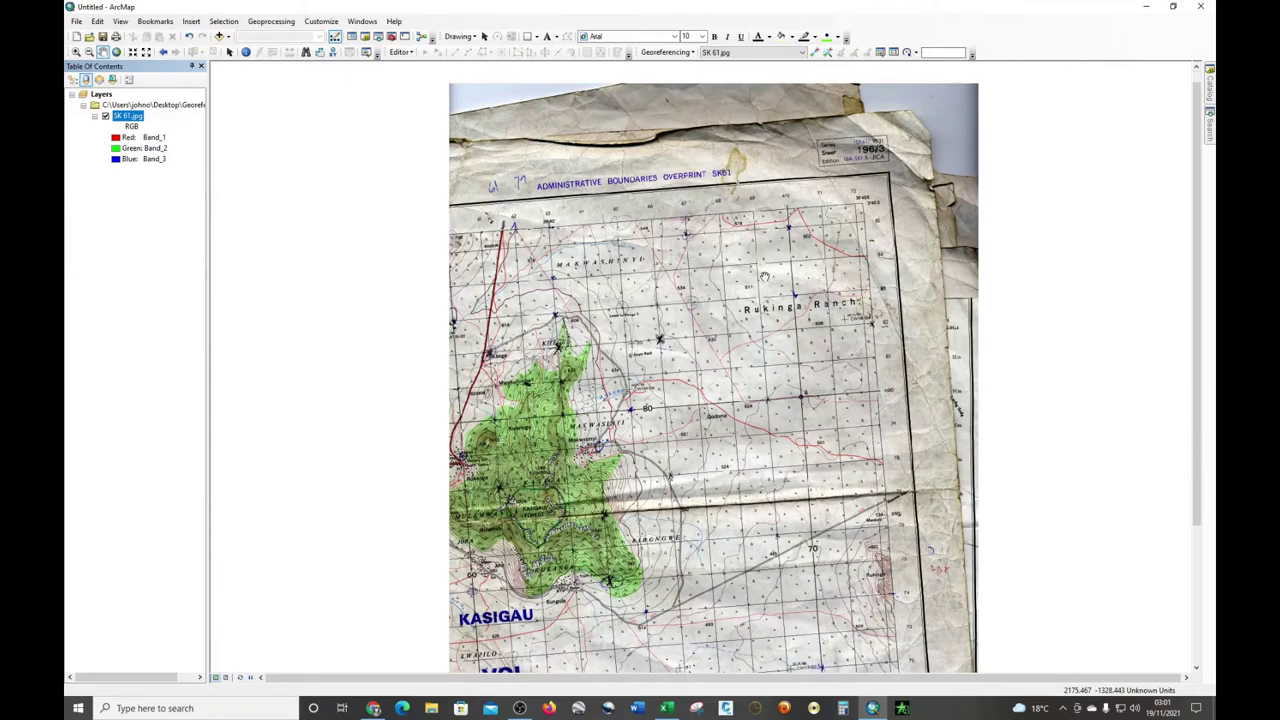
{"action": "scroll", "coordinate": [755, 113], "scroll_direction": "up", "scroll_amount": 2}
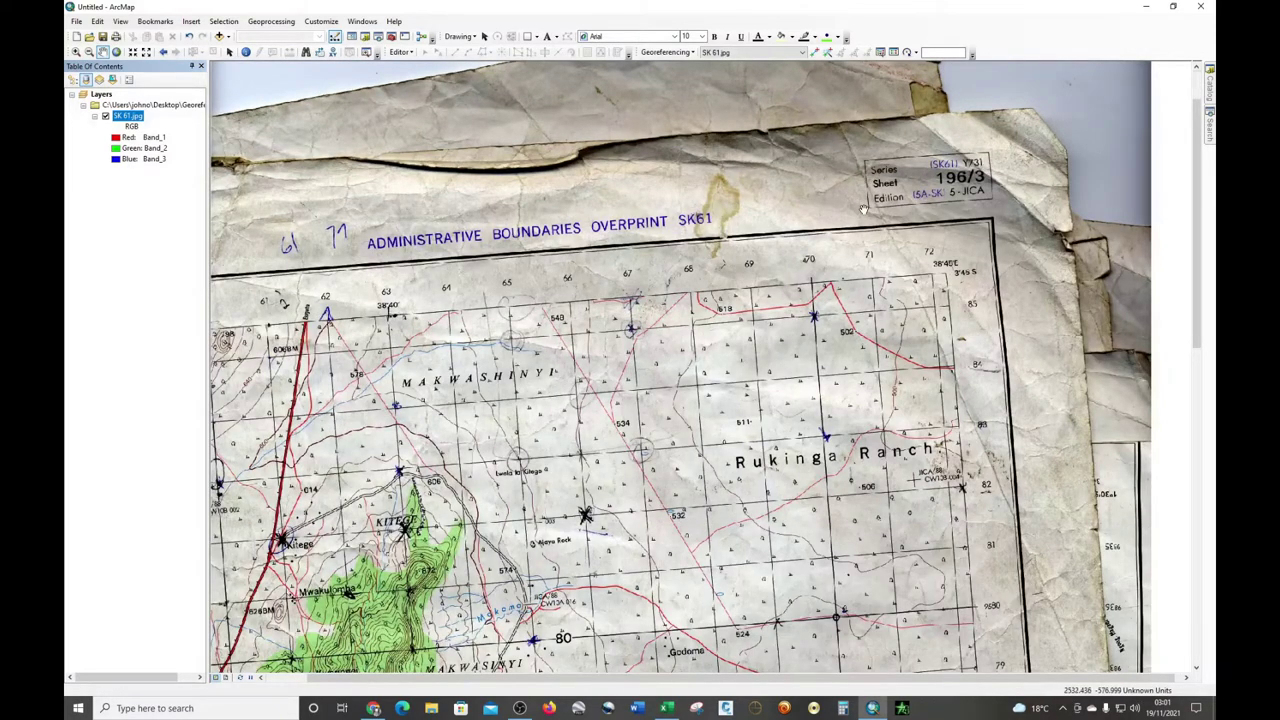
{"action": "scroll", "coordinate": [864, 209], "scroll_direction": "up", "scroll_amount": 1}
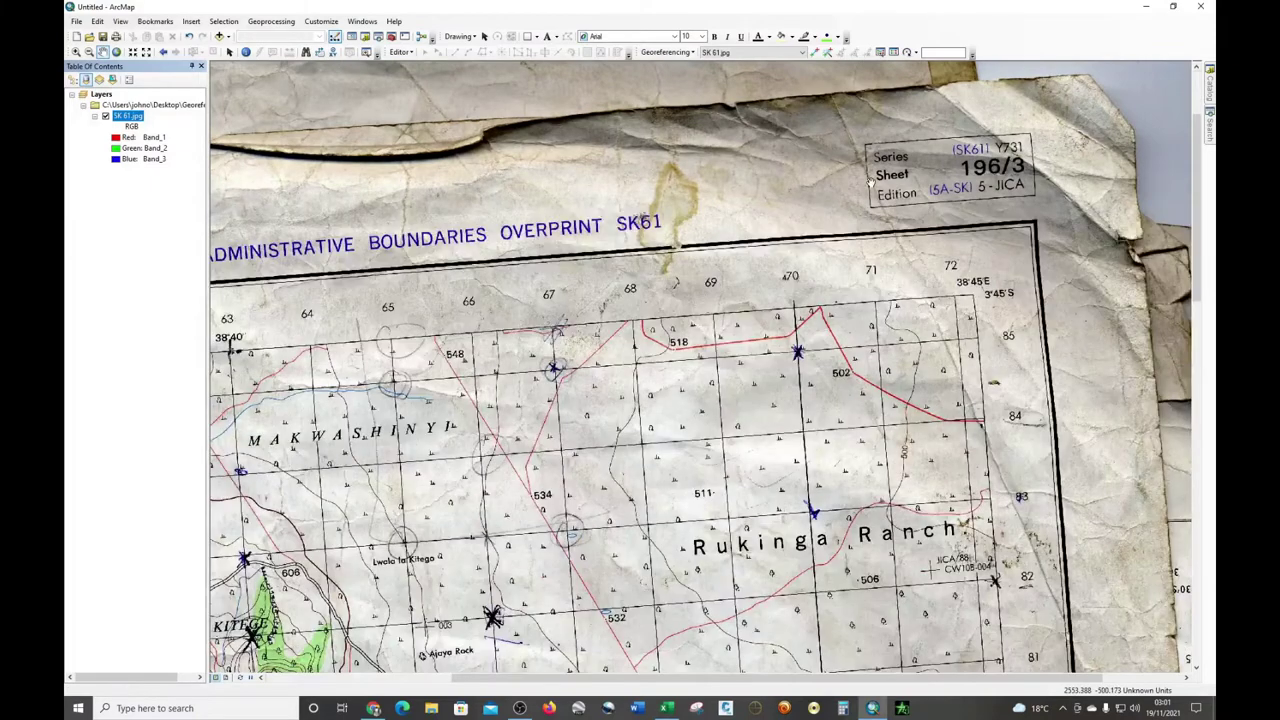
{"action": "scroll", "coordinate": [874, 192], "scroll_direction": "down", "scroll_amount": 2}
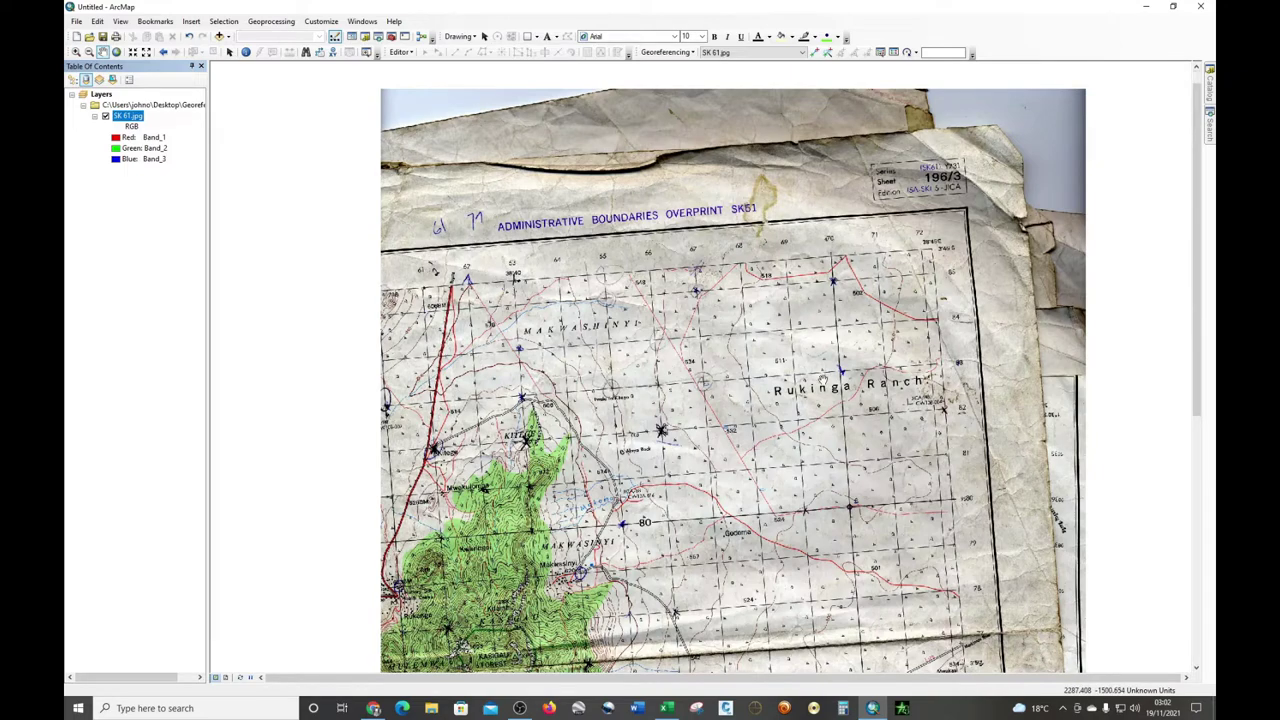
{"action": "scroll", "coordinate": [822, 381], "scroll_direction": "up", "scroll_amount": 1}
{"action": "scroll", "coordinate": [822, 381], "scroll_direction": "down", "scroll_amount": 1}
{"action": "scroll", "coordinate": [822, 381], "scroll_direction": "down", "scroll_amount": 3}
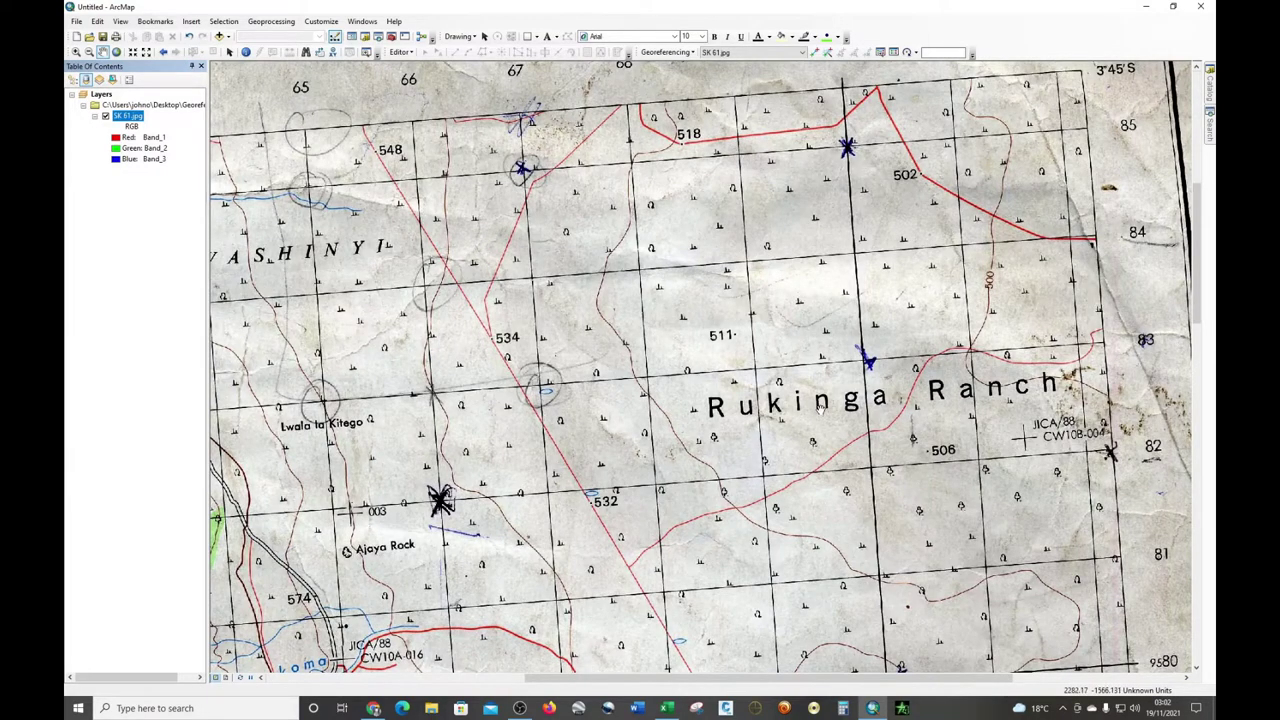
Examine the sheet title box, easting labels and 38°45'E, 3°45'S corner of the SK 61.jpg map above Rukinga Ranch.
{"action": "scroll", "coordinate": [820, 408], "scroll_direction": "down", "scroll_amount": 1}
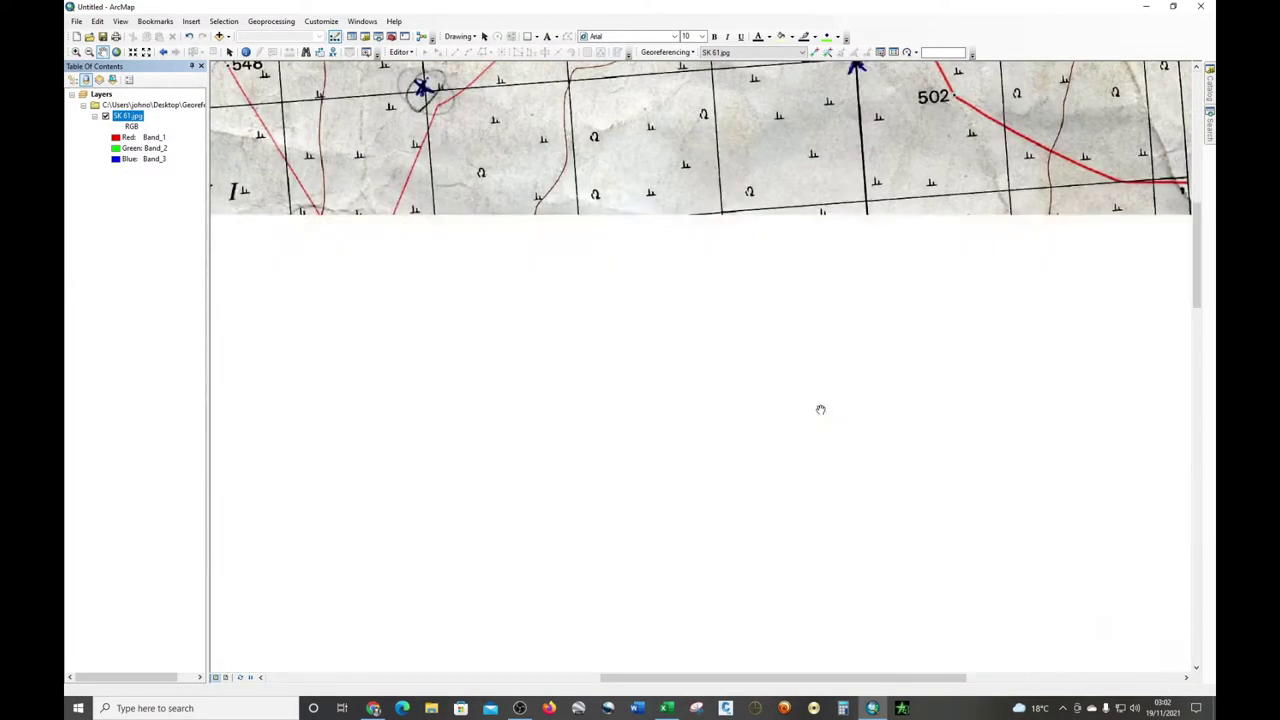
{"action": "scroll", "coordinate": [826, 404], "scroll_direction": "up", "scroll_amount": 1}
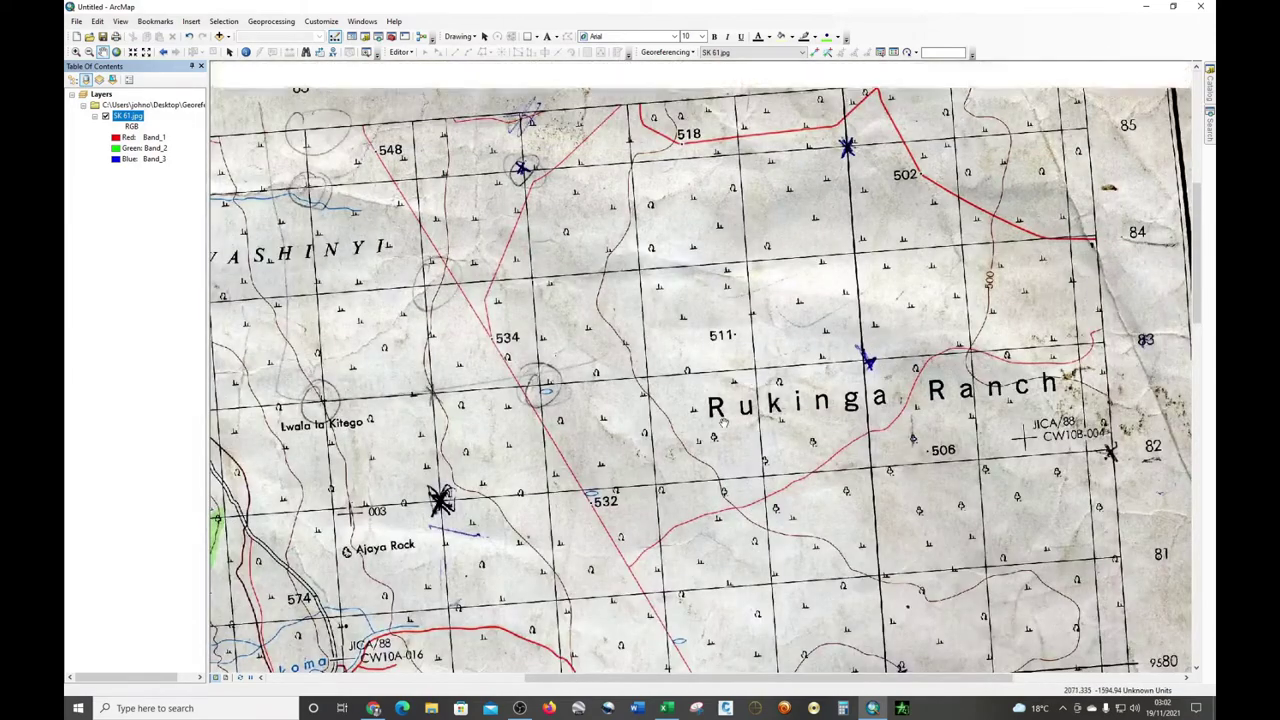
{"action": "scroll", "coordinate": [722, 418], "scroll_direction": "up", "scroll_amount": 1}
{"action": "scroll", "coordinate": [700, 357], "scroll_direction": "up", "scroll_amount": 1}
{"action": "scroll", "coordinate": [770, 340], "scroll_direction": "down", "scroll_amount": 1}
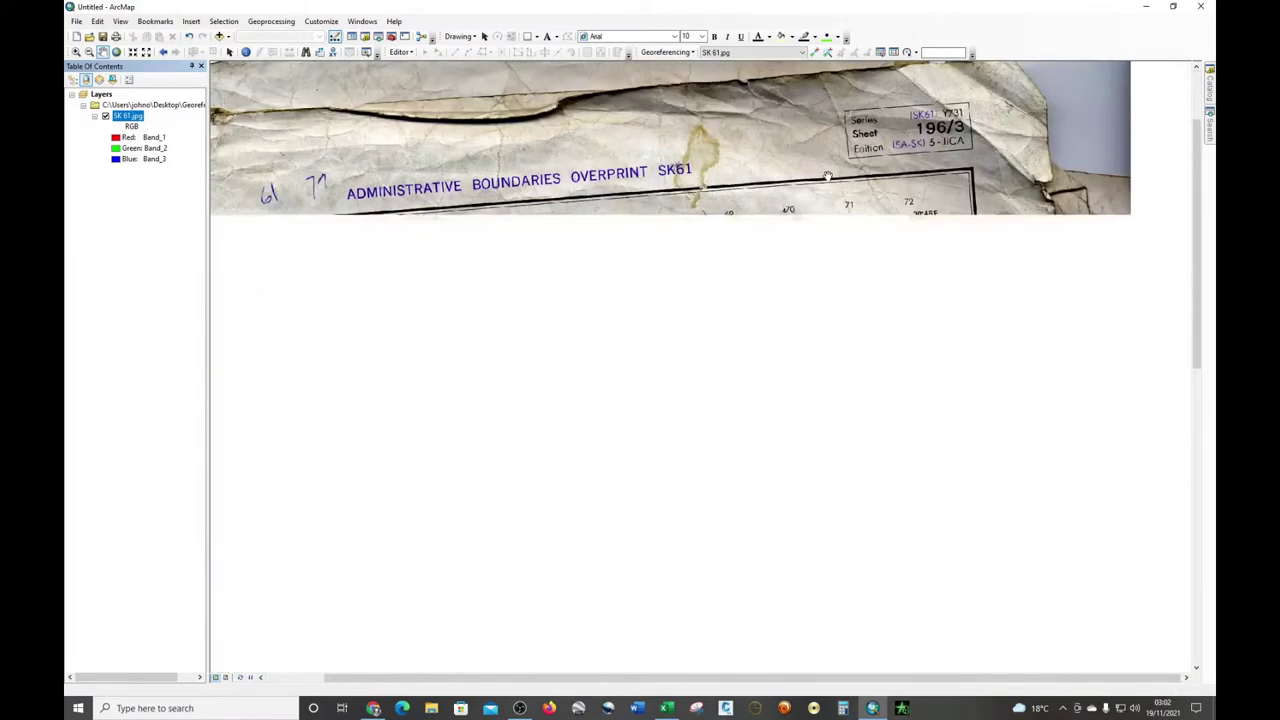
{"action": "scroll", "coordinate": [808, 196], "scroll_direction": "down", "scroll_amount": 1}
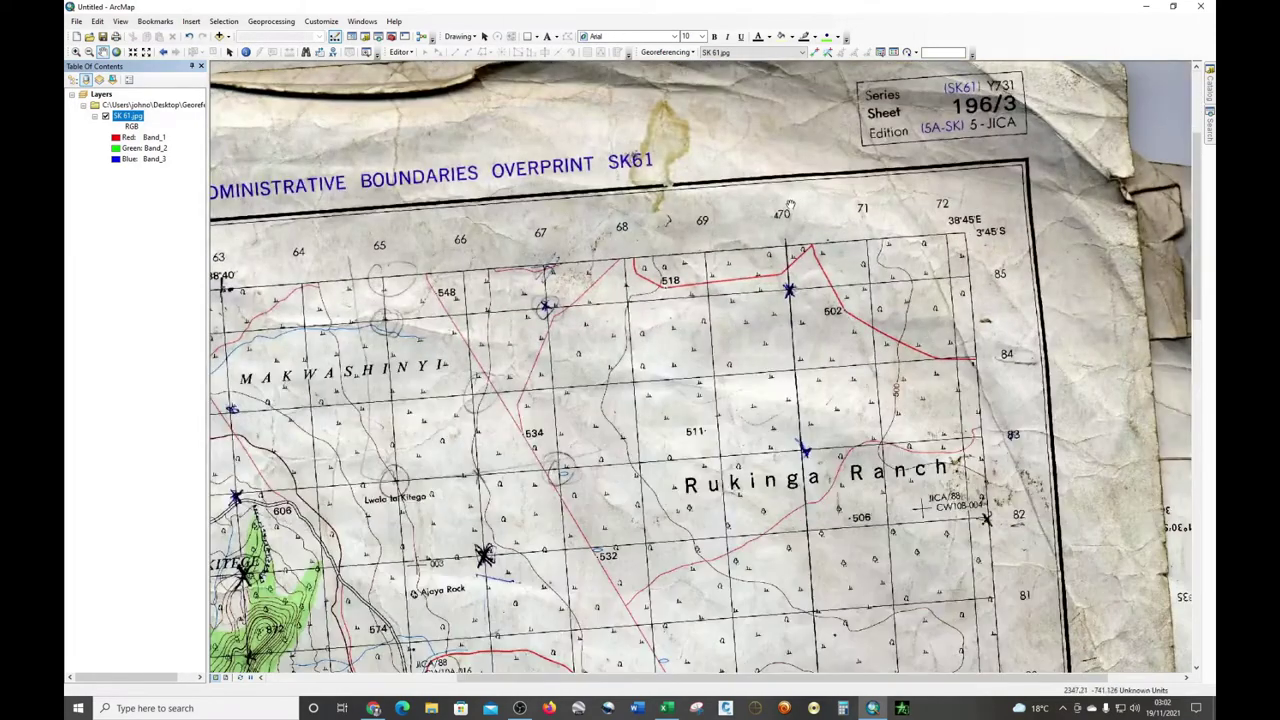
{"action": "scroll", "coordinate": [782, 212], "scroll_direction": "down", "scroll_amount": 1}
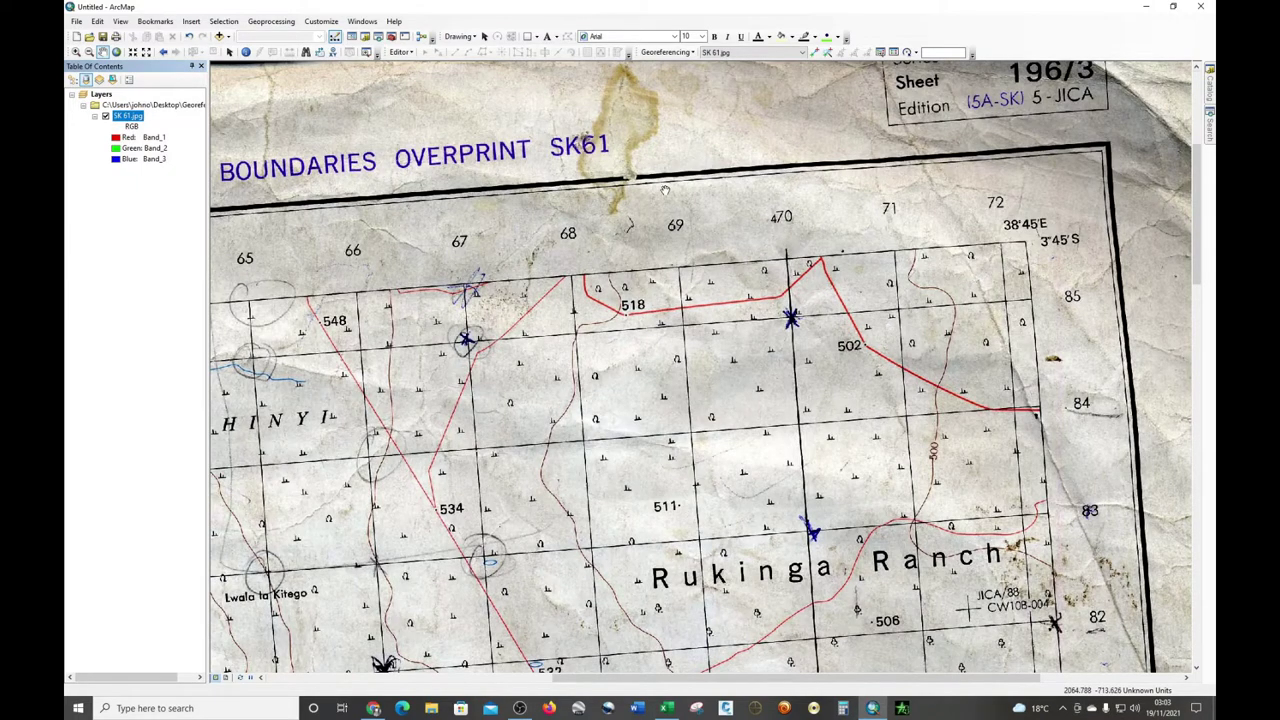
{"action": "scroll", "coordinate": [665, 190], "scroll_direction": "down", "scroll_amount": 1}
{"action": "scroll", "coordinate": [665, 190], "scroll_direction": "down", "scroll_amount": 1}
{"action": "scroll", "coordinate": [650, 186], "scroll_direction": "up", "scroll_amount": 4}
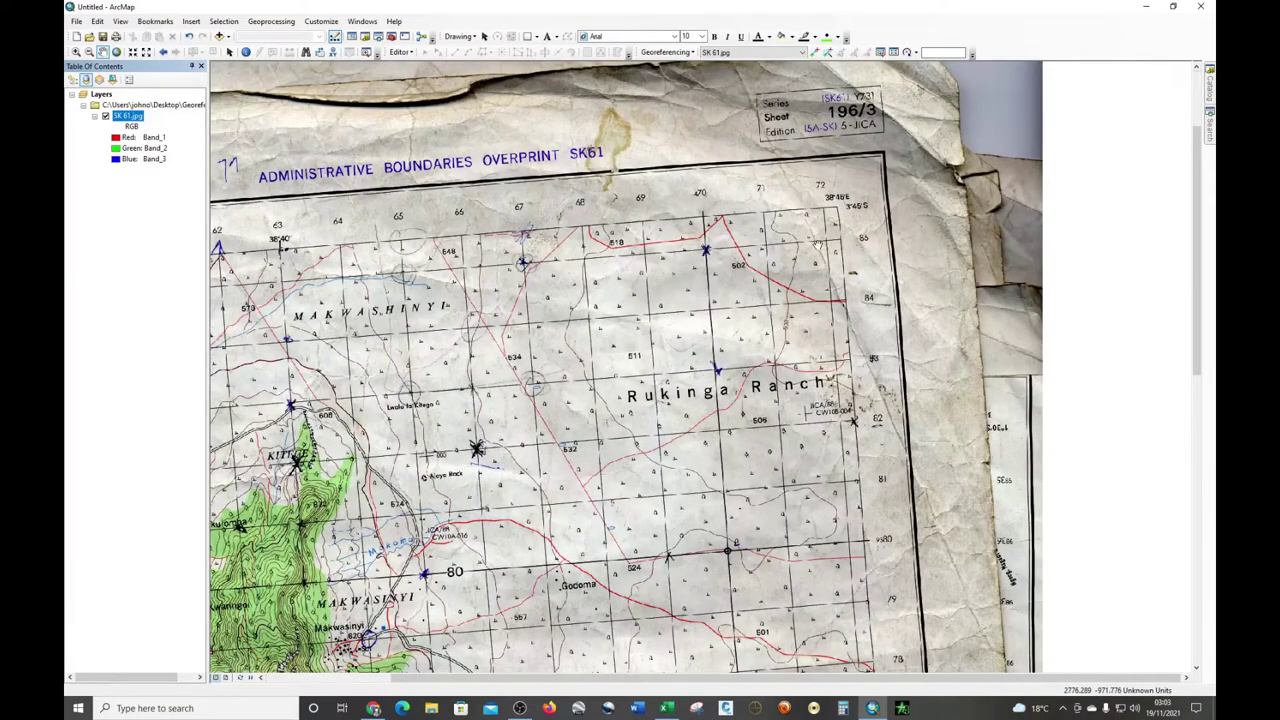
{"action": "scroll", "coordinate": [817, 244], "scroll_direction": "down", "scroll_amount": 2}
{"action": "scroll", "coordinate": [817, 244], "scroll_direction": "up", "scroll_amount": 4}
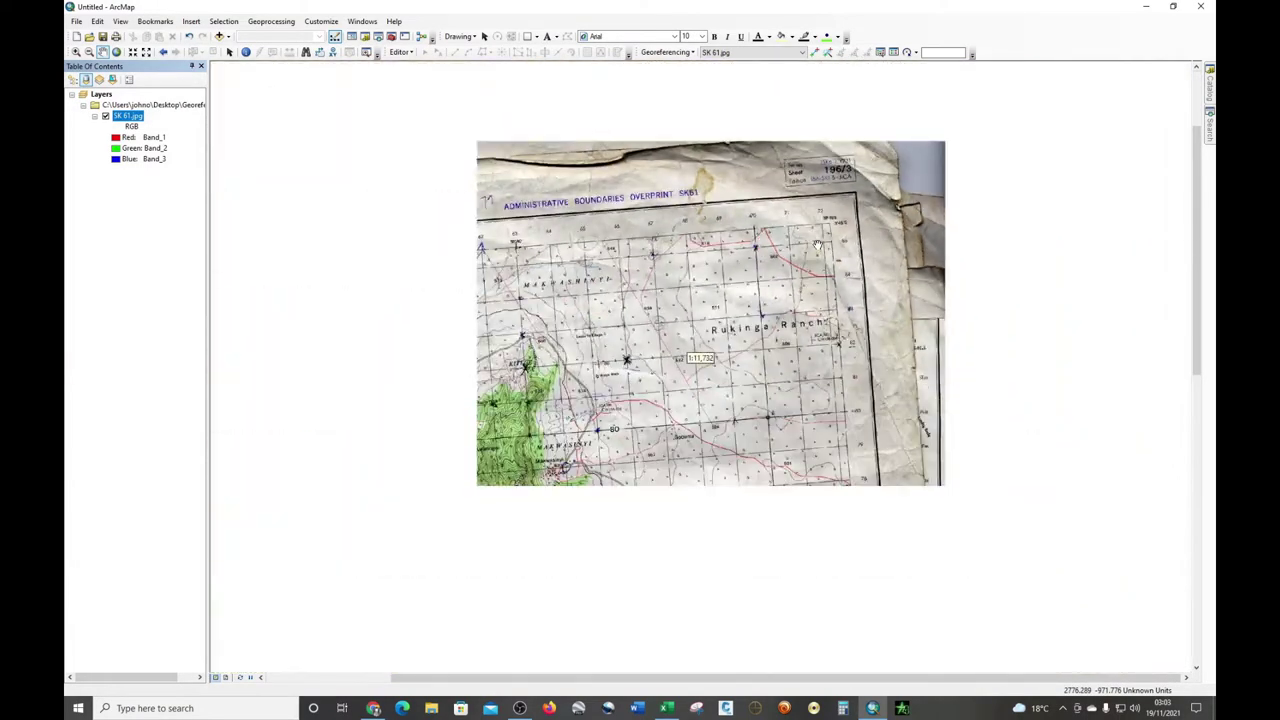
Examine the northing labels from 82 down to 78 along the map's eastern margin, including the full 9580 label.
{"action": "left_click_drag", "start_coordinate": [831, 416], "coordinate": [756, 431]}
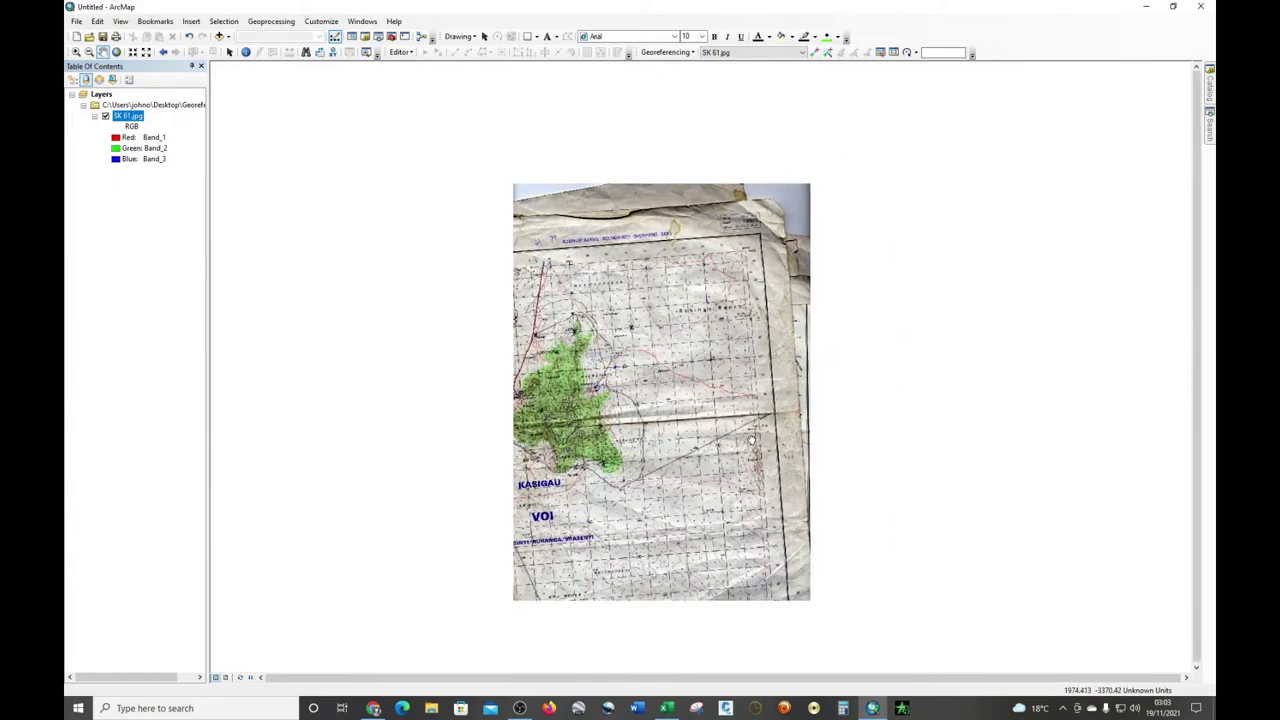
{"action": "scroll", "coordinate": [758, 432], "scroll_direction": "down", "scroll_amount": 3}
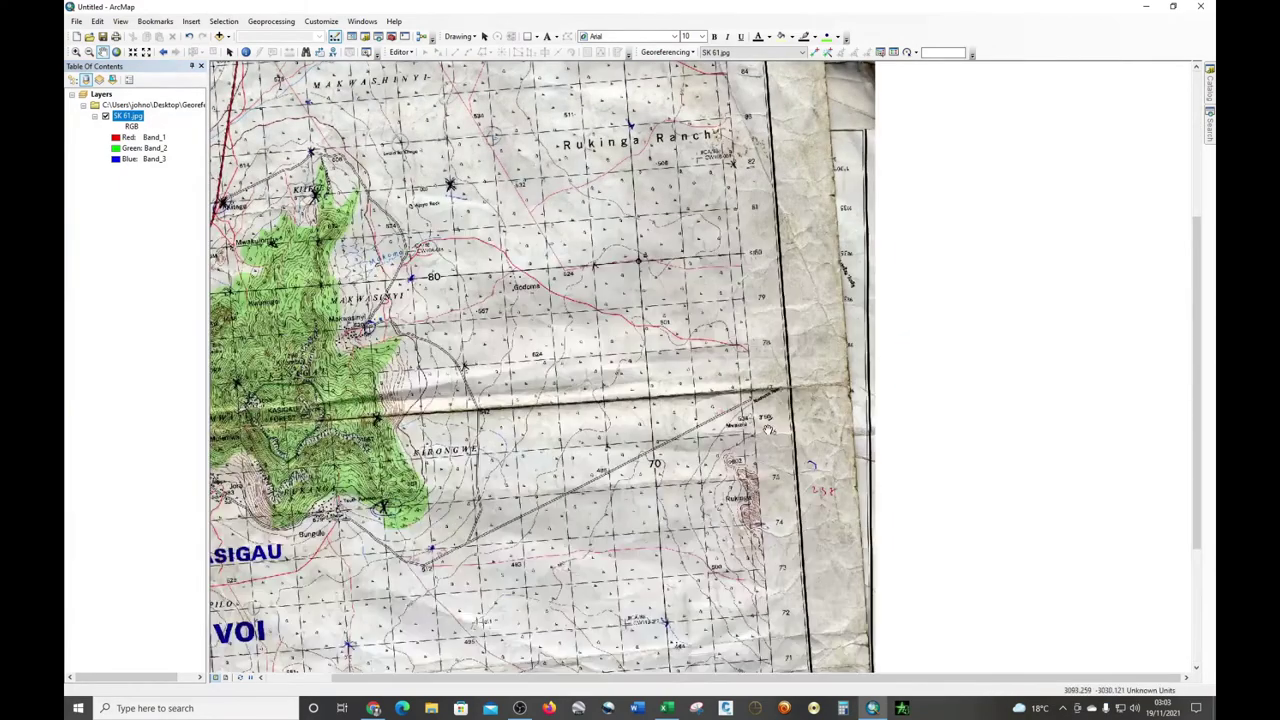
{"action": "scroll", "coordinate": [752, 170], "scroll_direction": "down", "scroll_amount": 4}
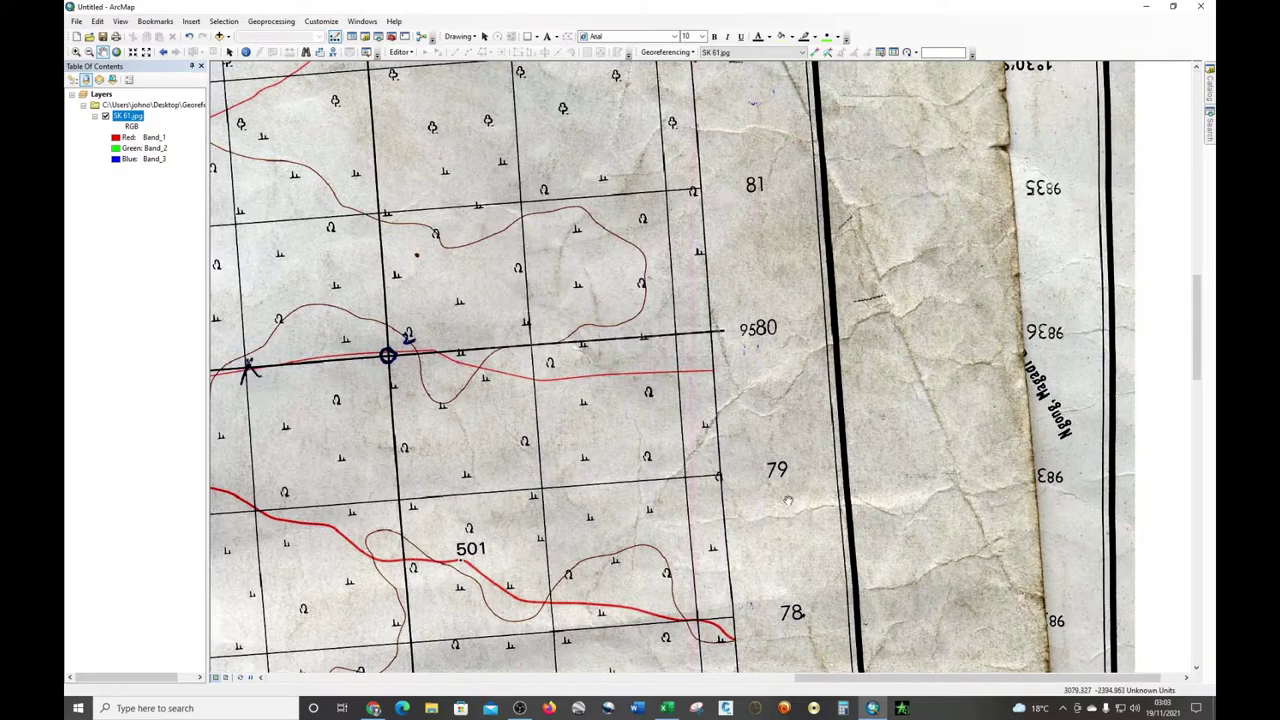
{"action": "scroll", "coordinate": [991, 471], "scroll_direction": "down", "scroll_amount": 3}
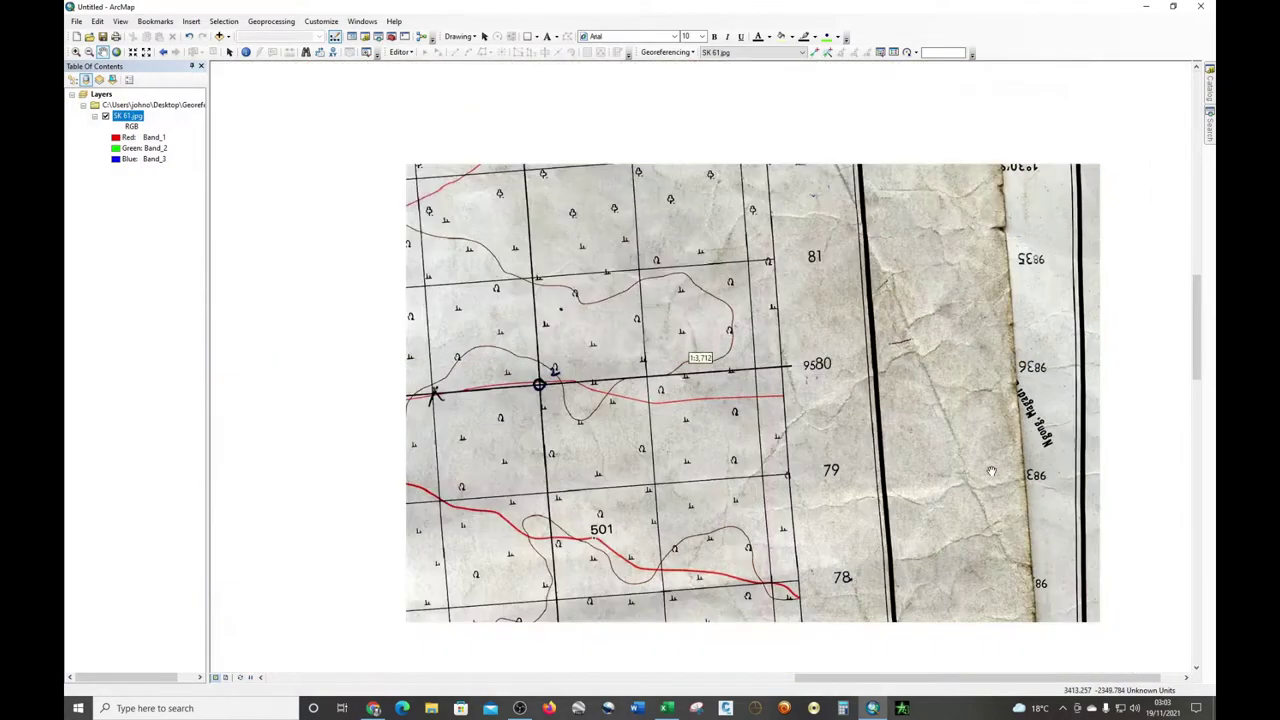
{"action": "scroll", "coordinate": [820, 402], "scroll_direction": "up", "scroll_amount": 3}
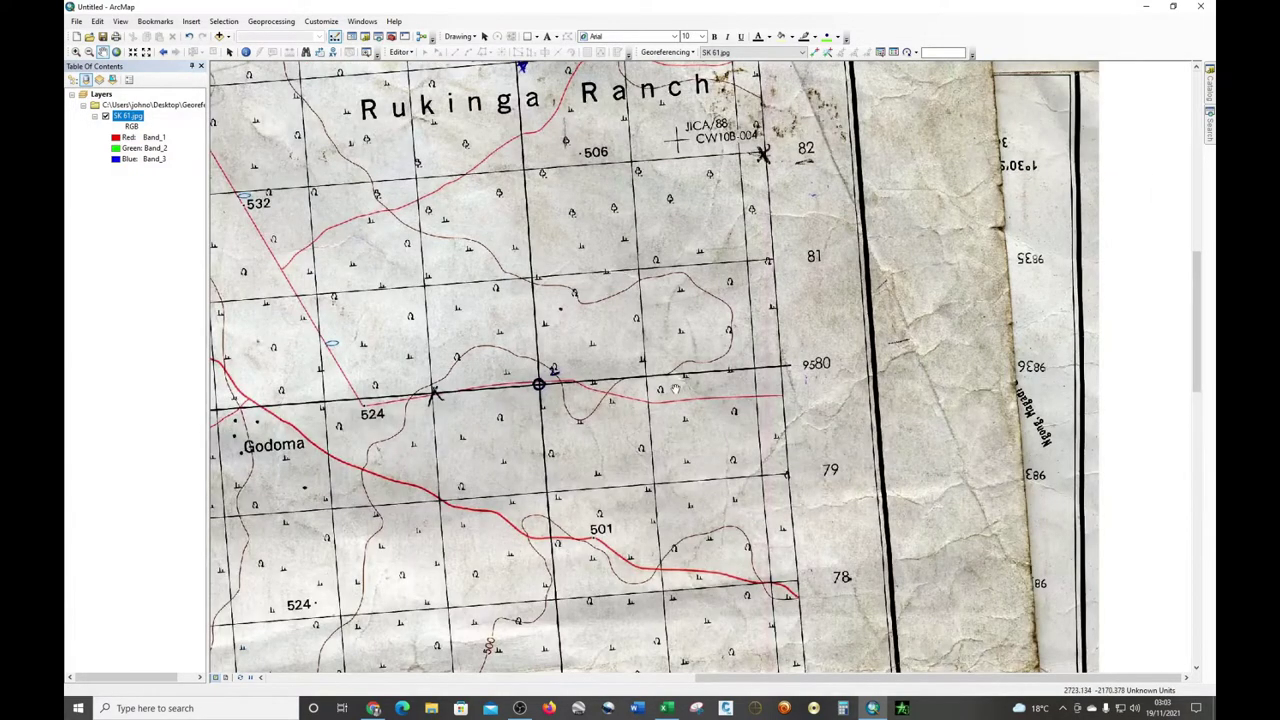
{"action": "scroll", "coordinate": [675, 390], "scroll_direction": "down", "scroll_amount": 3}
{"action": "scroll", "coordinate": [798, 401], "scroll_direction": "up", "scroll_amount": 3}
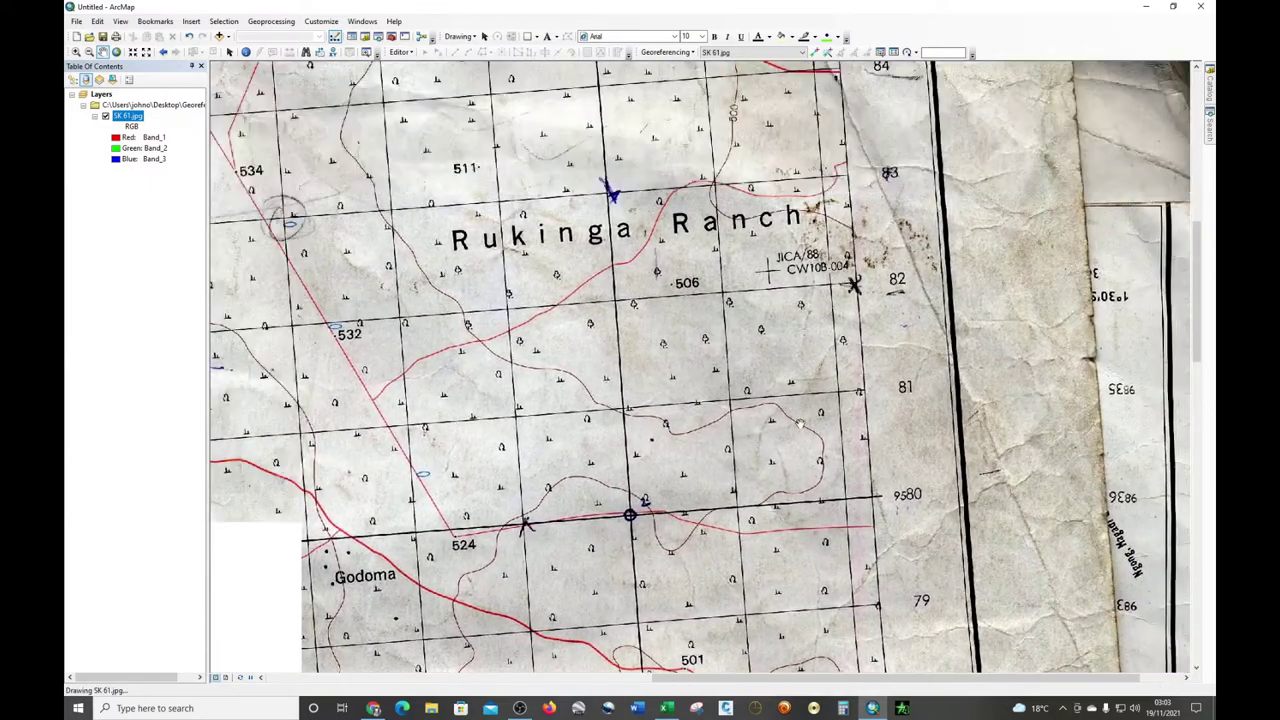
Compare the easting labels 67 to 72 with the northing labels 81 to 85 on the grid around Rukinga Ranch.
{"action": "key", "text": "Up"}
{"action": "key", "text": "Up"}
{"action": "key", "text": "Up"}
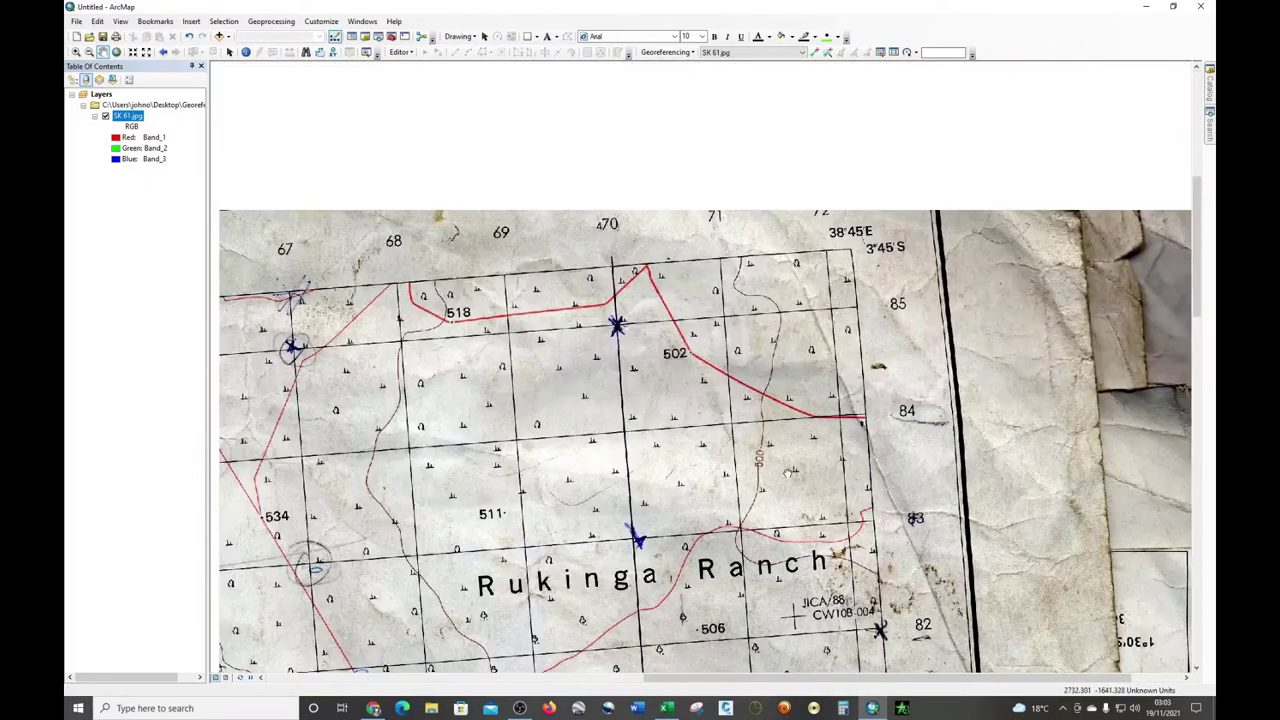
{"action": "scroll", "coordinate": [764, 428], "scroll_direction": "down", "scroll_amount": 1}
{"action": "scroll", "coordinate": [830, 377], "scroll_direction": "up", "scroll_amount": 1}
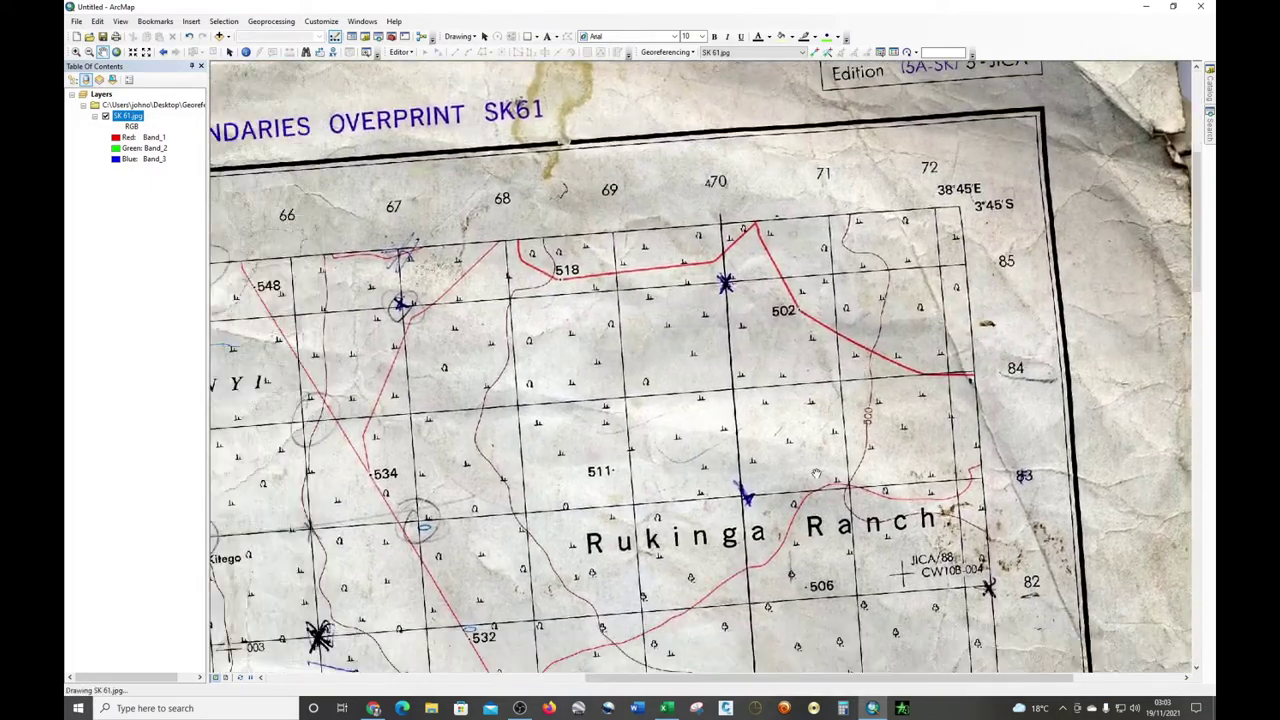
{"action": "scroll", "coordinate": [830, 377], "scroll_direction": "down", "scroll_amount": 1}
{"action": "scroll", "coordinate": [855, 404], "scroll_direction": "up", "scroll_amount": 1}
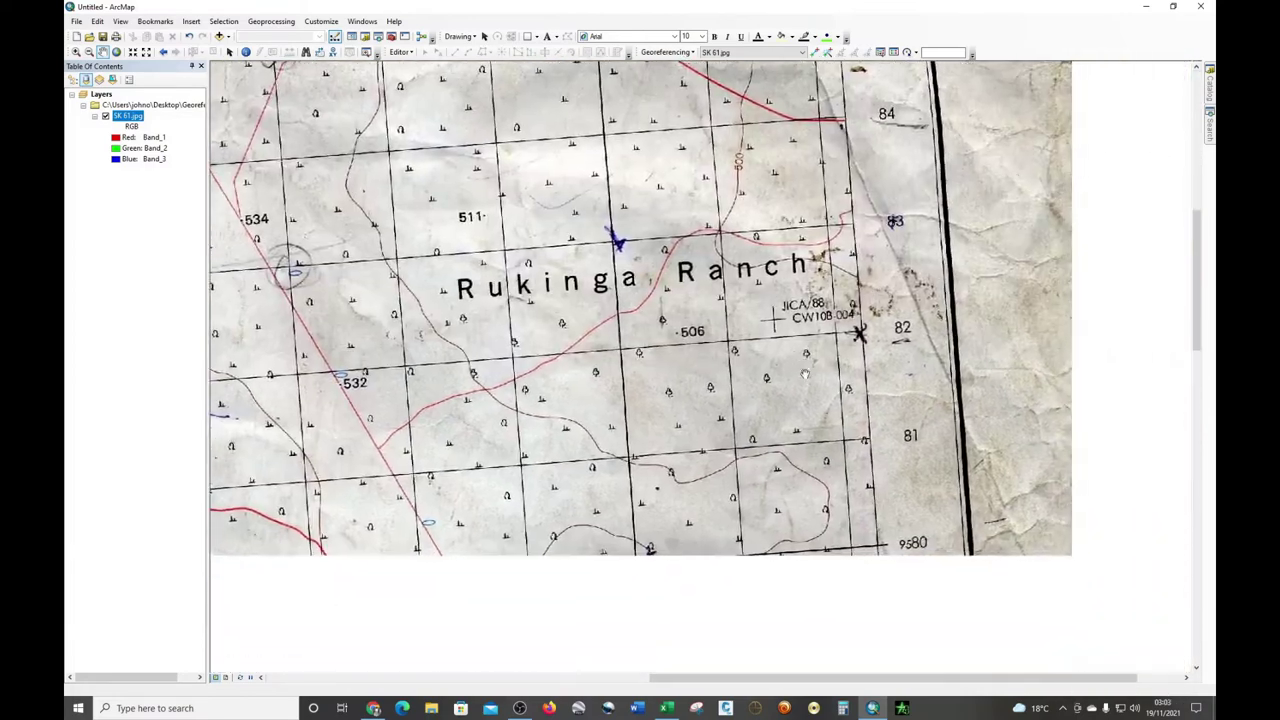
{"action": "scroll", "coordinate": [855, 404], "scroll_direction": "down", "scroll_amount": 1}
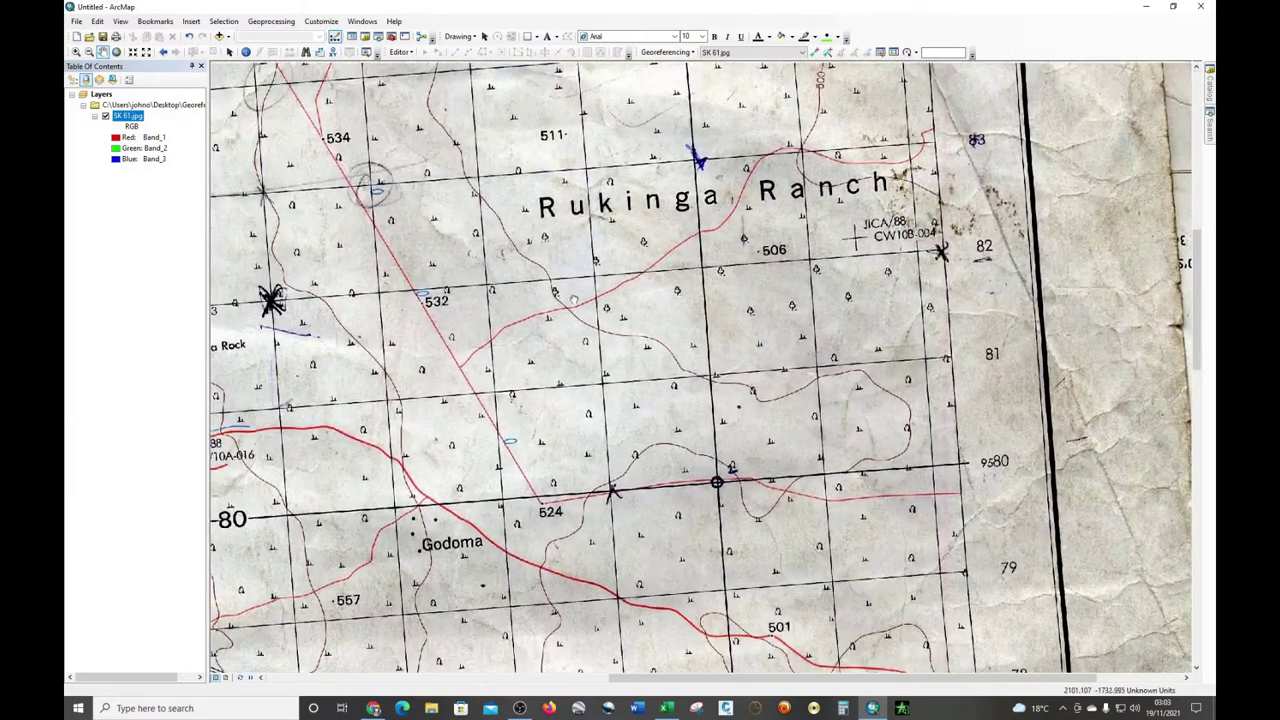
{"action": "key", "text": "Up"}
{"action": "scroll", "coordinate": [646, 486], "scroll_direction": "up", "scroll_amount": 1}
{"action": "scroll", "coordinate": [574, 282], "scroll_direction": "down", "scroll_amount": 1}
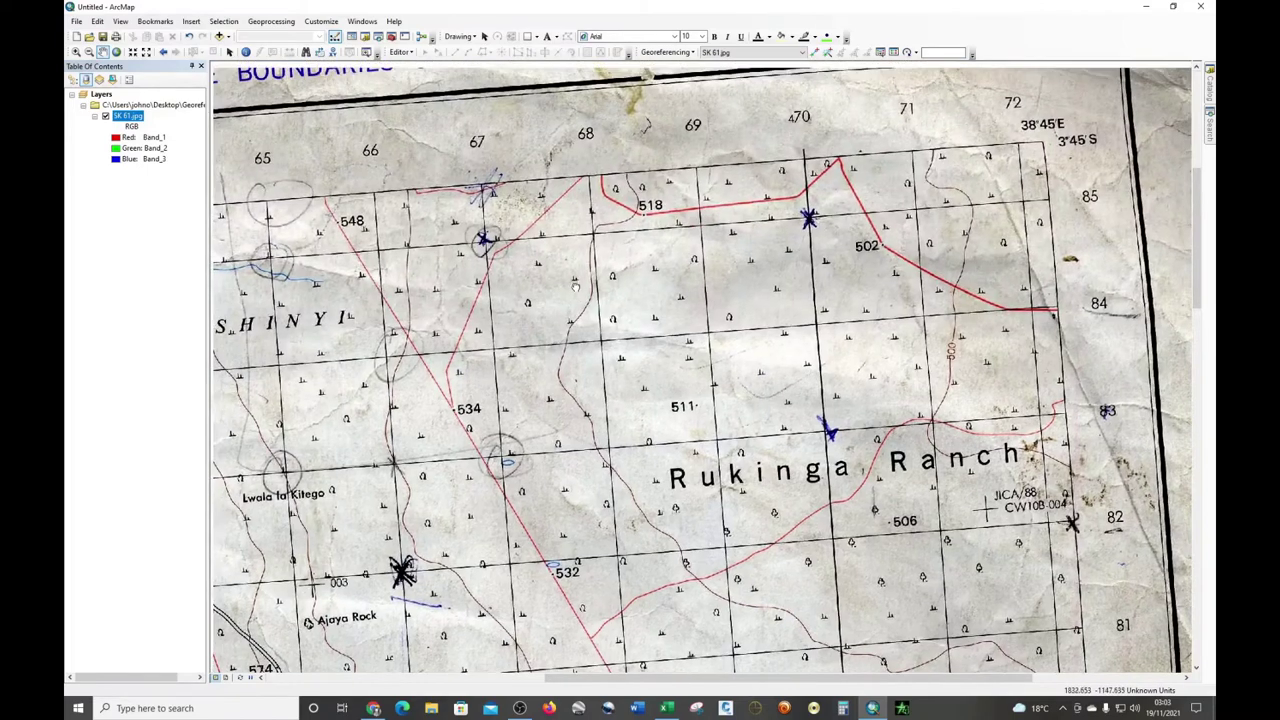
{"action": "key", "text": "Up"}
{"action": "scroll", "coordinate": [605, 404], "scroll_direction": "up", "scroll_amount": 1}
{"action": "scroll", "coordinate": [857, 377], "scroll_direction": "up", "scroll_amount": 1}
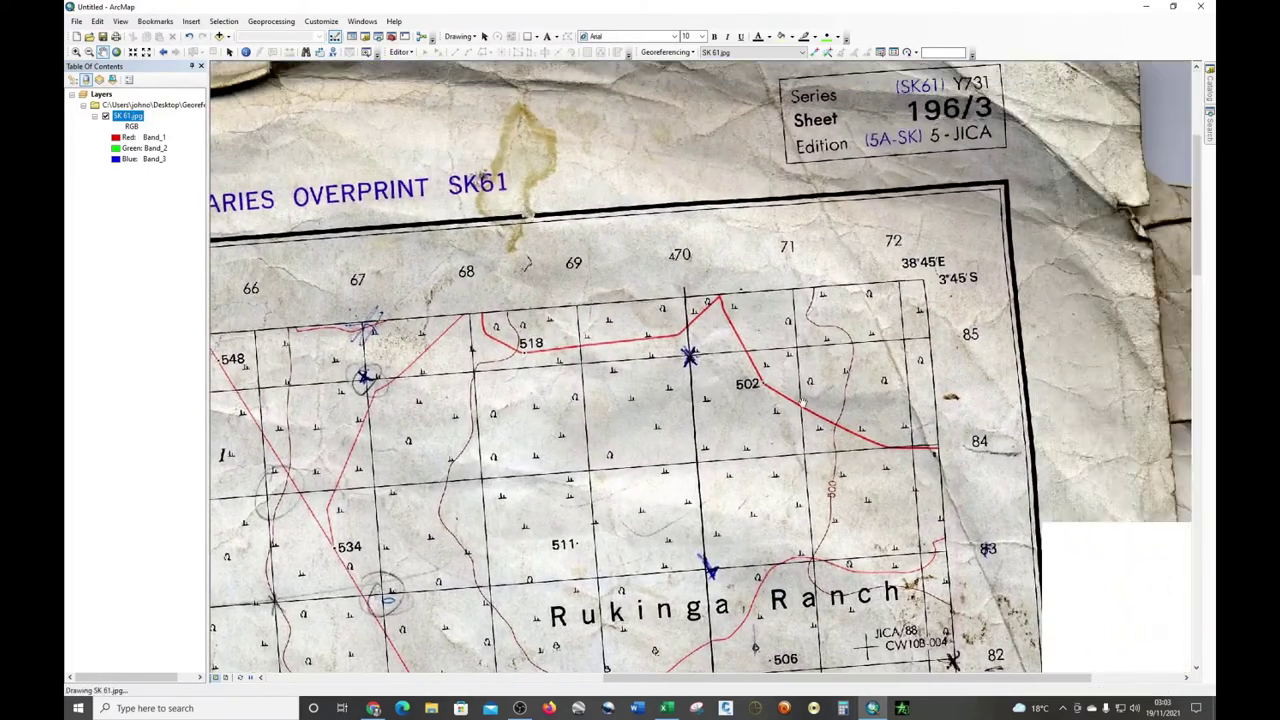
{"action": "scroll", "coordinate": [823, 453], "scroll_direction": "down", "scroll_amount": 1}
{"action": "scroll", "coordinate": [823, 453], "scroll_direction": "down", "scroll_amount": 1}
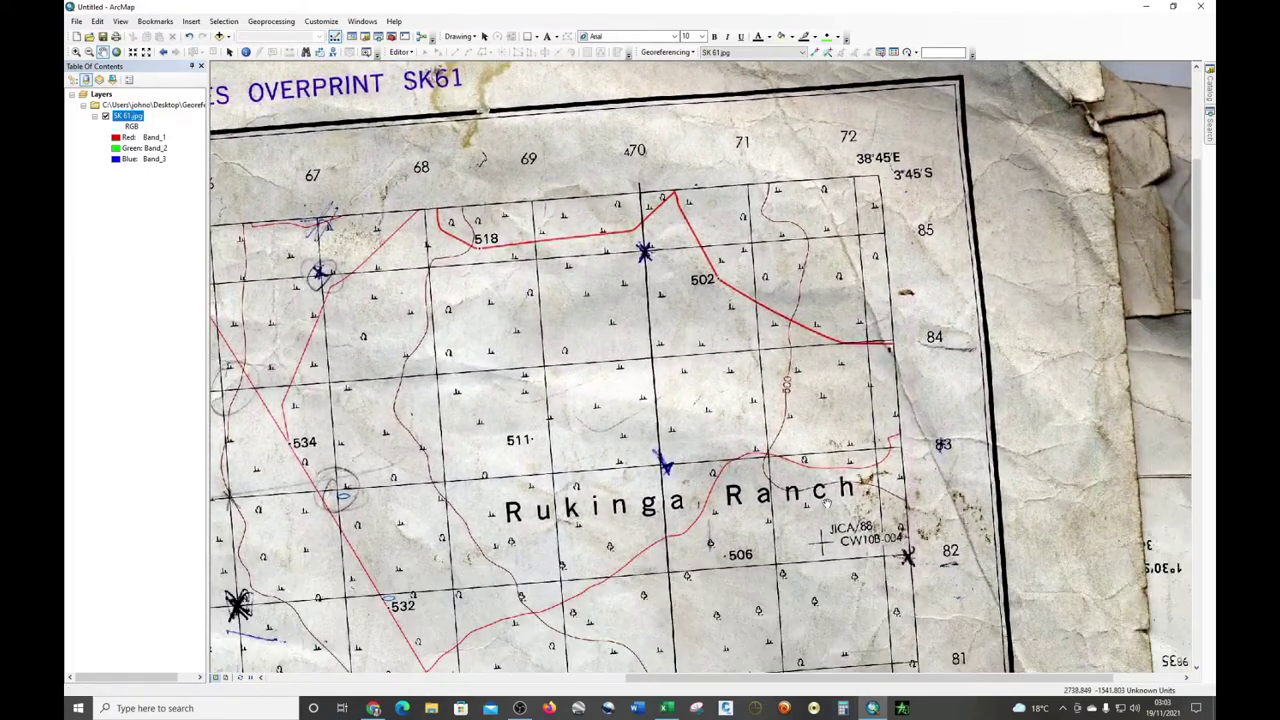
{"action": "scroll", "coordinate": [843, 442], "scroll_direction": "up", "scroll_amount": 1}
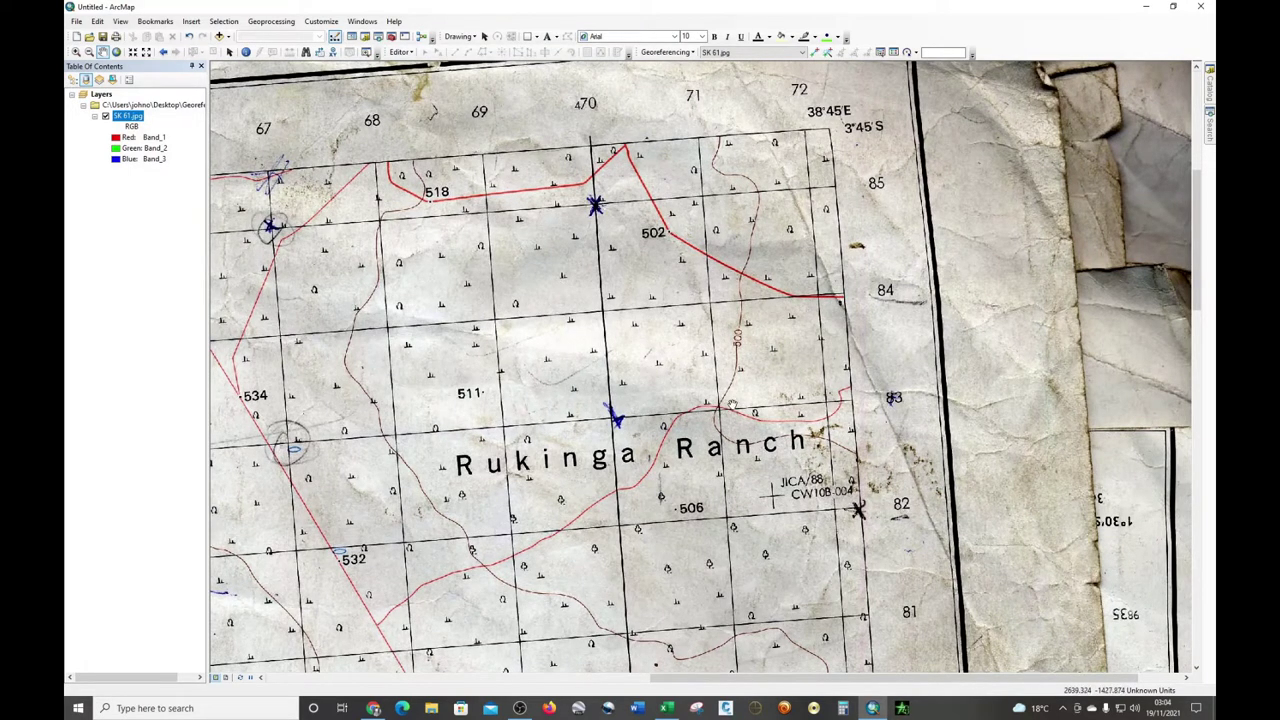
{"action": "scroll", "coordinate": [732, 405], "scroll_direction": "down", "scroll_amount": 1}
{"action": "scroll", "coordinate": [732, 405], "scroll_direction": "up", "scroll_amount": 1}
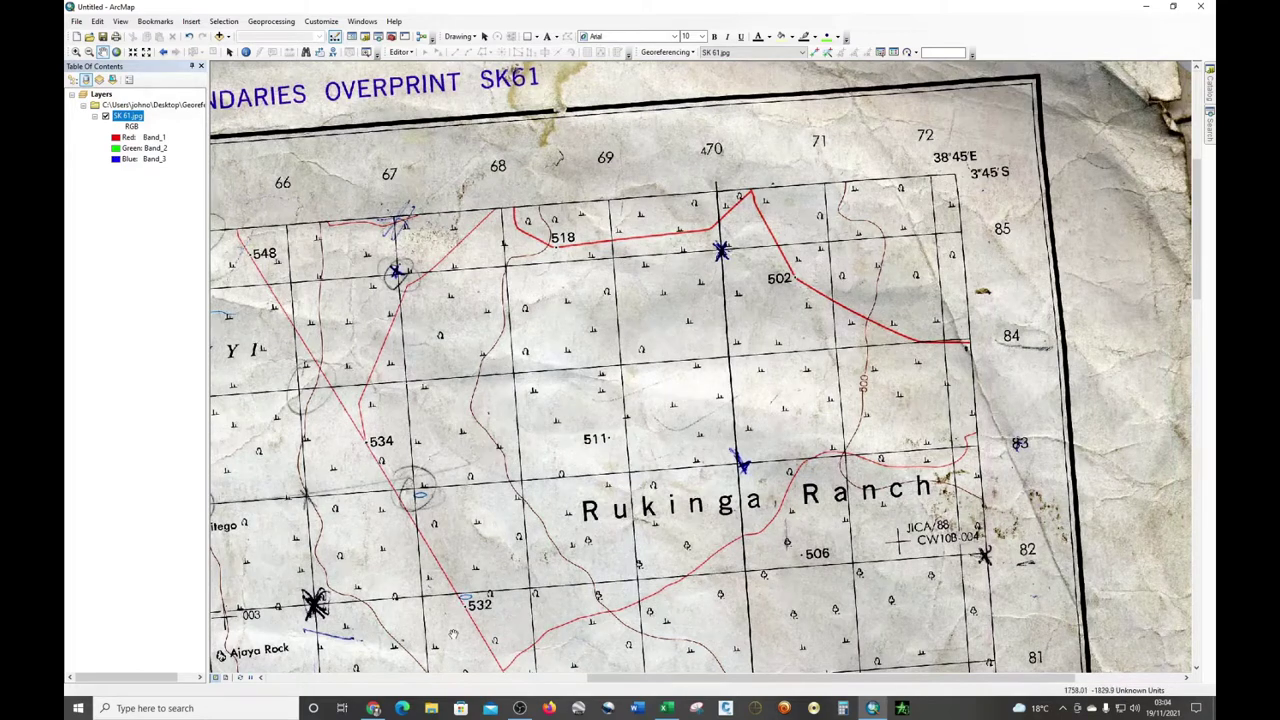
Minimize ArcMap and open MACHAKOS COUNY MAP_JANUARY 30.pdf from the desktop's Georeference folder to view its grid coordinates.
{"action": "left_click", "coordinate": [434, 708]}
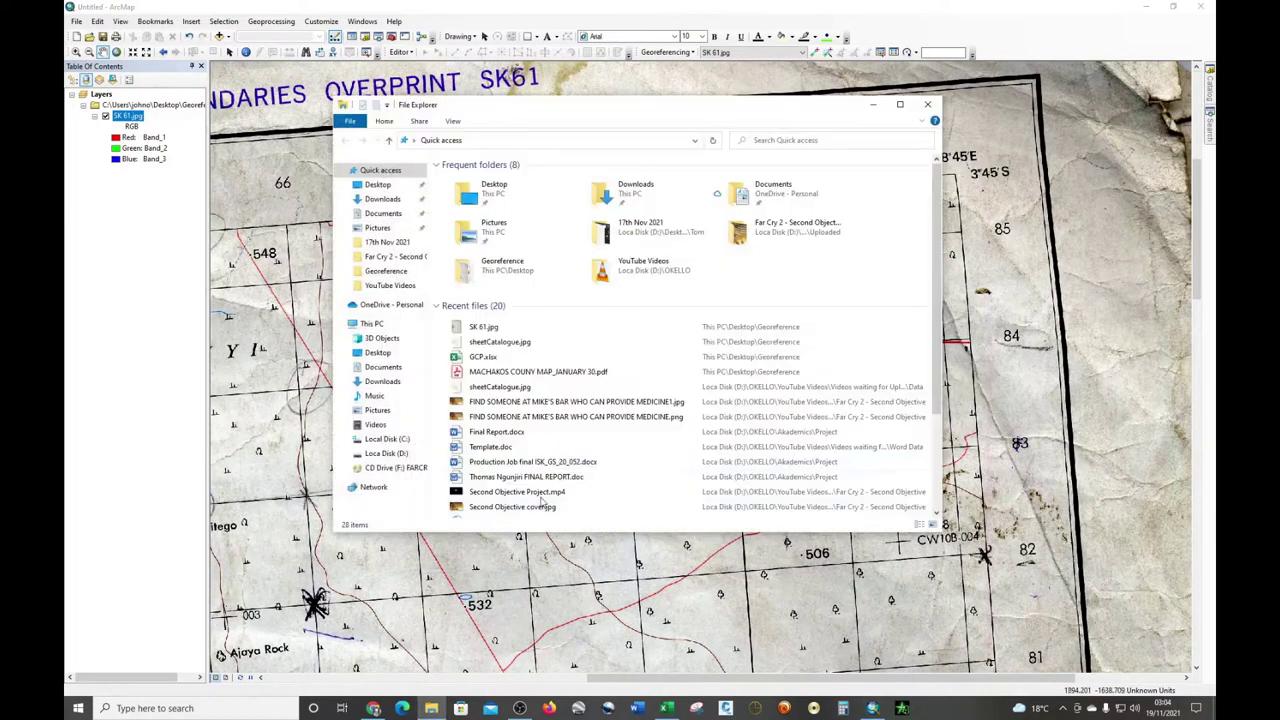
{"action": "left_click", "coordinate": [926, 106]}
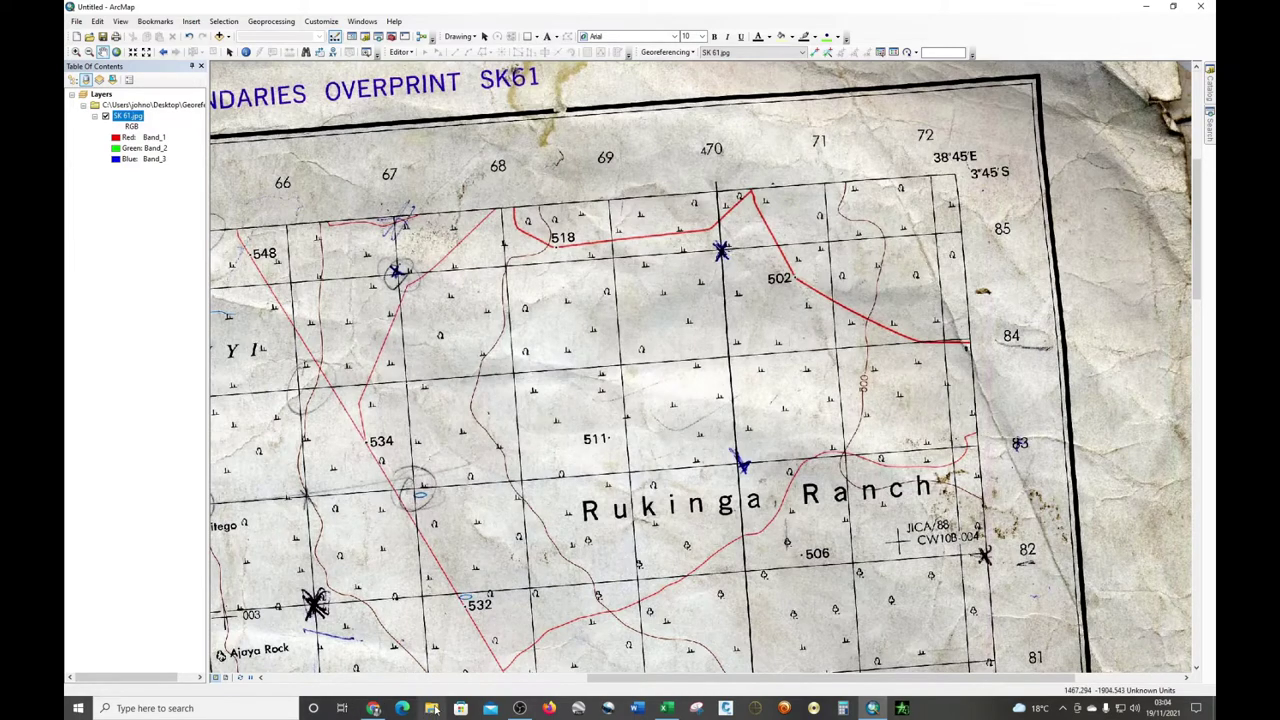
{"action": "left_click", "coordinate": [1120, 15]}
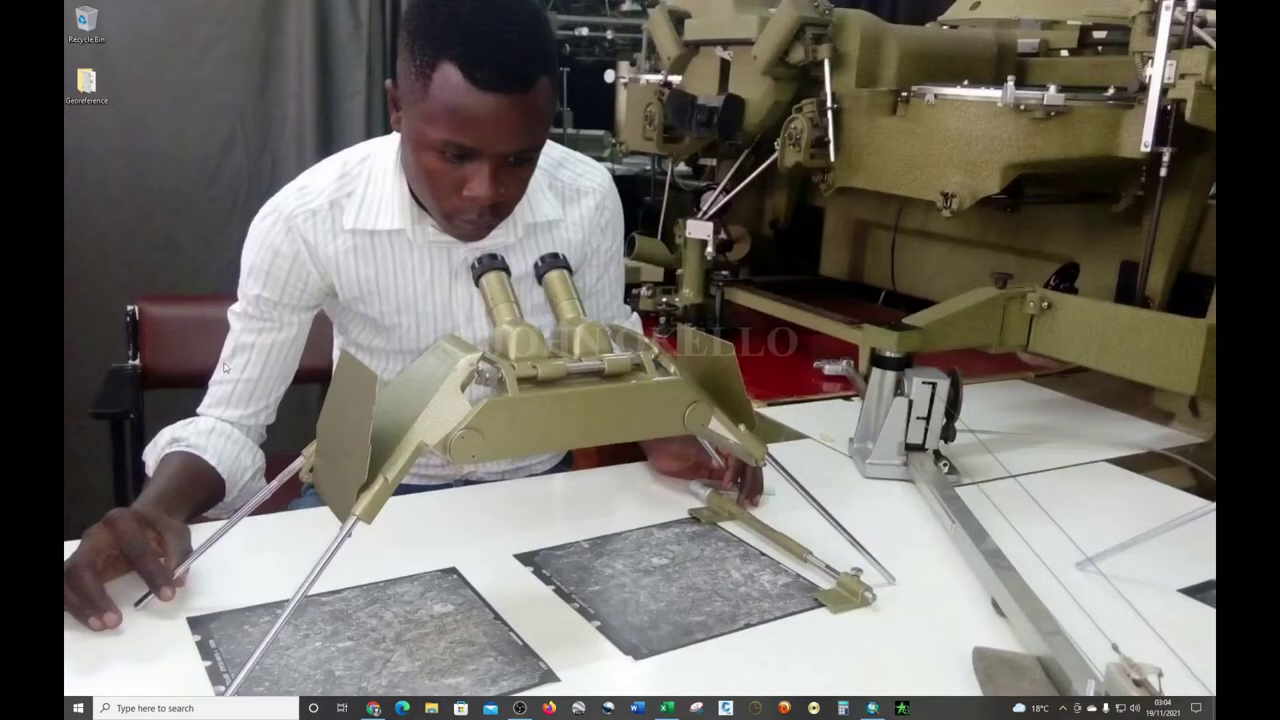
{"action": "double_click", "coordinate": [86, 84]}
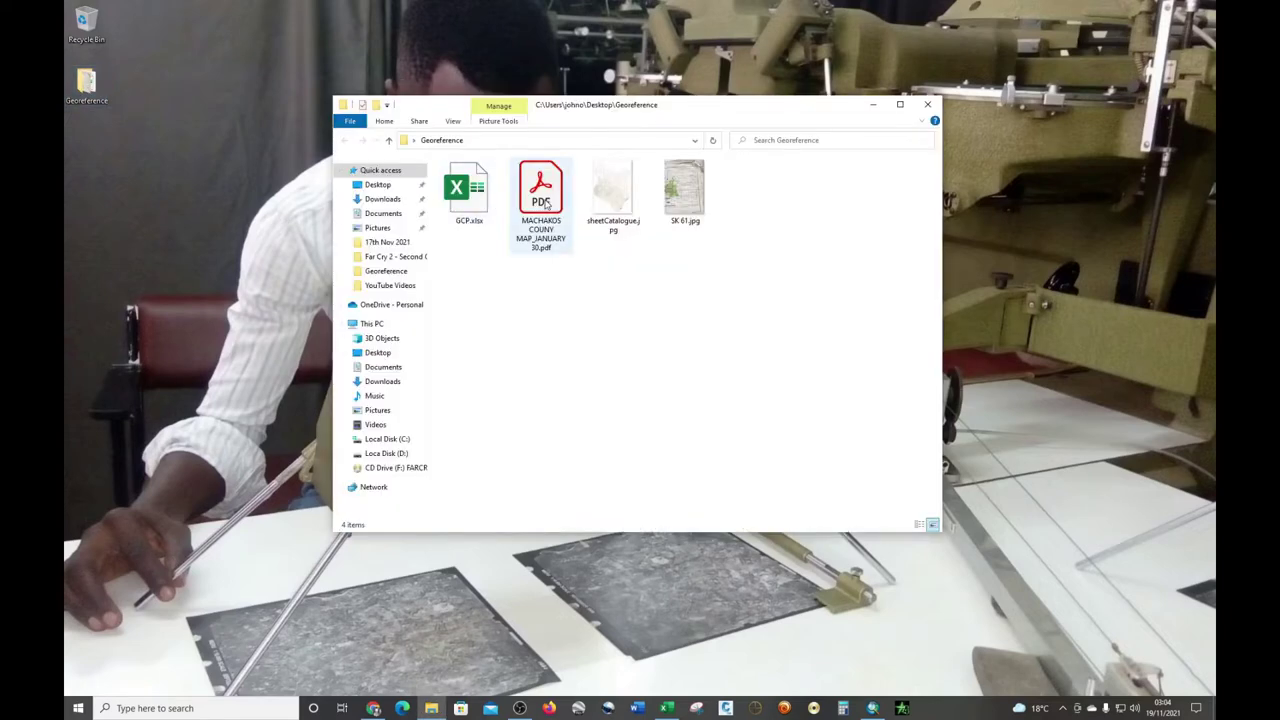
{"action": "left_click", "coordinate": [545, 204]}
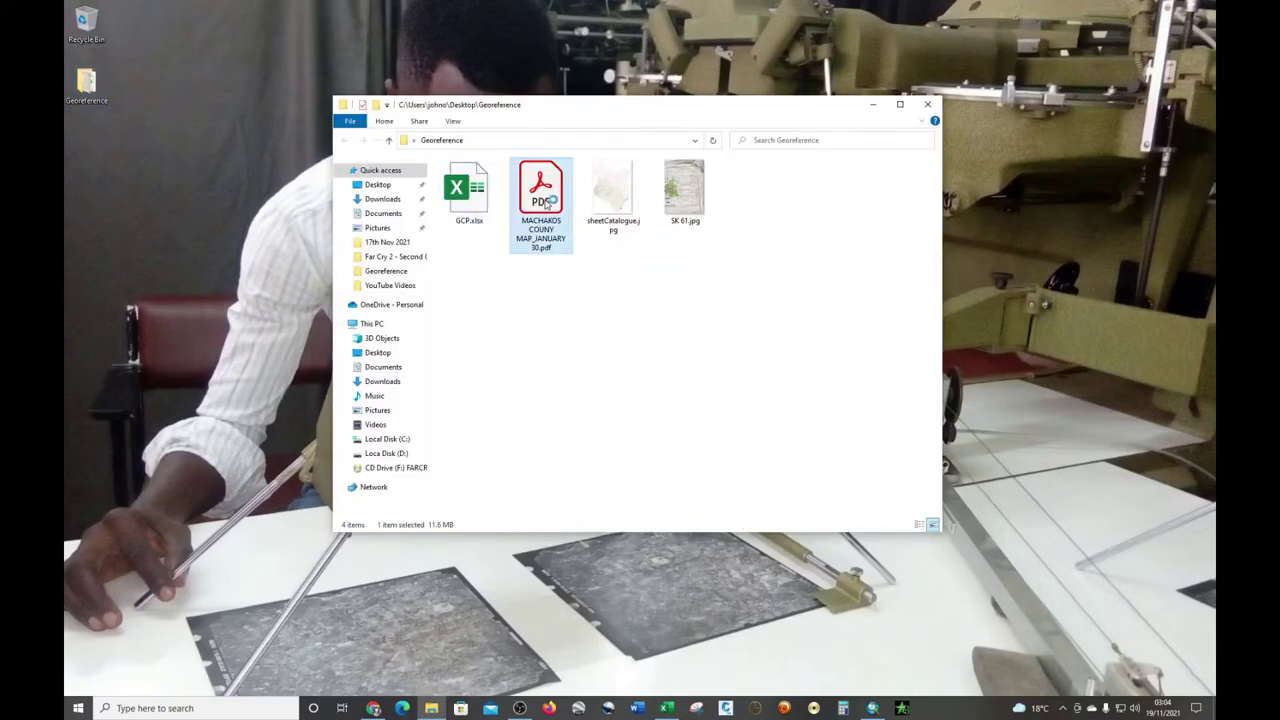
{"action": "double_click", "coordinate": [545, 204]}
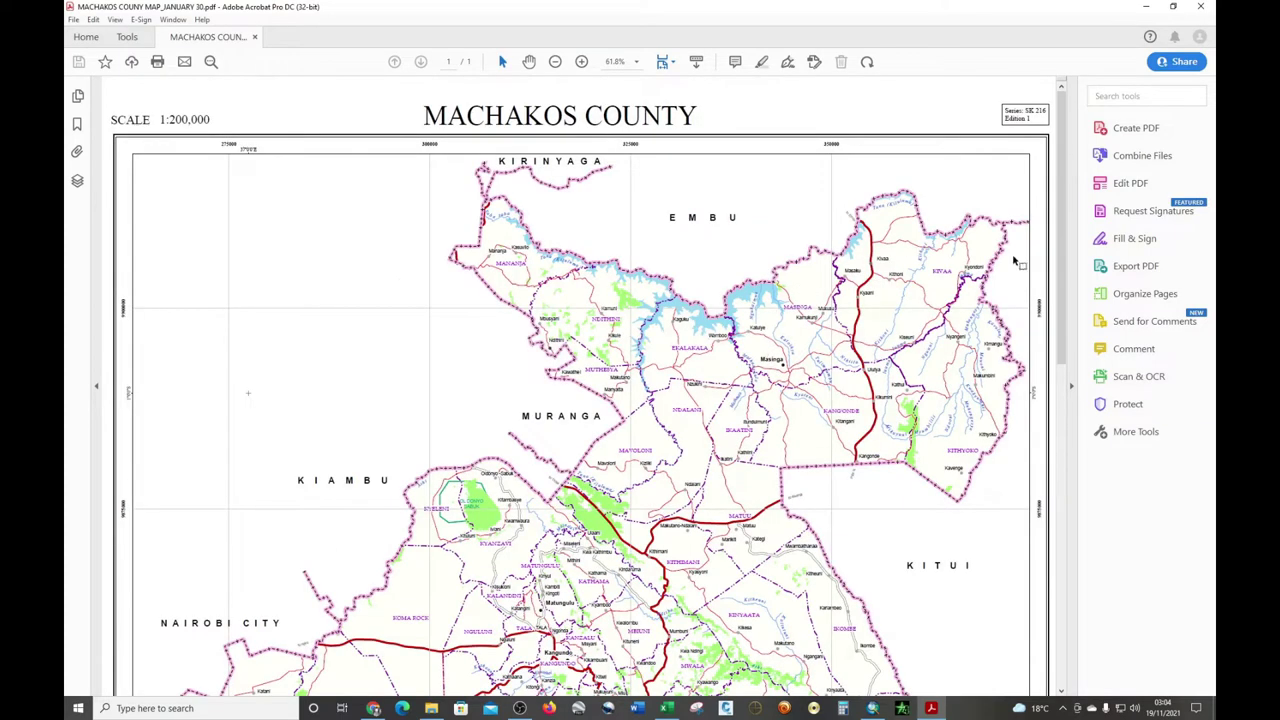
{"action": "left_click", "coordinate": [1070, 388]}
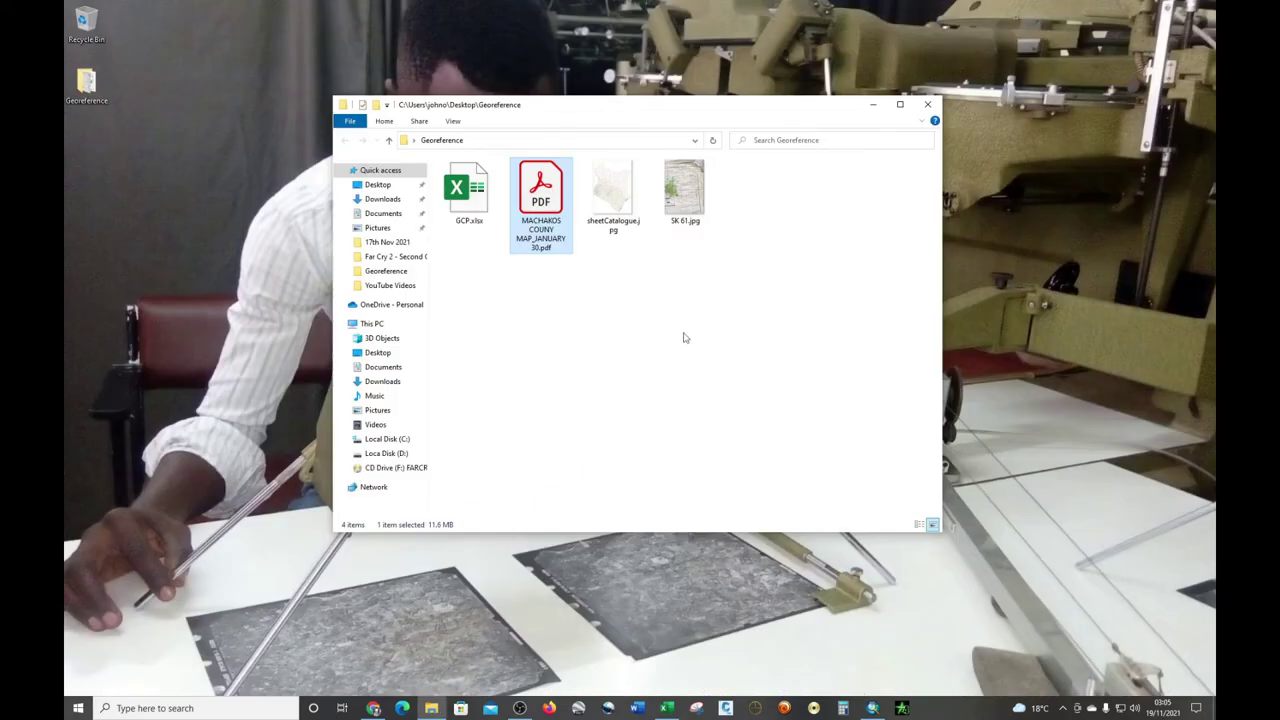
Close the Georeference folder window, switch back to ArcMap and review the grid labels at the SK 61.jpg map's northeast corner.
{"action": "left_click", "coordinate": [927, 104]}
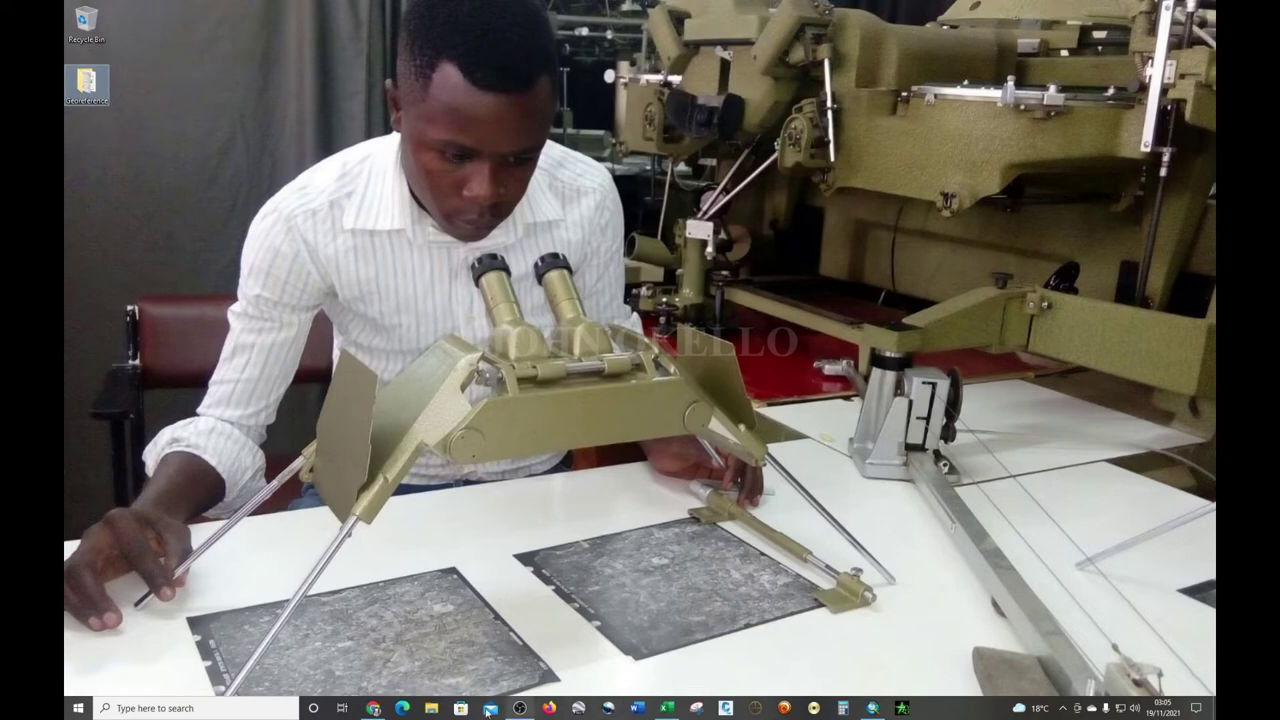
{"action": "left_click", "coordinate": [872, 708]}
{"action": "left_click", "coordinate": [872, 708]}
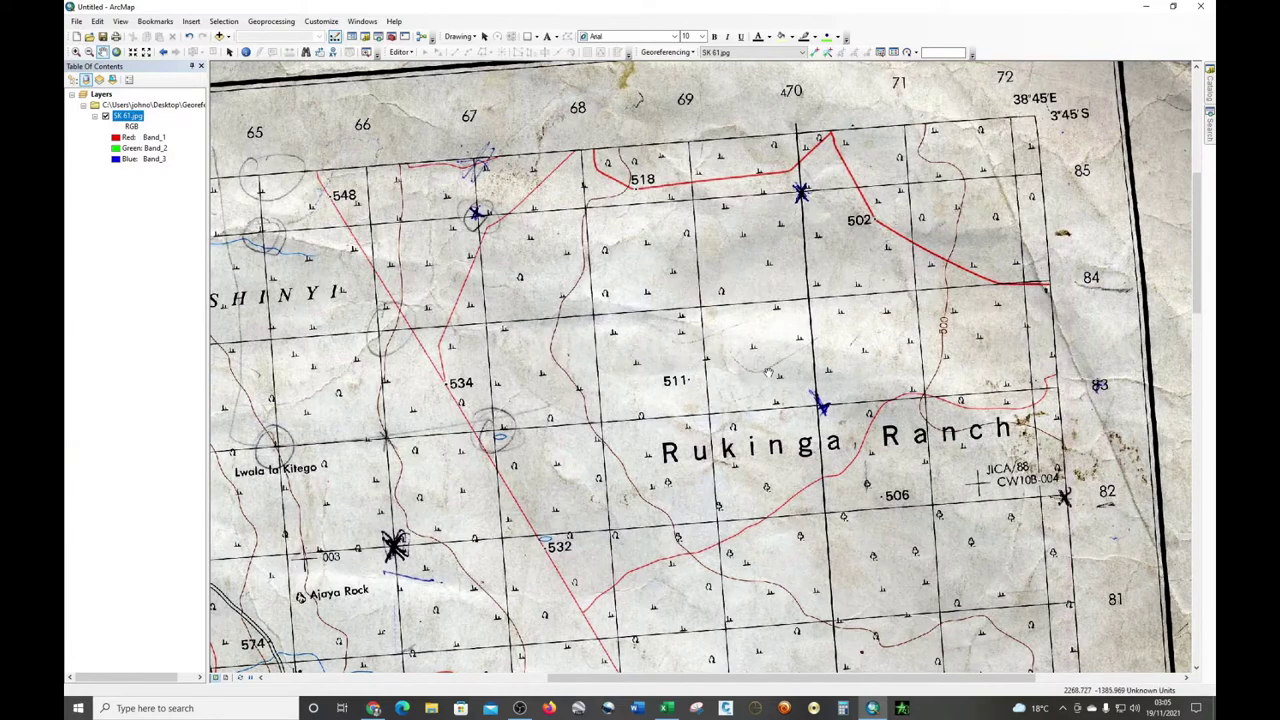
{"action": "left_click_drag", "start_coordinate": [762, 388], "coordinate": [722, 430]}
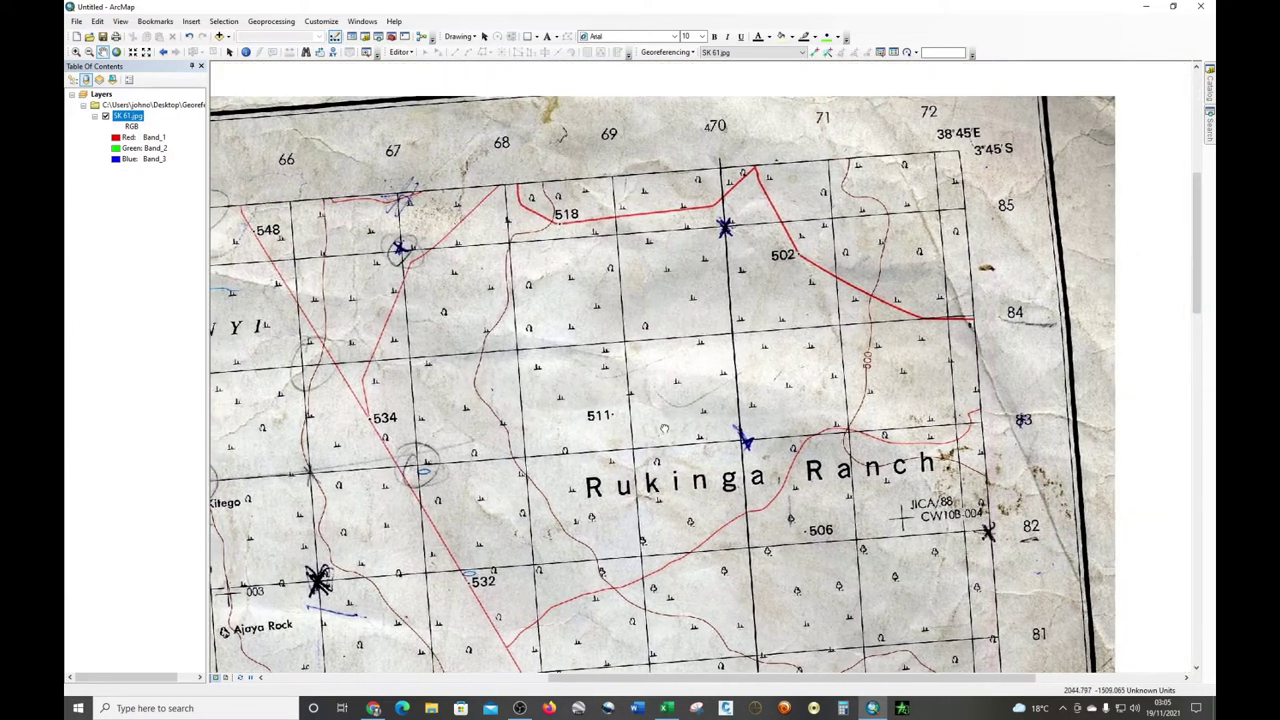
{"action": "left_click_drag", "start_coordinate": [770, 386], "coordinate": [743, 428]}
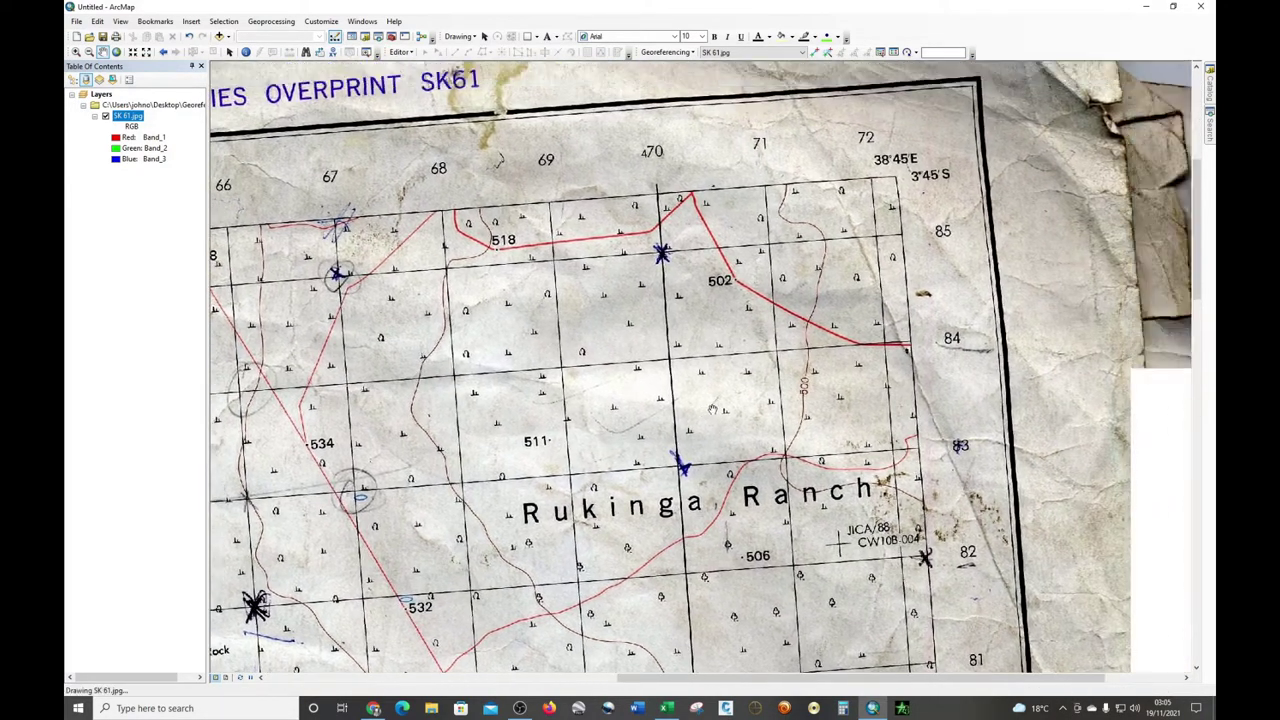
{"action": "scroll", "coordinate": [816, 366], "scroll_direction": "down", "scroll_amount": 1}
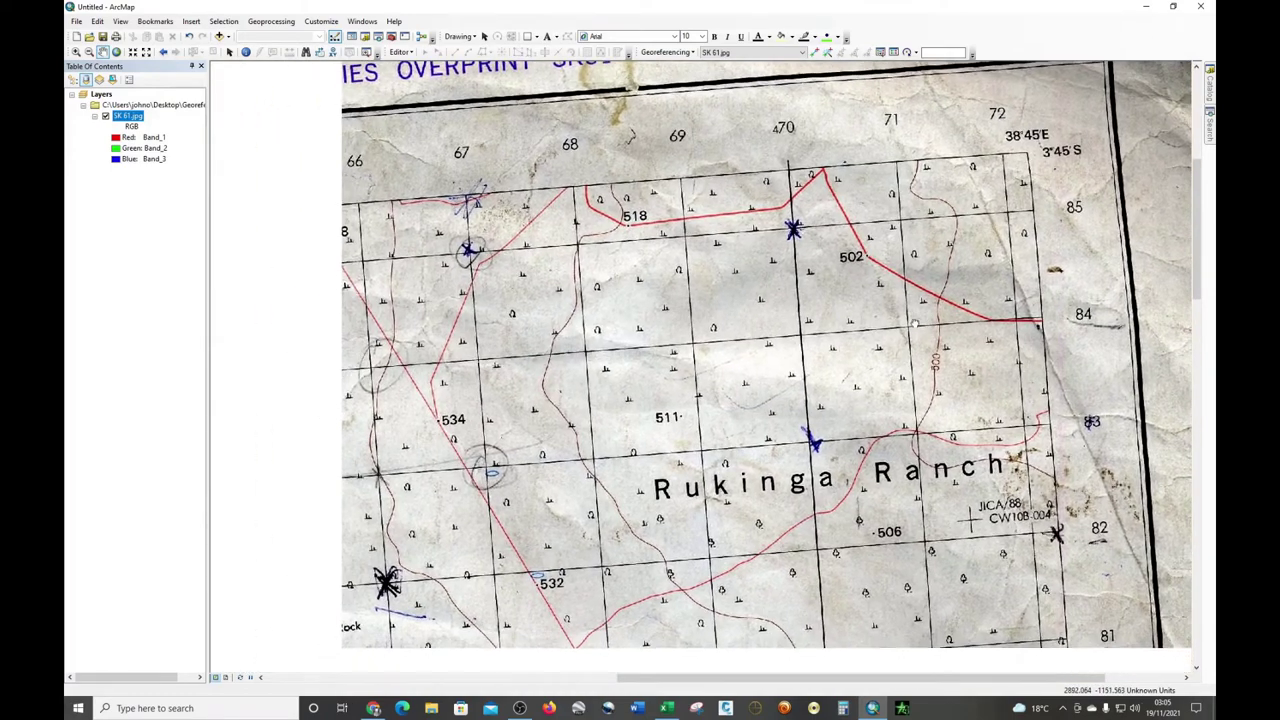
{"action": "scroll", "coordinate": [832, 423], "scroll_direction": "up", "scroll_amount": 1}
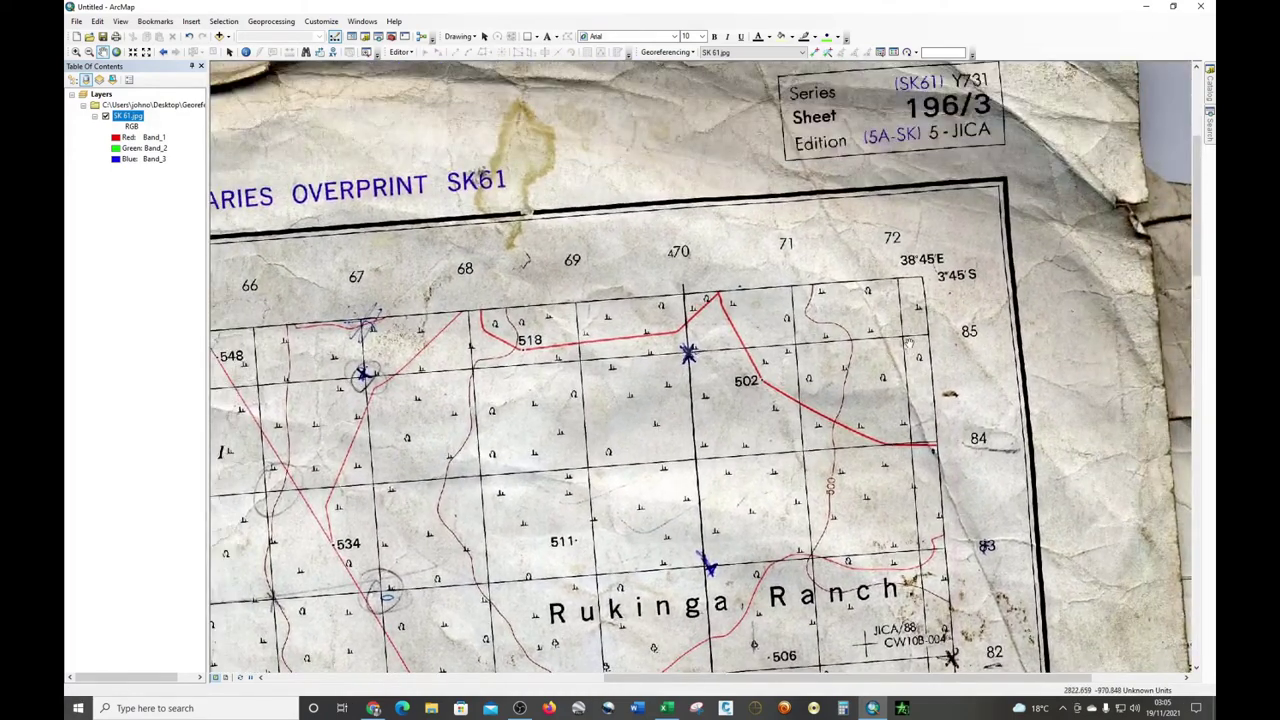
Examine the intersection of easting 72 and northing 85 near the map's 38°45'E, 3°45'S corner.
{"action": "scroll", "coordinate": [909, 343], "scroll_direction": "down", "scroll_amount": 3}
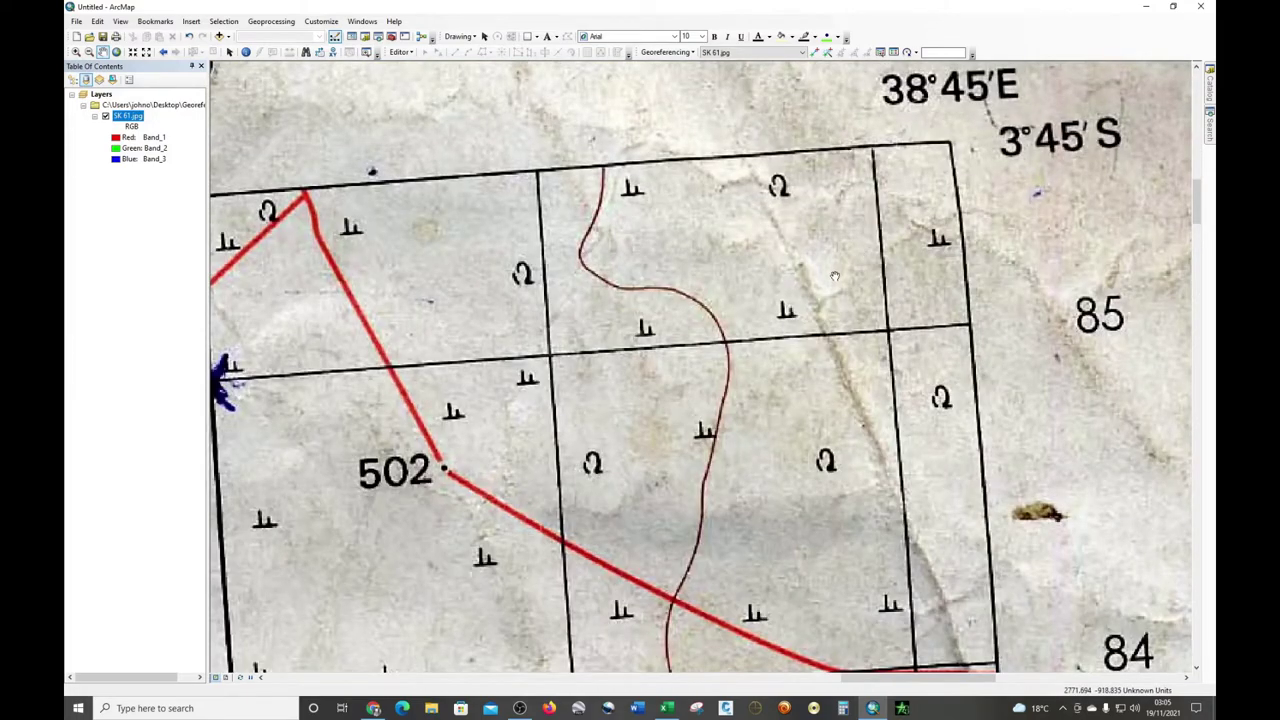
{"action": "left_click_drag", "start_coordinate": [827, 280], "coordinate": [778, 296]}
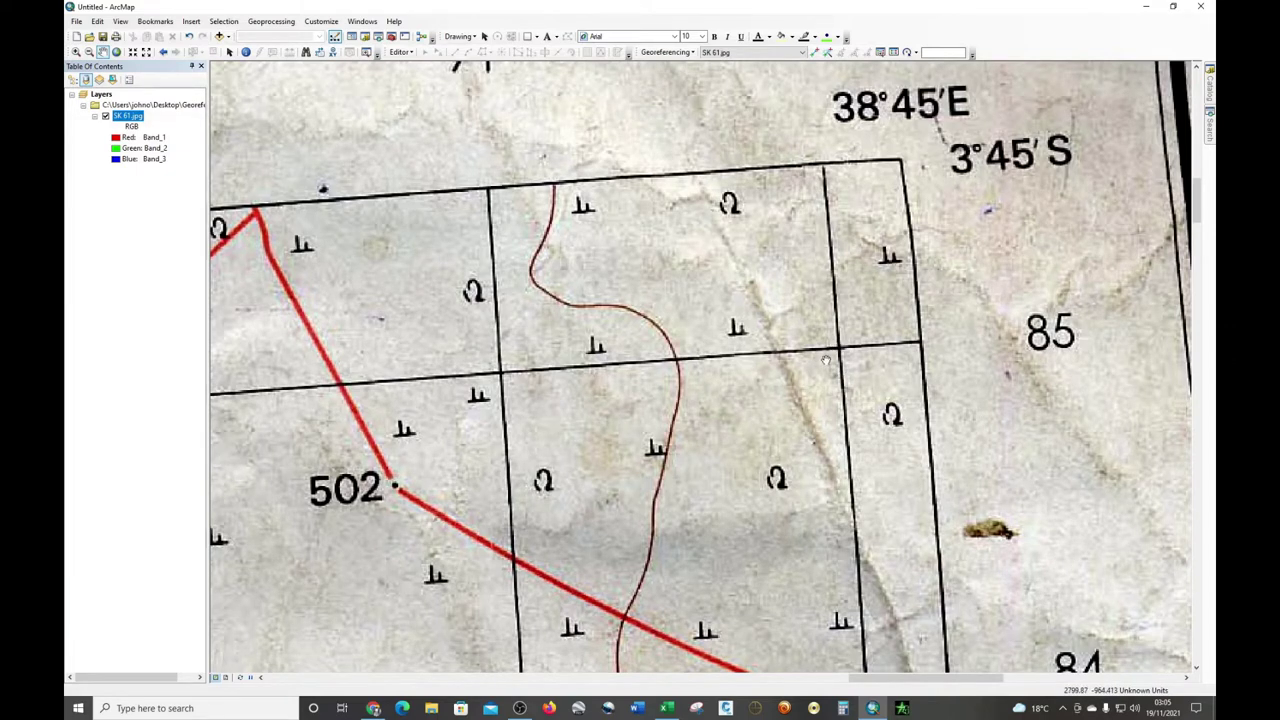
{"action": "scroll", "coordinate": [841, 348], "scroll_direction": "up", "scroll_amount": 3}
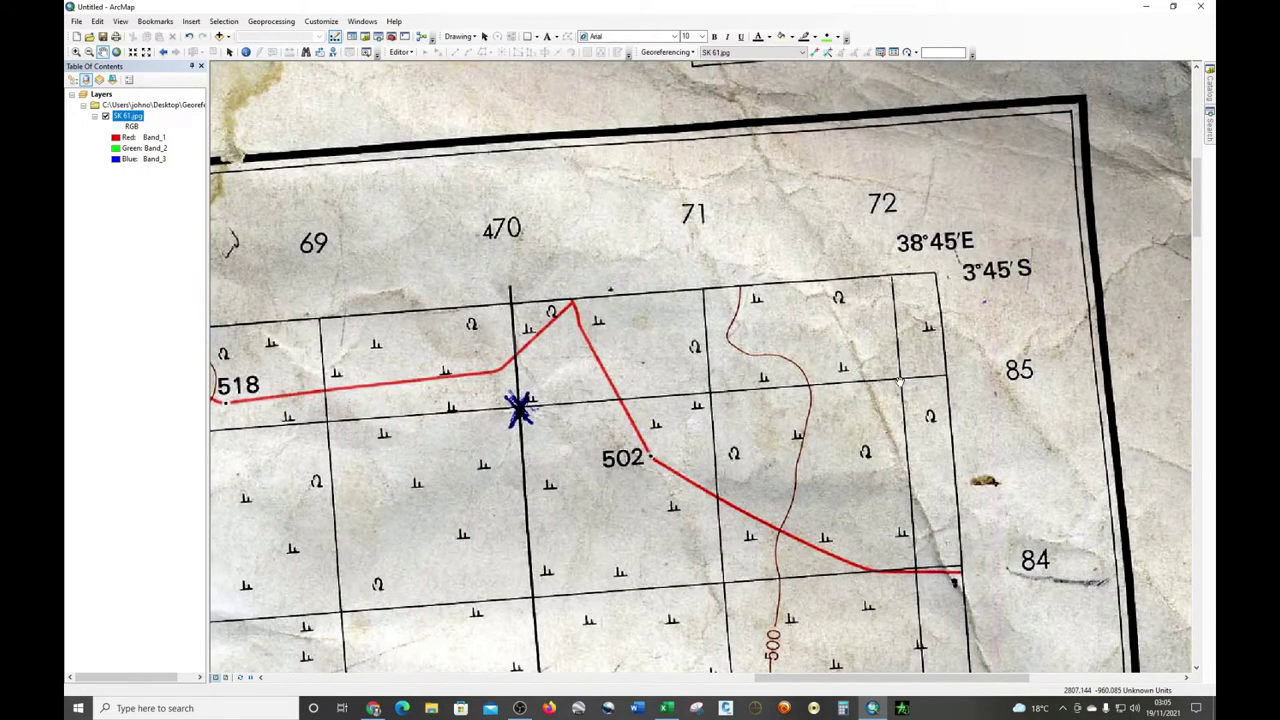
{"action": "scroll", "coordinate": [900, 381], "scroll_direction": "down", "scroll_amount": 2}
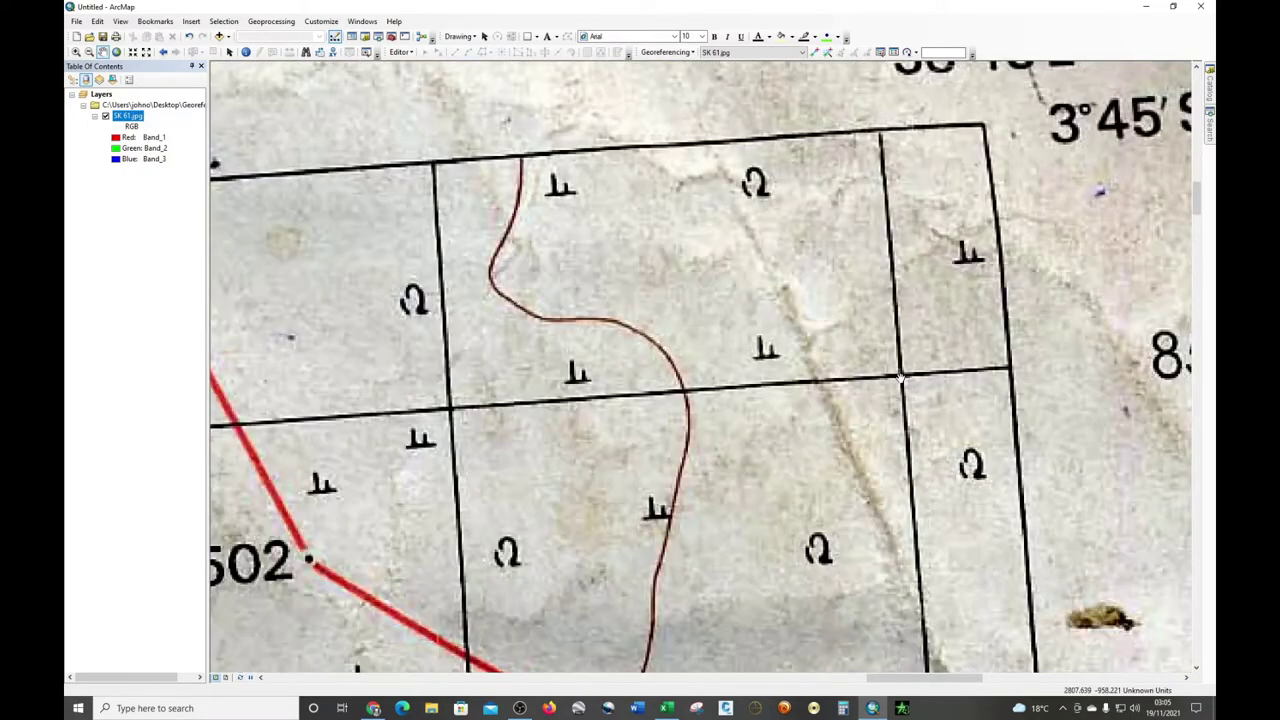
{"action": "left_click_drag", "start_coordinate": [461, 415], "coordinate": [537, 425]}
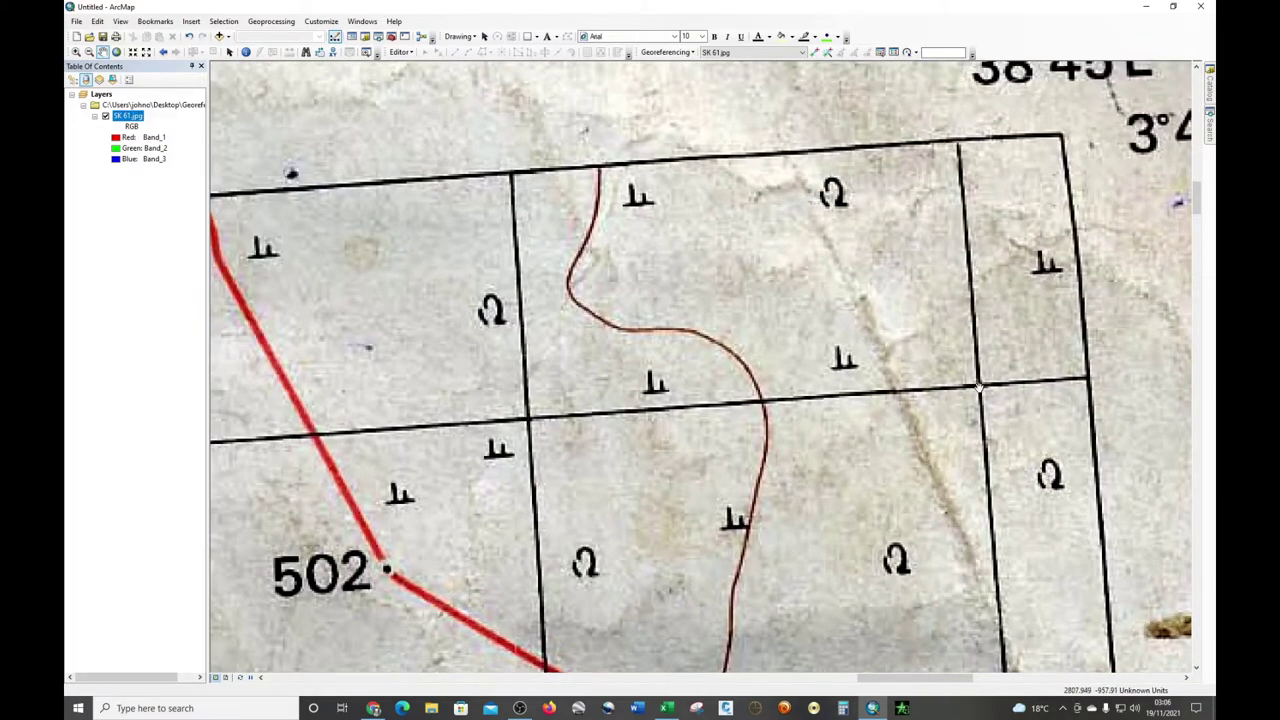
{"action": "scroll", "coordinate": [980, 383], "scroll_direction": "up", "scroll_amount": 2}
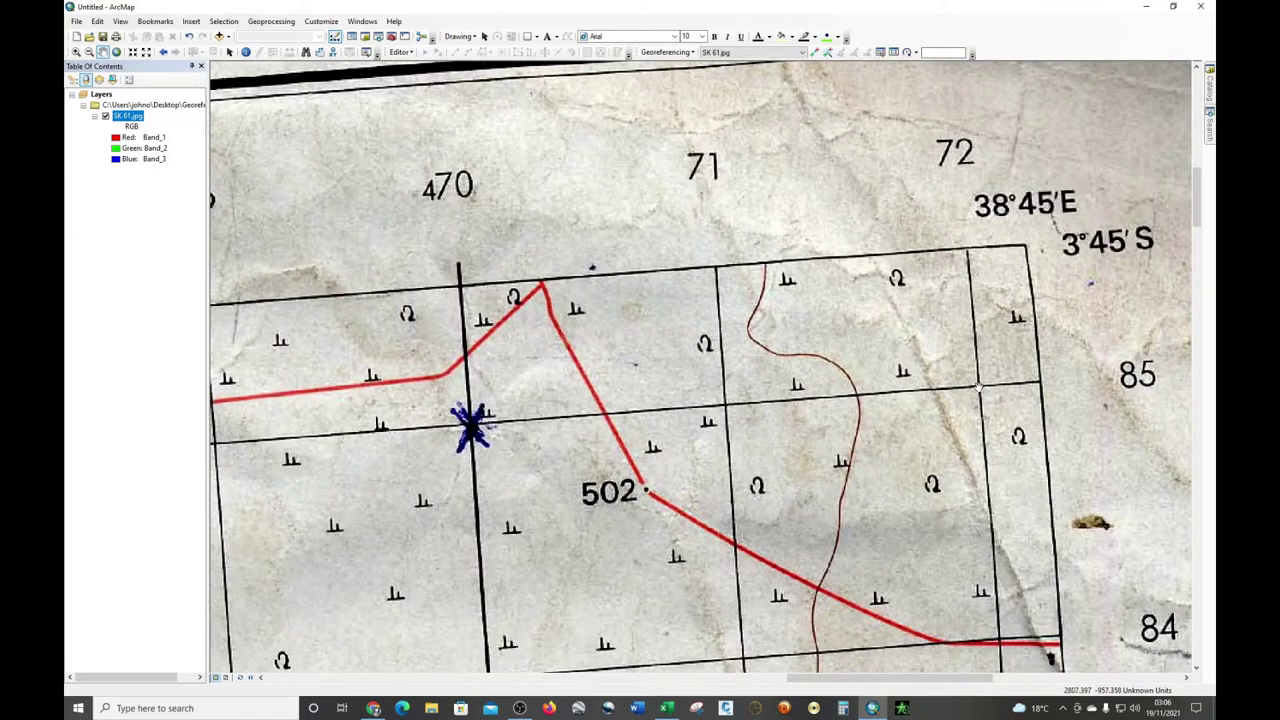
{"action": "left_click_drag", "start_coordinate": [980, 388], "coordinate": [960, 397]}
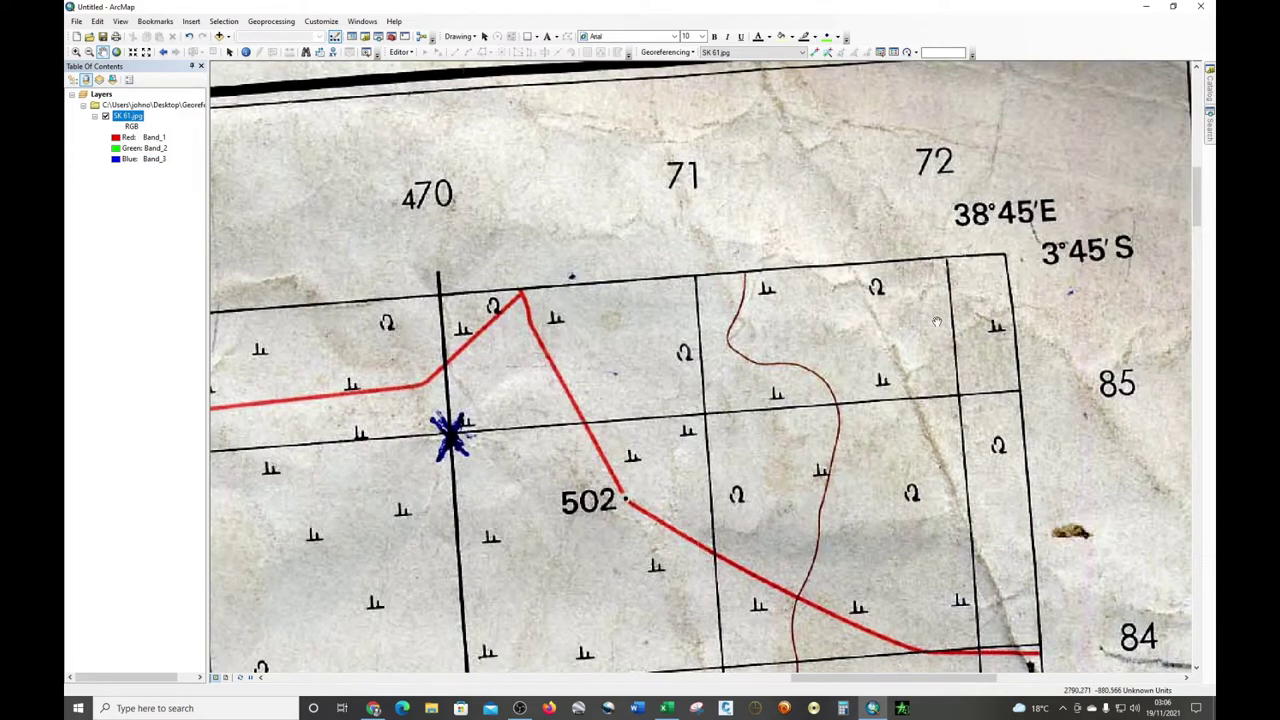
Review the easting labels 68 to 72, including the full 470 label, along the map's northern margin.
{"action": "scroll", "coordinate": [937, 375], "scroll_direction": "up", "scroll_amount": 1}
{"action": "scroll", "coordinate": [890, 370], "scroll_direction": "up", "scroll_amount": 1}
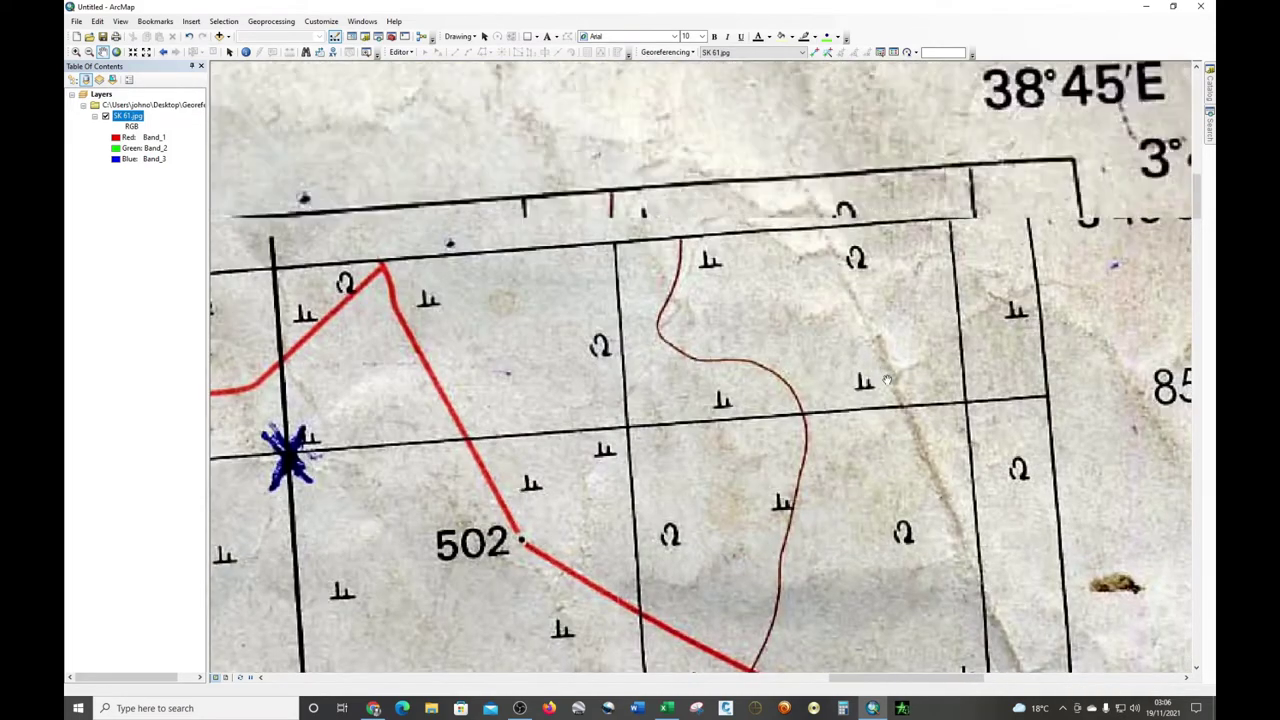
{"action": "scroll", "coordinate": [893, 358], "scroll_direction": "down", "scroll_amount": 3}
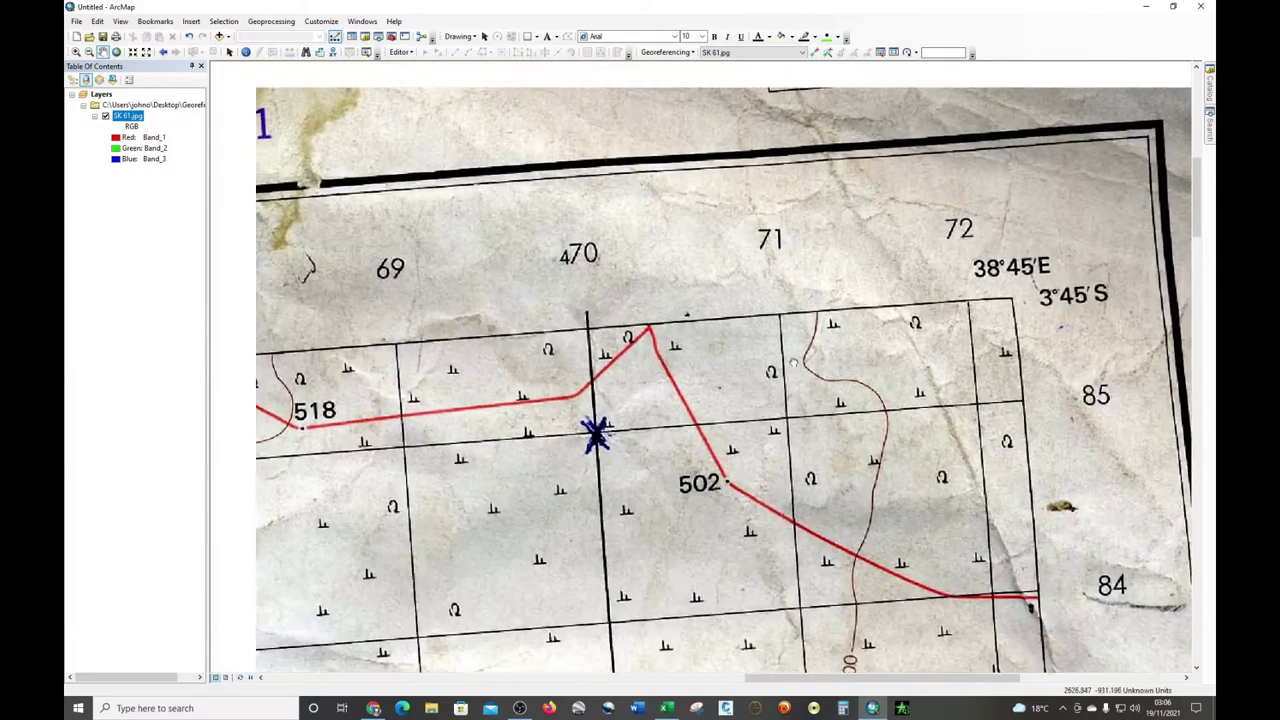
{"action": "left_click_drag", "start_coordinate": [793, 362], "coordinate": [969, 454]}
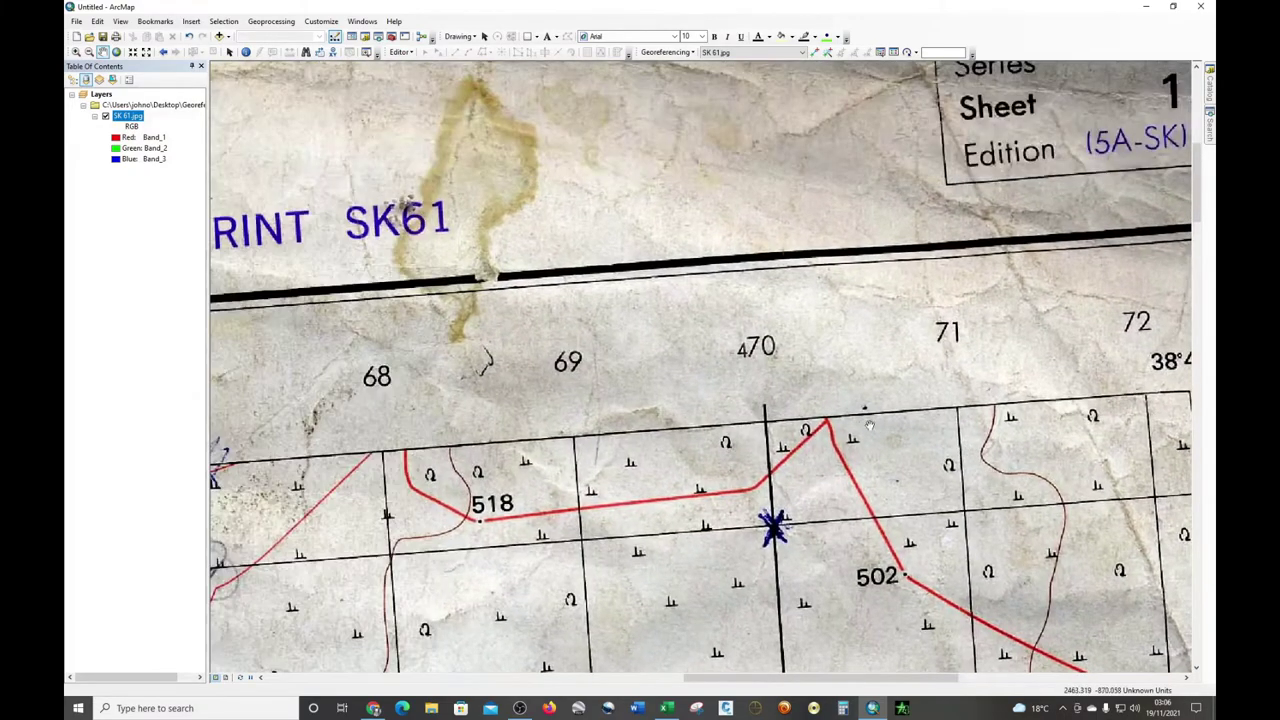
{"action": "left_click_drag", "start_coordinate": [866, 407], "coordinate": [935, 368]}
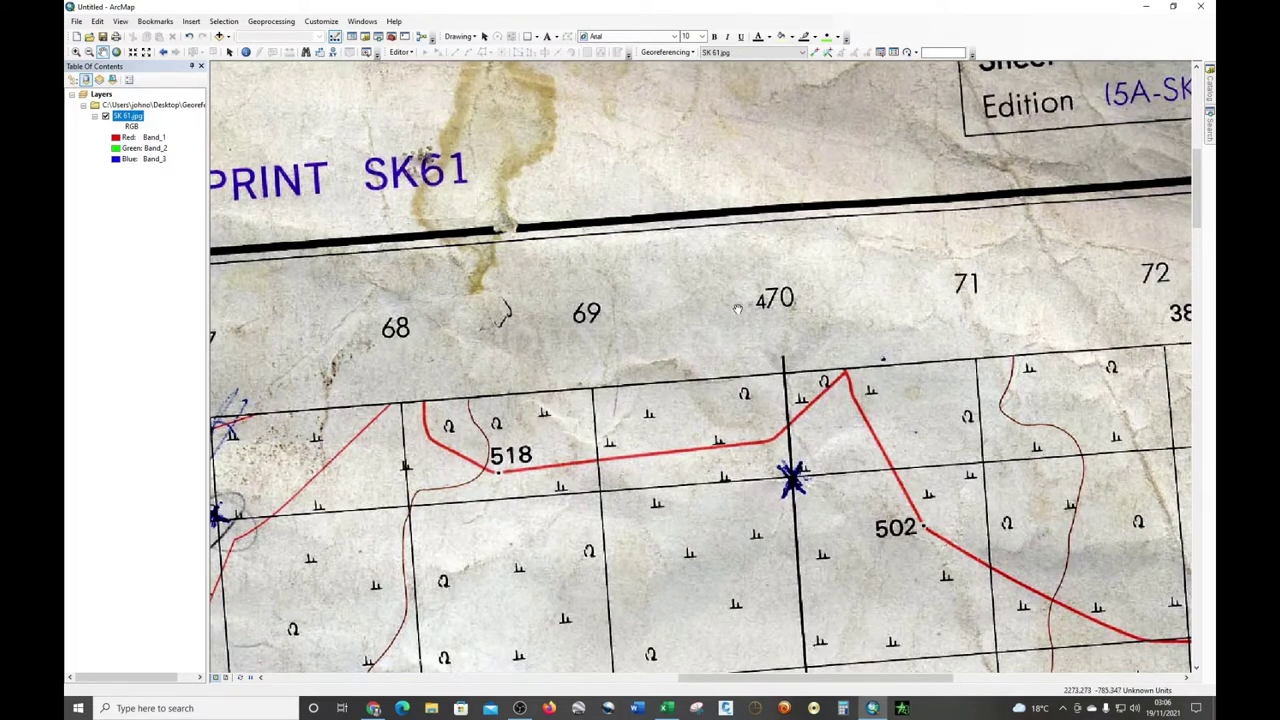
{"action": "left_click_drag", "start_coordinate": [956, 303], "coordinate": [706, 305]}
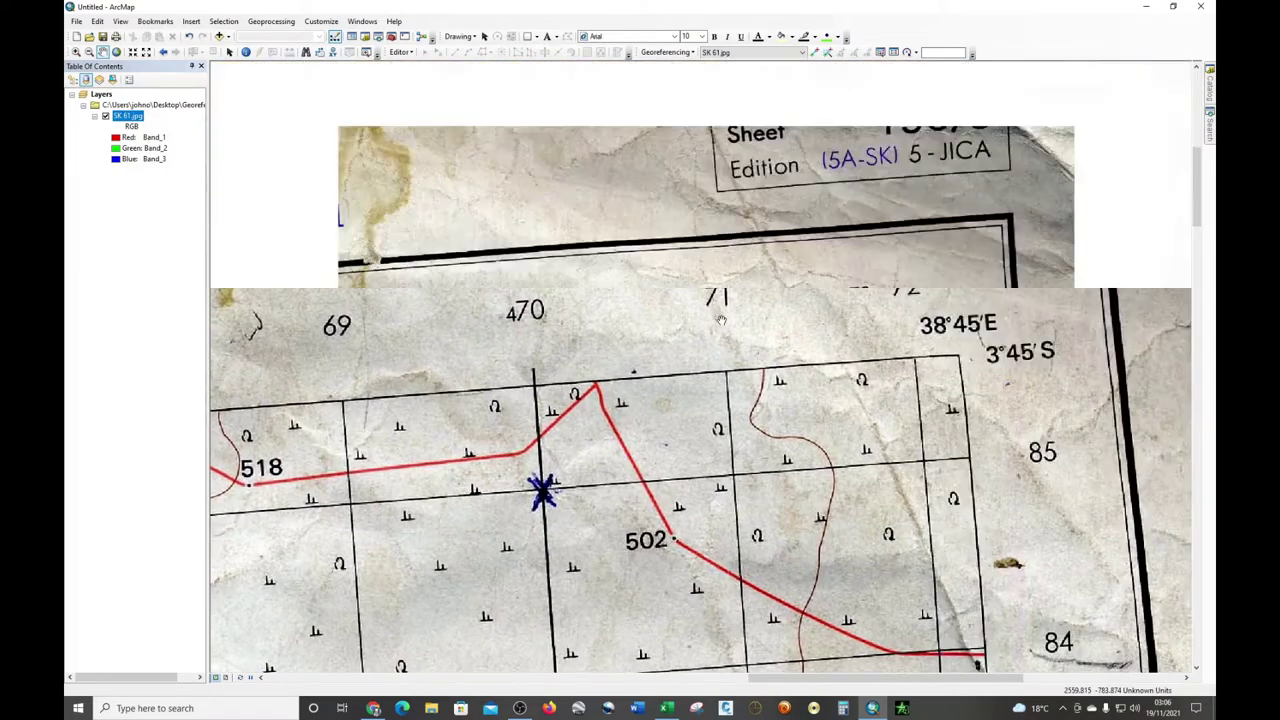
Follow the northing labels from 85 down to 78 along the map's eastern margin.
{"action": "scroll", "coordinate": [878, 298], "scroll_direction": "down", "scroll_amount": 1}
{"action": "key", "text": "Down"}
{"action": "key", "text": "Down"}
{"action": "key", "text": "Down"}
{"action": "key", "text": "Down"}
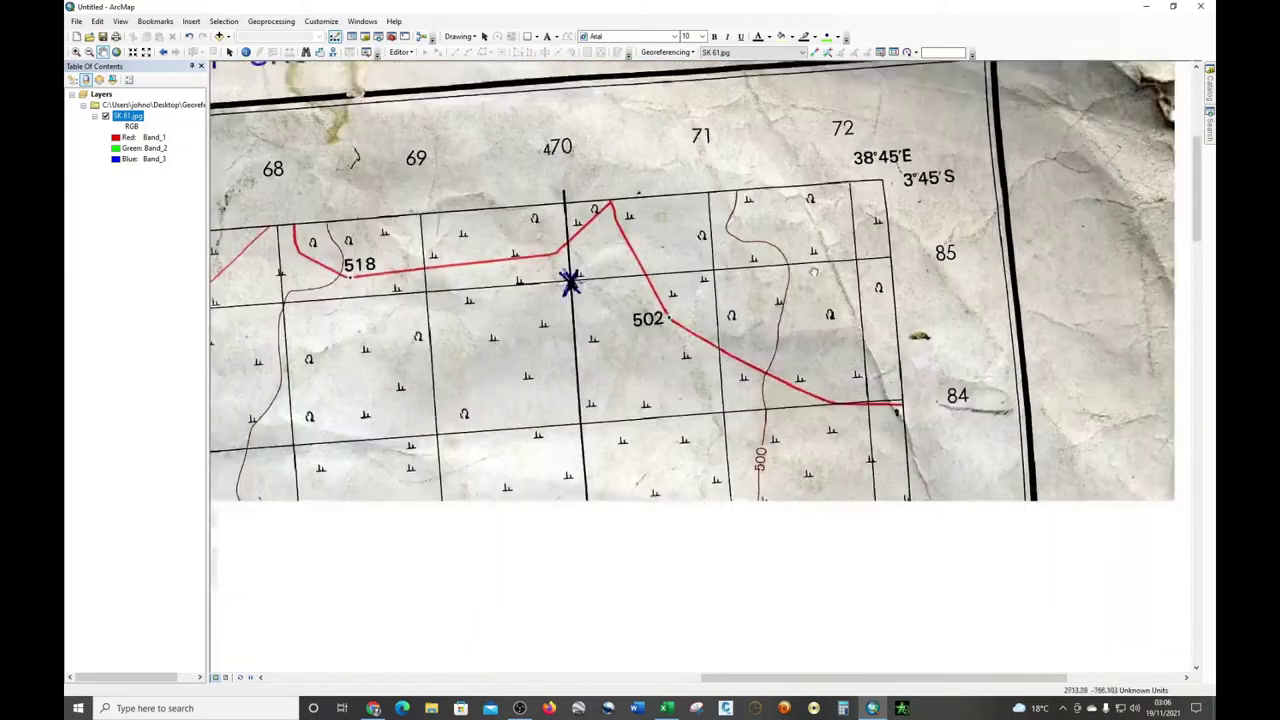
{"action": "key", "text": "Down"}
{"action": "key", "text": "Down"}
{"action": "key", "text": "Down"}
{"action": "key", "text": "Down"}
{"action": "key", "text": "Down"}
{"action": "key", "text": "Down"}
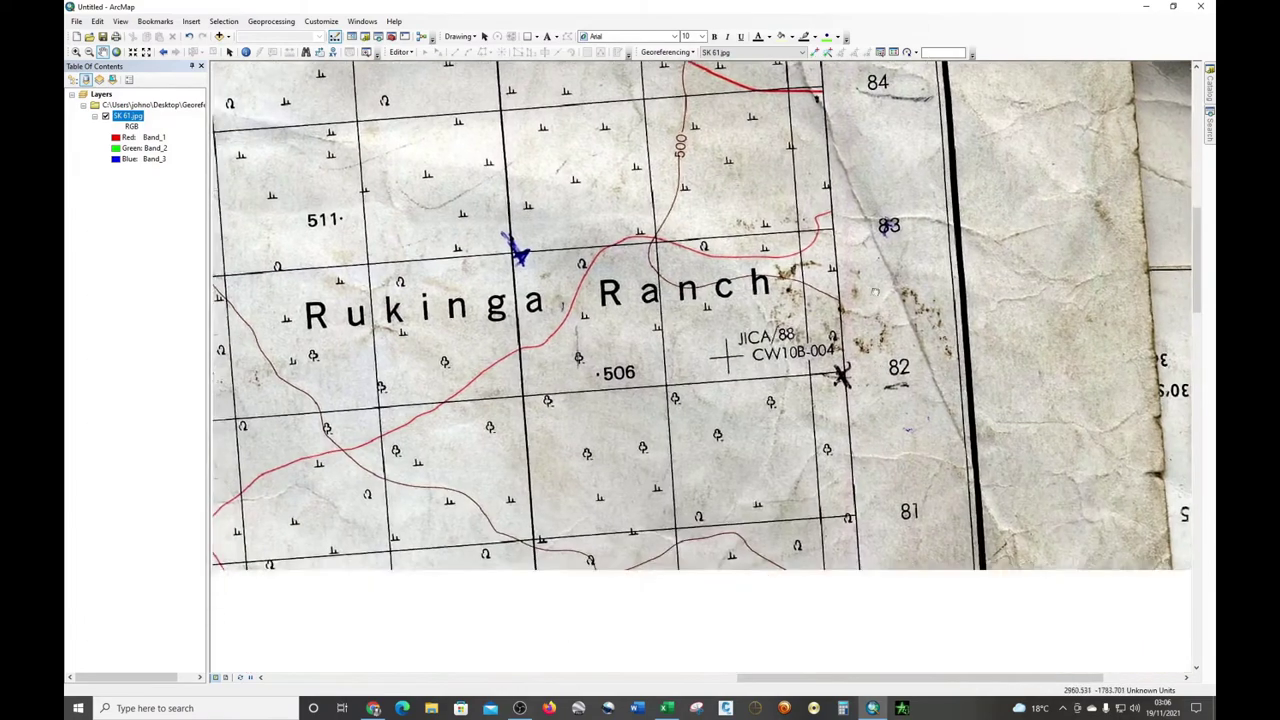
{"action": "key", "text": "Down"}
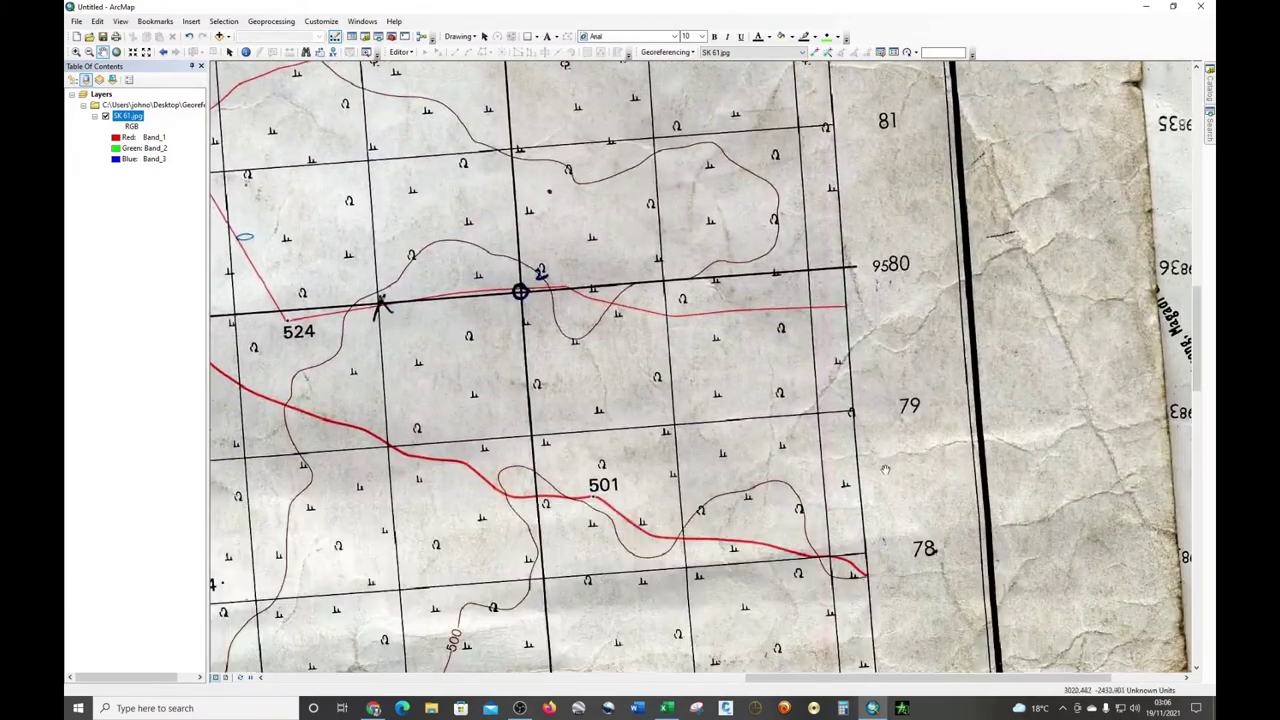
Trace the northing labels from 9580 back up to 85 at the map's northeast corner.
{"action": "key", "text": "Up"}
{"action": "key", "text": "Up"}
{"action": "key", "text": "Up"}
{"action": "key", "text": "Up"}
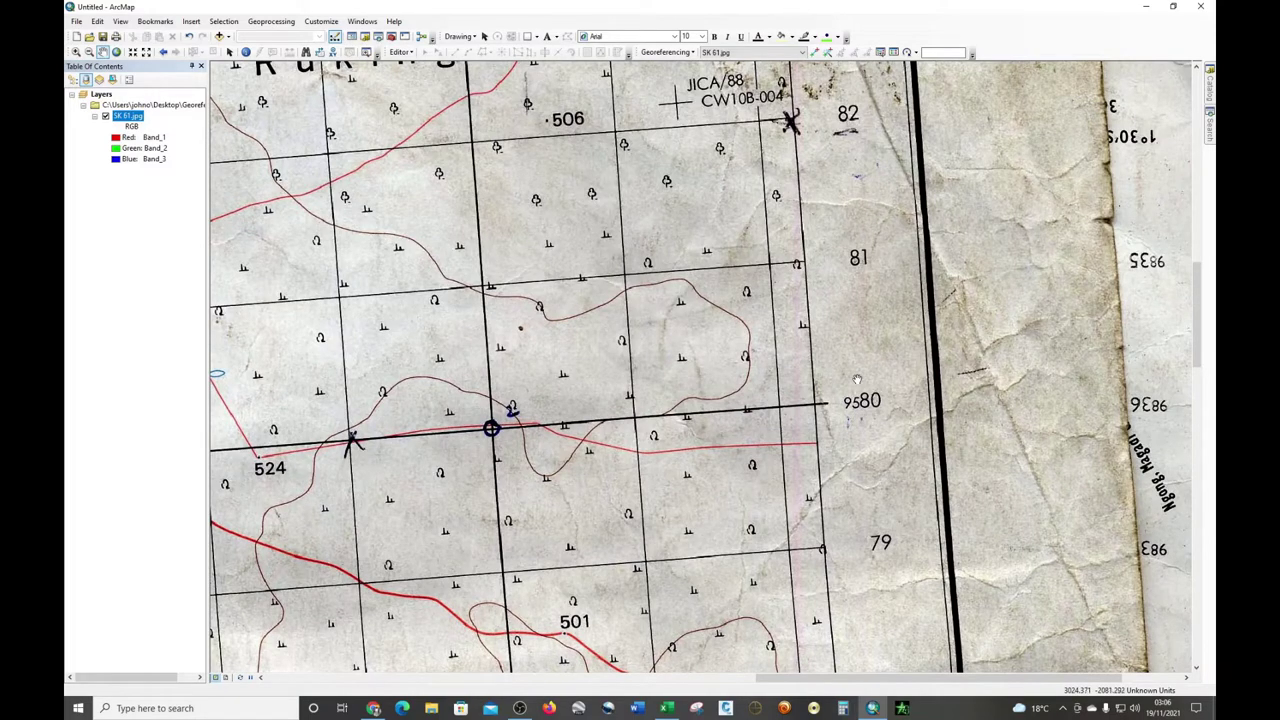
{"action": "key", "text": "Up"}
{"action": "key", "text": "Up"}
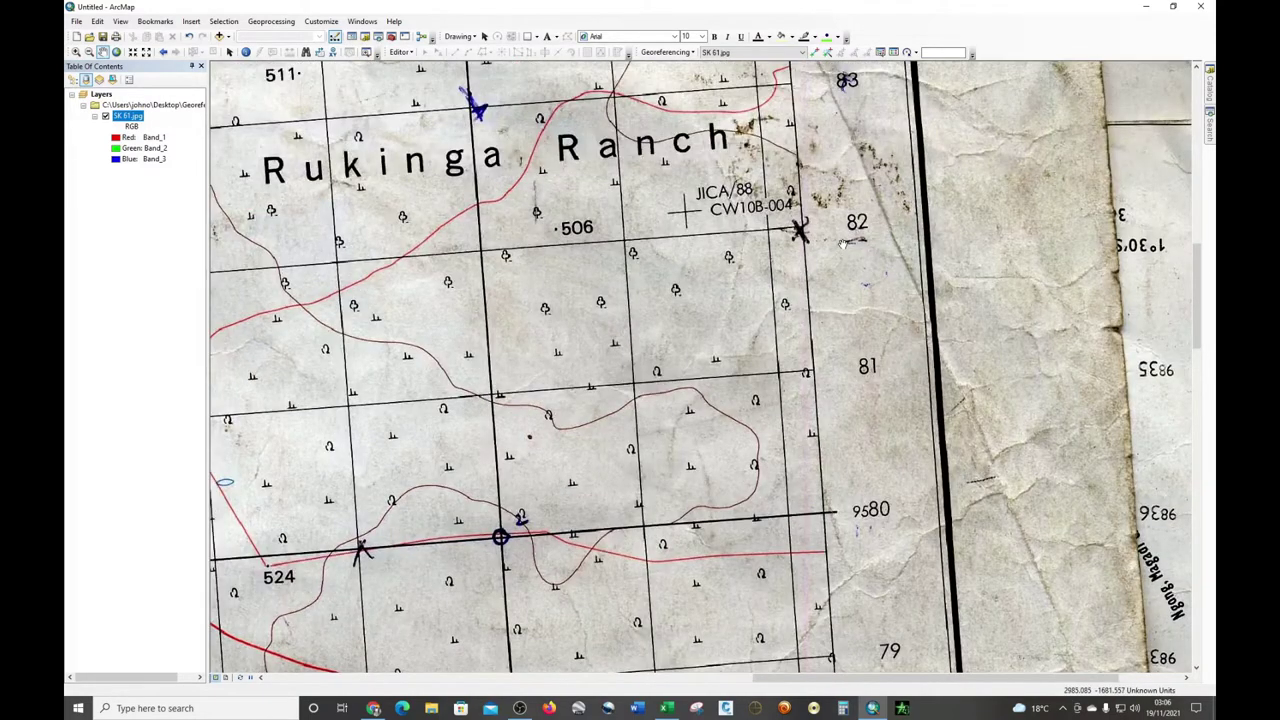
{"action": "key", "text": "Up"}
{"action": "key", "text": "Left"}
{"action": "key", "text": "Up"}
{"action": "key", "text": "Up"}
{"action": "key", "text": "Up"}
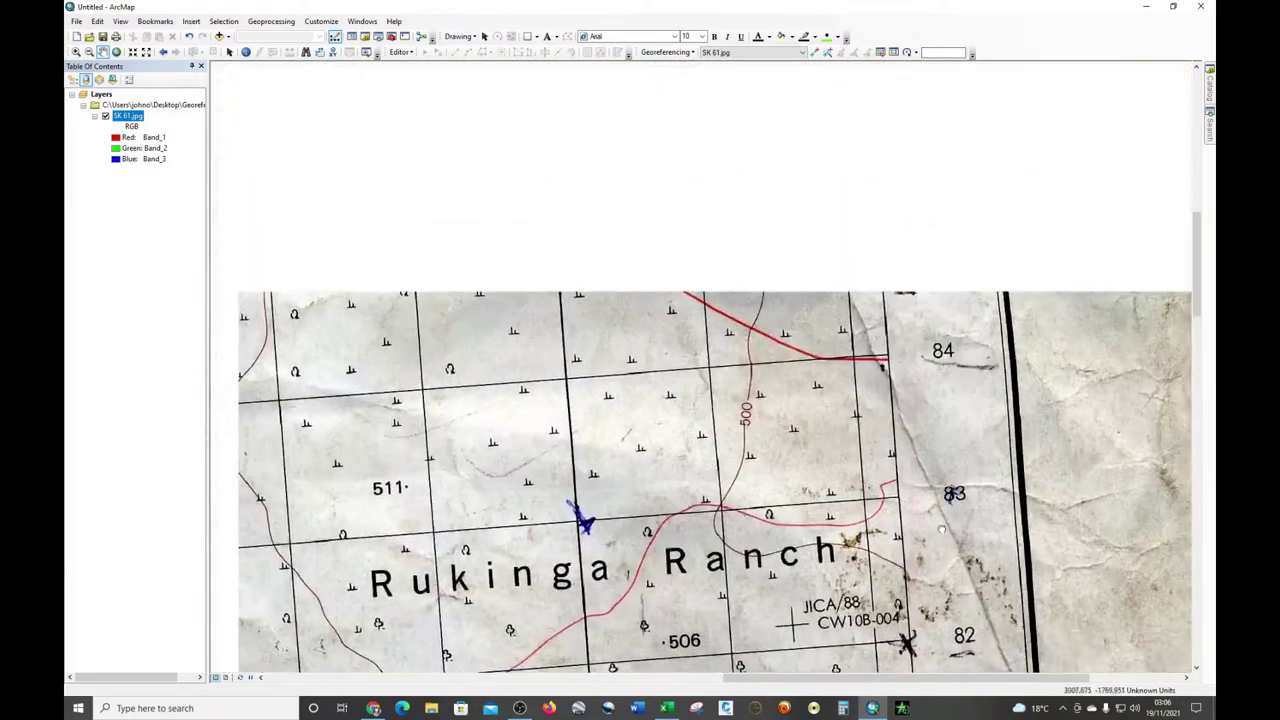
{"action": "key", "text": "Up"}
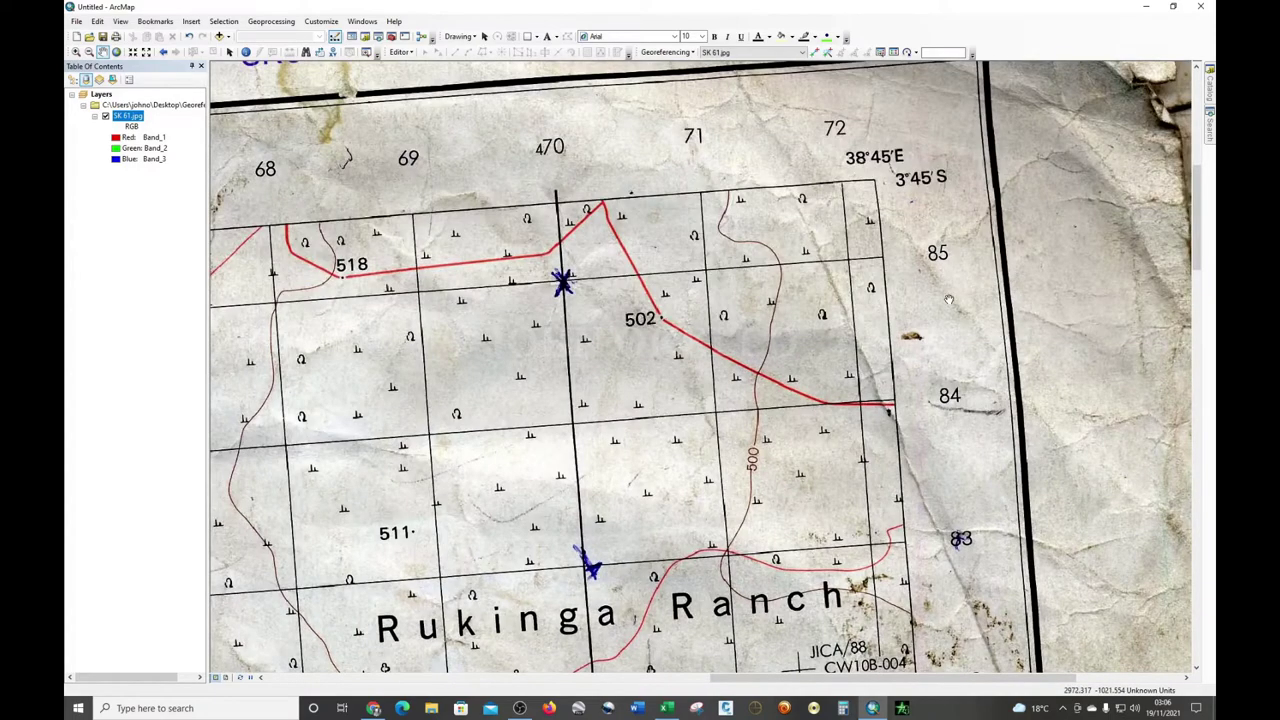
Survey the hand-marked grid intersections from Rukinga Ranch west to Makwashinyi for possible control points.
{"action": "scroll", "coordinate": [948, 299], "scroll_direction": "up", "scroll_amount": 2}
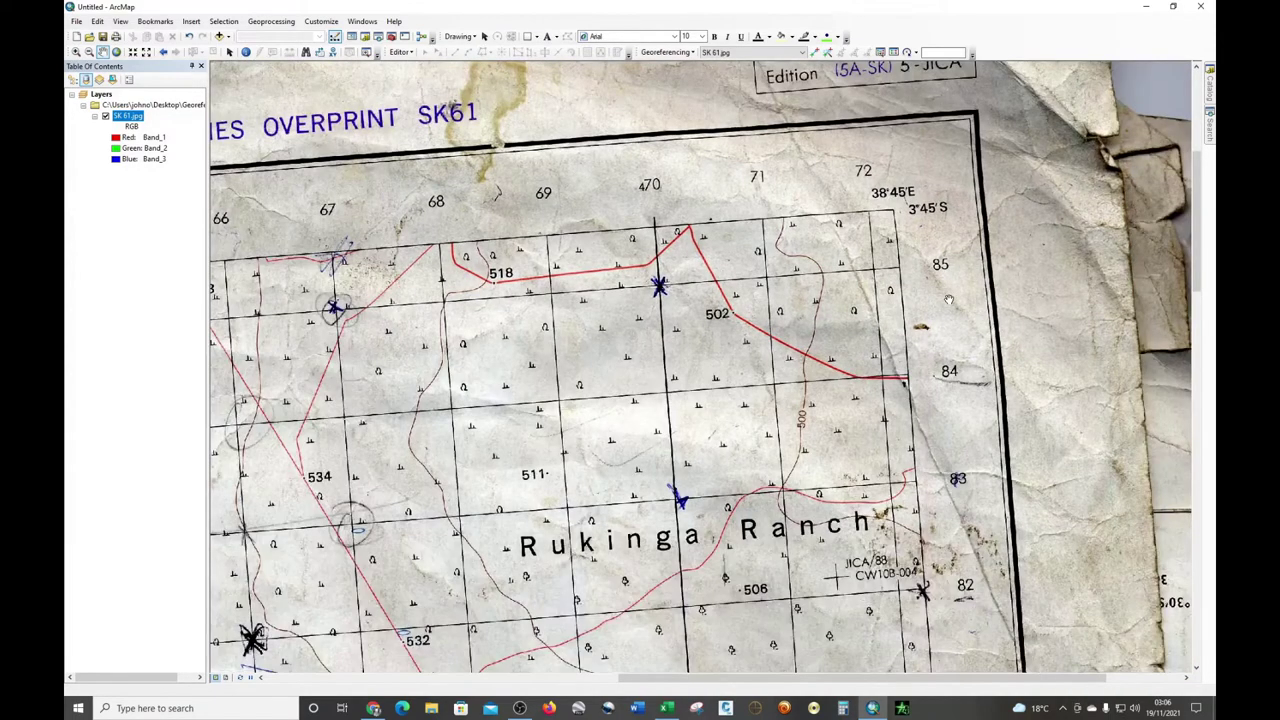
{"action": "key", "text": "Left"}
{"action": "key", "text": "Down"}
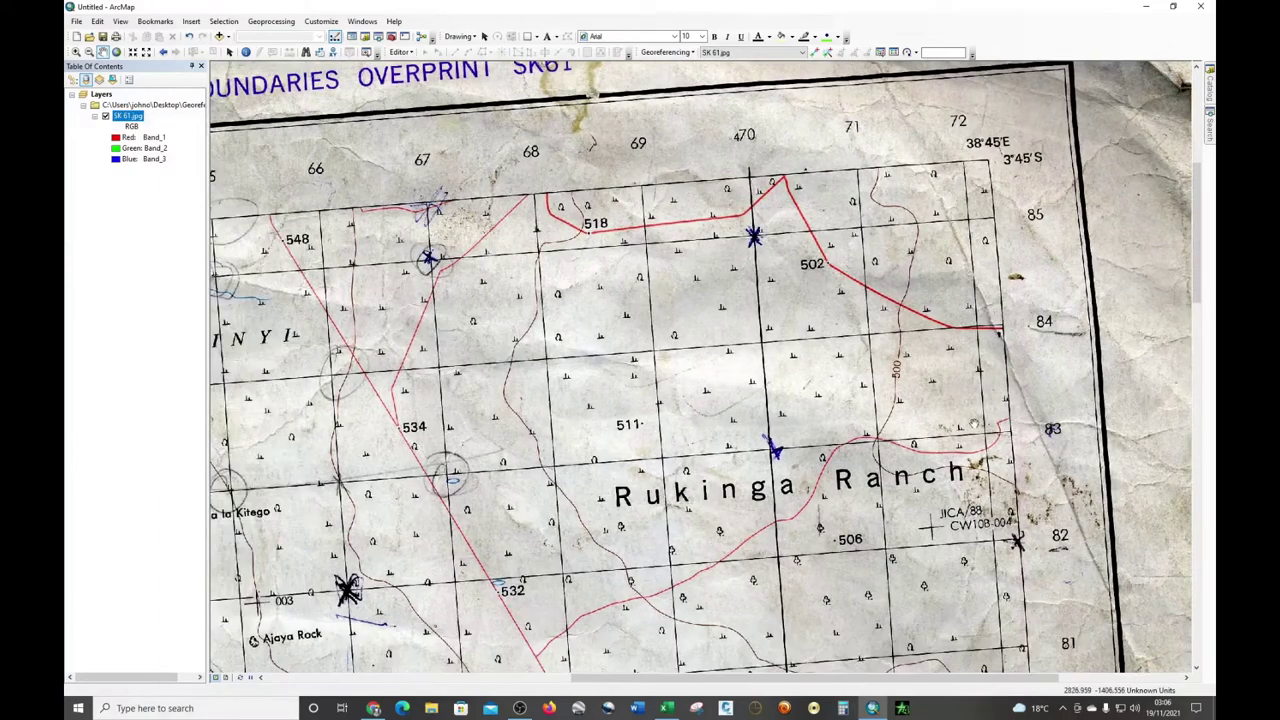
{"action": "key", "text": "Up"}
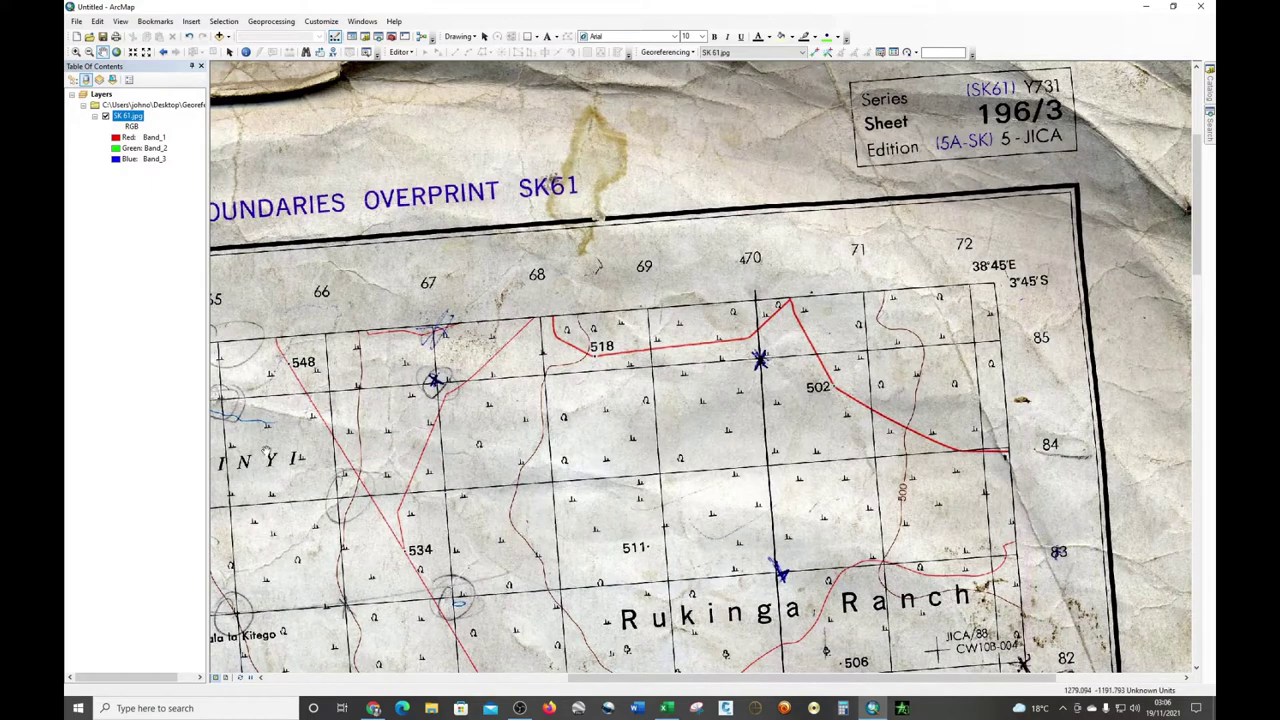
{"action": "left_click_drag", "start_coordinate": [405, 431], "coordinate": [487, 416]}
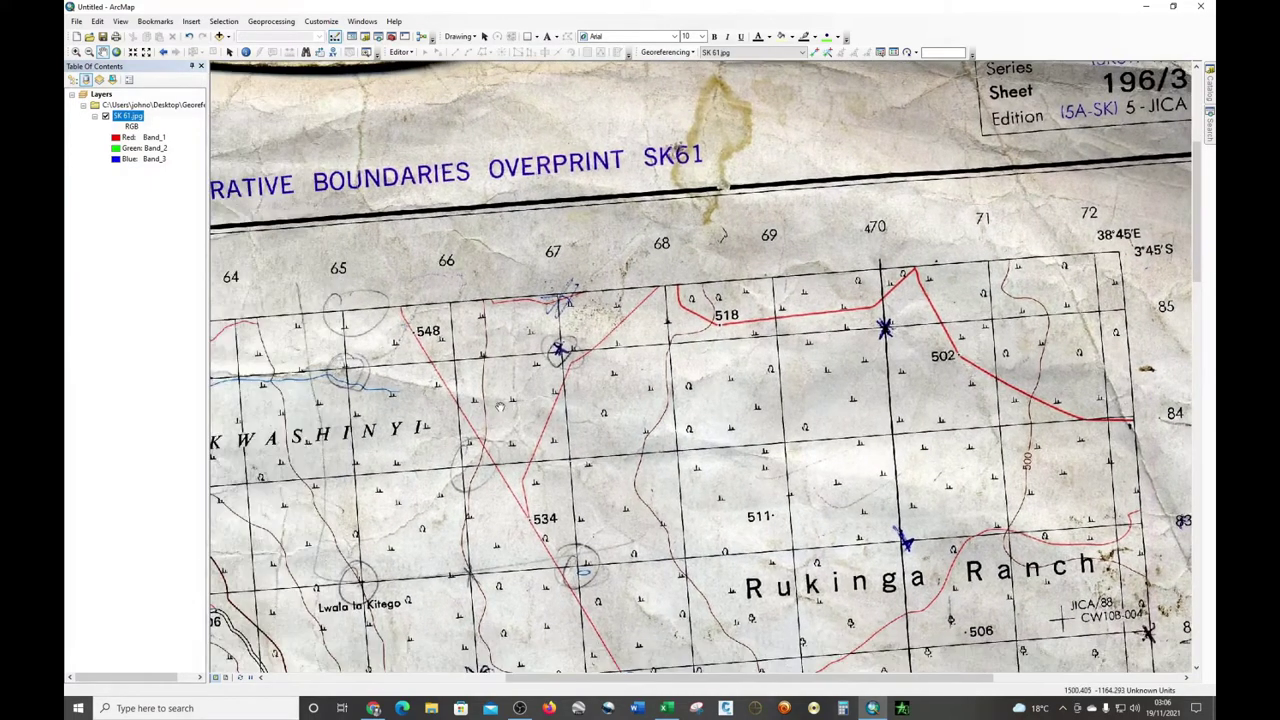
{"action": "left_click_drag", "start_coordinate": [622, 378], "coordinate": [600, 314]}
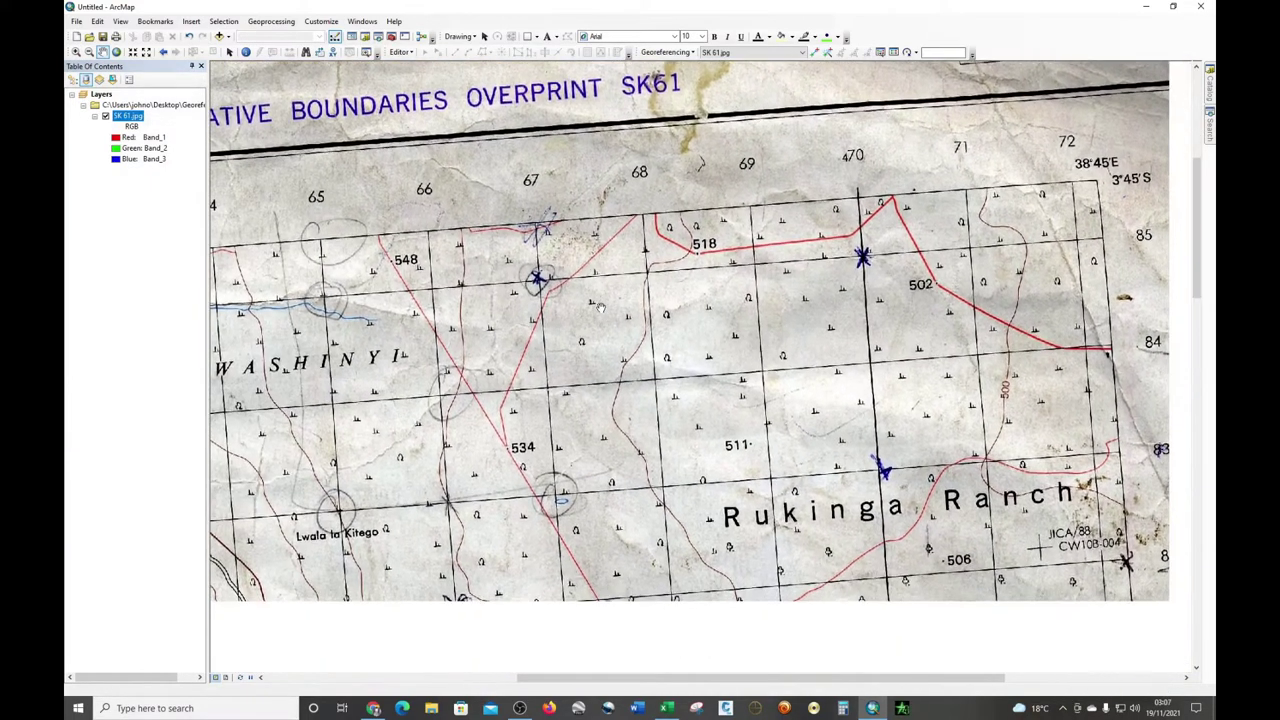
{"action": "left_click_drag", "start_coordinate": [426, 428], "coordinate": [643, 423]}
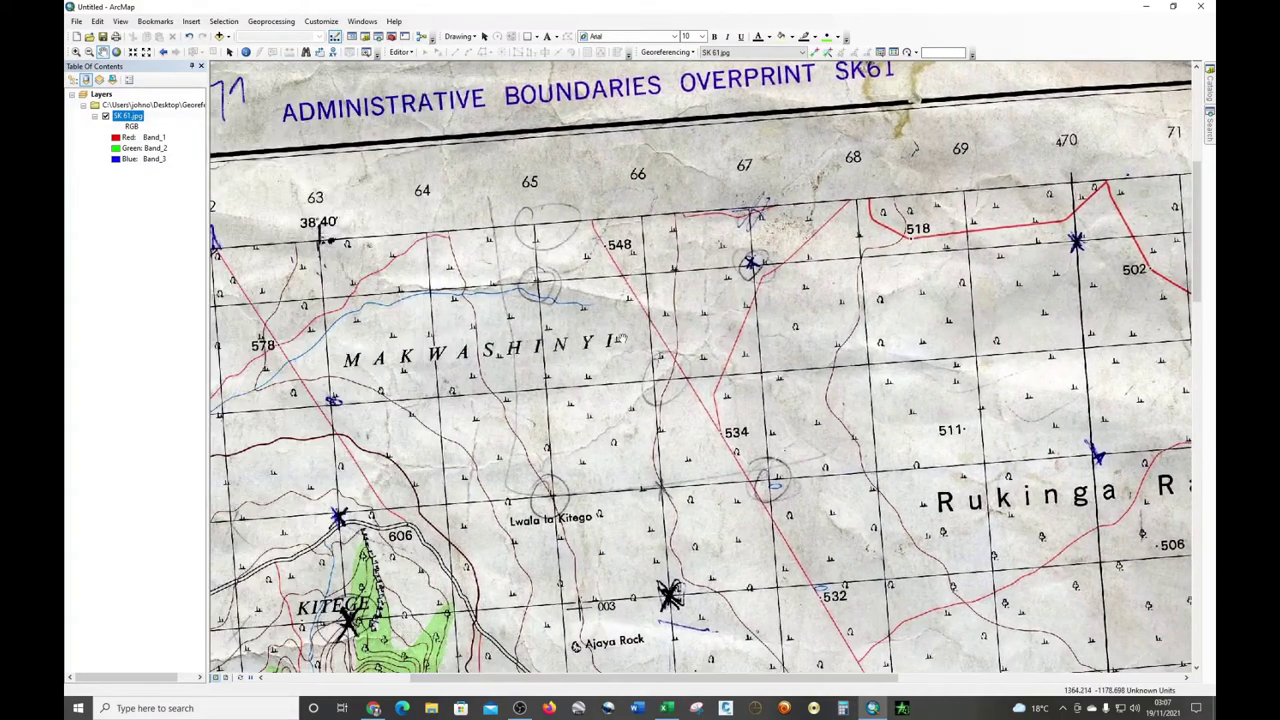
{"action": "left_click_drag", "start_coordinate": [586, 502], "coordinate": [606, 409]}
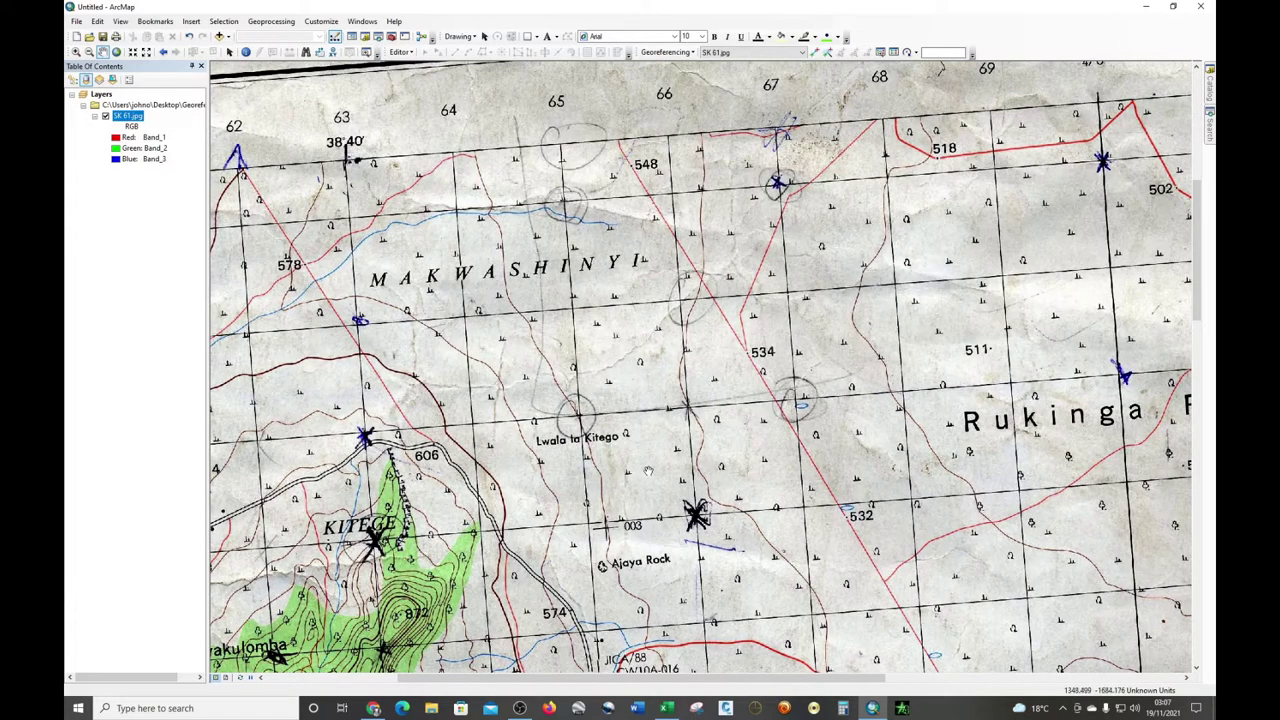
{"action": "left_click_drag", "start_coordinate": [668, 491], "coordinate": [655, 525]}
{"action": "left_click_drag", "start_coordinate": [725, 335], "coordinate": [631, 457]}
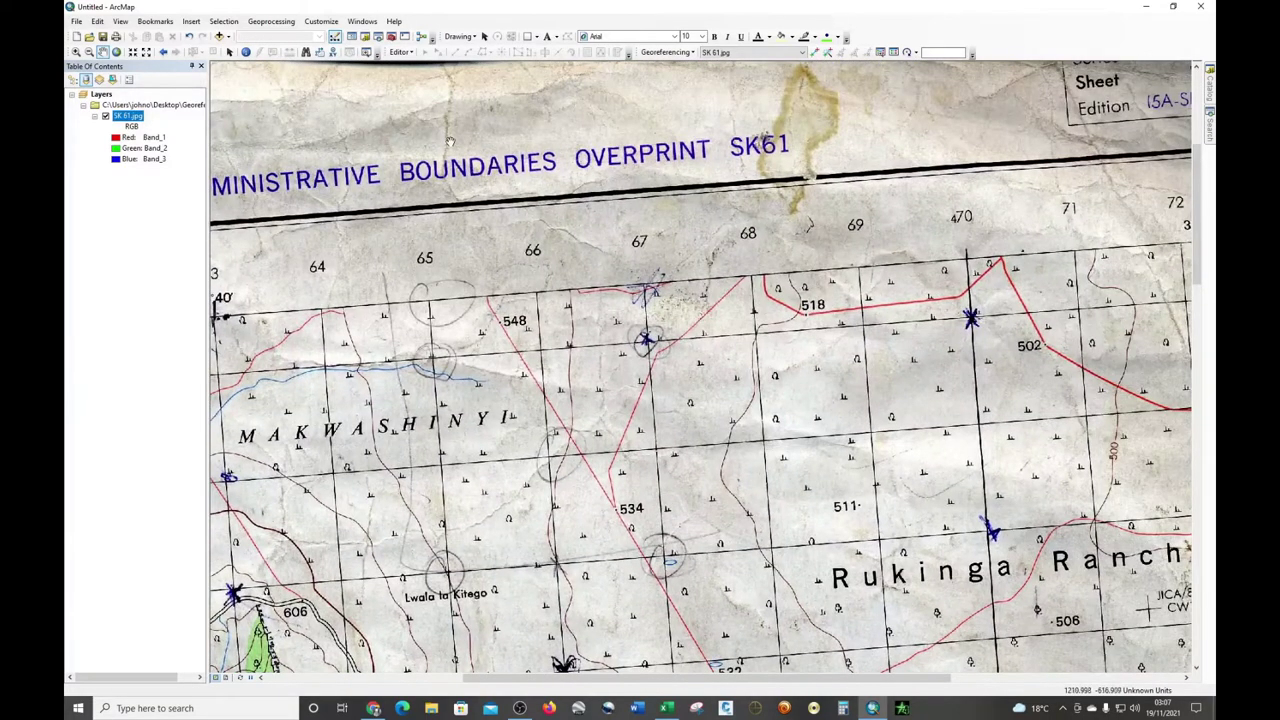
Add the text label "A" at the intersection of easting 66 and northing 85.
{"action": "left_click", "coordinate": [556, 37]}
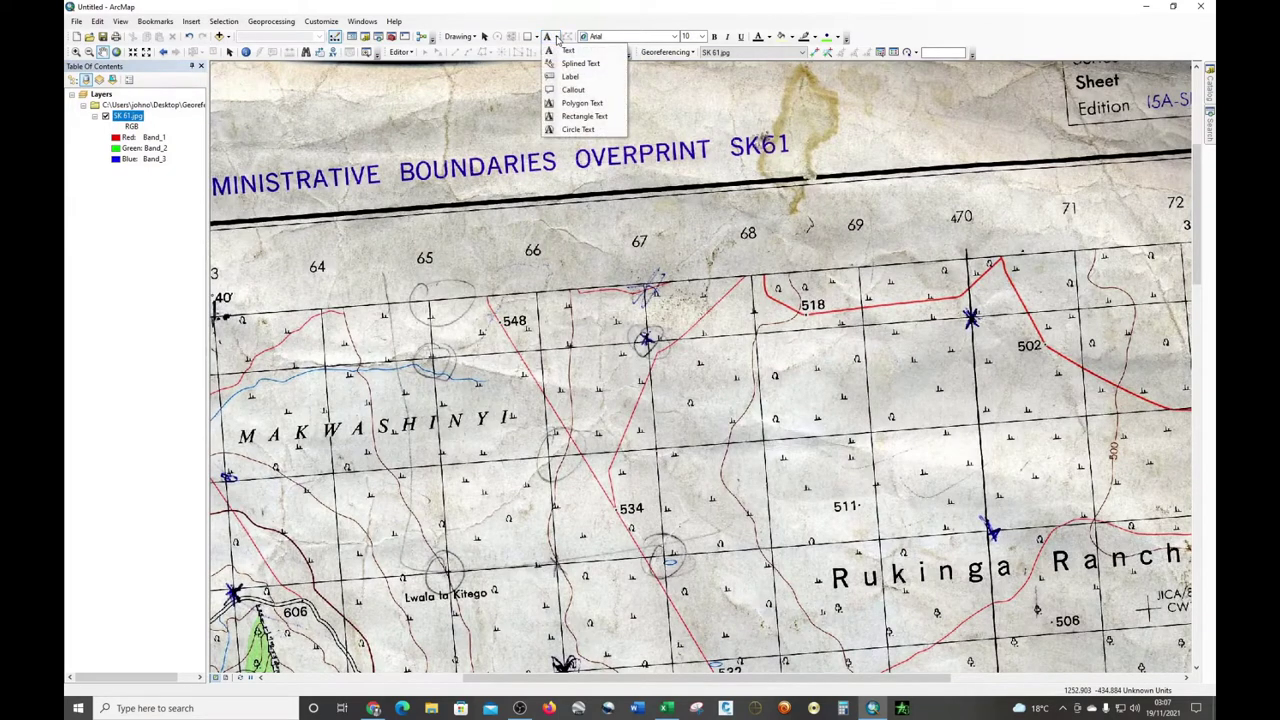
{"action": "left_click", "coordinate": [569, 50]}
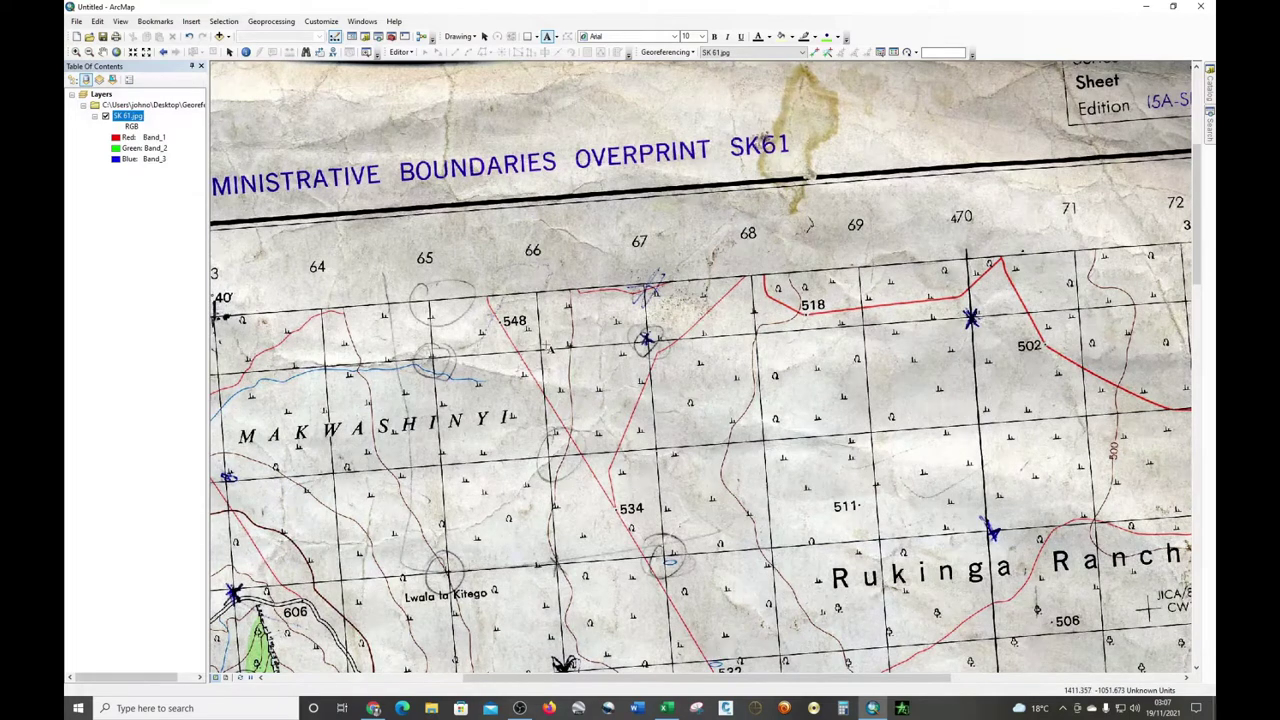
{"action": "left_click", "coordinate": [547, 343]}
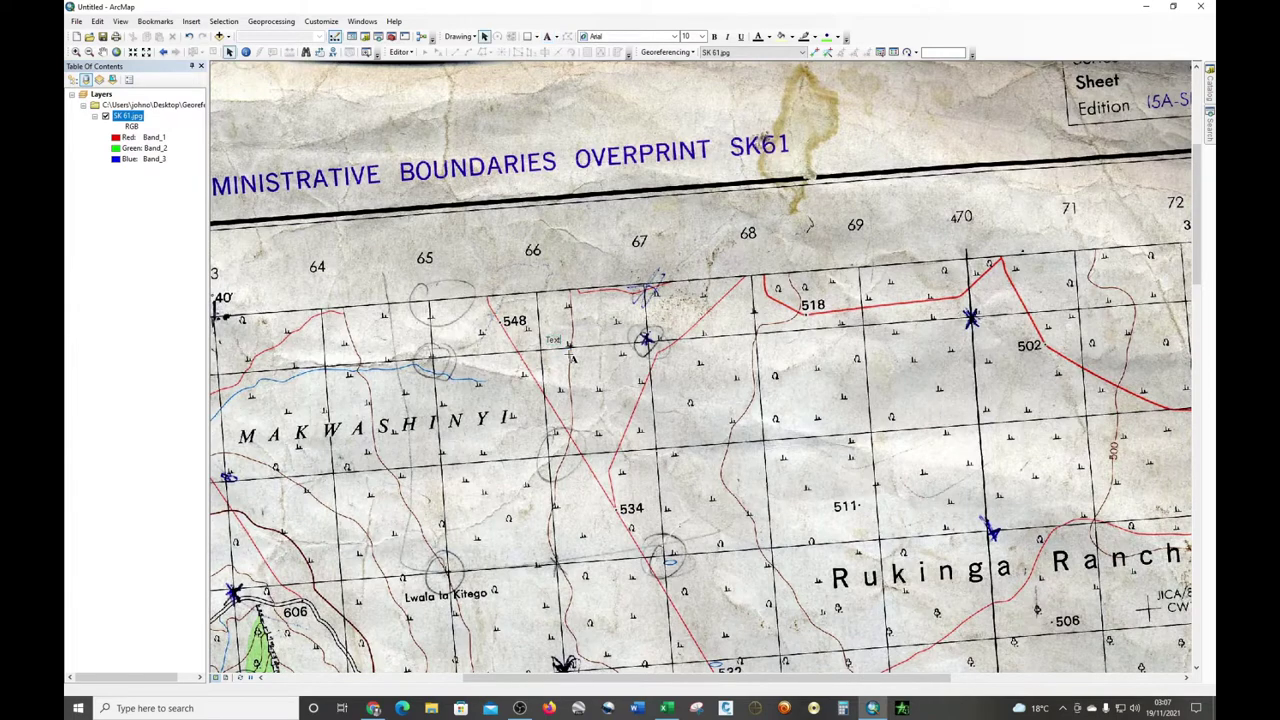
{"action": "type", "text": "A"}
Format the text label "A" near easting 66 in Times New Roman, size 24, coloured red.
{"action": "double_click", "coordinate": [548, 340]}
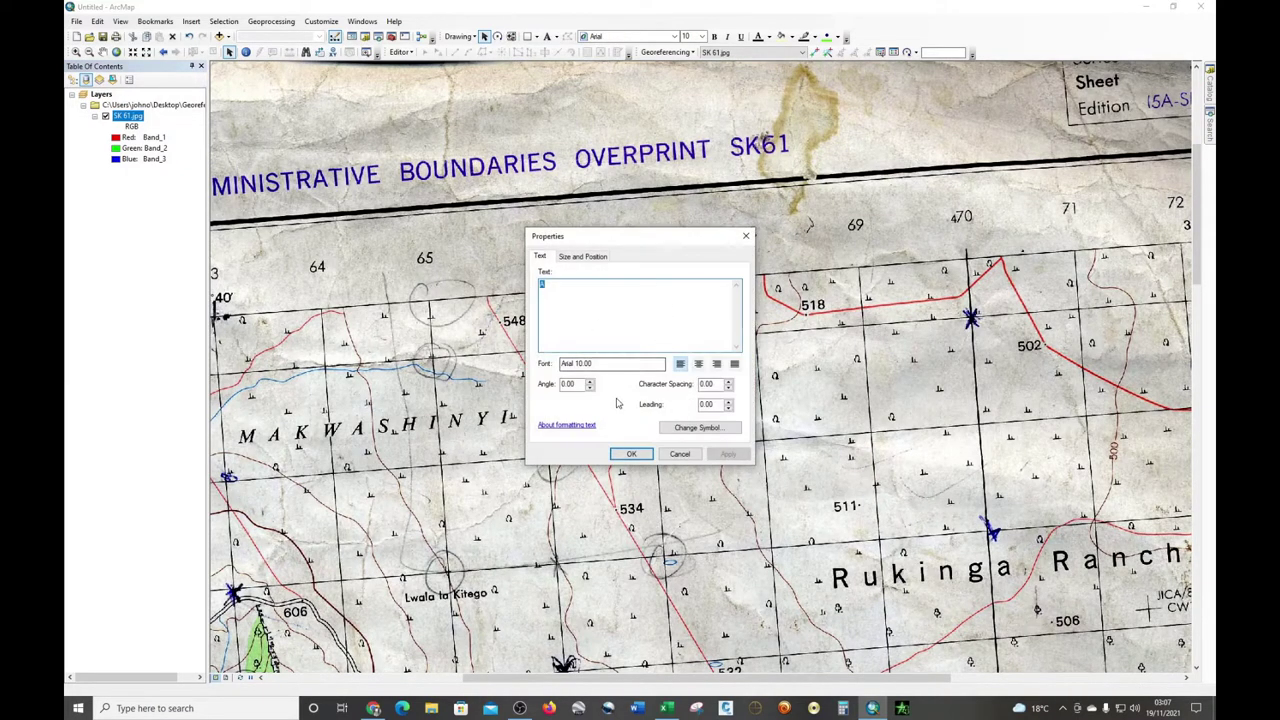
{"action": "left_click", "coordinate": [690, 427]}
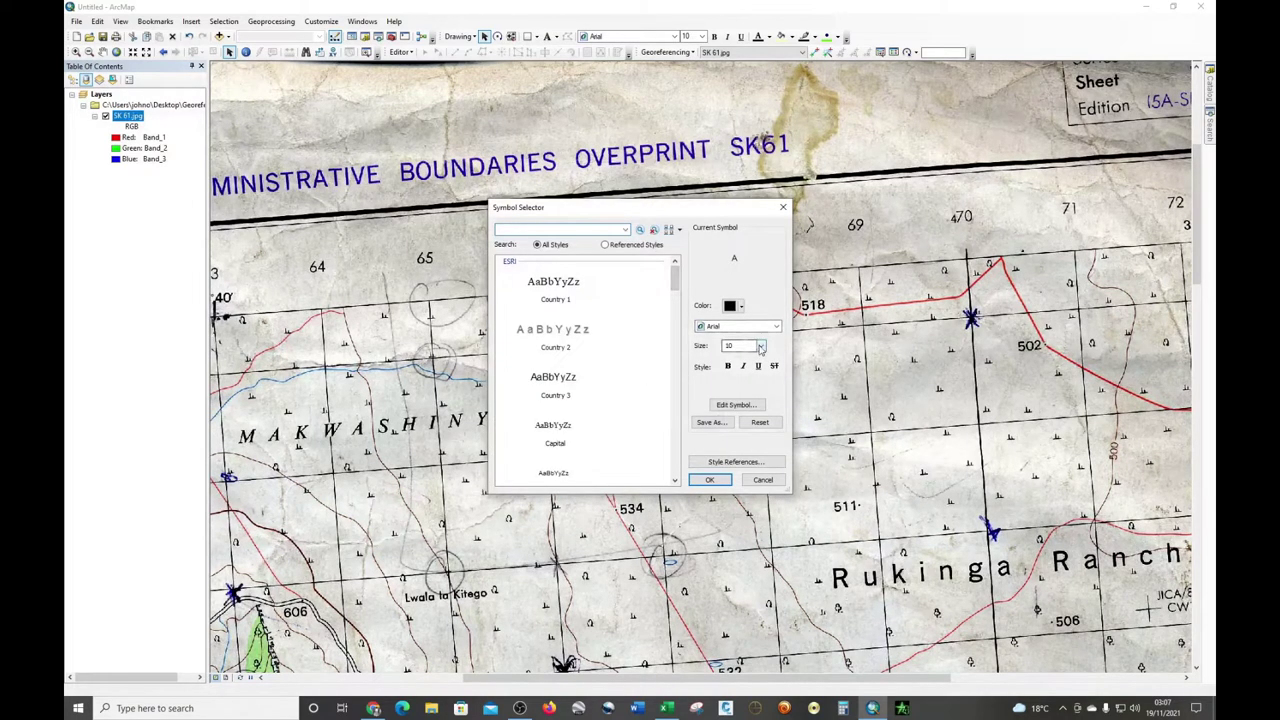
{"action": "left_click", "coordinate": [775, 328]}
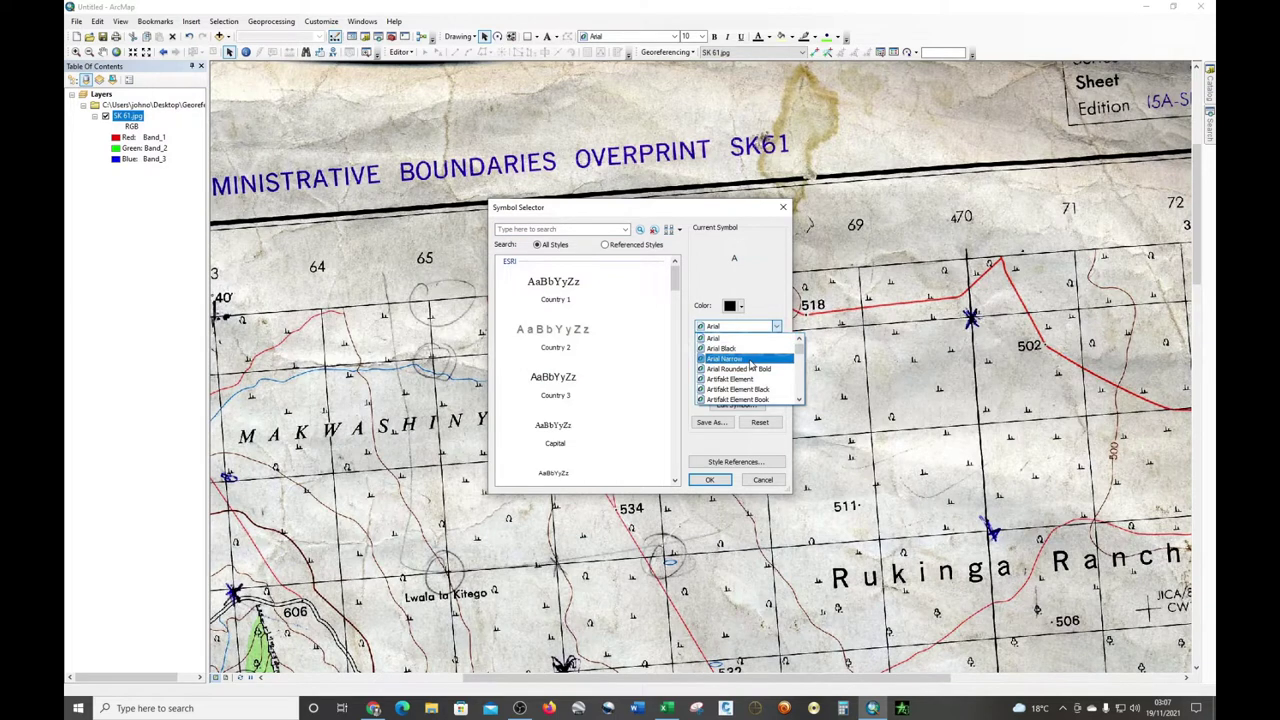
{"action": "key", "text": "t"}
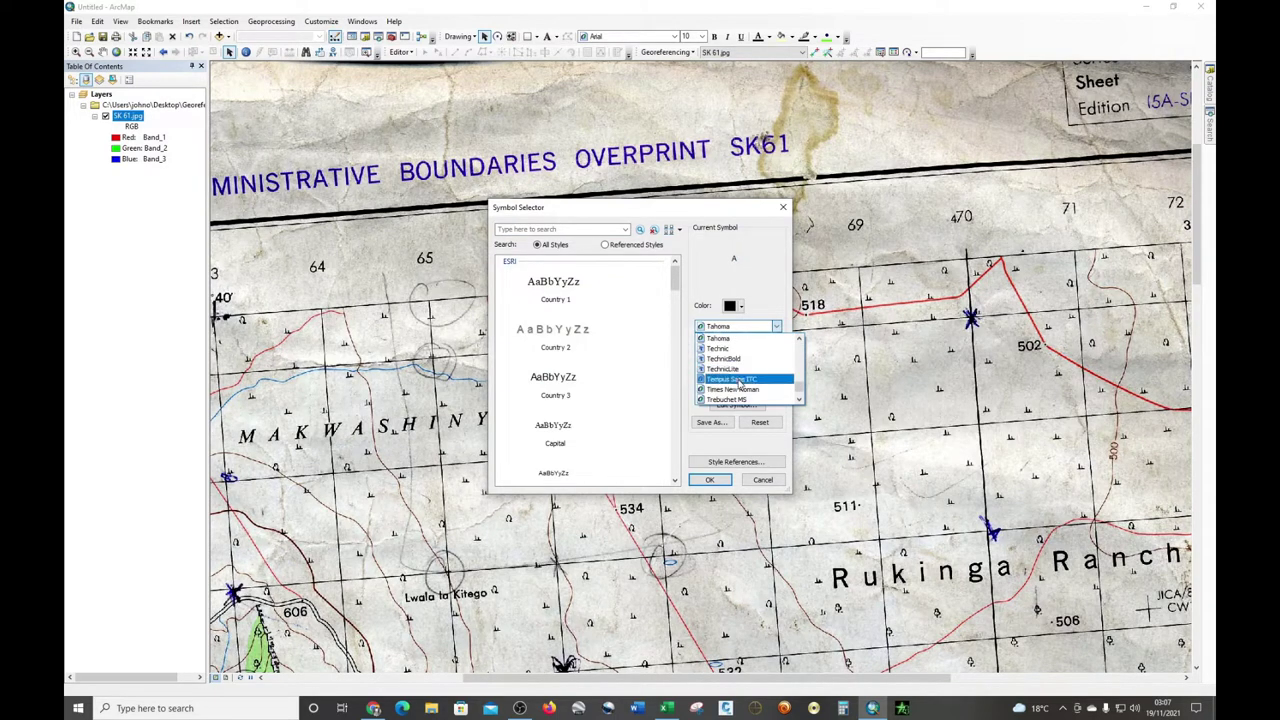
{"action": "left_click", "coordinate": [750, 389]}
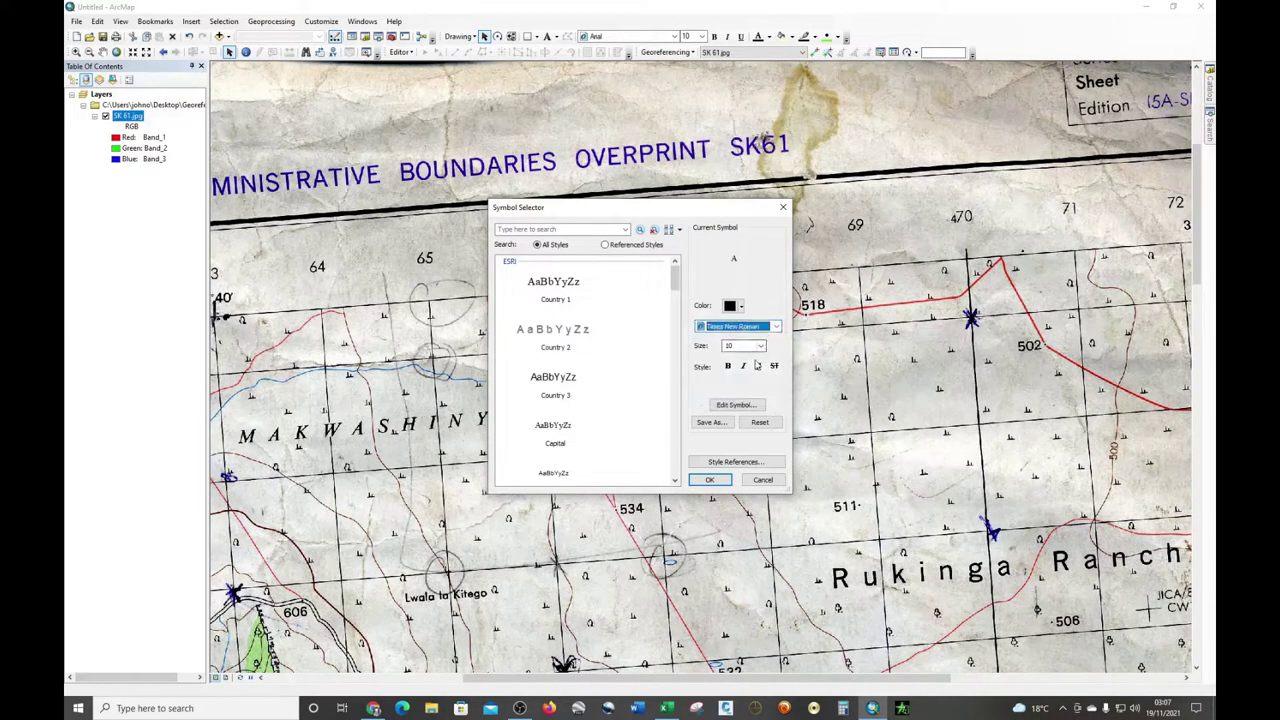
{"action": "left_click", "coordinate": [761, 346]}
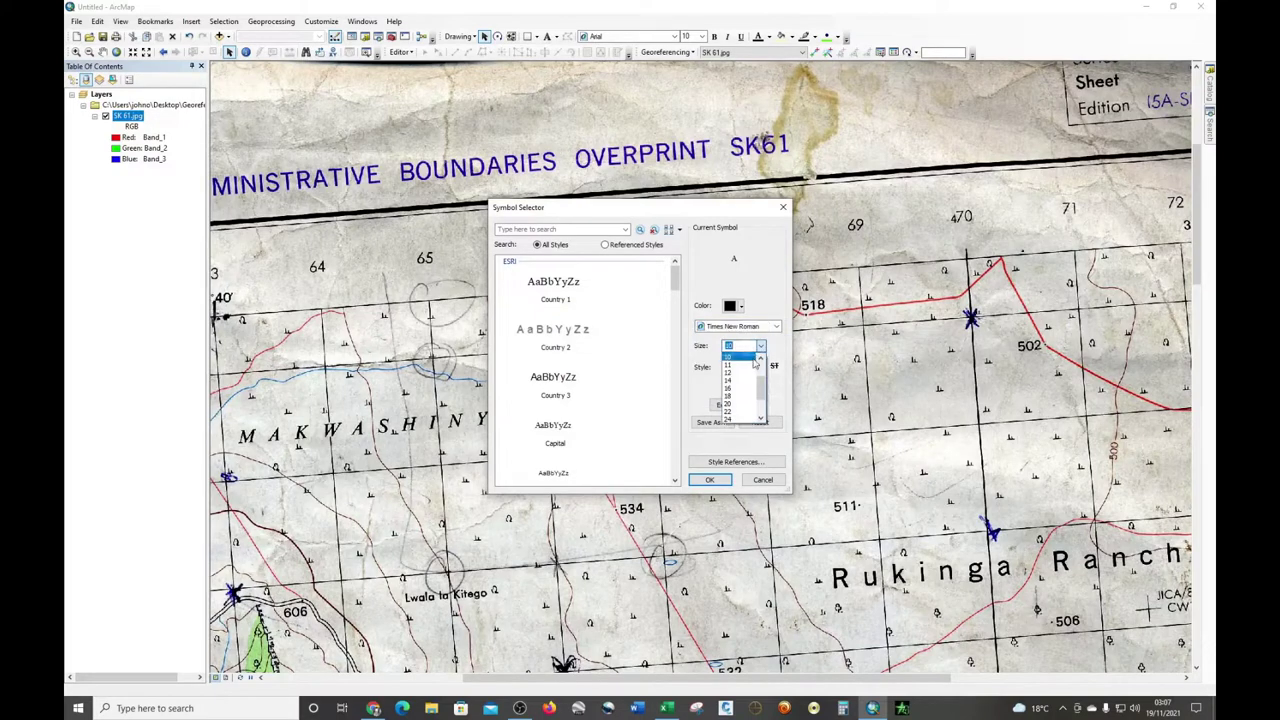
{"action": "left_click", "coordinate": [730, 418]}
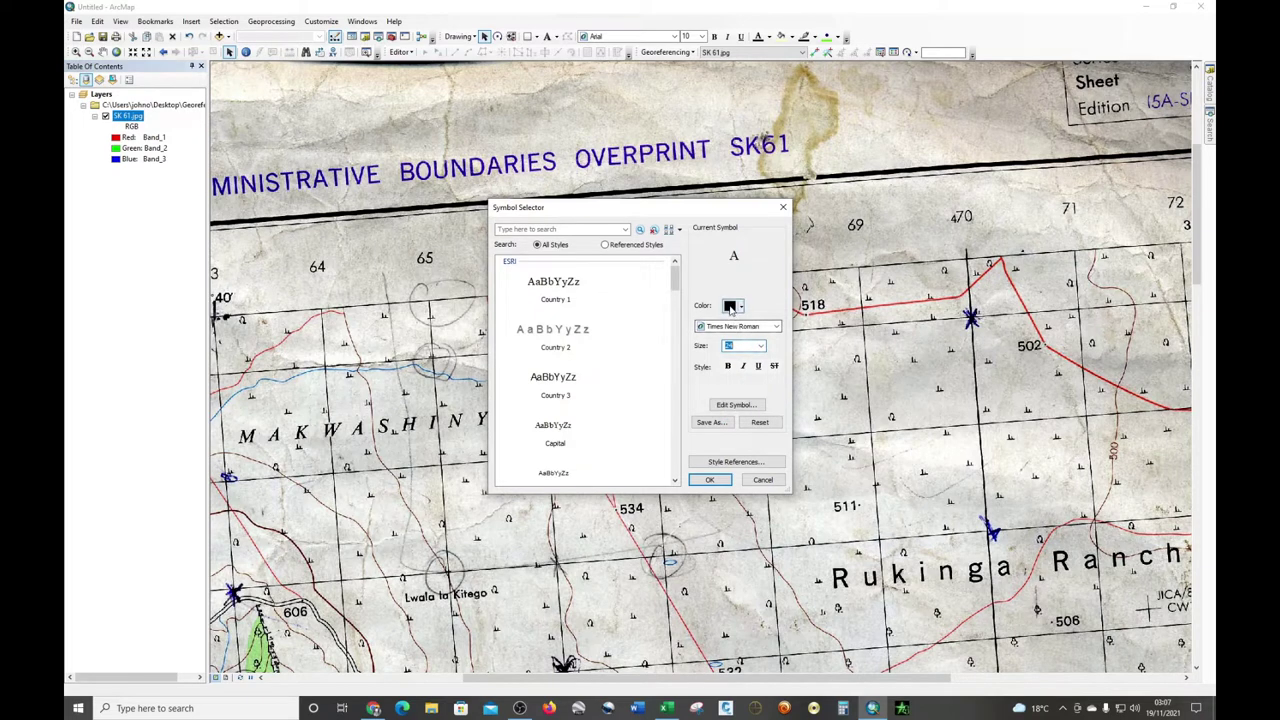
{"action": "left_click", "coordinate": [731, 308]}
{"action": "left_click", "coordinate": [740, 362]}
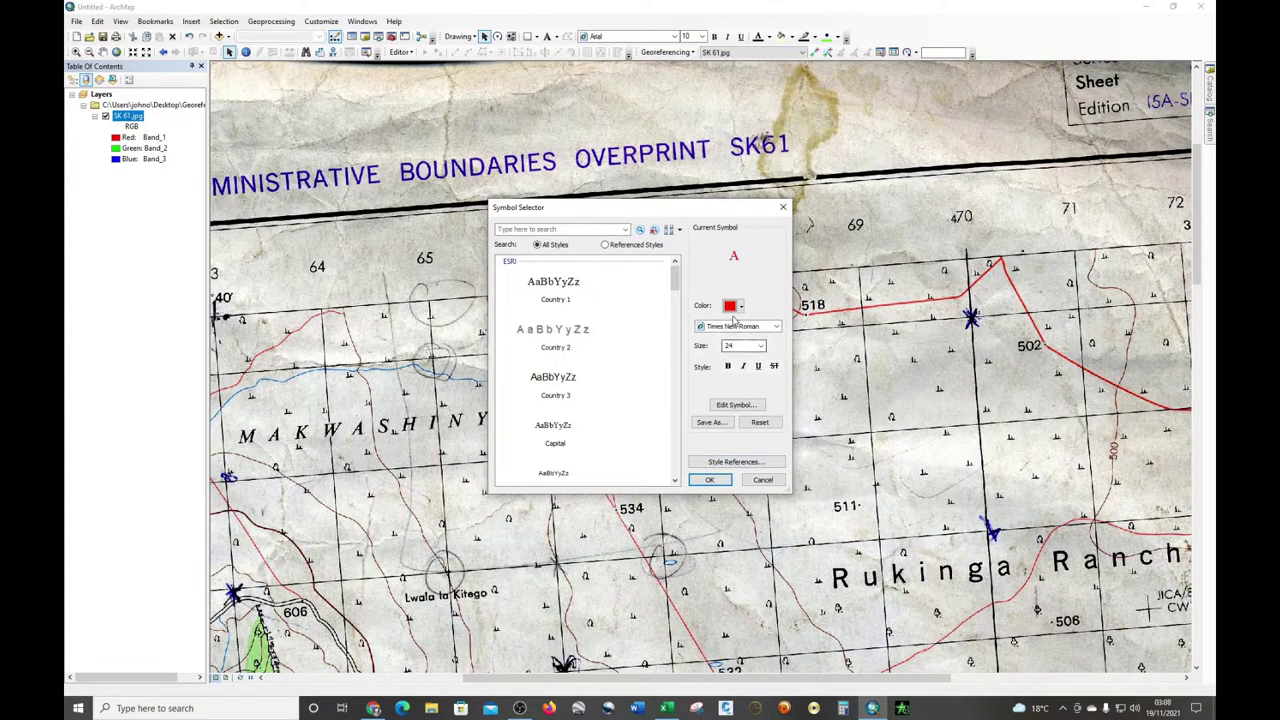
{"action": "left_click", "coordinate": [708, 480]}
{"action": "left_click", "coordinate": [727, 454]}
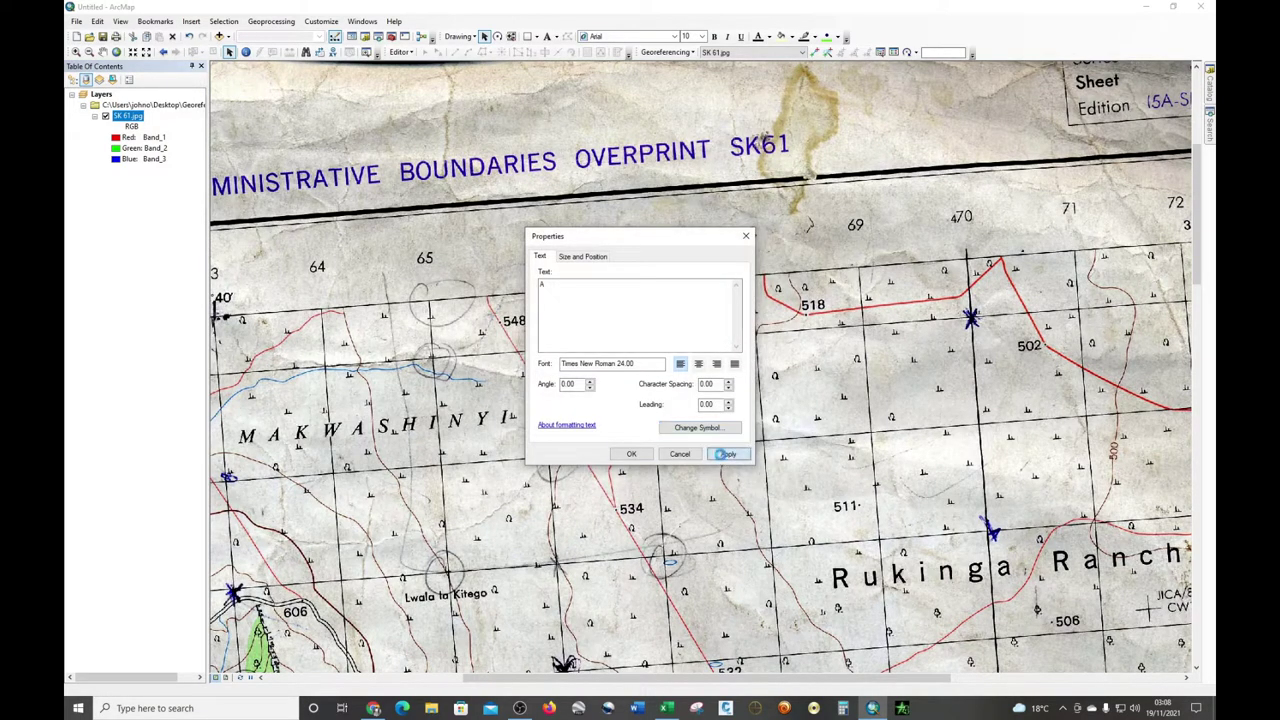
Make the text label "A" bold and move its properties dialog clear of the label.
{"action": "left_click", "coordinate": [696, 430]}
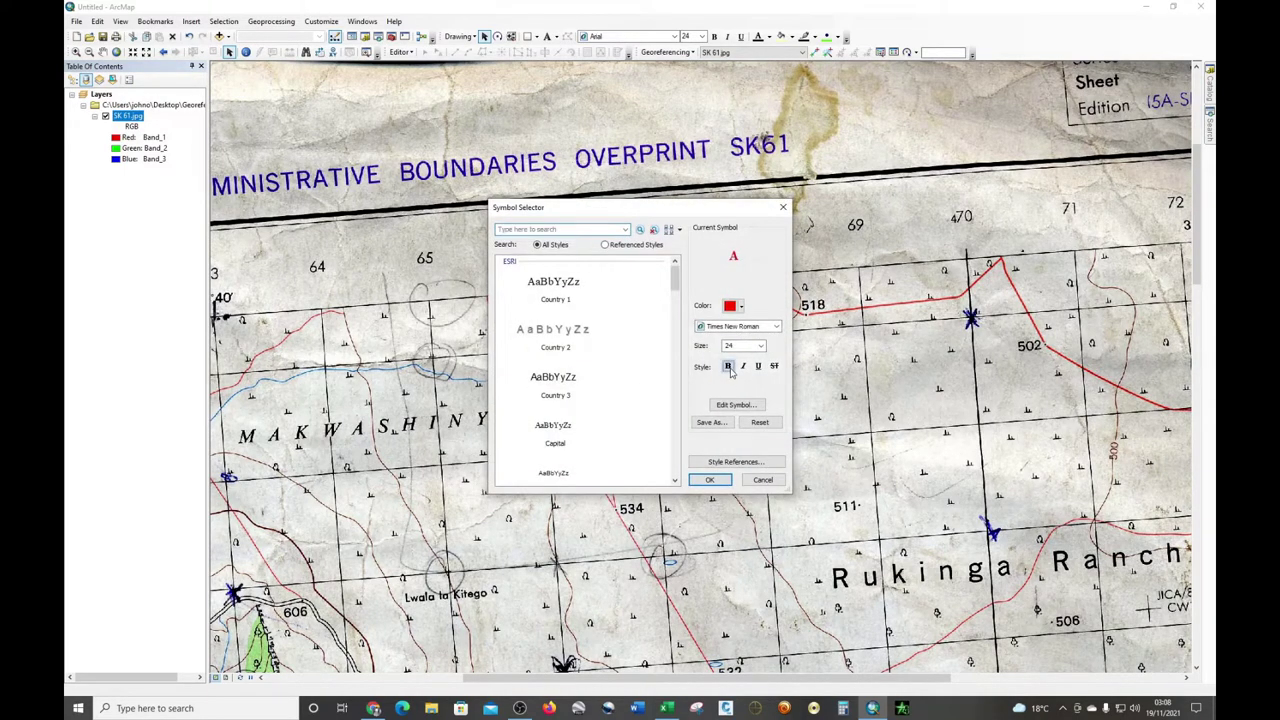
{"action": "left_click", "coordinate": [709, 480]}
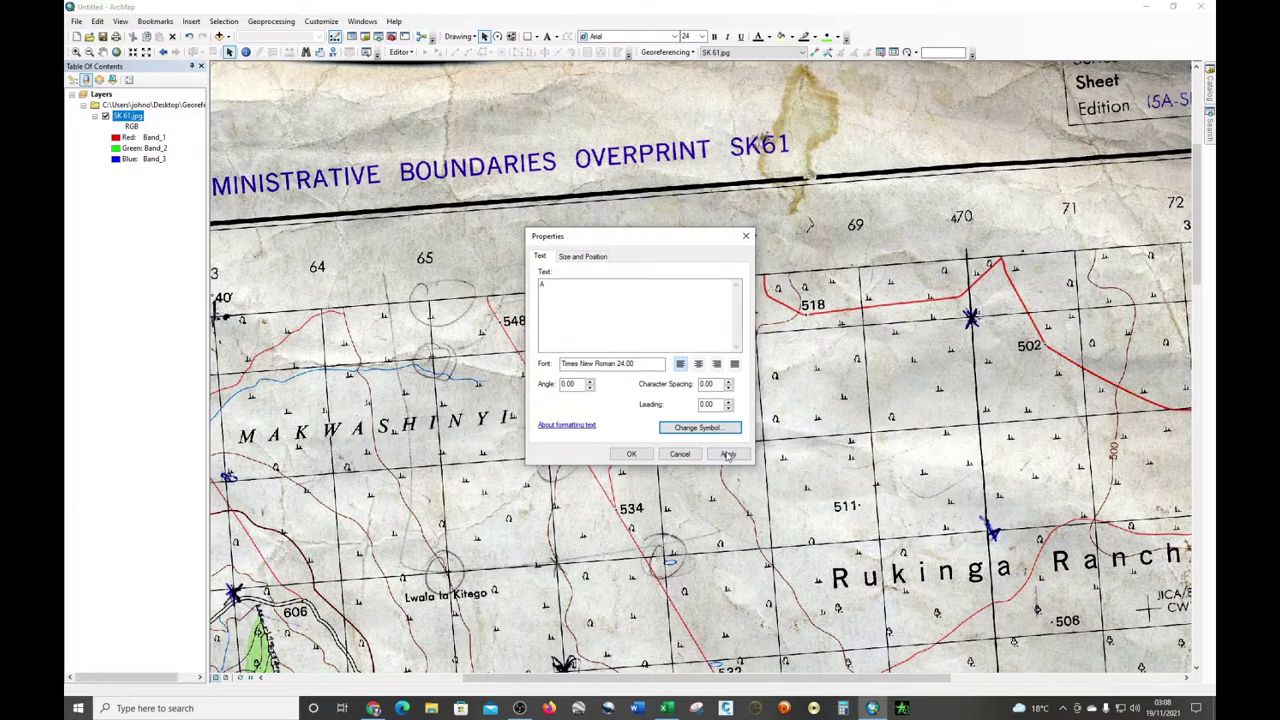
{"action": "left_click", "coordinate": [728, 454]}
{"action": "left_click_drag", "start_coordinate": [675, 242], "coordinate": [870, 365]}
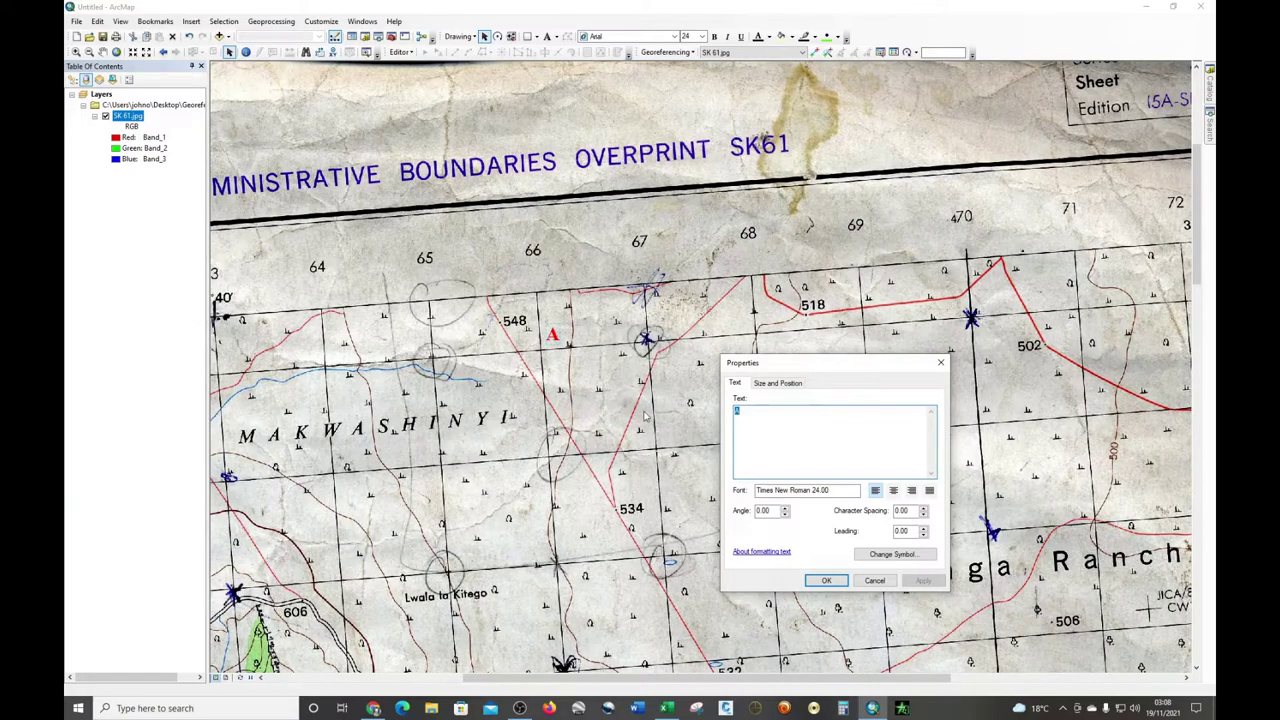
Change the colour of the text label "A" to Cretan Blue.
{"action": "left_click", "coordinate": [886, 556]}
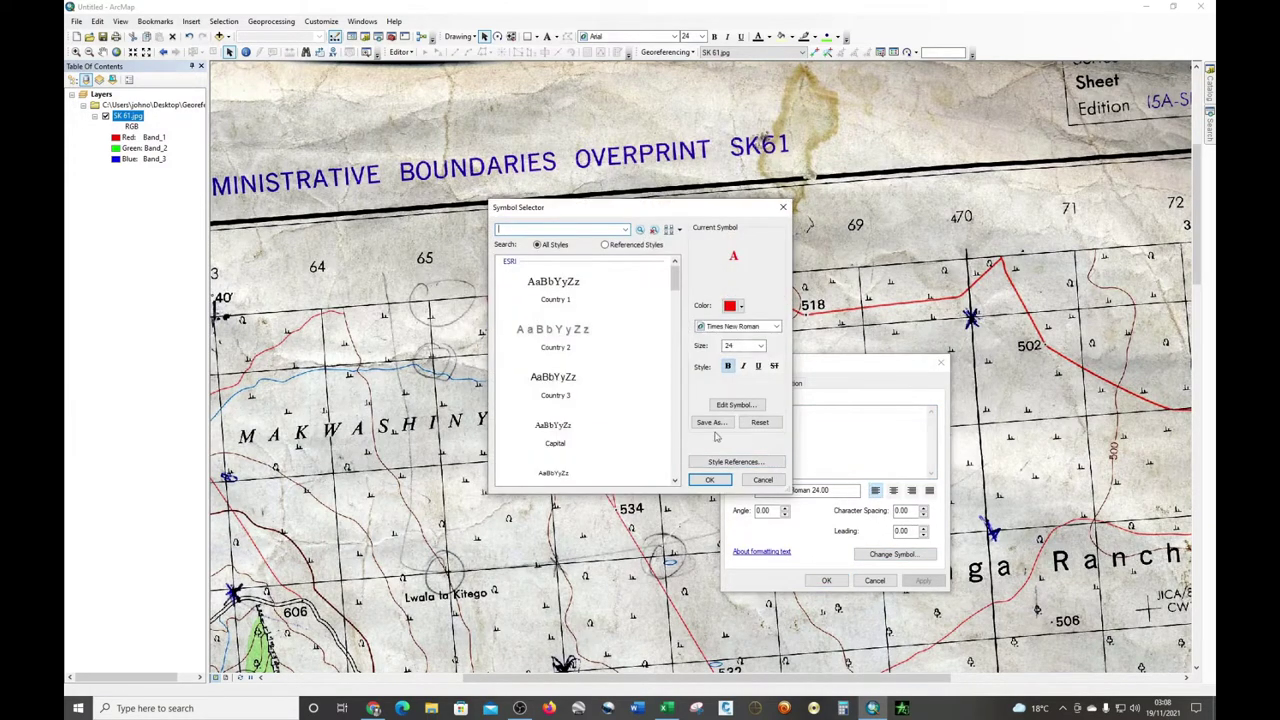
{"action": "left_click", "coordinate": [733, 306]}
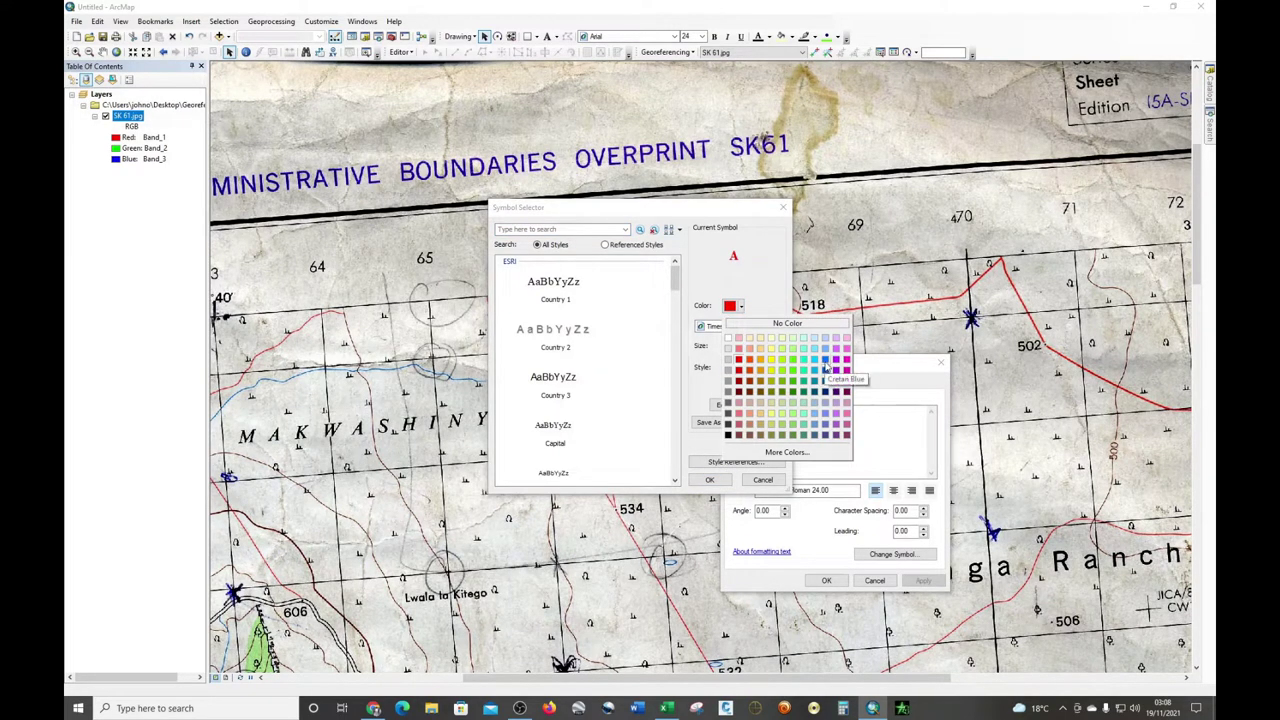
{"action": "left_click", "coordinate": [826, 368]}
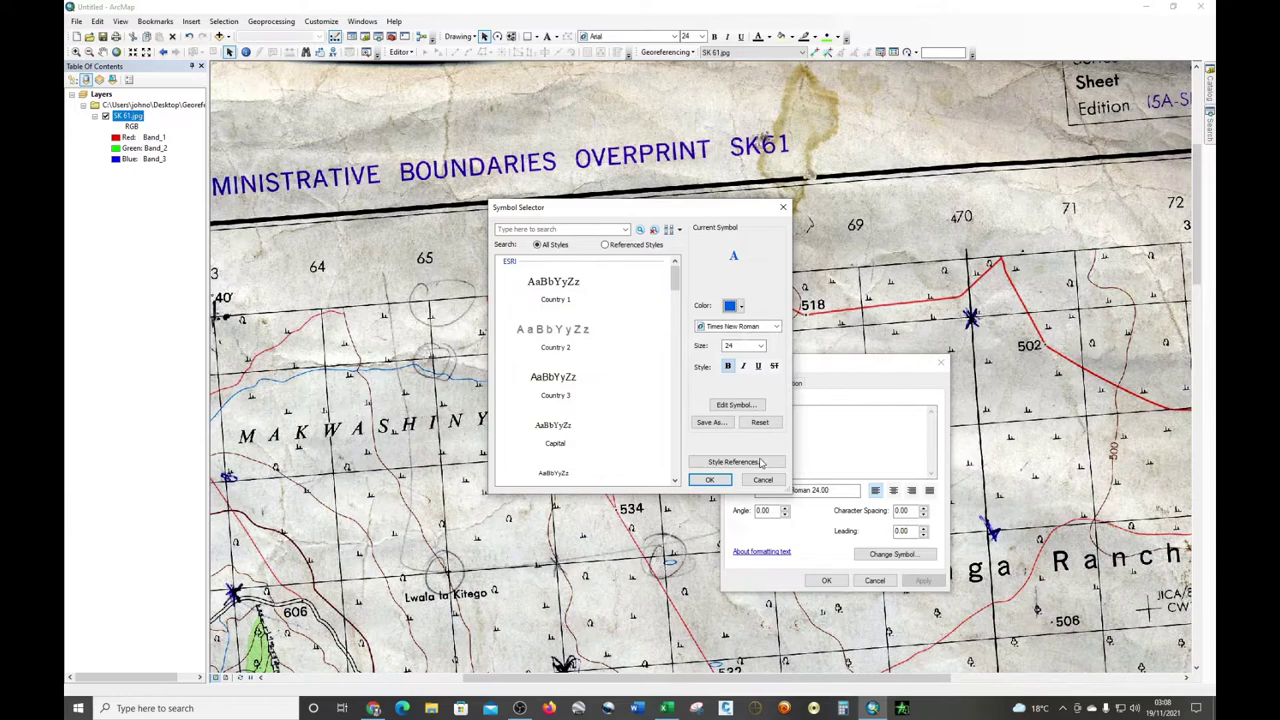
{"action": "left_click", "coordinate": [711, 480]}
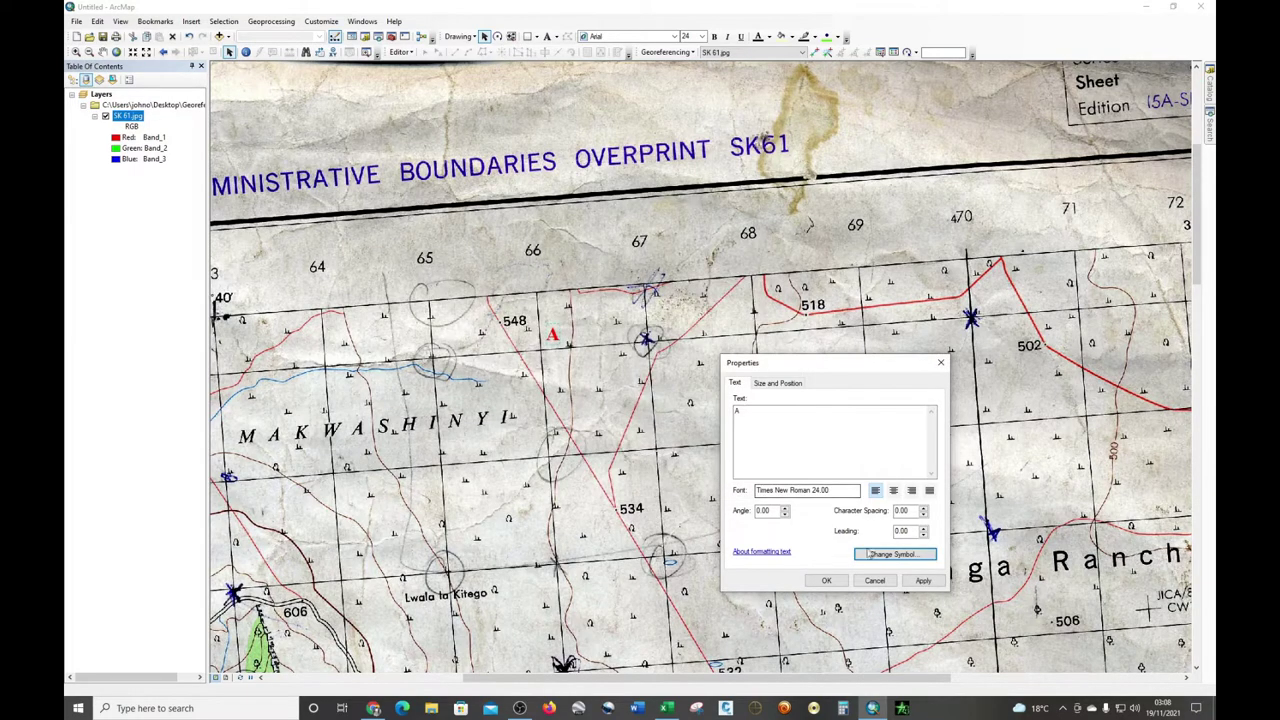
{"action": "left_click", "coordinate": [924, 581]}
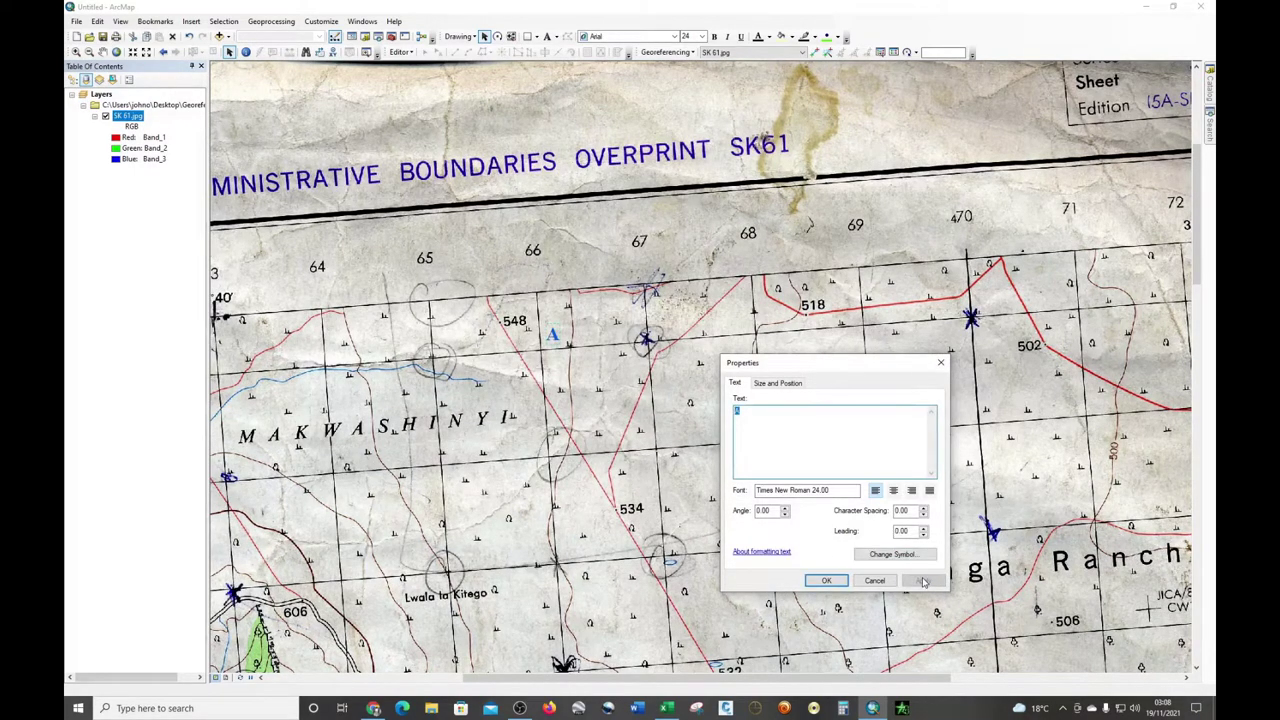
Enlarge the text label "A" to size 72 and close its properties.
{"action": "left_click", "coordinate": [891, 554]}
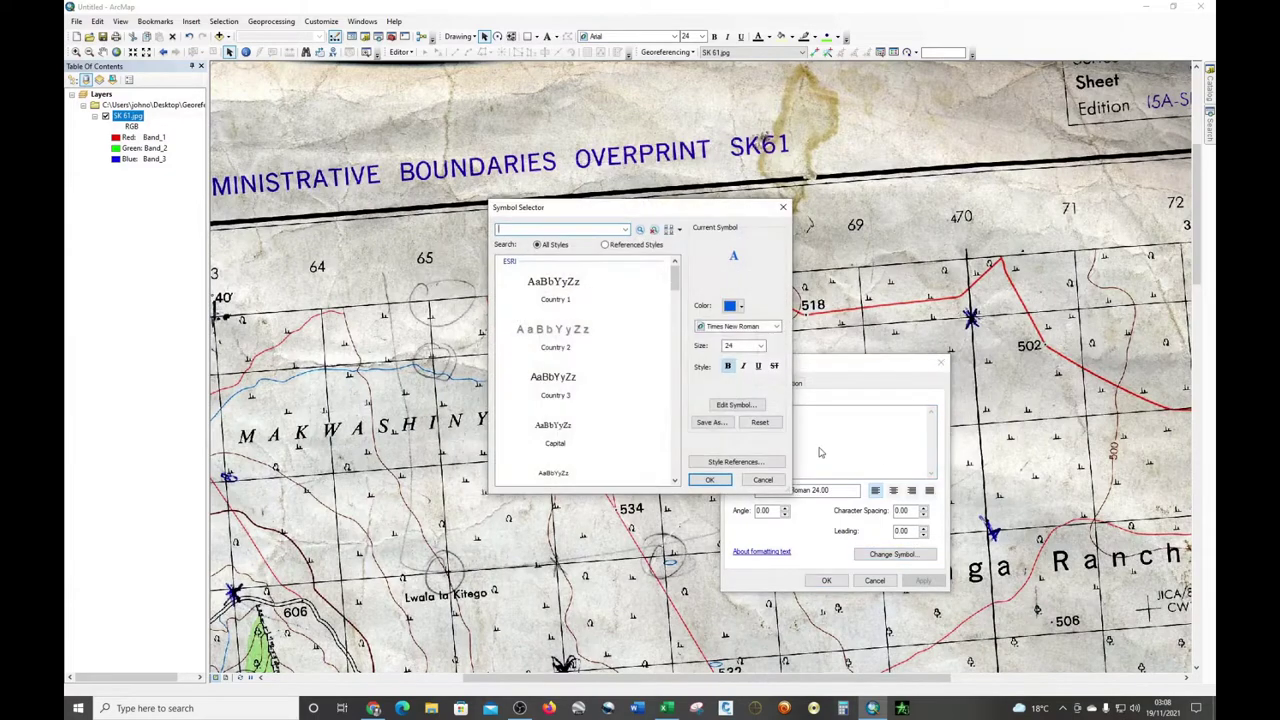
{"action": "left_click", "coordinate": [758, 346]}
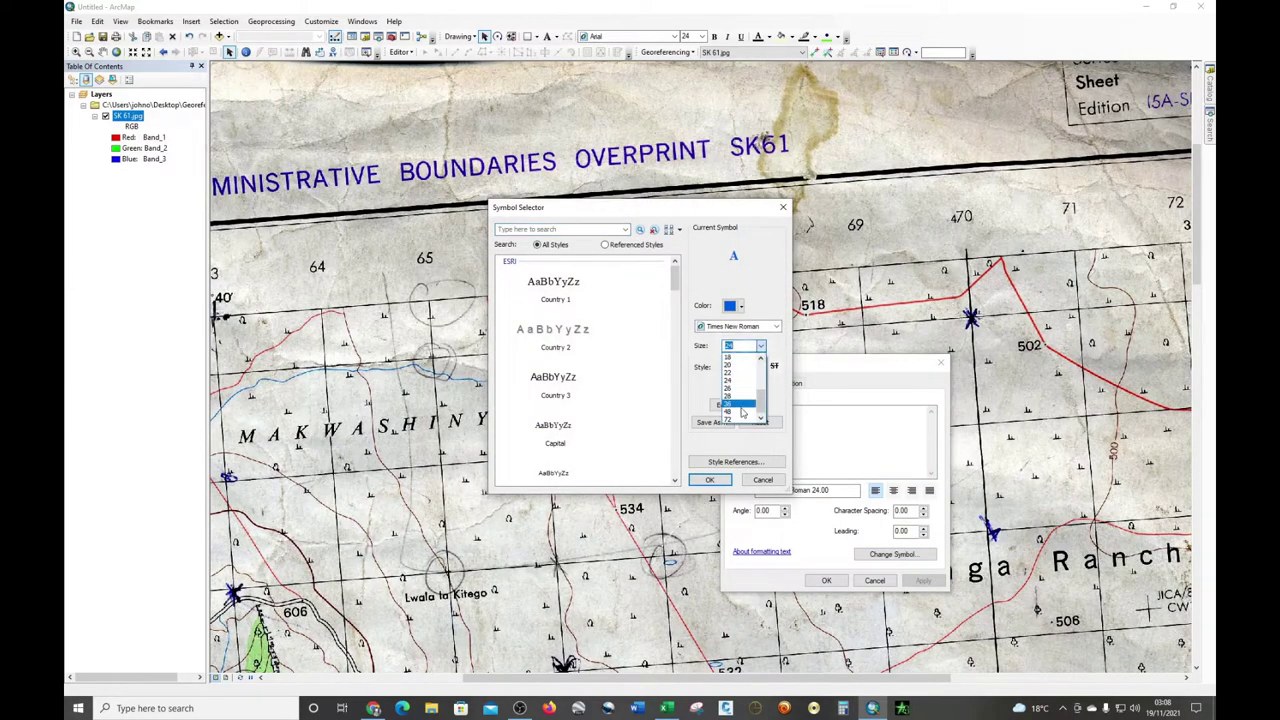
{"action": "left_click", "coordinate": [735, 420]}
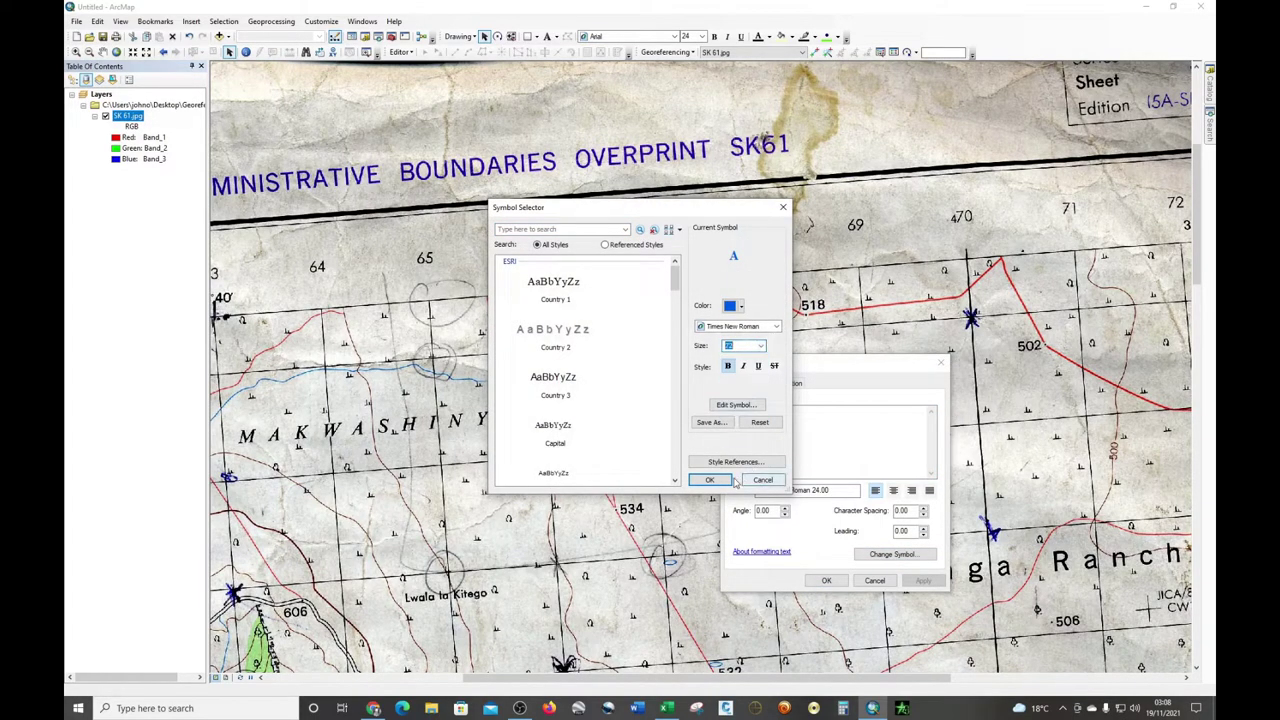
{"action": "left_click", "coordinate": [727, 481]}
{"action": "left_click", "coordinate": [918, 582]}
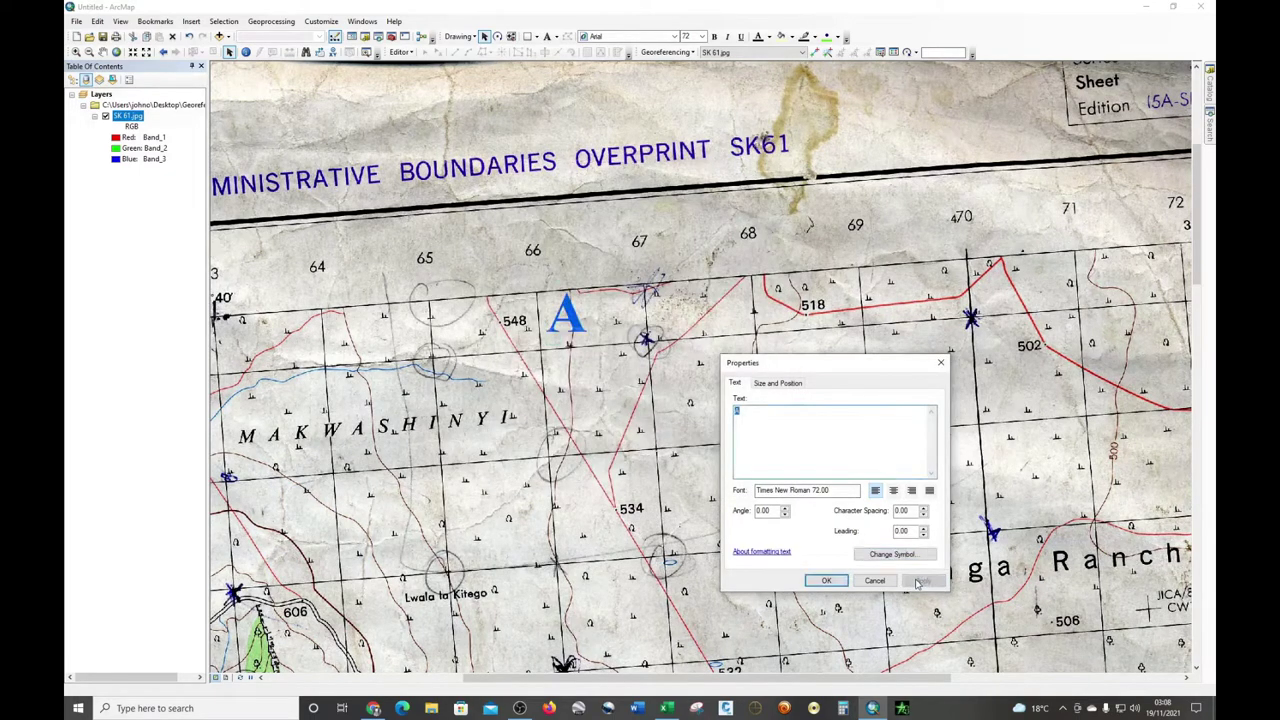
{"action": "left_click", "coordinate": [940, 364]}
Move the text label "A" onto the easting 66 grid line, just above its intersection with northing 85.
{"action": "left_click", "coordinate": [562, 318]}
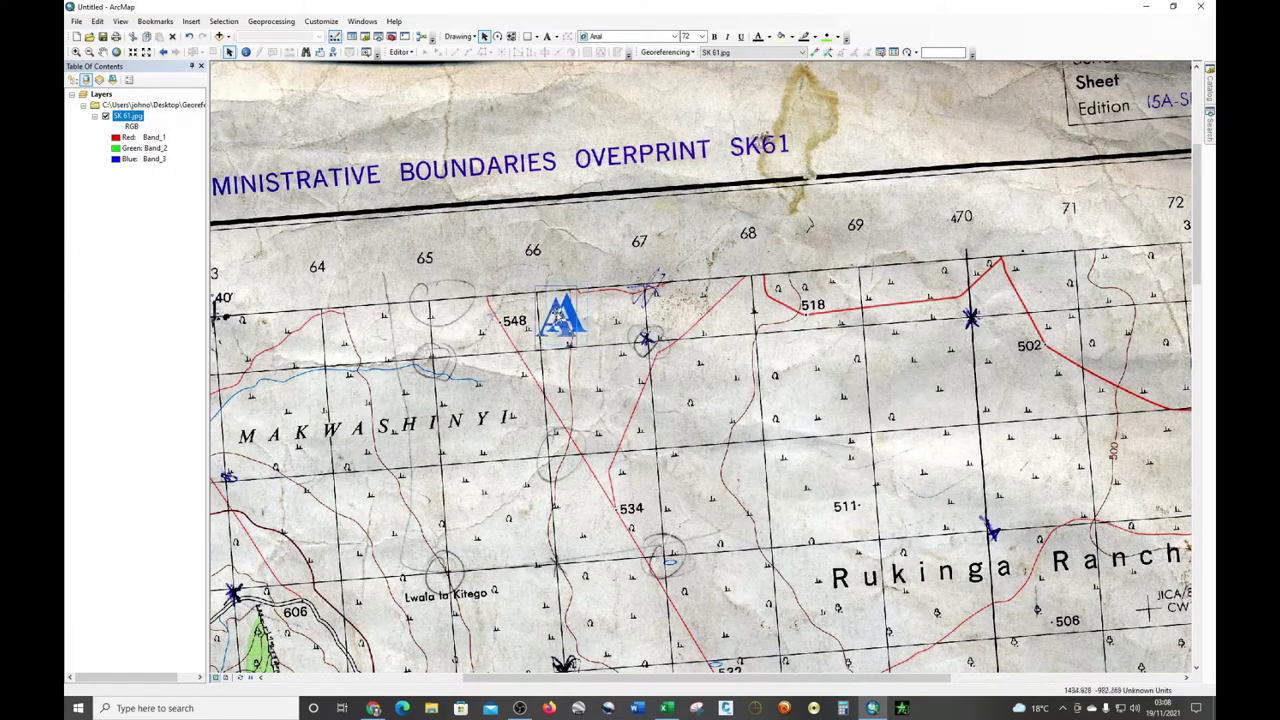
{"action": "left_click_drag", "start_coordinate": [560, 320], "coordinate": [542, 330]}
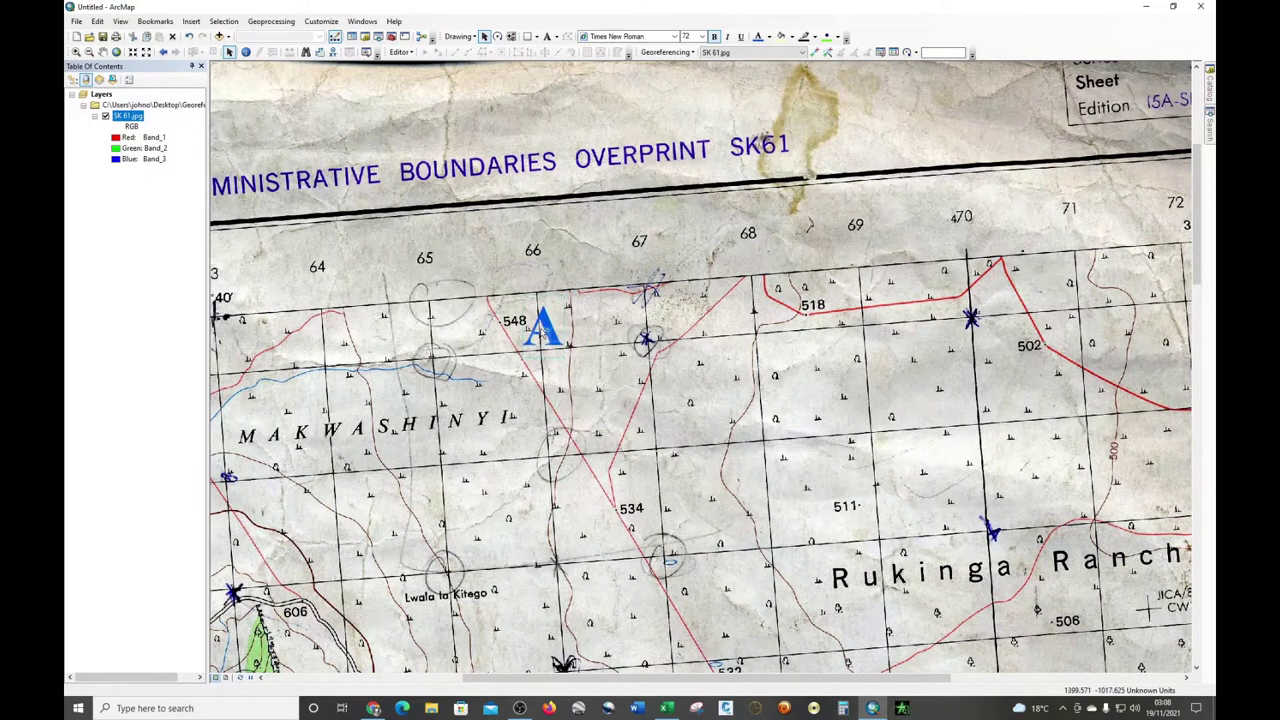
{"action": "scroll", "coordinate": [455, 420], "scroll_direction": "down", "scroll_amount": 3}
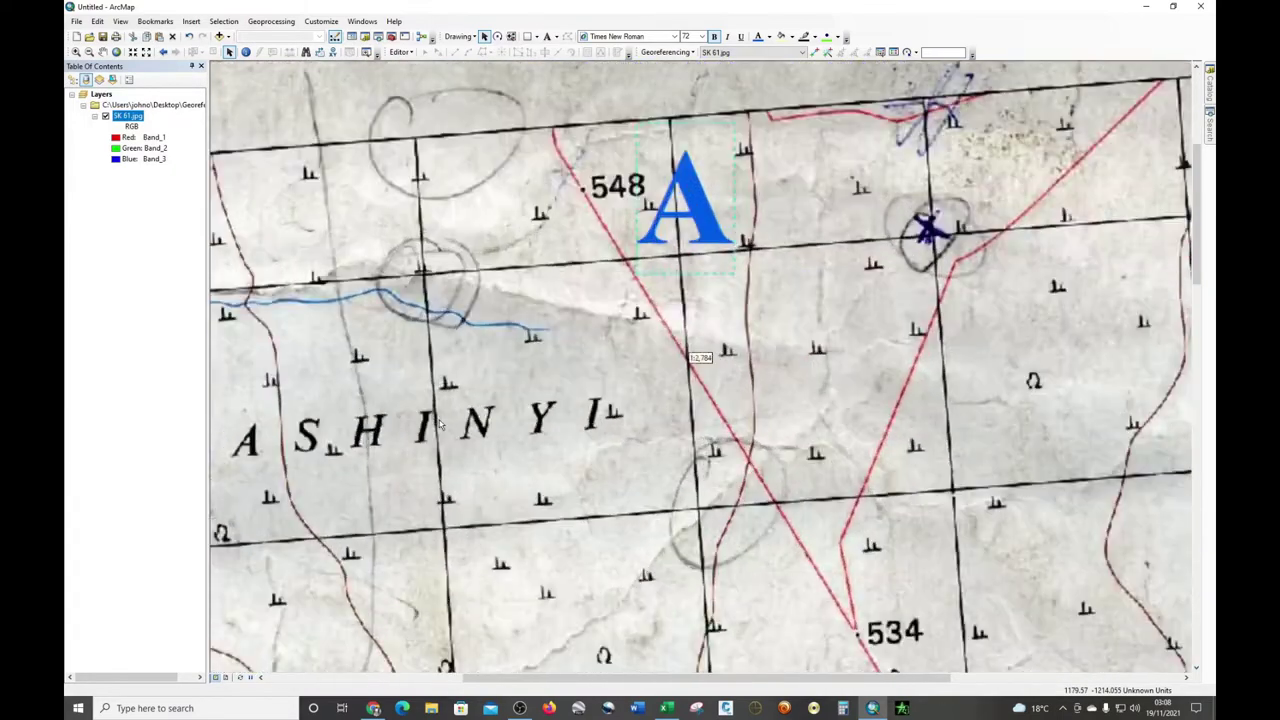
{"action": "scroll", "coordinate": [445, 420], "scroll_direction": "up", "scroll_amount": 3}
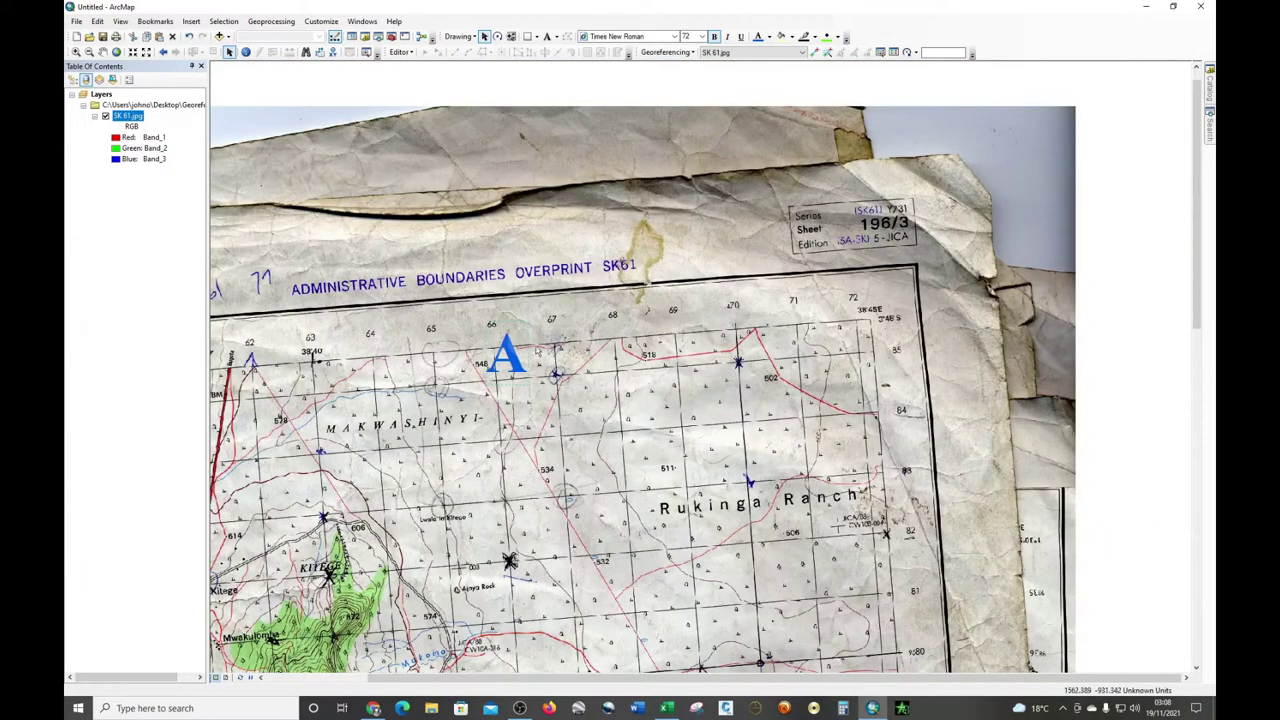
Set the font size of the text label "A" to 36.
{"action": "double_click", "coordinate": [509, 350]}
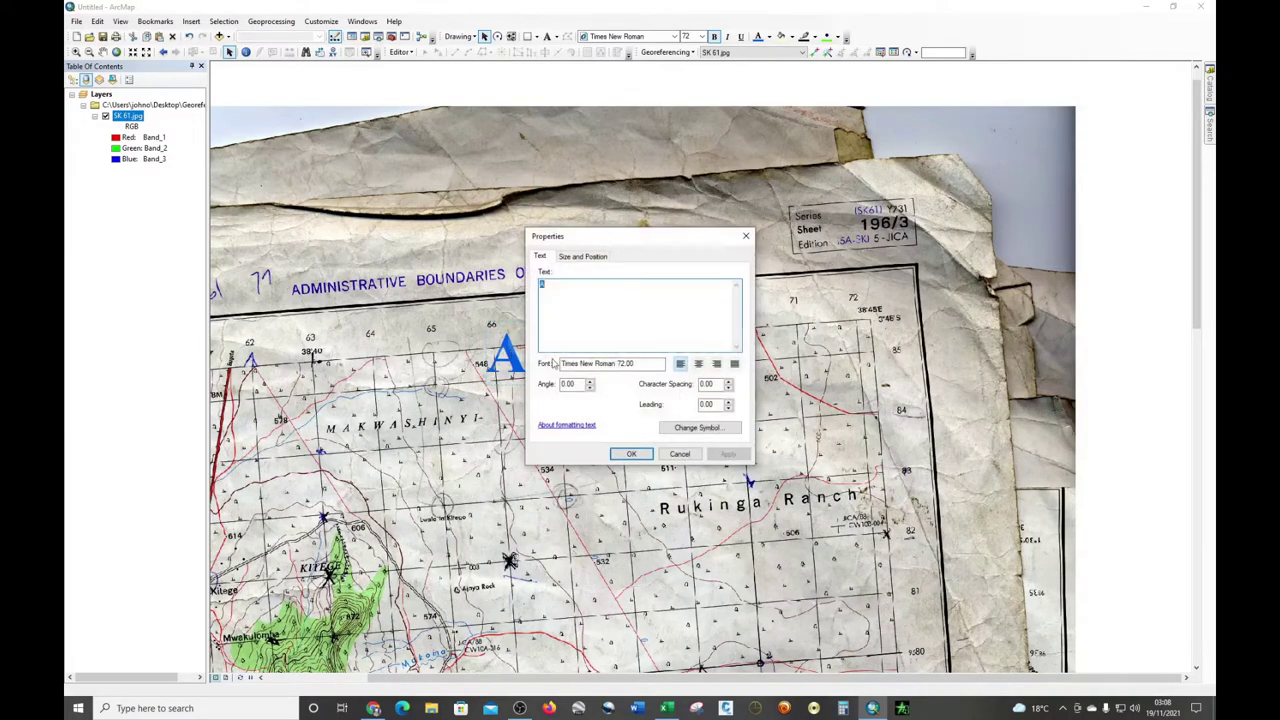
{"action": "left_click", "coordinate": [690, 428]}
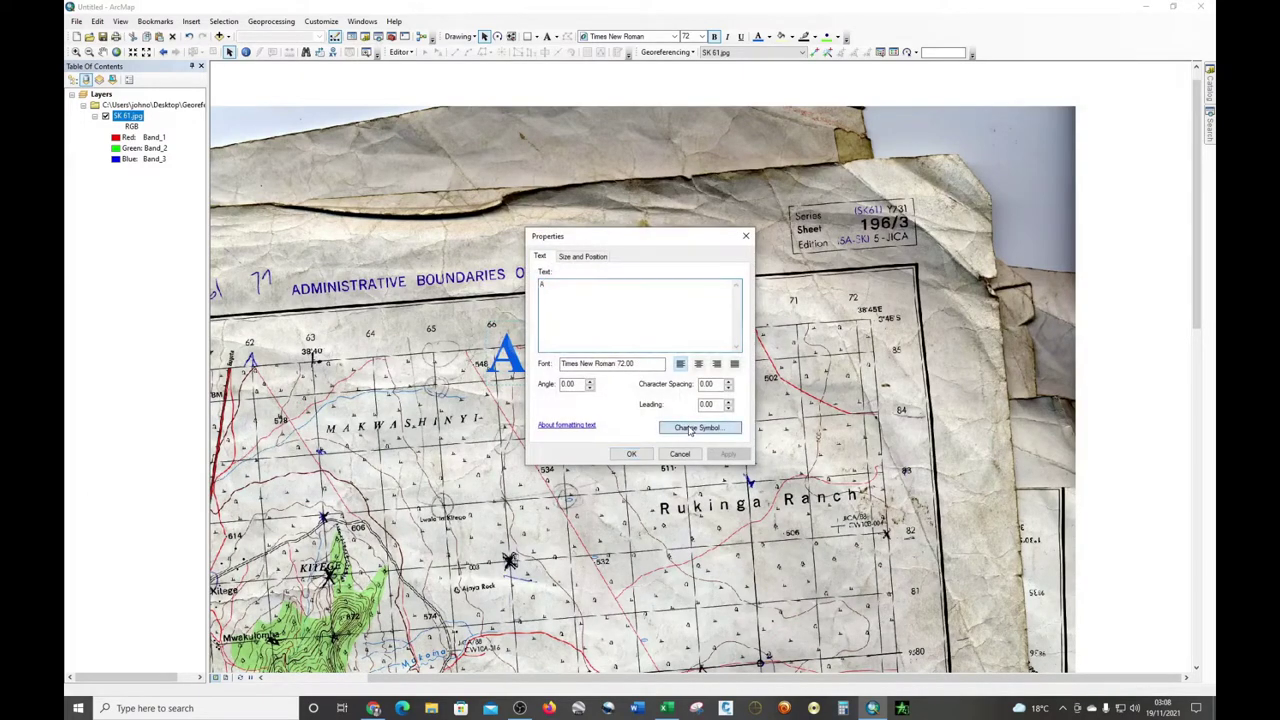
{"action": "left_click", "coordinate": [761, 347]}
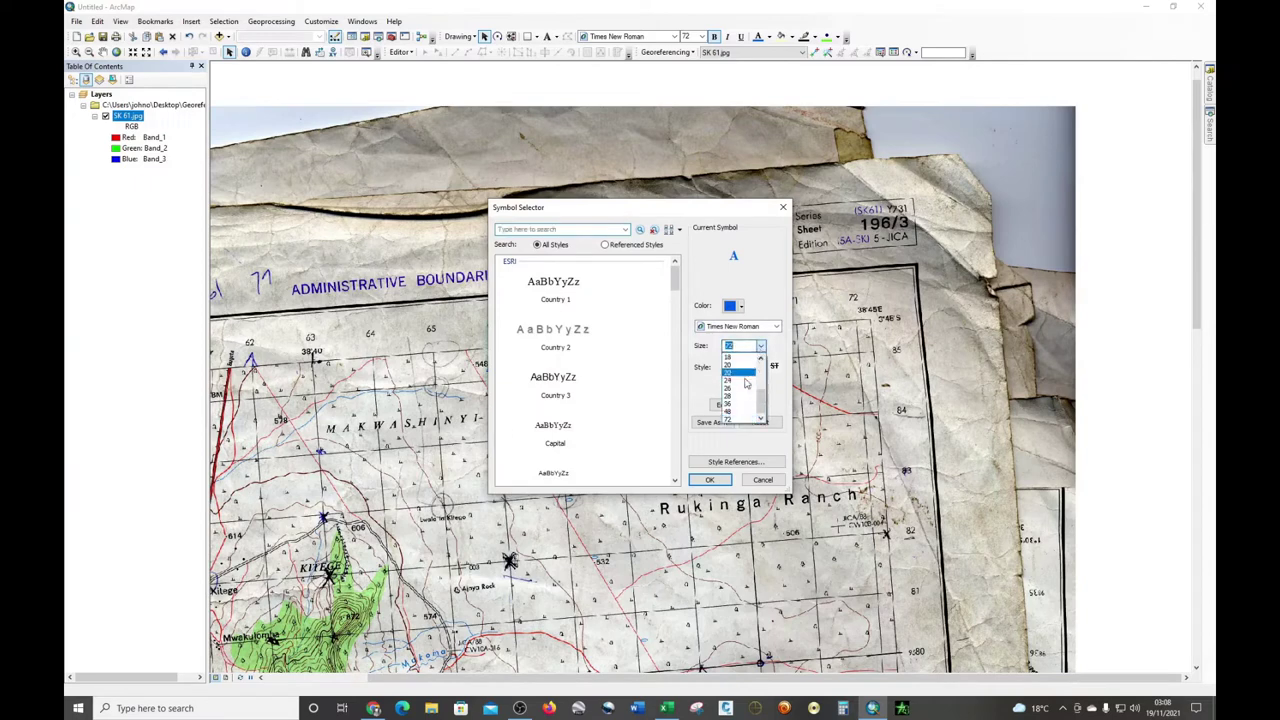
{"action": "left_click", "coordinate": [732, 404]}
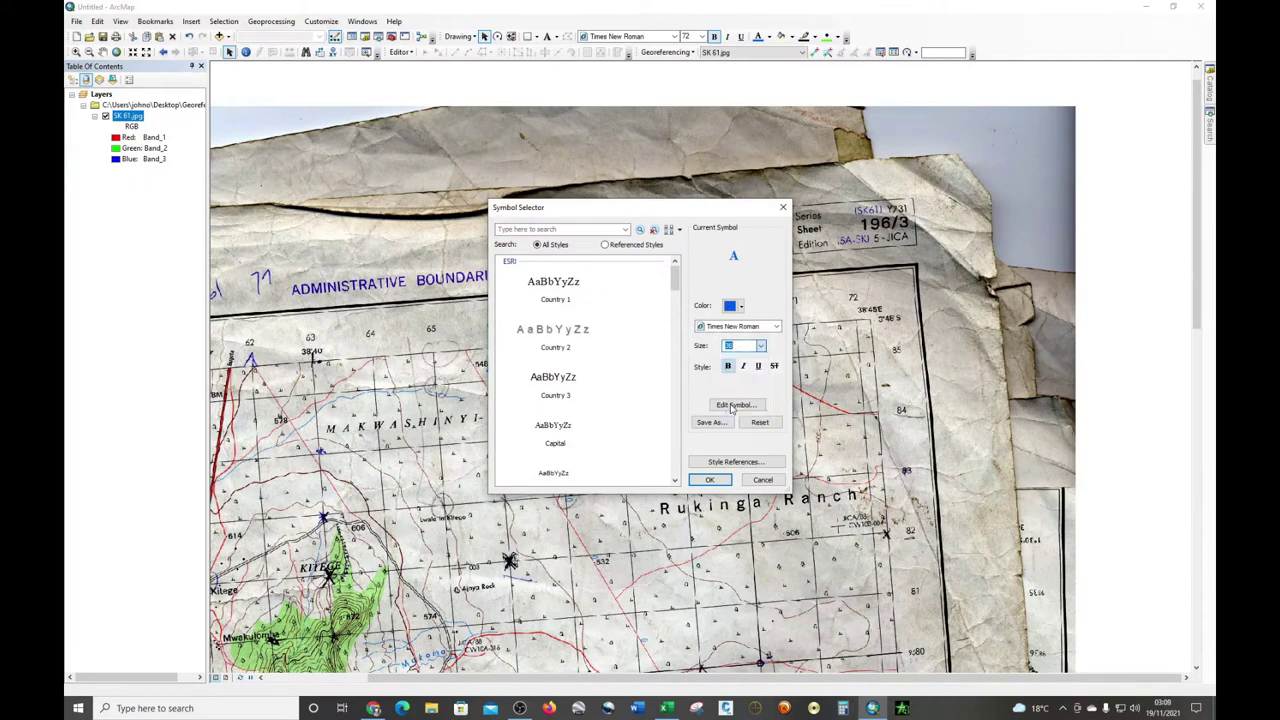
{"action": "left_click", "coordinate": [709, 481]}
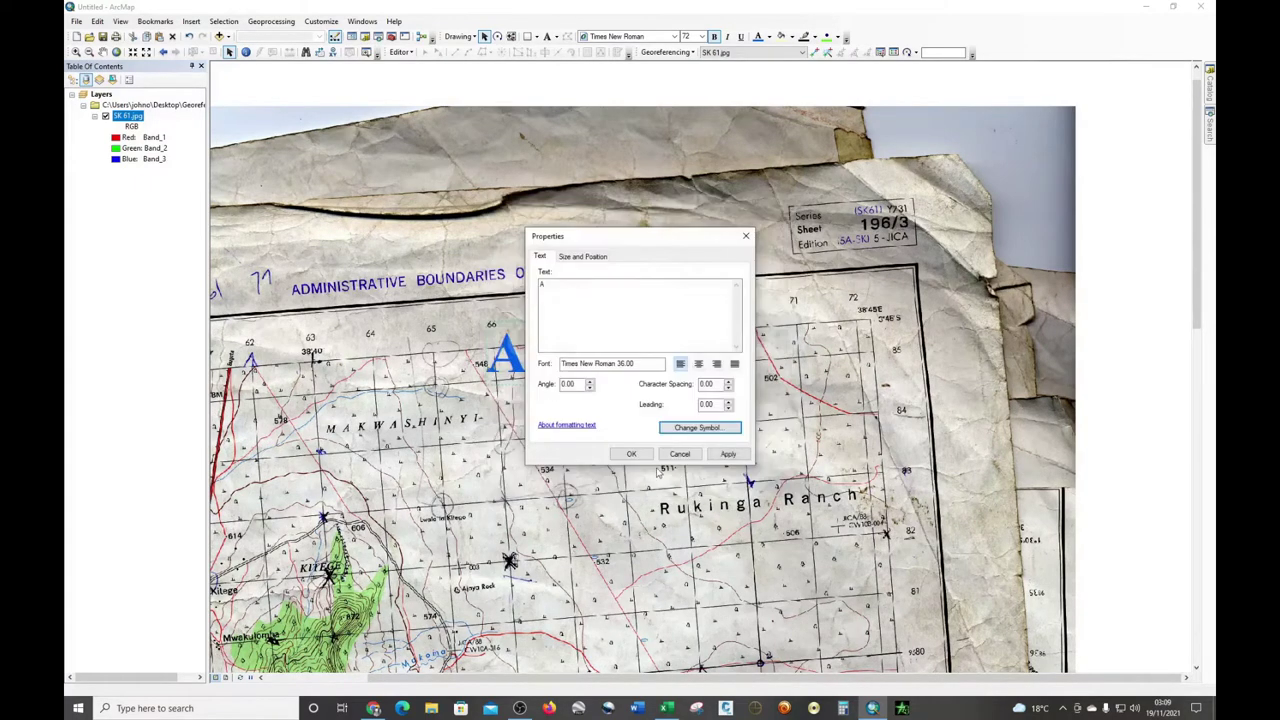
{"action": "left_click", "coordinate": [731, 455]}
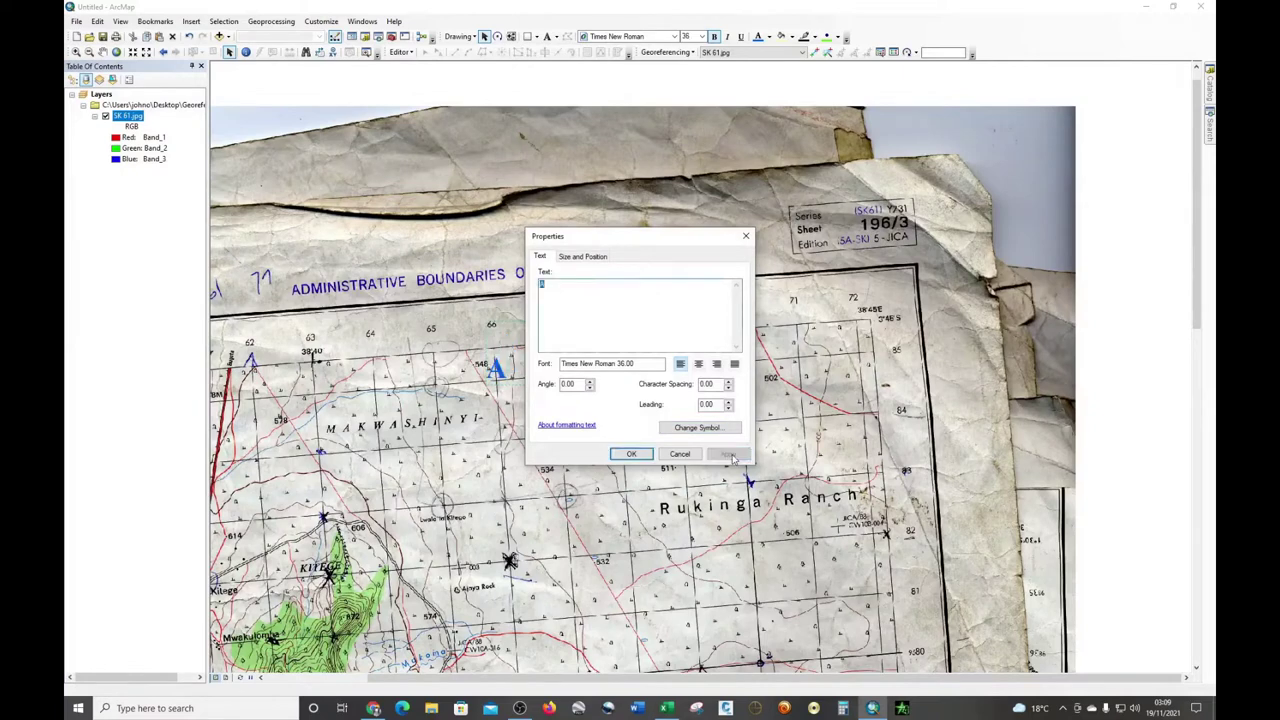
{"action": "left_click", "coordinate": [633, 454]}
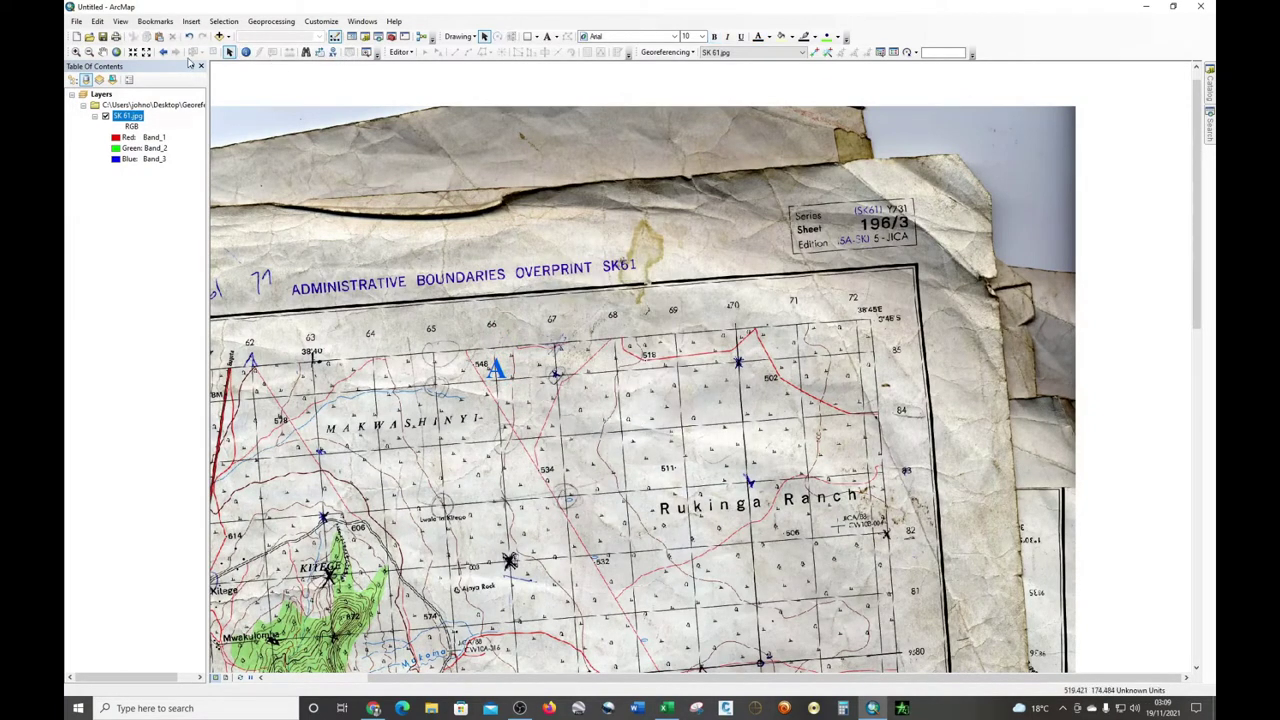
Move the text label "A" onto the easting 65 grid line, just above its intersection with northing 85.
{"action": "left_click", "coordinate": [104, 52]}
{"action": "mouse_move", "coordinate": [478, 382]}
{"action": "left_mouse_down"}
{"action": "mouse_move", "coordinate": [500, 299]}
{"action": "mouse_move", "coordinate": [743, 299]}
{"action": "mouse_move", "coordinate": [729, 285]}
{"action": "mouse_move", "coordinate": [688, 289]}
{"action": "left_mouse_up"}
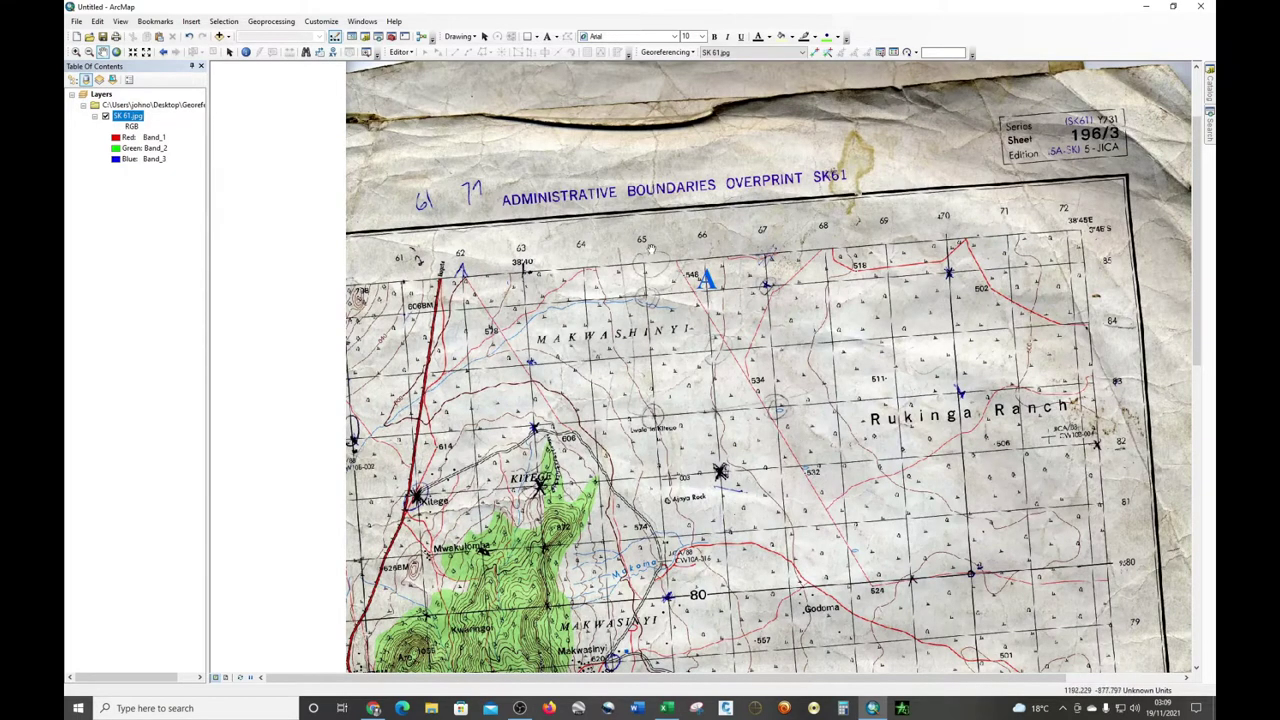
{"action": "left_click_drag", "start_coordinate": [713, 201], "coordinate": [706, 284]}
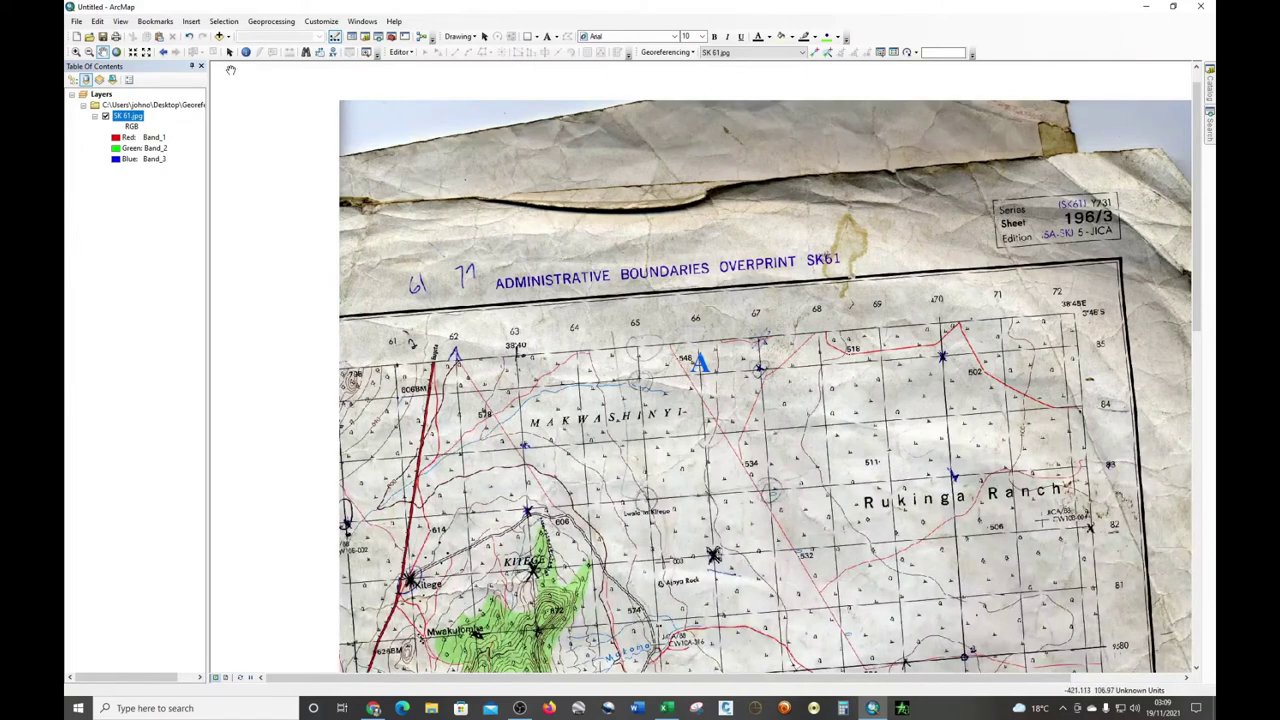
{"action": "left_click", "coordinate": [229, 52]}
{"action": "left_click", "coordinate": [702, 360]}
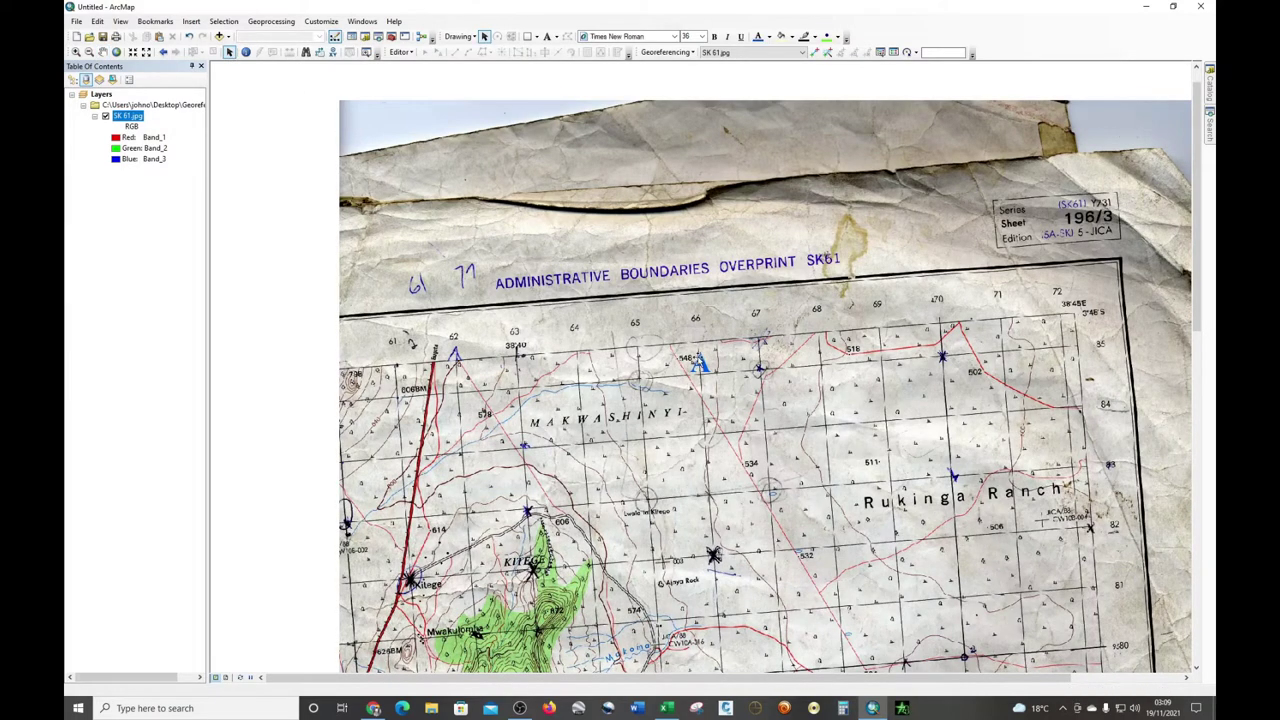
{"action": "left_click_drag", "start_coordinate": [702, 360], "coordinate": [642, 366]}
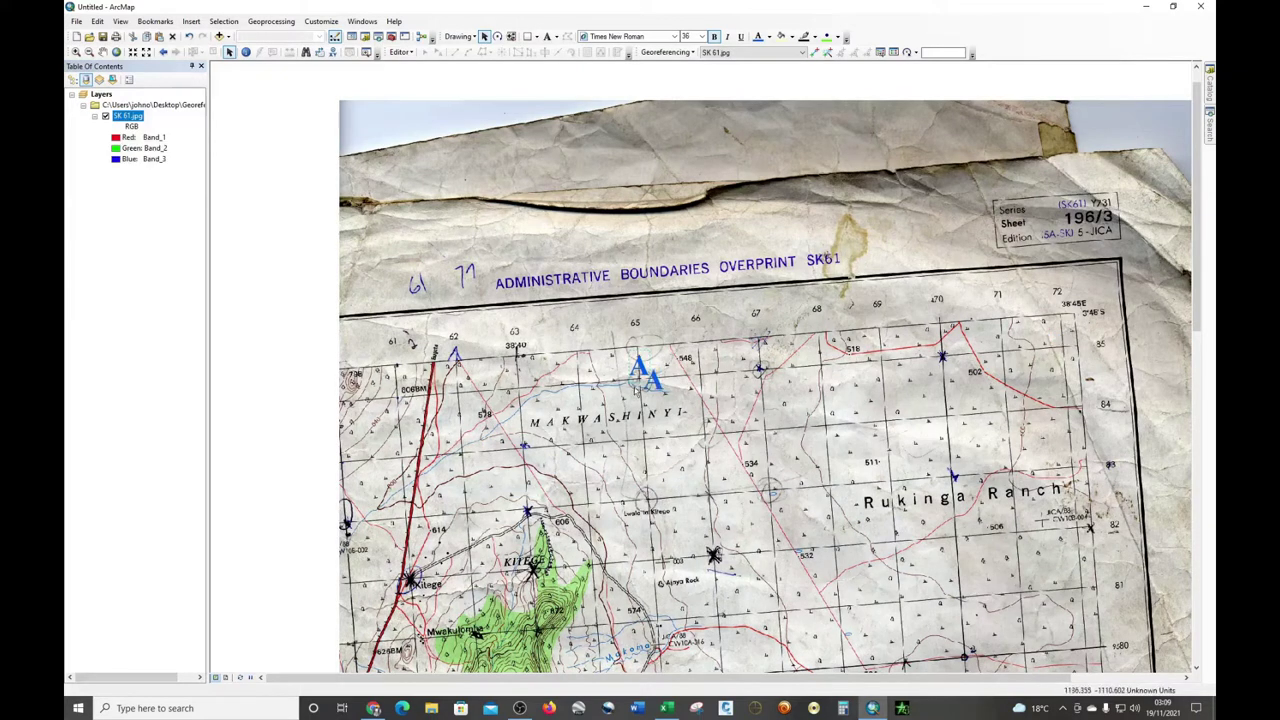
Place a copy of the label "A" at the intersection of easting 72 and northing 85 and change its text to "B".
{"action": "left_click_drag", "start_coordinate": [655, 380], "coordinate": [1066, 340]}
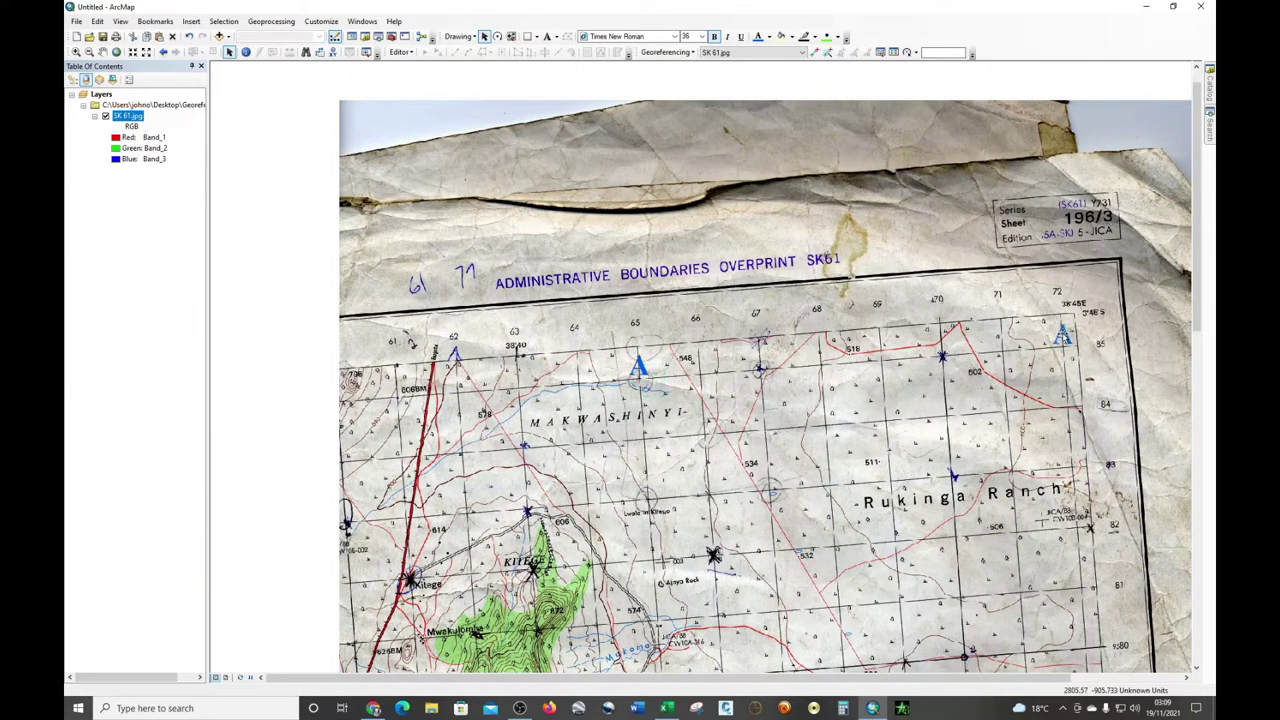
{"action": "double_click", "coordinate": [1064, 338]}
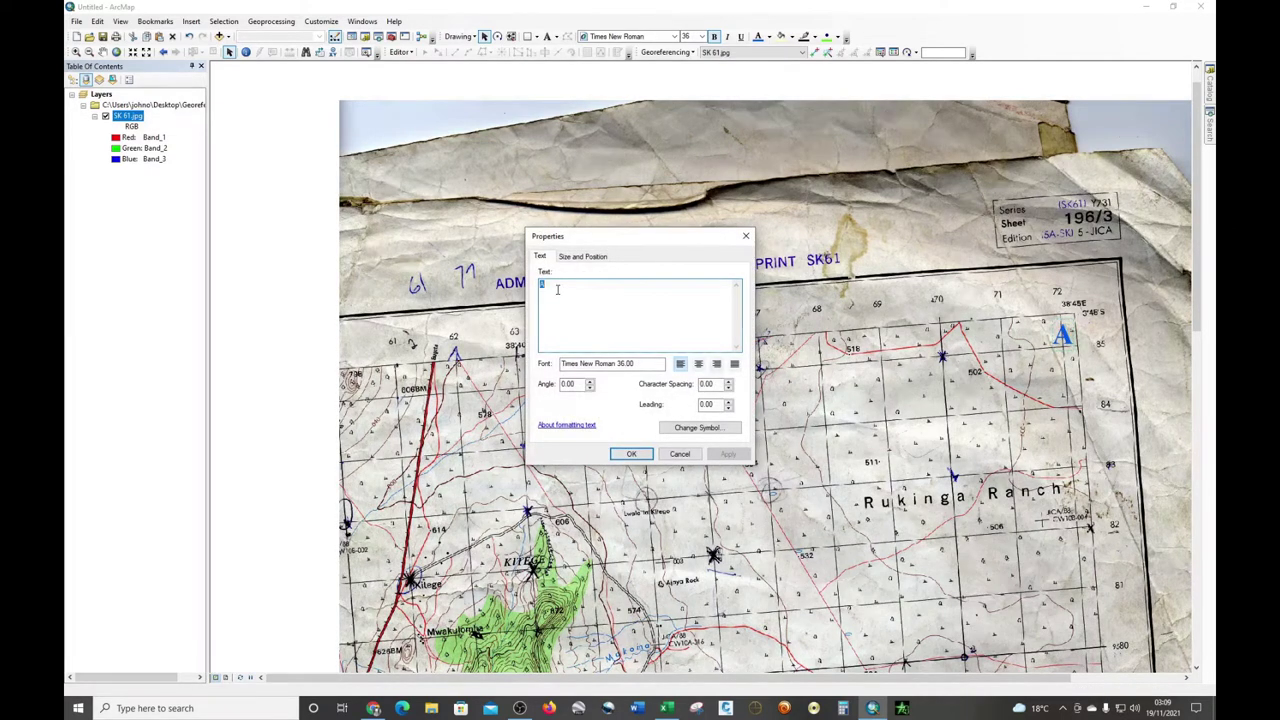
{"action": "key", "text": "BackSpace"}
{"action": "left_click", "coordinate": [726, 454]}
{"action": "left_click", "coordinate": [631, 454]}
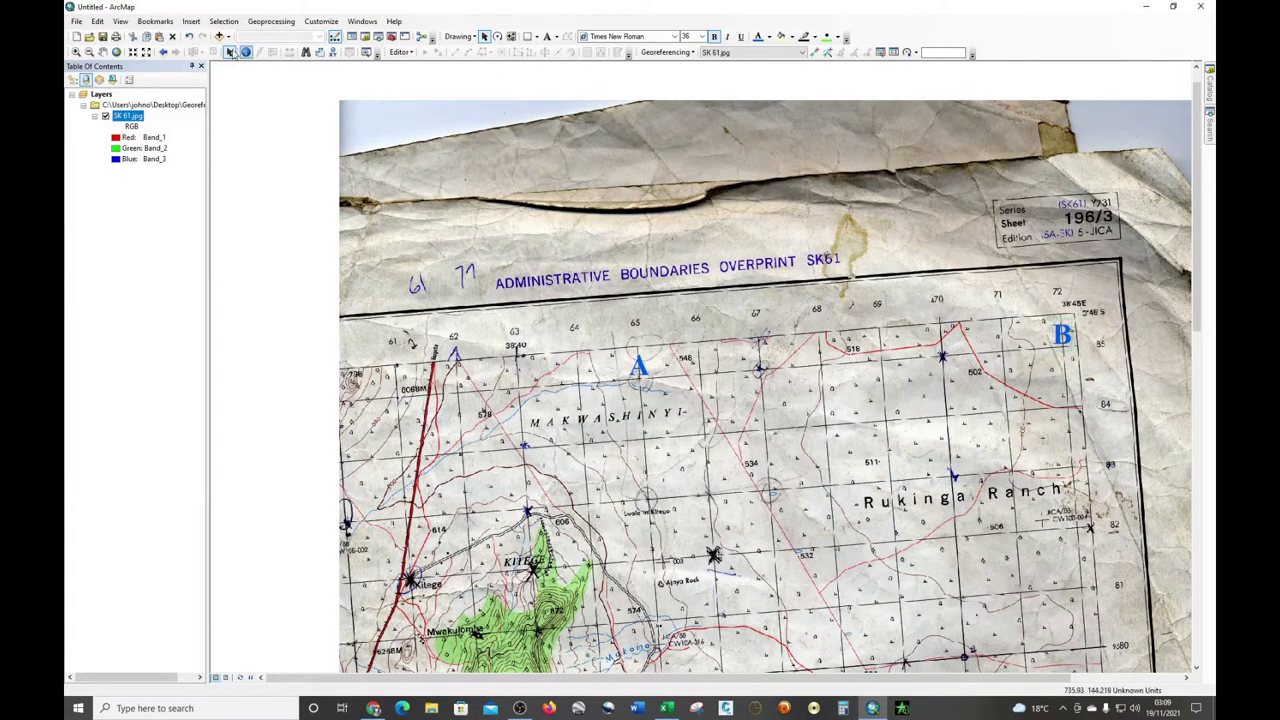
Examine the map's southeastern part along easting 72 to find the grid intersection for the third control point.
{"action": "left_click", "coordinate": [102, 52]}
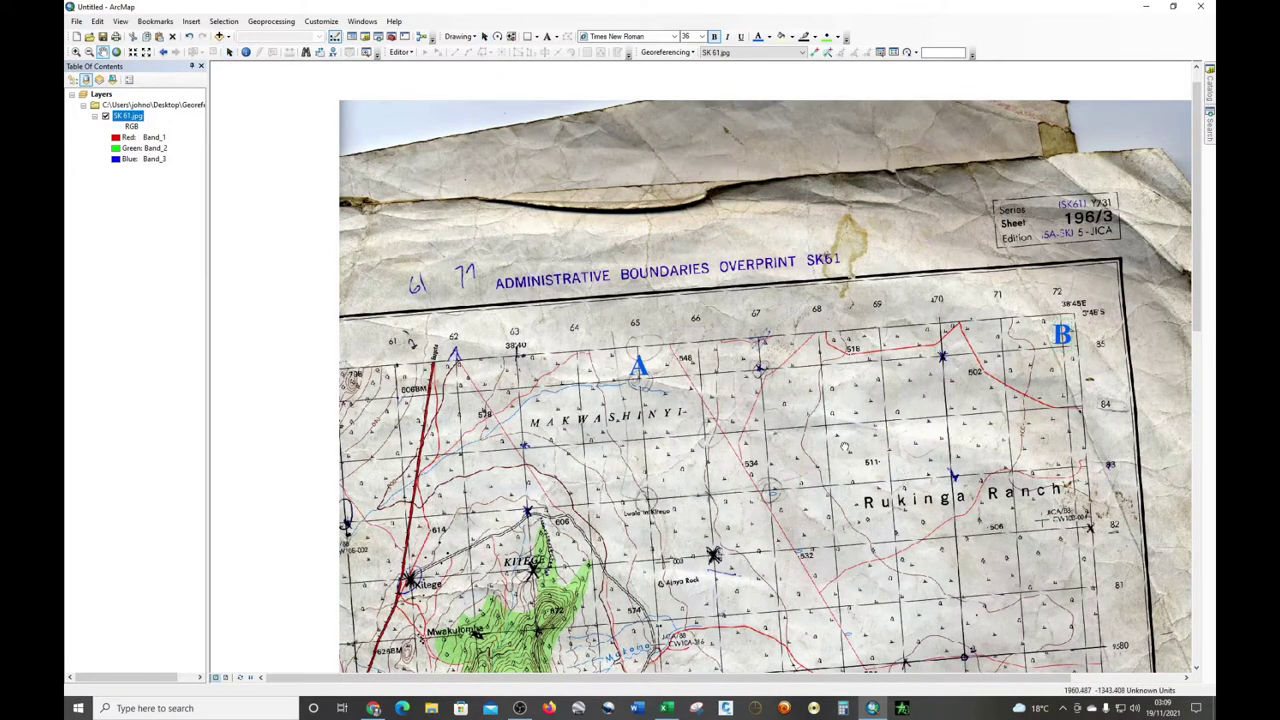
{"action": "left_click_drag", "start_coordinate": [1021, 351], "coordinate": [876, 118]}
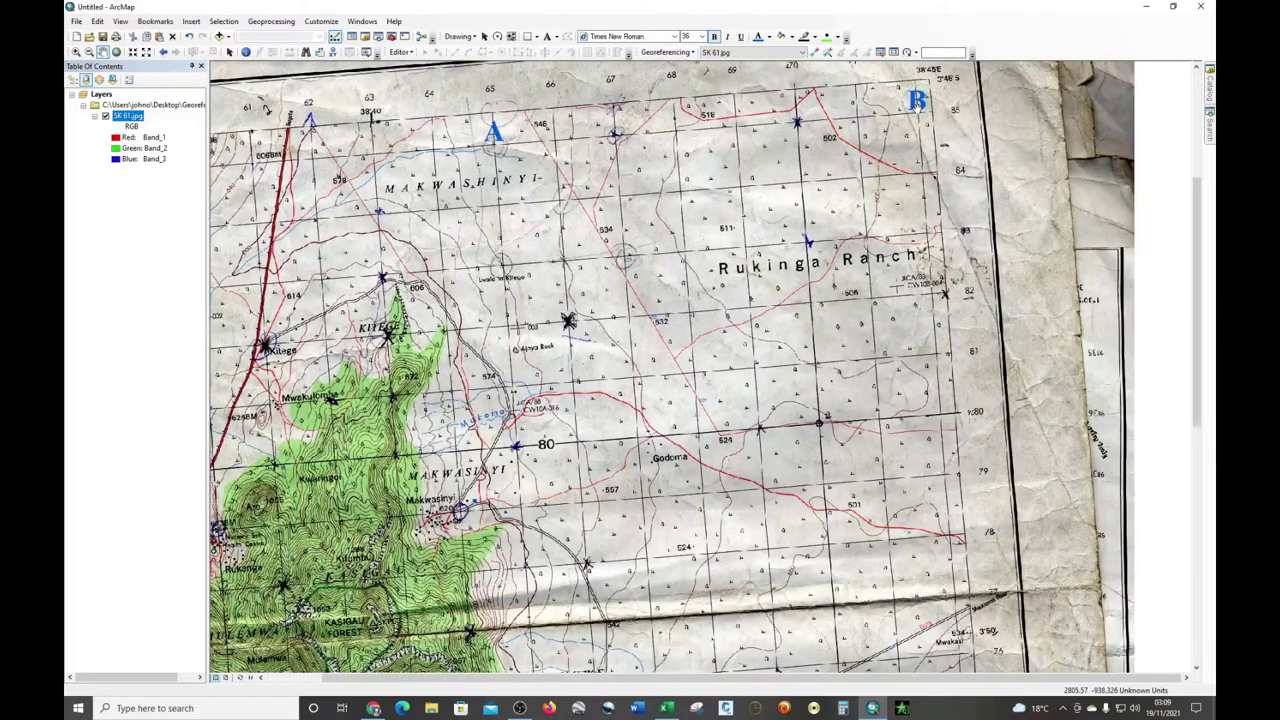
{"action": "left_click", "coordinate": [229, 52]}
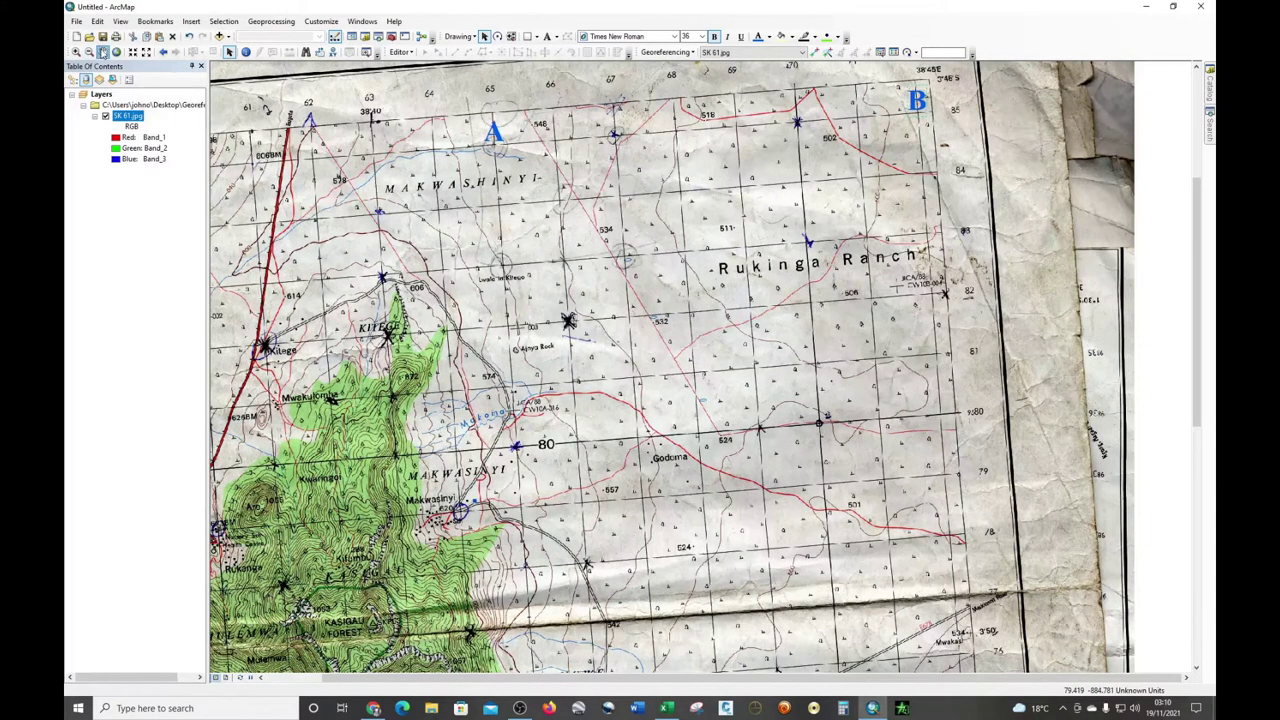
{"action": "left_click", "coordinate": [103, 52]}
{"action": "left_click_drag", "start_coordinate": [727, 438], "coordinate": [642, 248]}
{"action": "left_click_drag", "start_coordinate": [808, 640], "coordinate": [760, 440]}
{"action": "left_click_drag", "start_coordinate": [803, 590], "coordinate": [818, 358]}
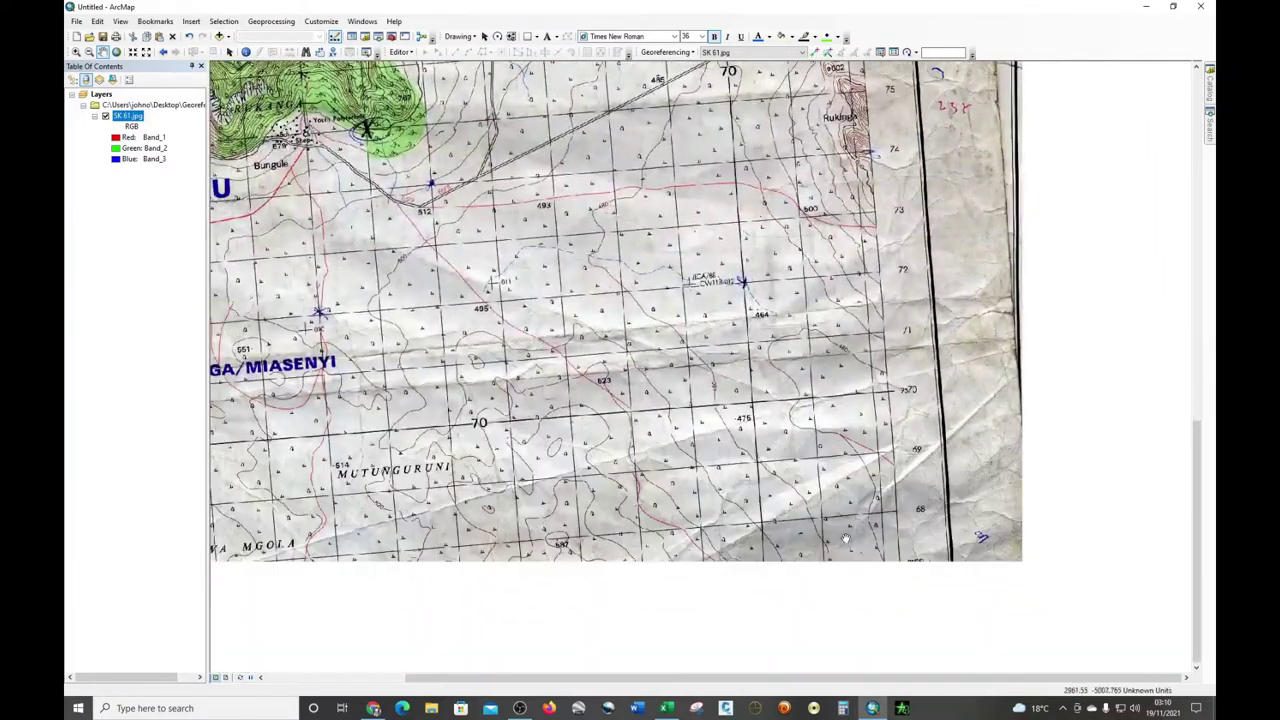
{"action": "left_click_drag", "start_coordinate": [846, 538], "coordinate": [856, 601]}
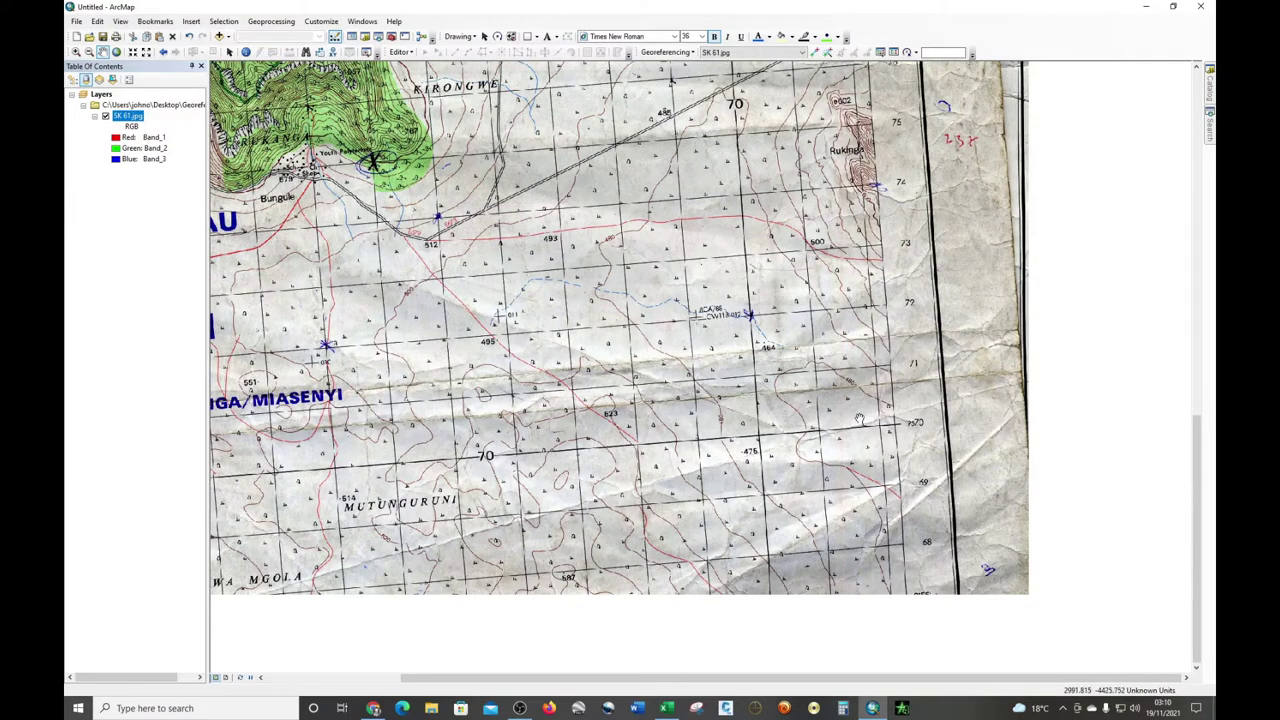
{"action": "left_click", "coordinate": [229, 51]}
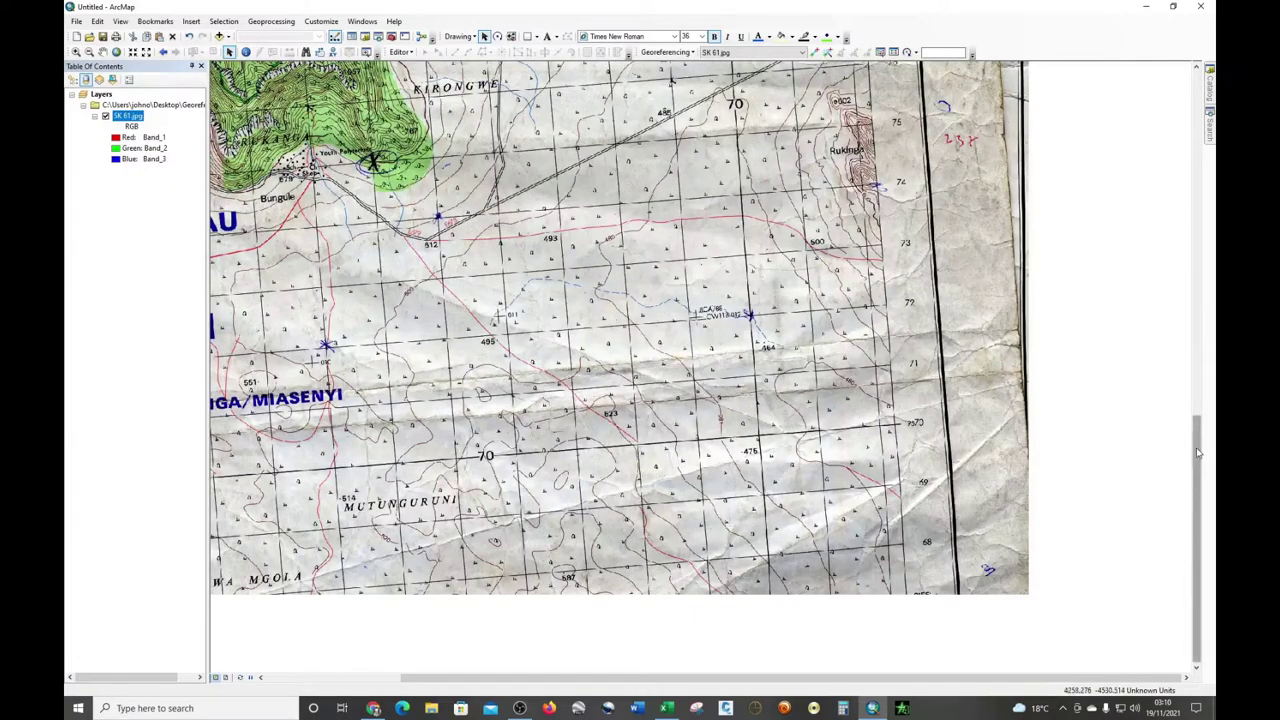
Place a copy of the label "B" farther south, just above the intersection of easting 72 and northing 70.
{"action": "left_click_drag", "start_coordinate": [1197, 450], "coordinate": [1197, 162]}
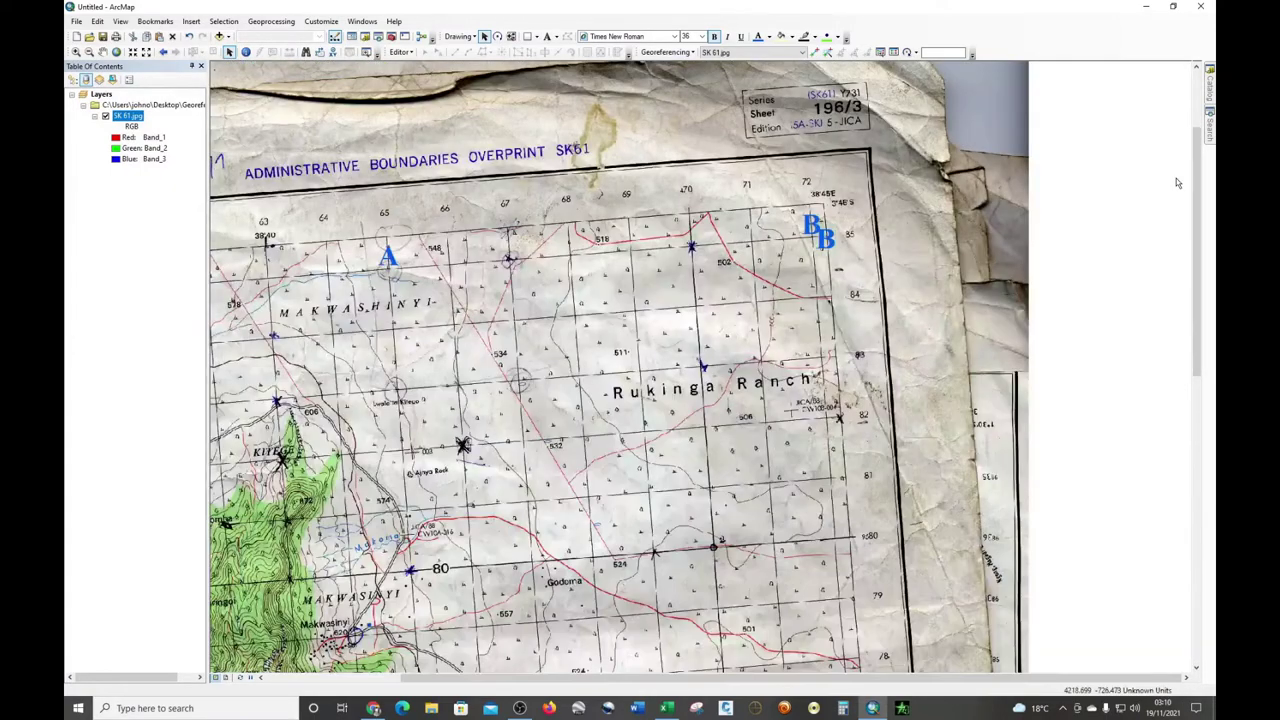
{"action": "left_click_drag", "start_coordinate": [822, 236], "coordinate": [822, 650]}
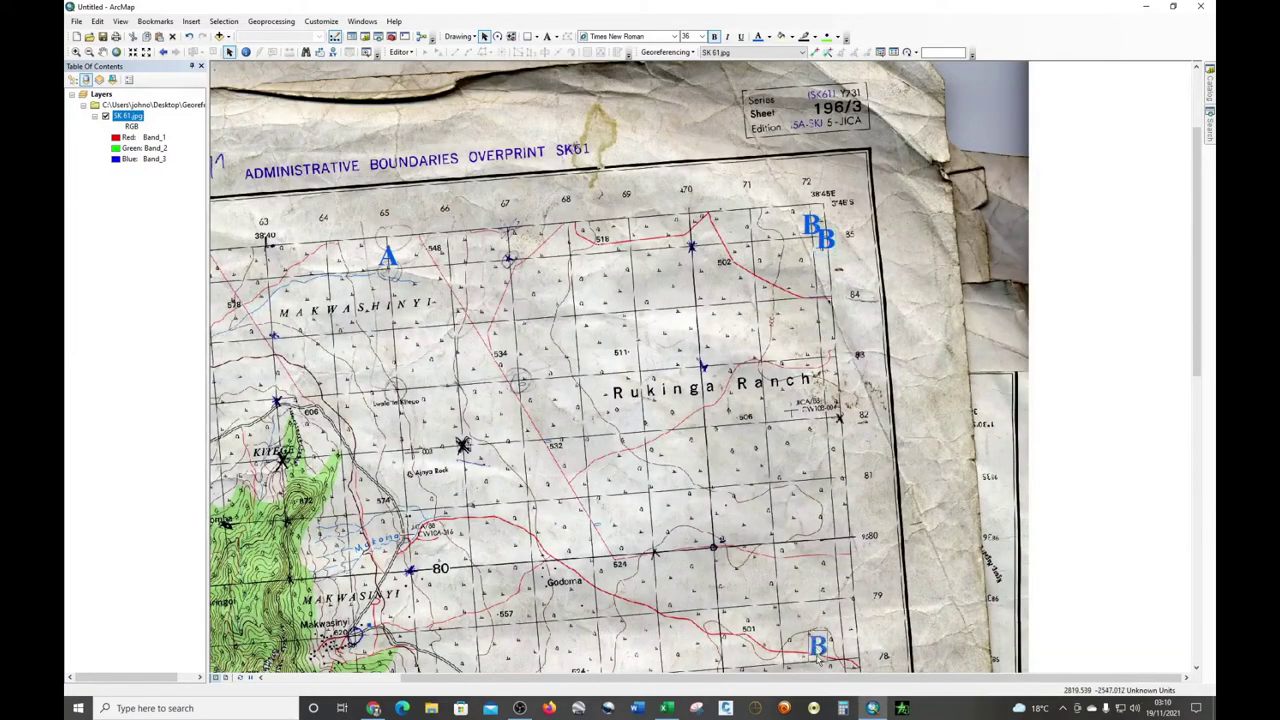
{"action": "left_click_drag", "start_coordinate": [1197, 350], "coordinate": [1197, 550]}
{"action": "left_click_drag", "start_coordinate": [822, 160], "coordinate": [832, 577]}
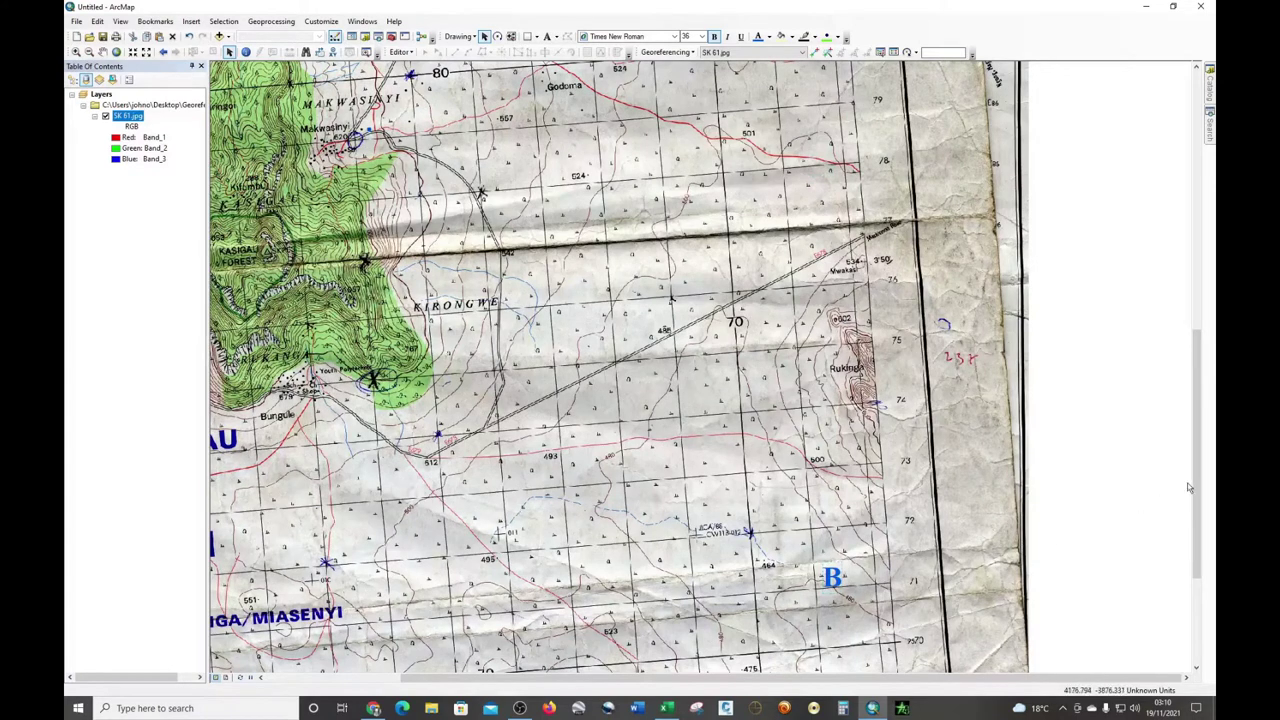
{"action": "left_click_drag", "start_coordinate": [1197, 488], "coordinate": [1193, 521]}
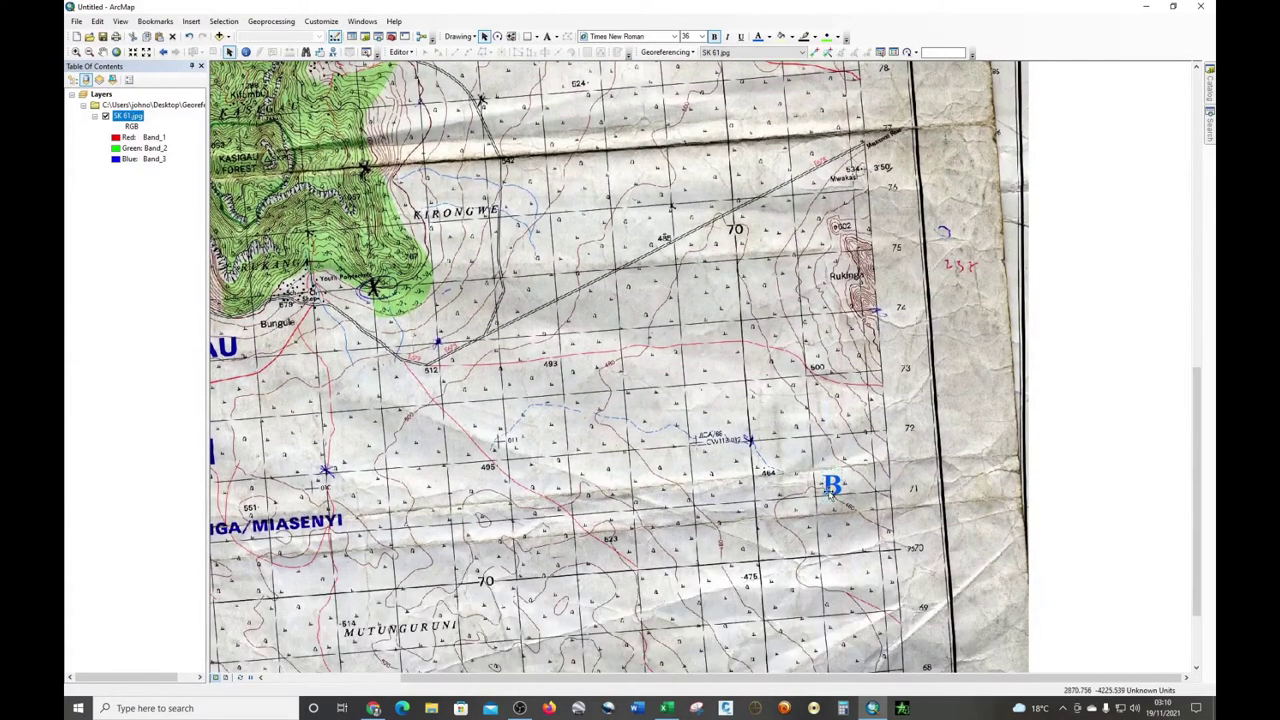
{"action": "left_click_drag", "start_coordinate": [832, 486], "coordinate": [881, 526]}
Change the text of the copied label at easting 72, northing 70 to "C".
{"action": "double_click", "coordinate": [876, 537]}
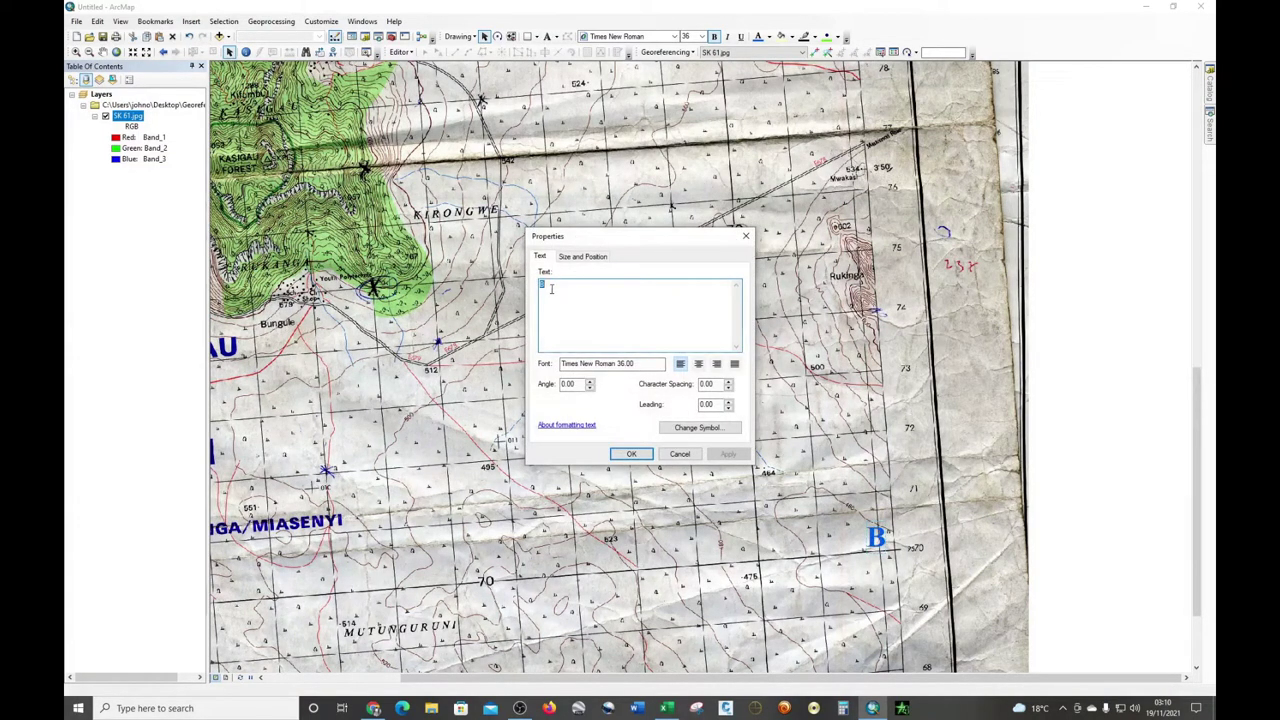
{"action": "type", "text": "C"}
{"action": "left_click", "coordinate": [727, 453]}
{"action": "left_click", "coordinate": [651, 453]}
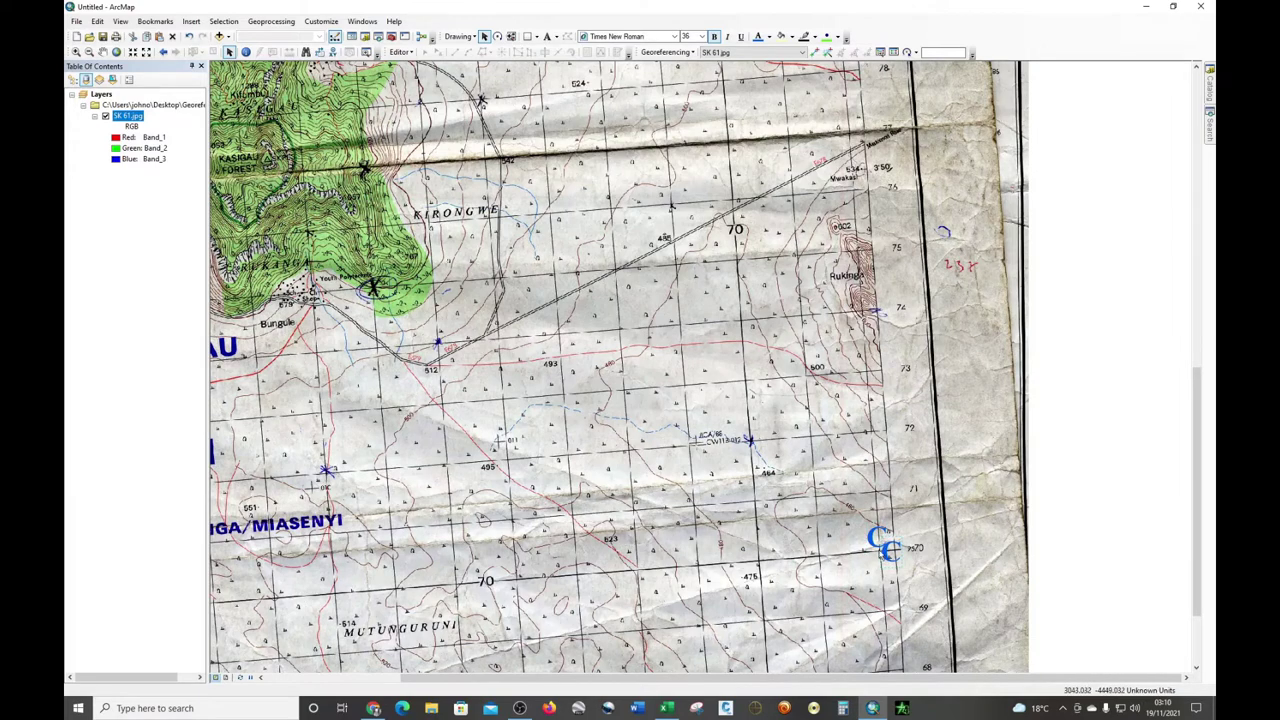
Place a copy of the label "C" farther west, at the intersection of easting 65 and northing 70 directly south of "A".
{"action": "mouse_move", "coordinate": [883, 545]}
{"action": "left_mouse_down"}
{"action": "mouse_move", "coordinate": [279, 493]}
{"action": "mouse_move", "coordinate": [256, 522]}
{"action": "mouse_move", "coordinate": [274, 586]}
{"action": "left_mouse_up"}
{"action": "scroll", "coordinate": [993, 421], "scroll_direction": "down", "scroll_amount": 3}
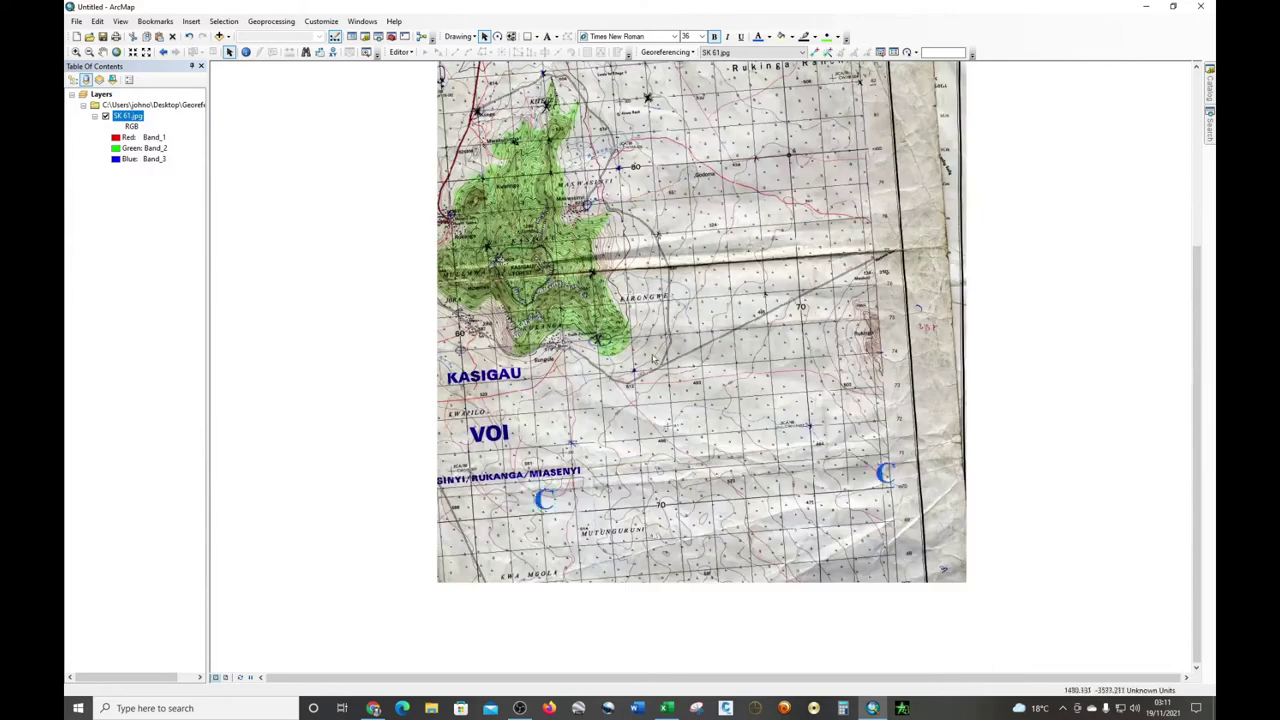
{"action": "left_click", "coordinate": [103, 51]}
{"action": "left_click_drag", "start_coordinate": [574, 250], "coordinate": [630, 348]}
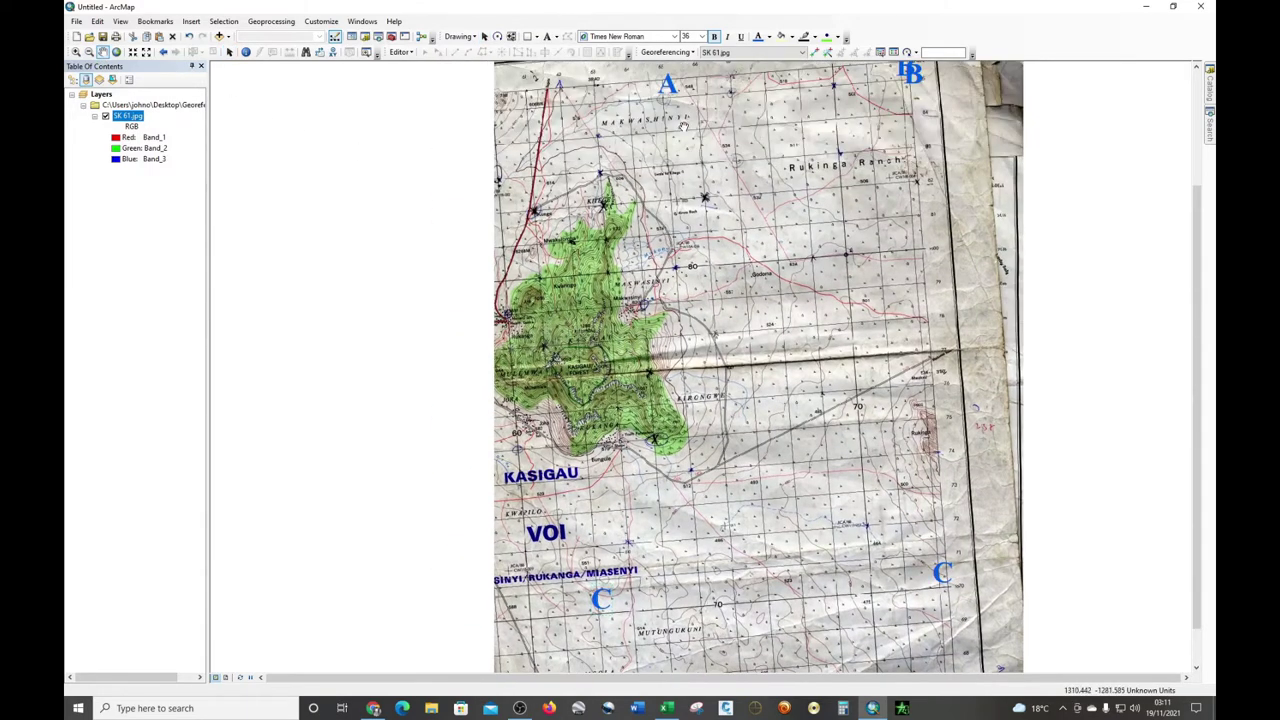
{"action": "left_click", "coordinate": [229, 51]}
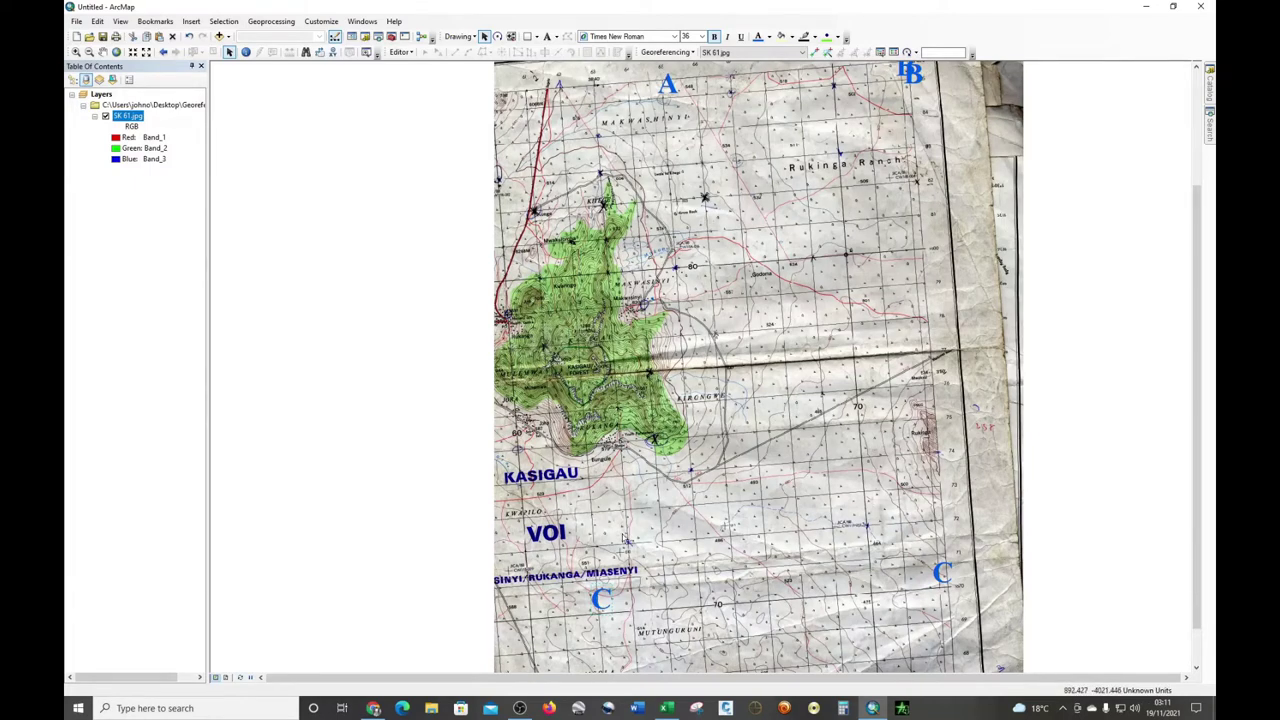
{"action": "left_click_drag", "start_coordinate": [601, 598], "coordinate": [700, 594]}
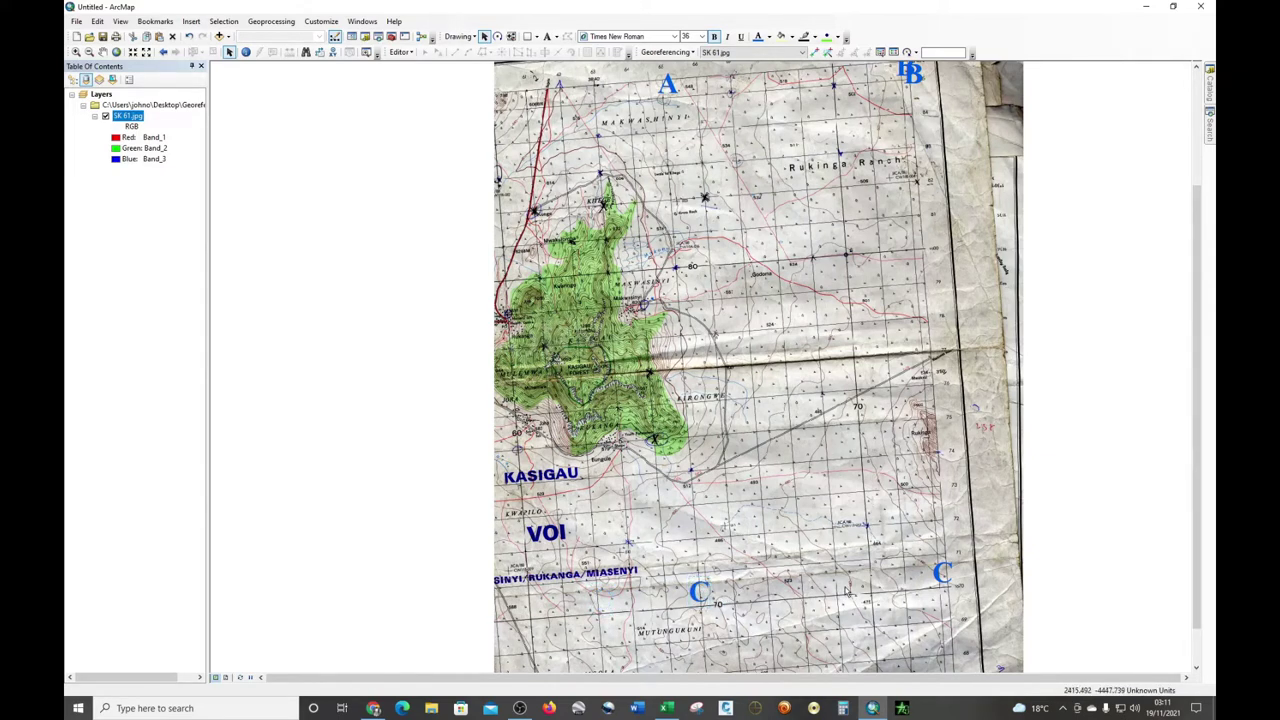
Change the text of the copied label at easting 65, northing 70 to "D".
{"action": "double_click", "coordinate": [699, 592]}
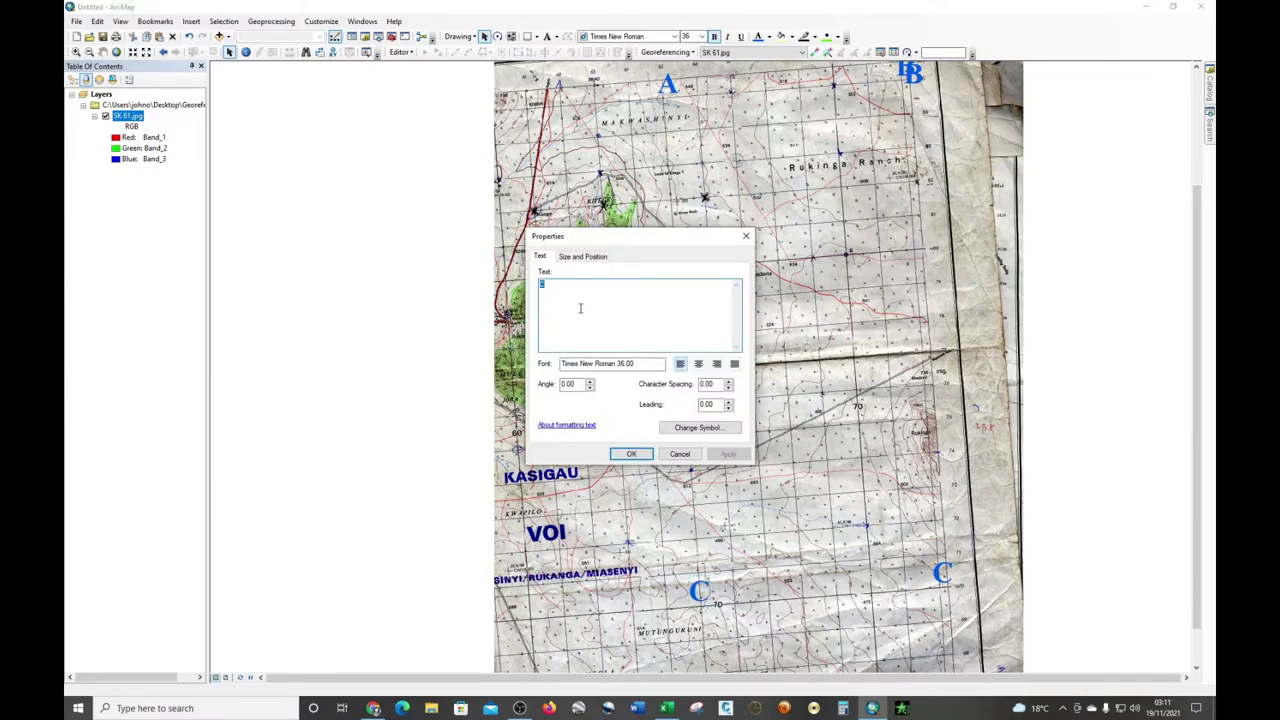
{"action": "type", "text": "D"}
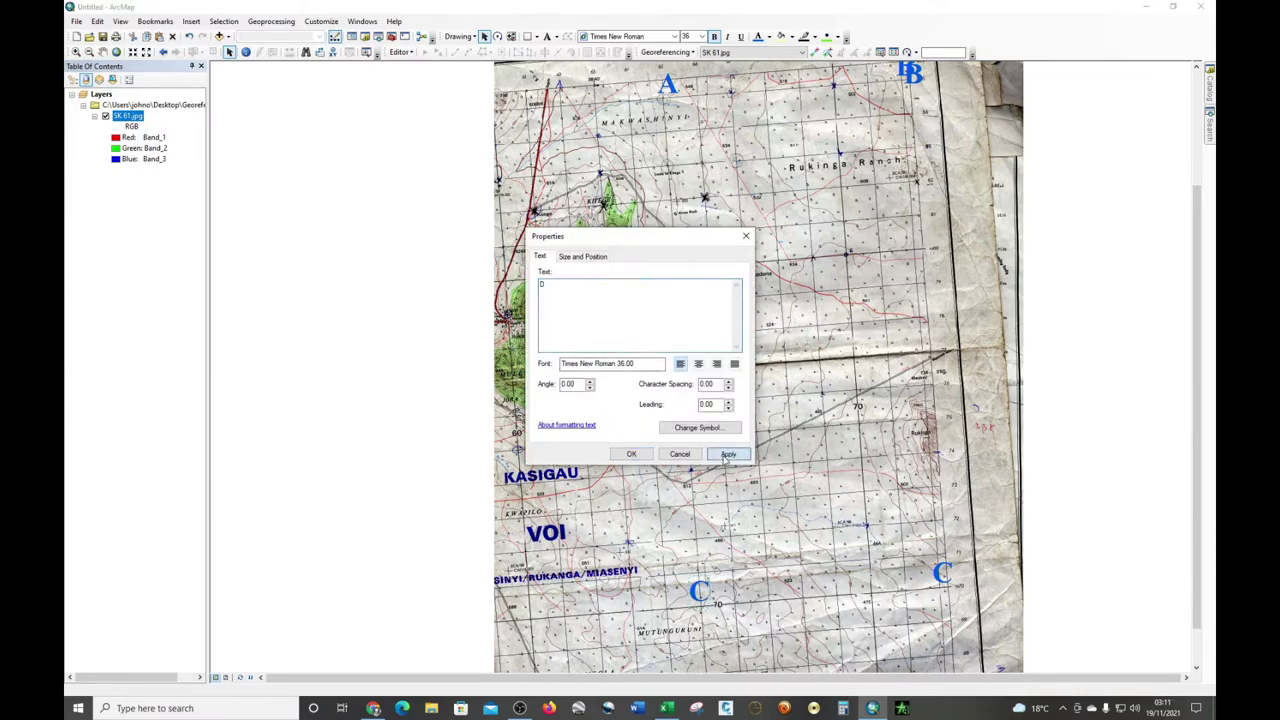
{"action": "left_click", "coordinate": [728, 454]}
{"action": "left_click", "coordinate": [636, 455]}
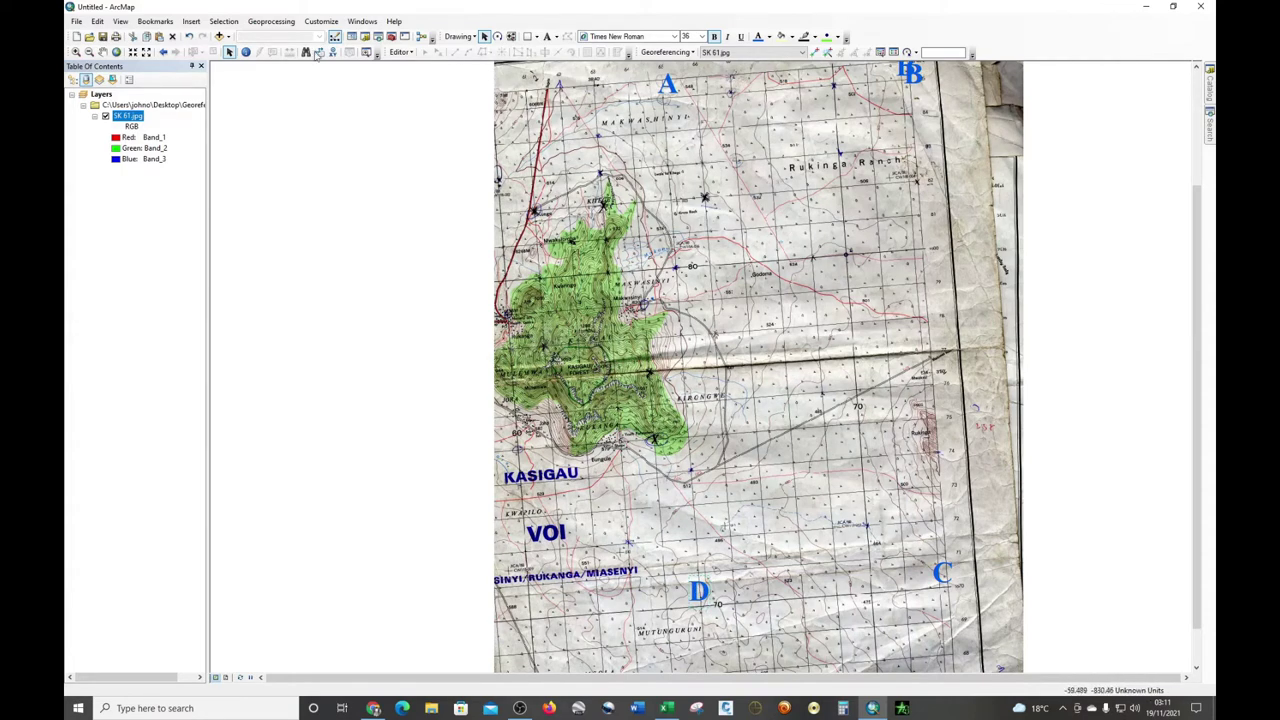
Clear the duplicate "B" label beside the original at easting 72, northing 85.
{"action": "left_click", "coordinate": [102, 51]}
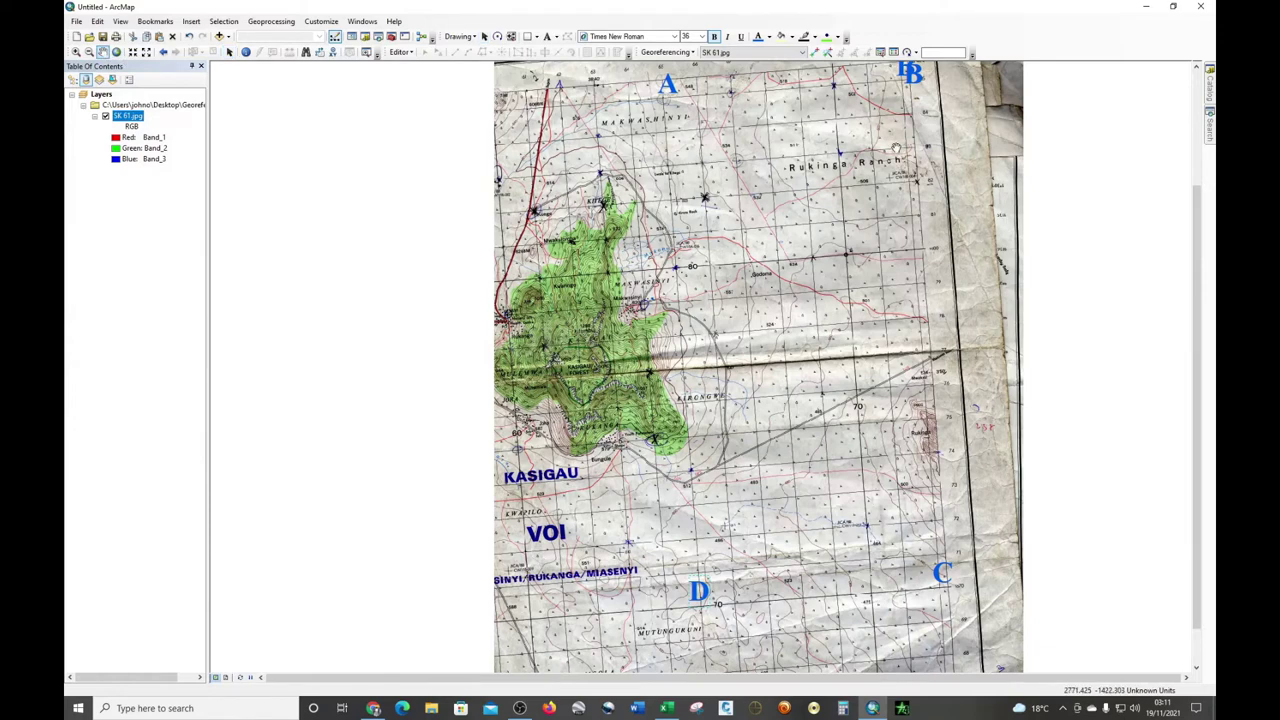
{"action": "left_click_drag", "start_coordinate": [897, 170], "coordinate": [829, 322]}
{"action": "left_click_drag", "start_coordinate": [843, 226], "coordinate": [843, 312]}
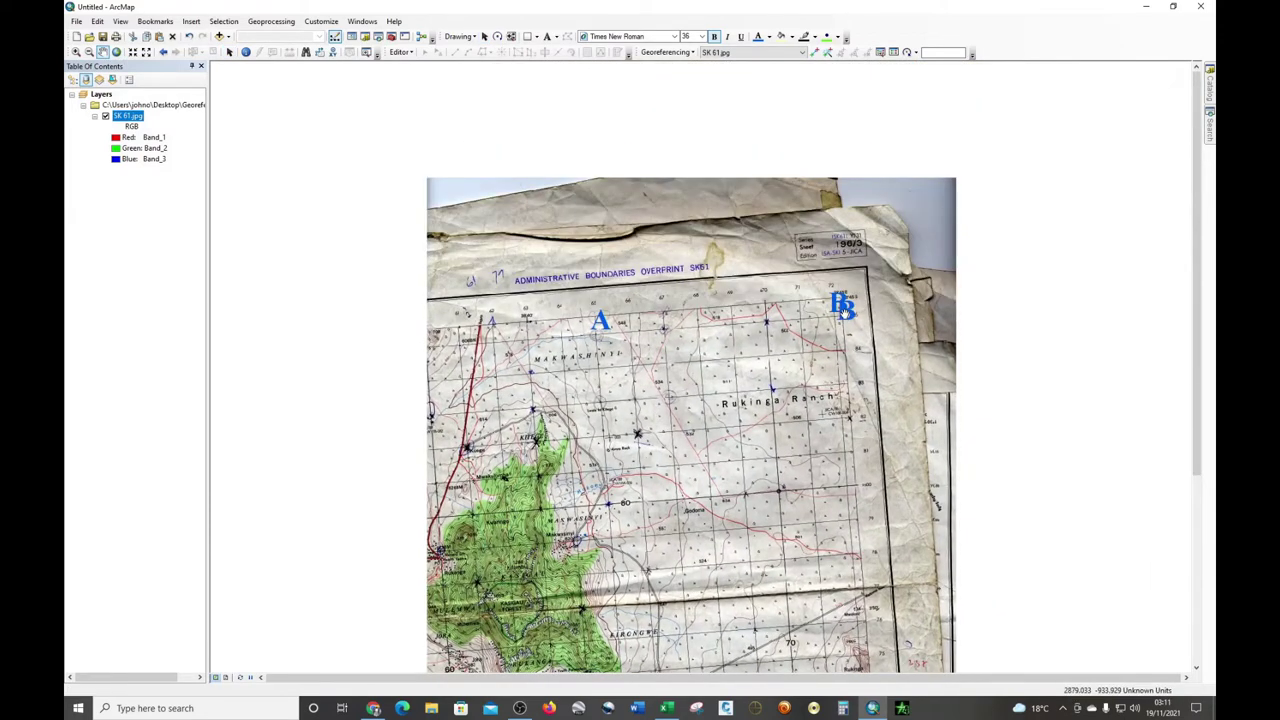
{"action": "left_click", "coordinate": [229, 53]}
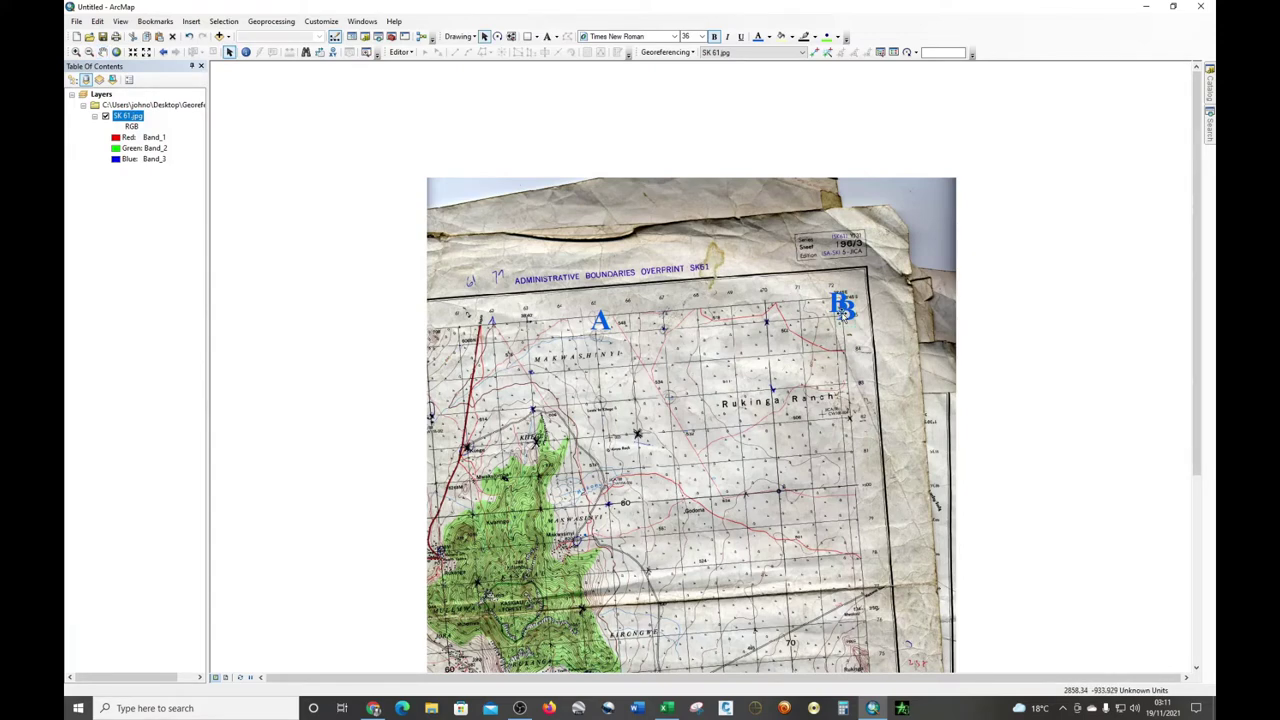
{"action": "mouse_move", "coordinate": [843, 312]}
{"action": "left_mouse_down"}
{"action": "mouse_move", "coordinate": [796, 335]}
{"action": "mouse_move", "coordinate": [835, 304]}
{"action": "left_mouse_up"}
{"action": "left_click", "coordinate": [733, 299]}
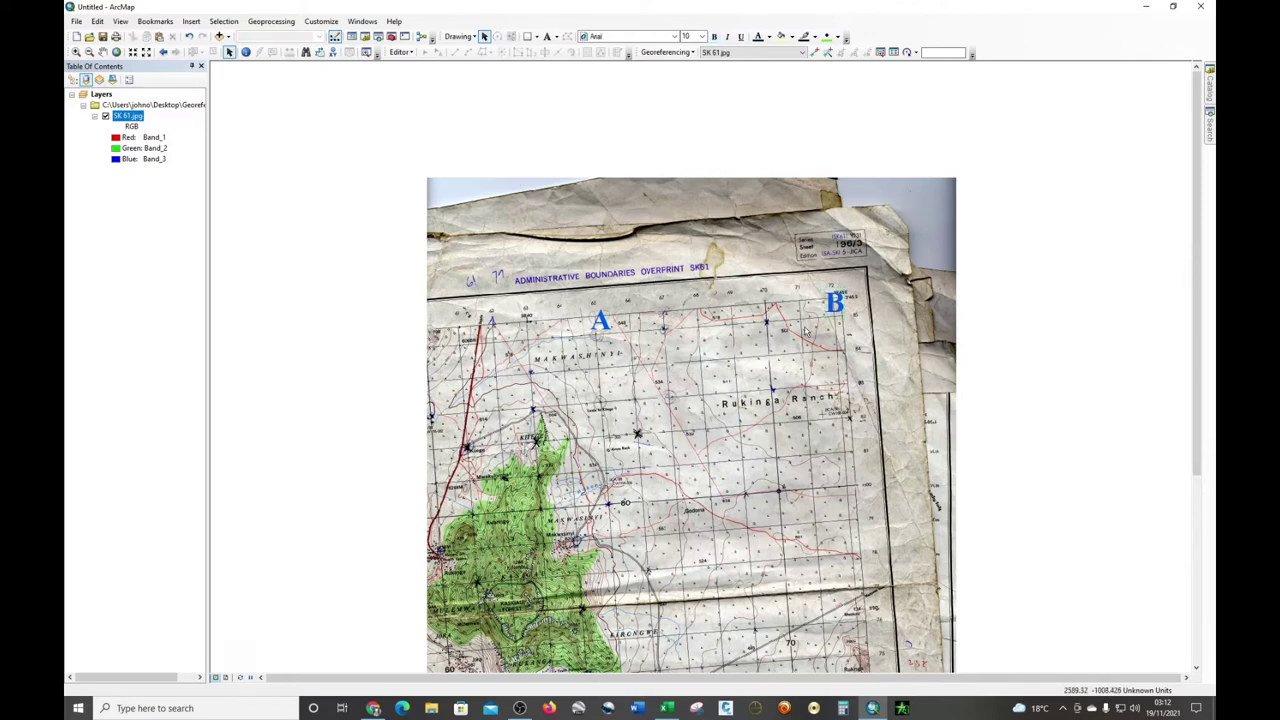
Inspect the placement of the label "A" against the easting and northing grid lines up close.
{"action": "scroll", "coordinate": [835, 300], "scroll_direction": "up", "scroll_amount": 2}
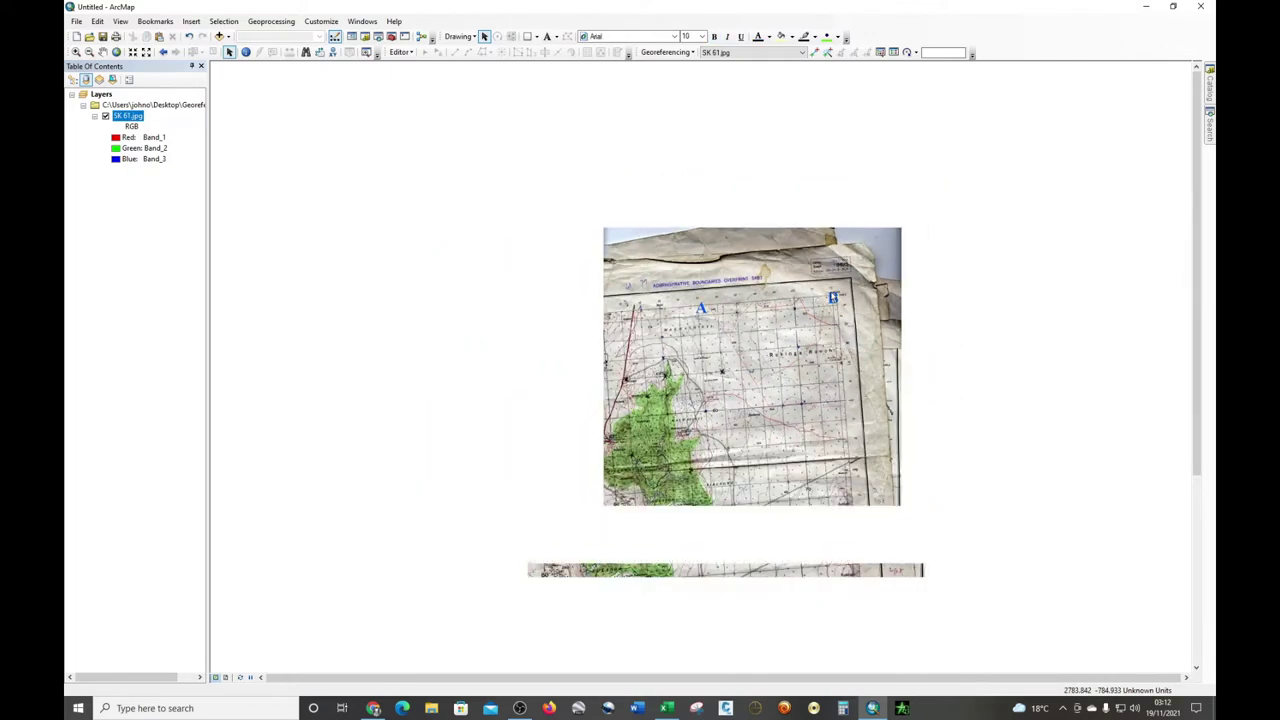
{"action": "scroll", "coordinate": [335, 350], "scroll_direction": "up", "scroll_amount": 3}
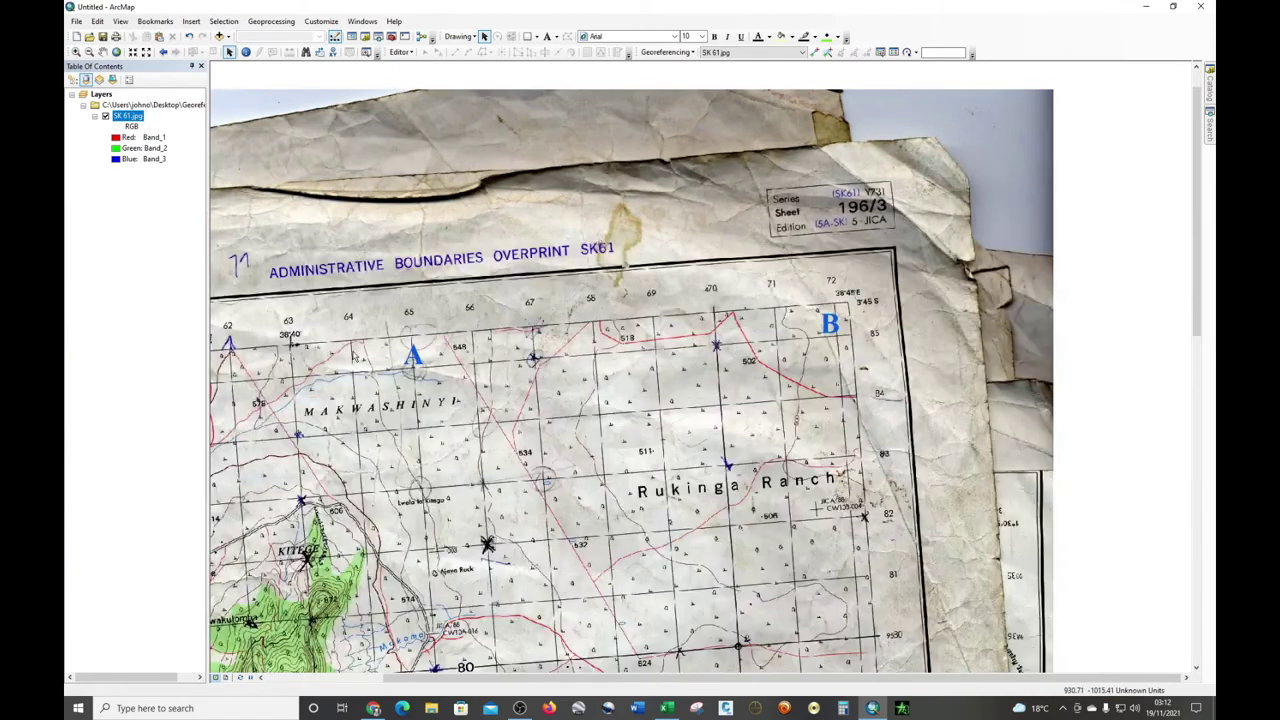
{"action": "scroll", "coordinate": [335, 353], "scroll_direction": "up", "scroll_amount": 1}
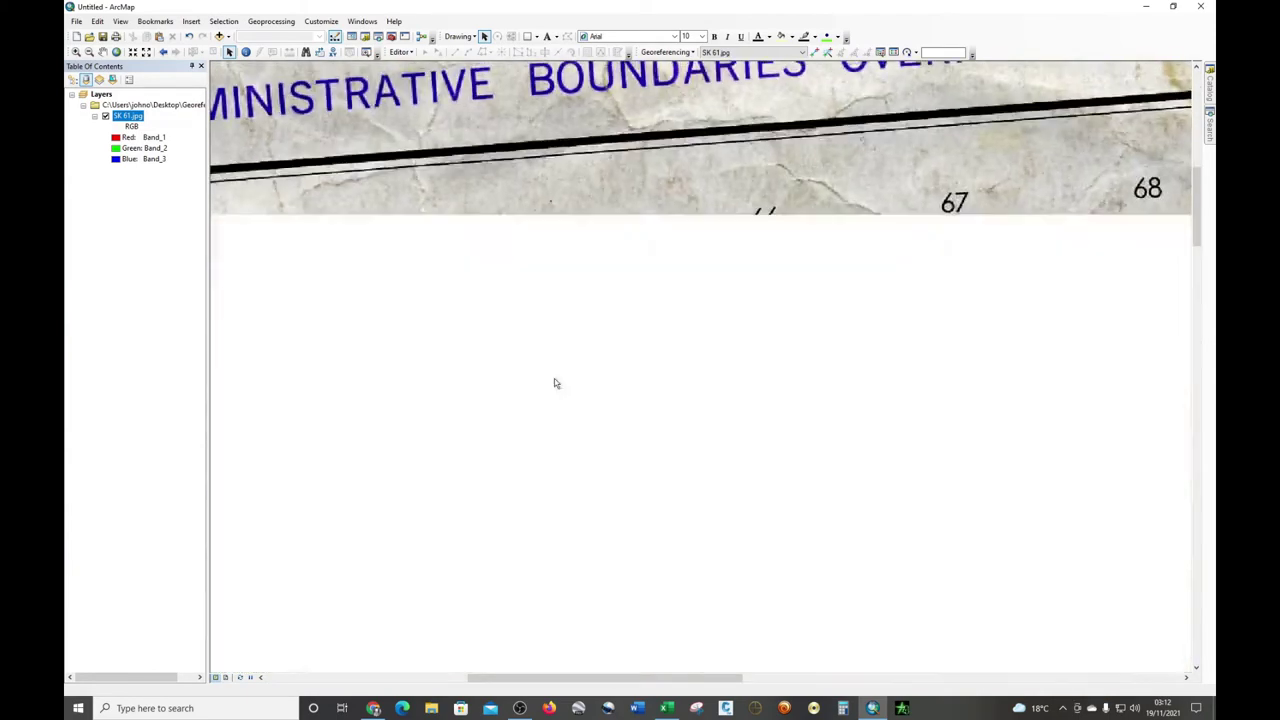
{"action": "scroll", "coordinate": [592, 398], "scroll_direction": "down", "scroll_amount": 2}
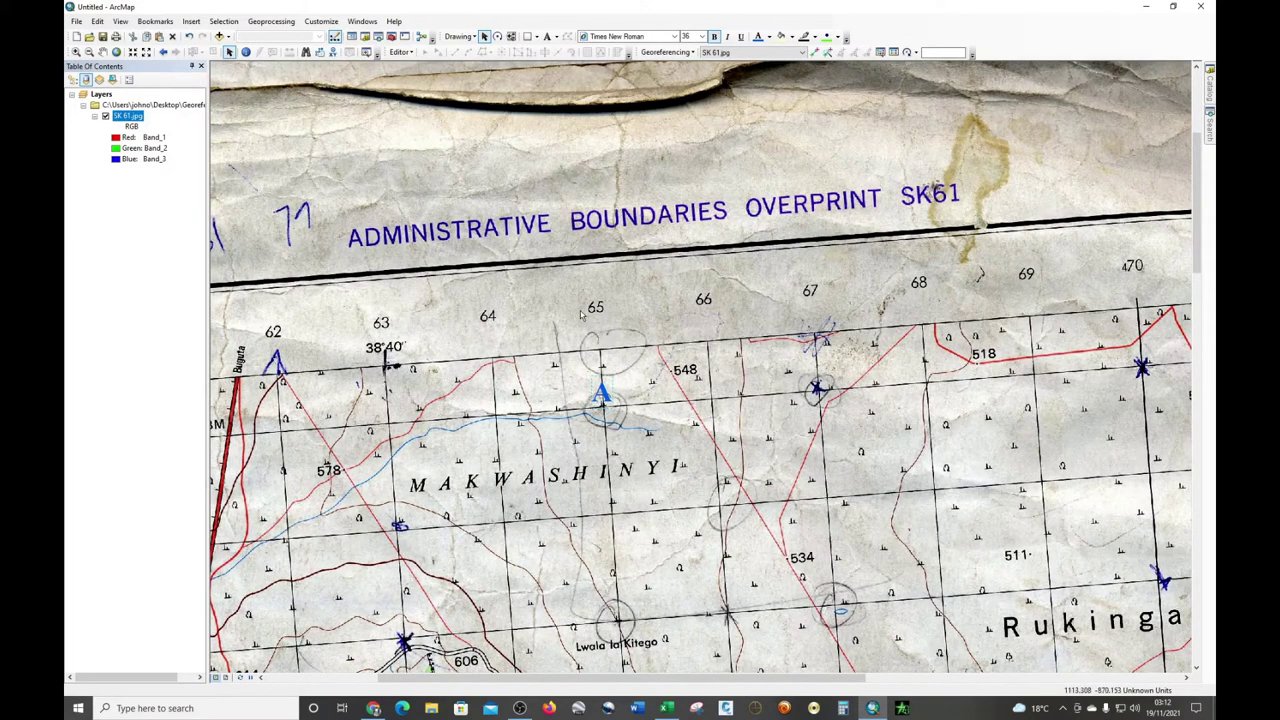
{"action": "scroll", "coordinate": [490, 318], "scroll_direction": "down", "scroll_amount": 1}
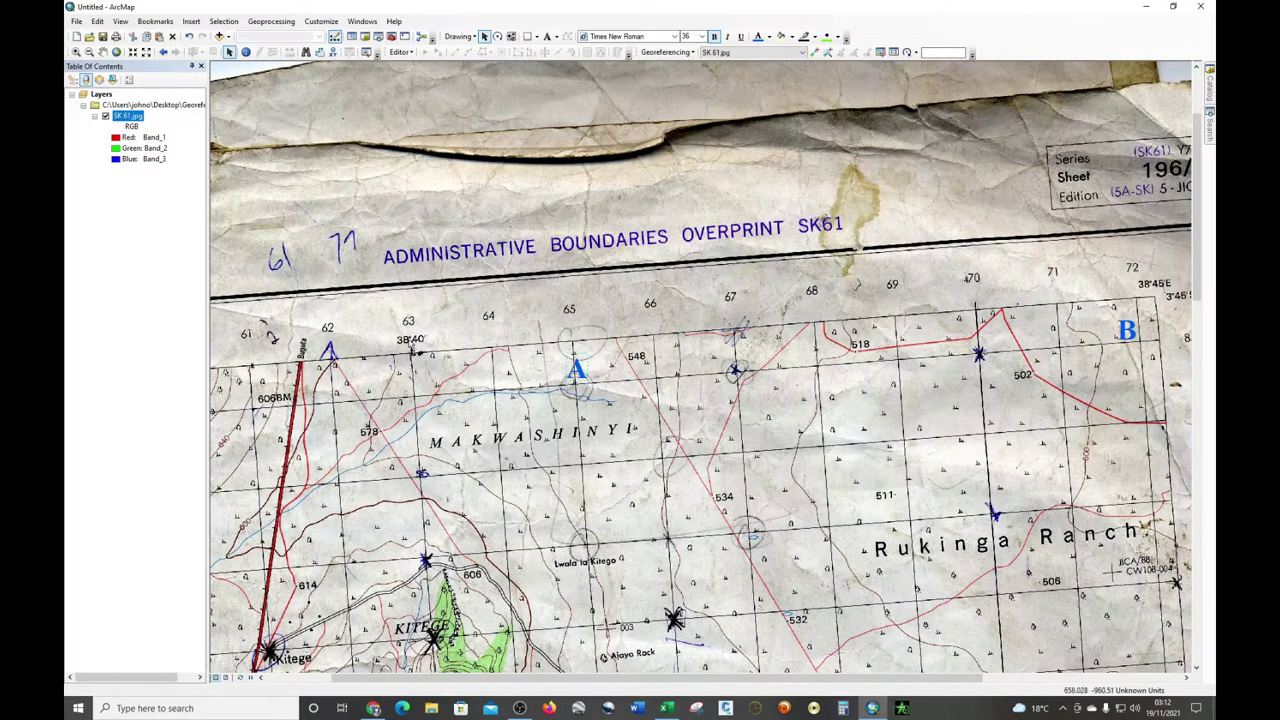
Switch to the GCP.xlsx workbook in Excel, narrow its window and place it beside the map so stations A and B stay visible.
{"action": "left_click", "coordinate": [666, 708]}
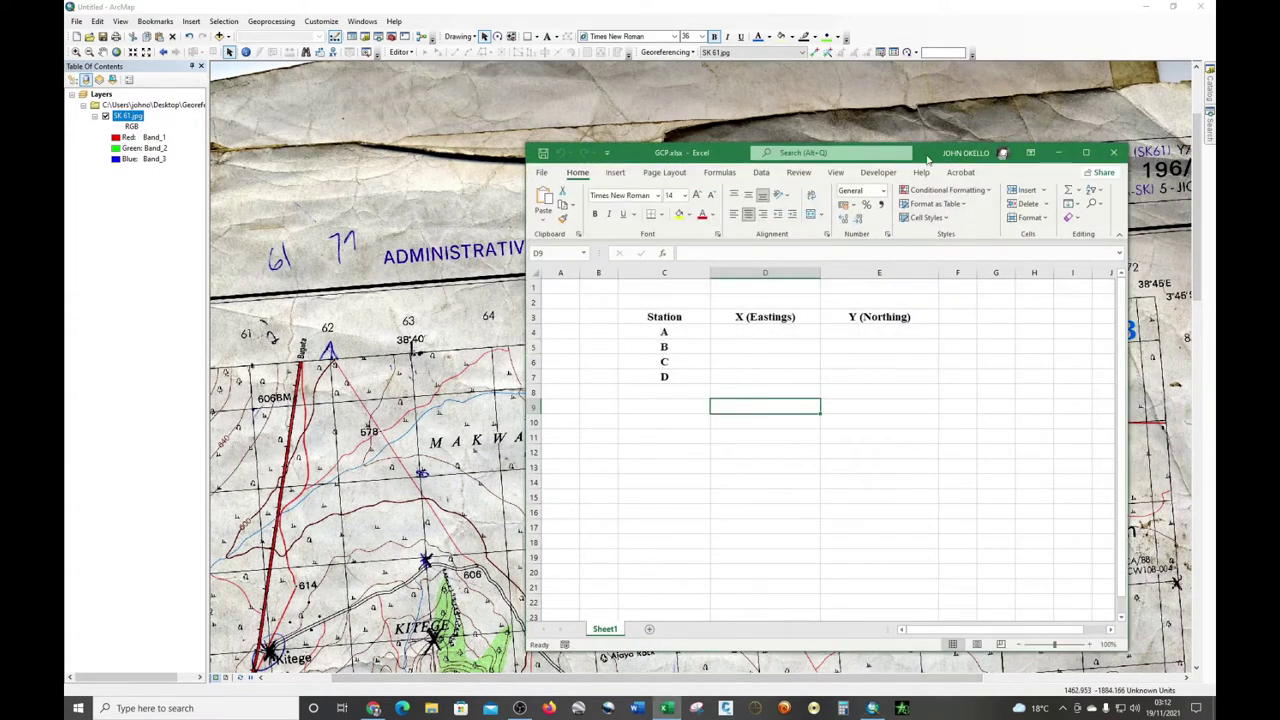
{"action": "left_click_drag", "start_coordinate": [930, 153], "coordinate": [605, 224]}
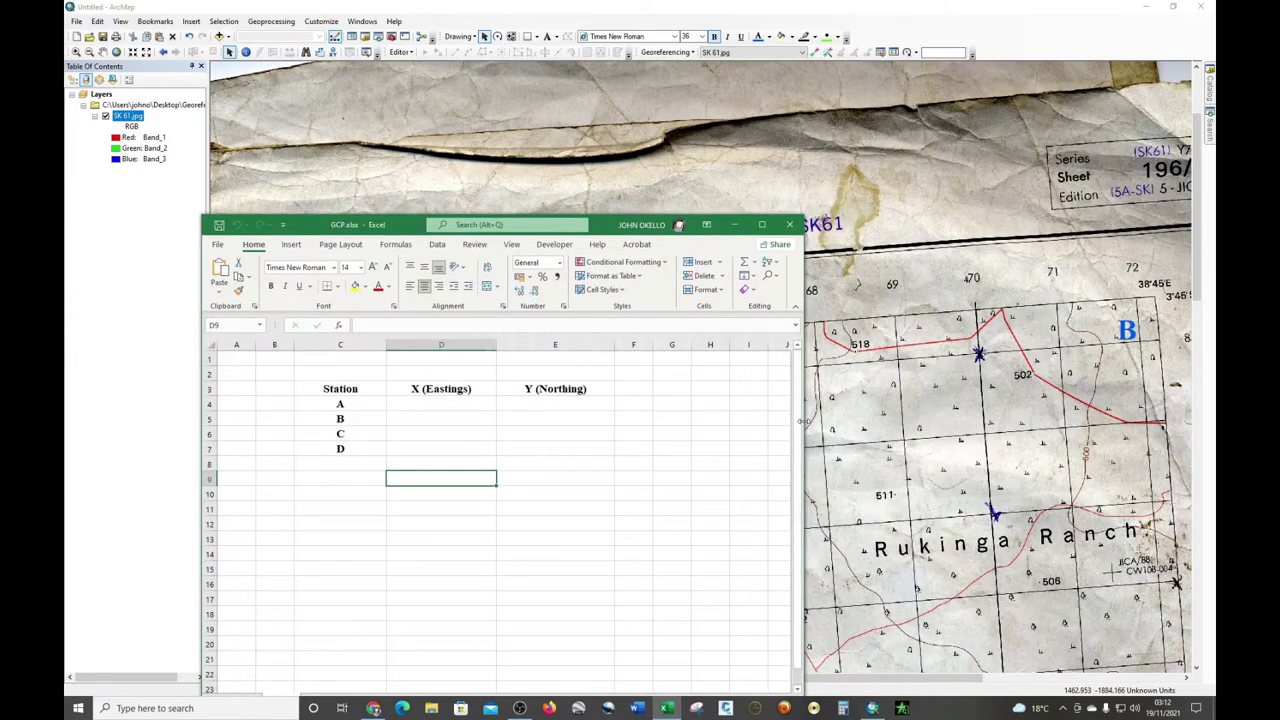
{"action": "left_click_drag", "start_coordinate": [798, 428], "coordinate": [657, 435]}
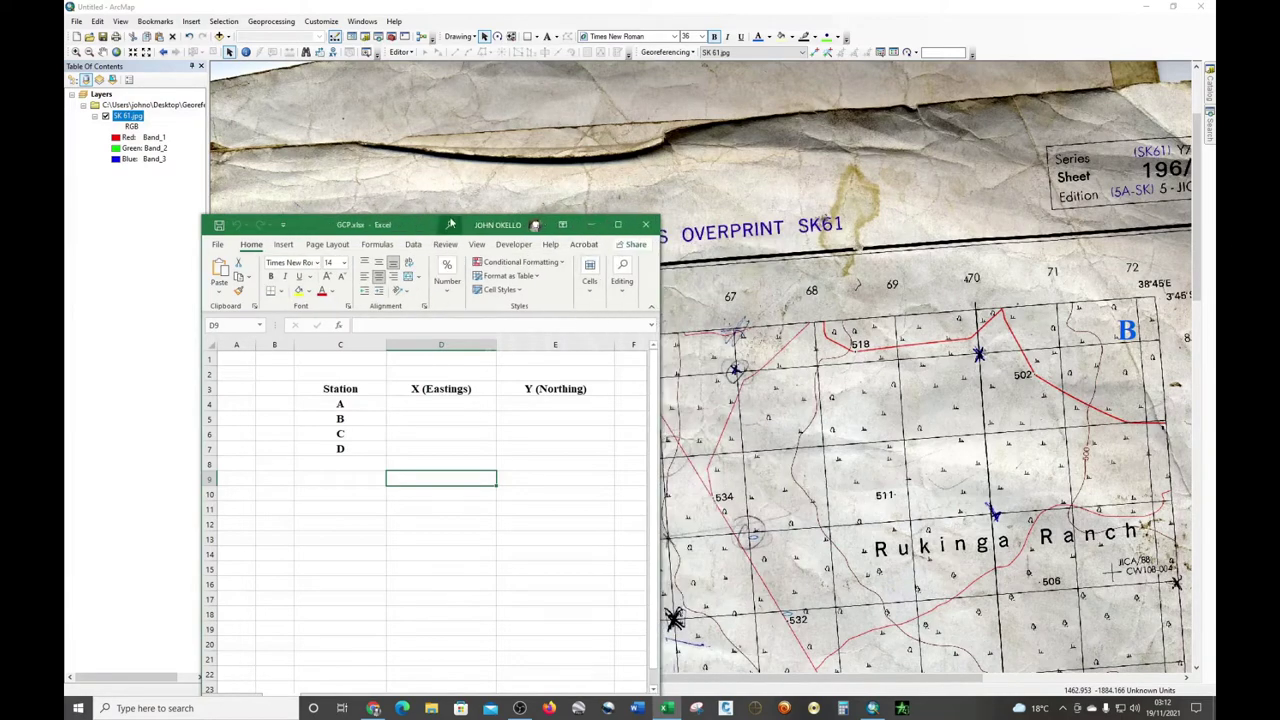
{"action": "left_click_drag", "start_coordinate": [418, 224], "coordinate": [300, 207]}
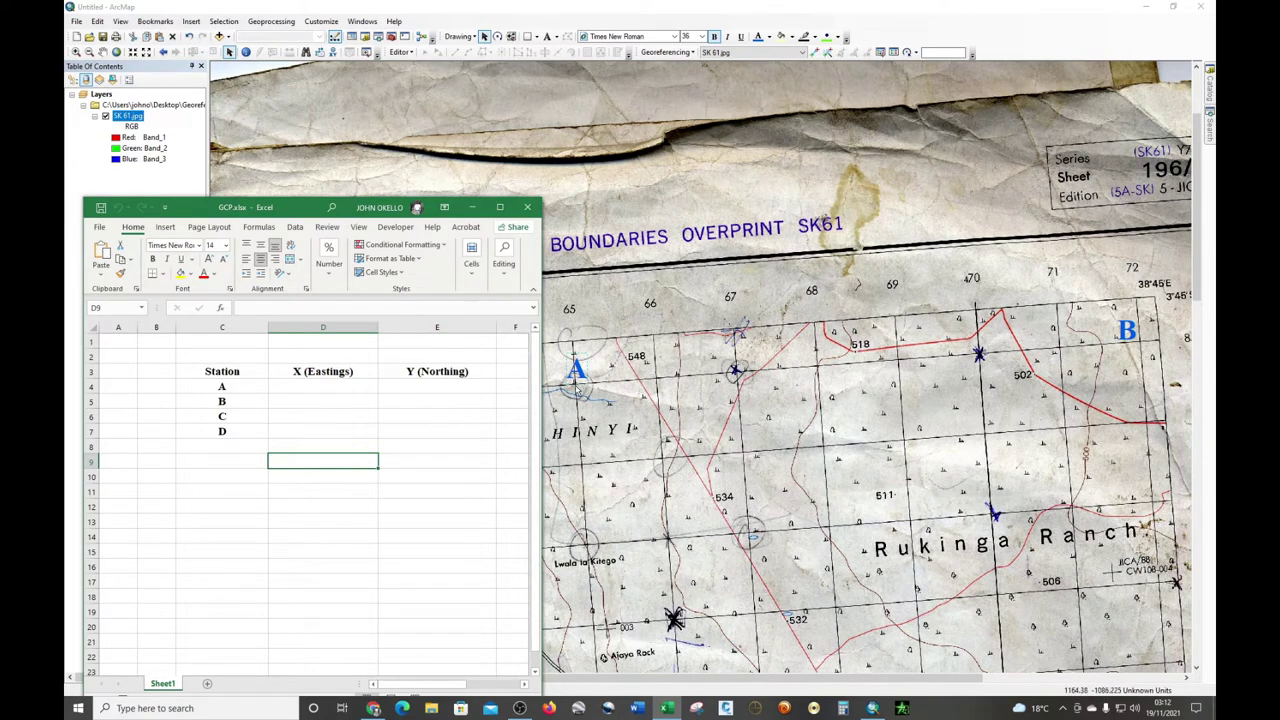
Enter 465 as the X (Eastings) value of station A and shift the workbook window off the map's western half.
{"action": "left_click", "coordinate": [344, 388]}
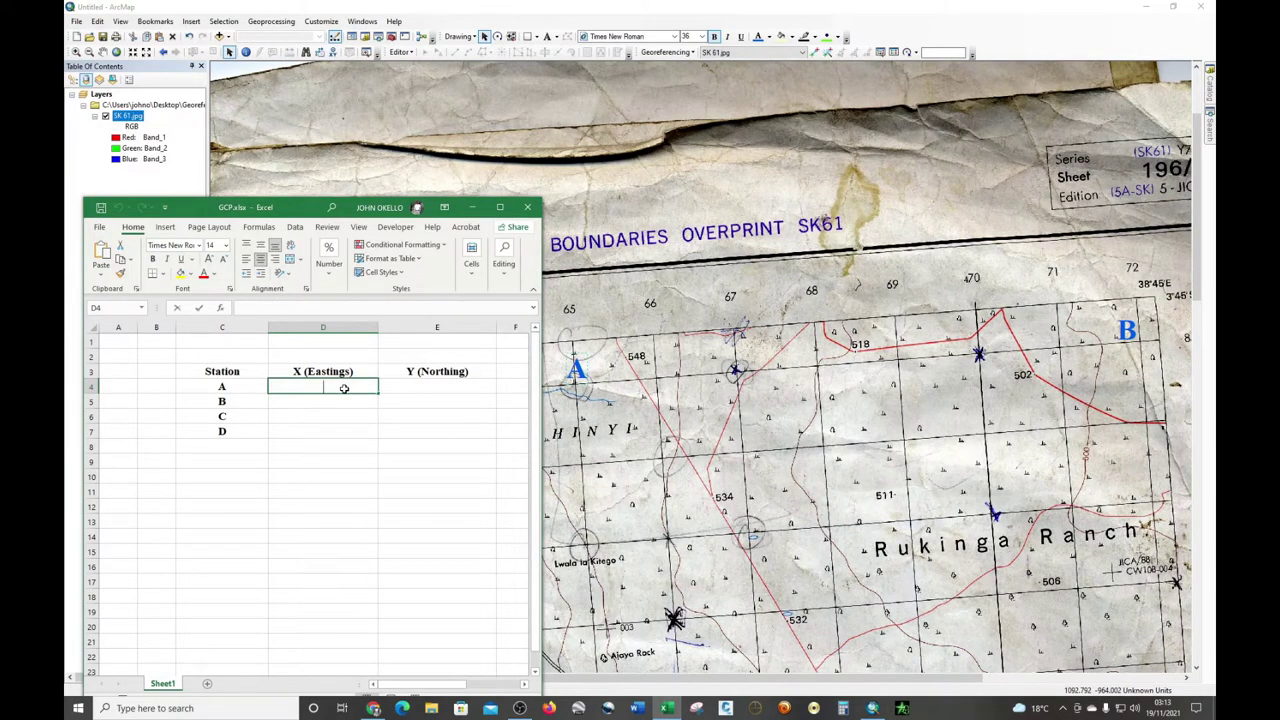
{"action": "type", "text": "465"}
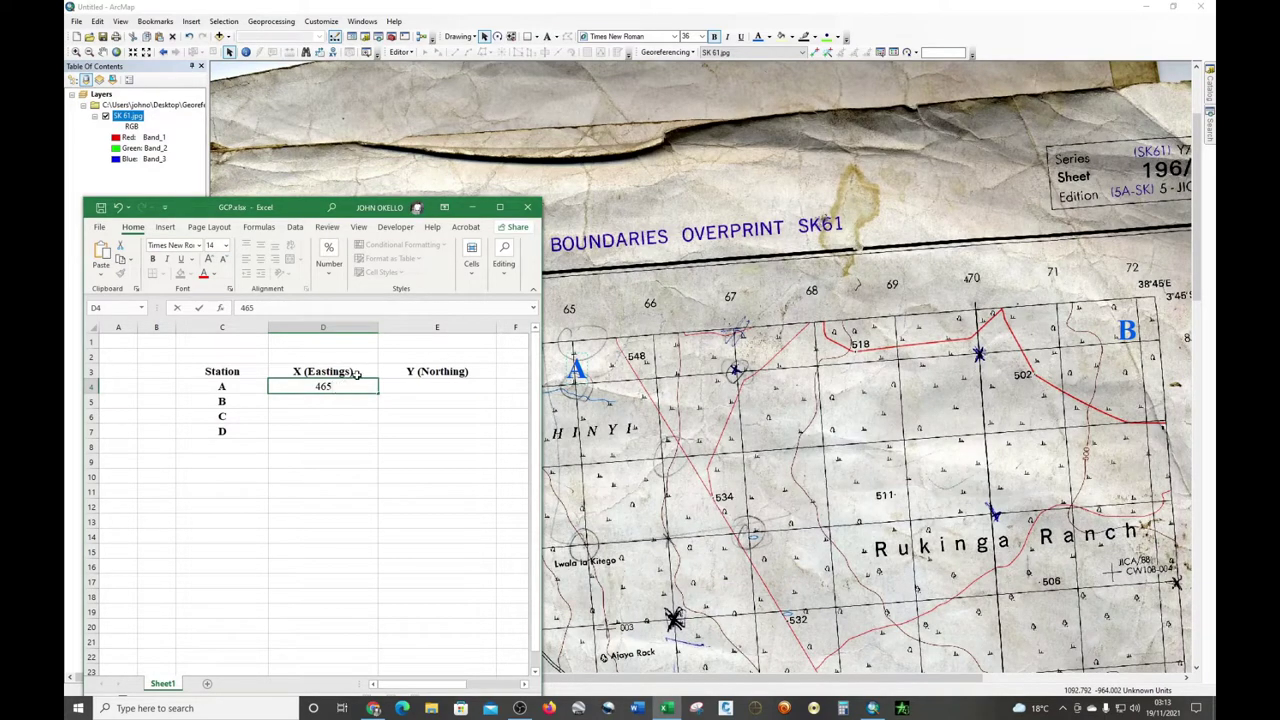
{"action": "left_click_drag", "start_coordinate": [303, 207], "coordinate": [840, 191]}
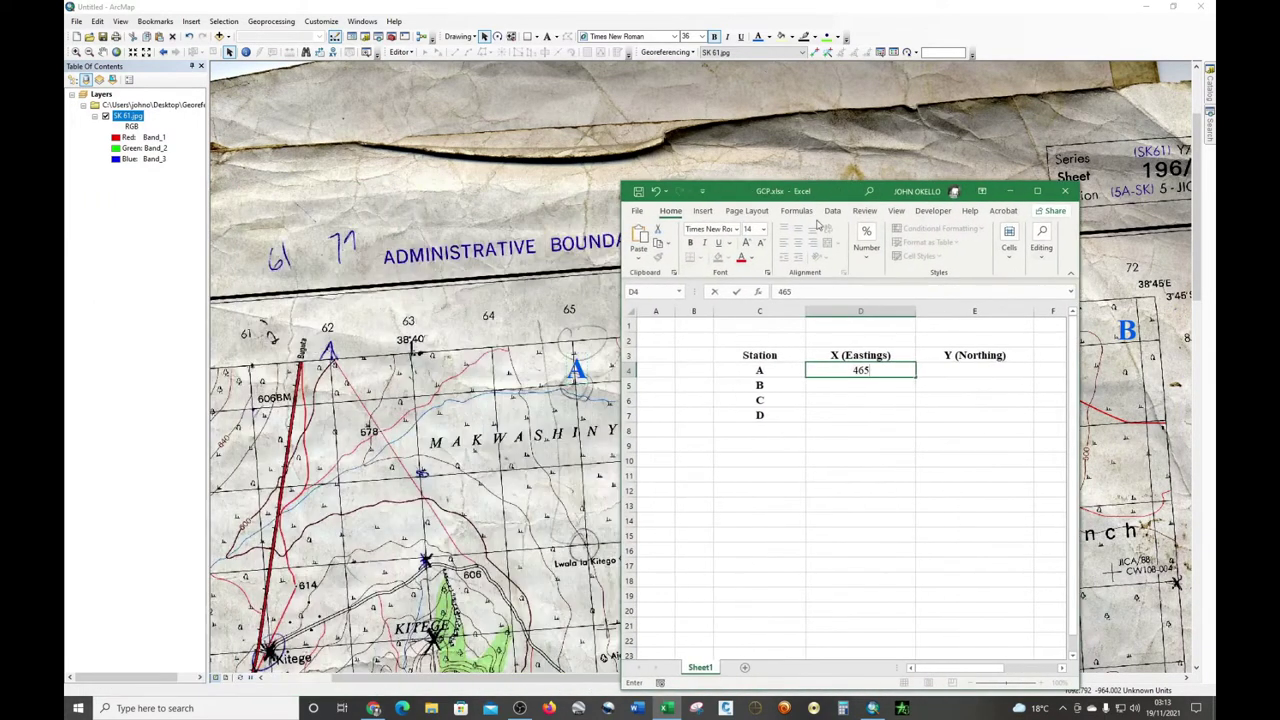
Enter the grid multiplier 1000 in cell A4 and move the workbook window back beside the labels "A" and "B".
{"action": "left_click", "coordinate": [649, 370]}
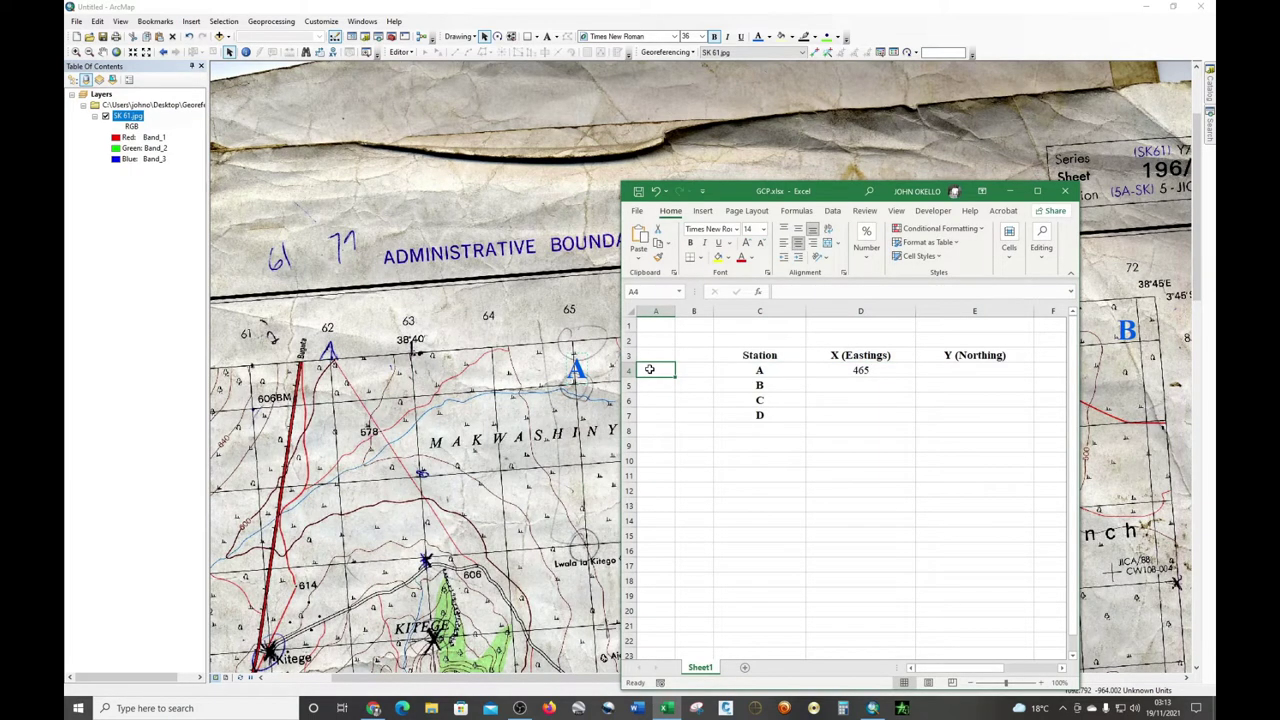
{"action": "type", "text": "1000"}
{"action": "left_click", "coordinate": [654, 398]}
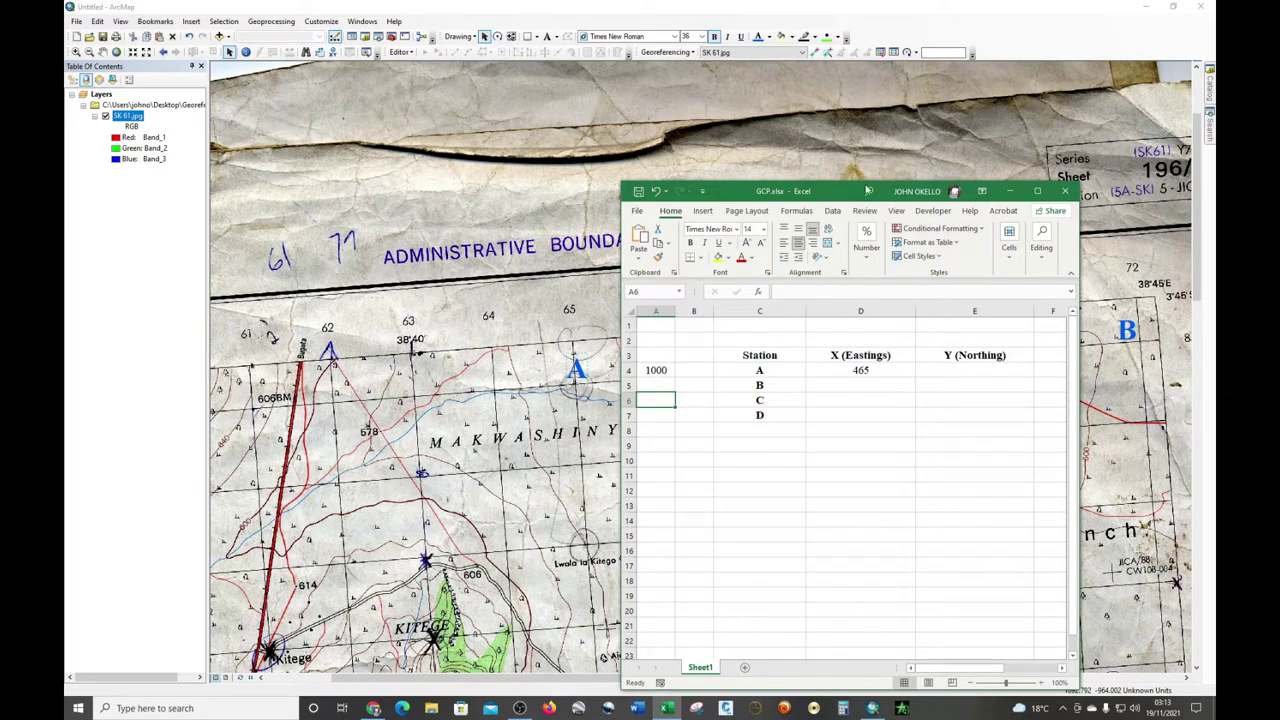
{"action": "left_click_drag", "start_coordinate": [829, 192], "coordinate": [312, 162]}
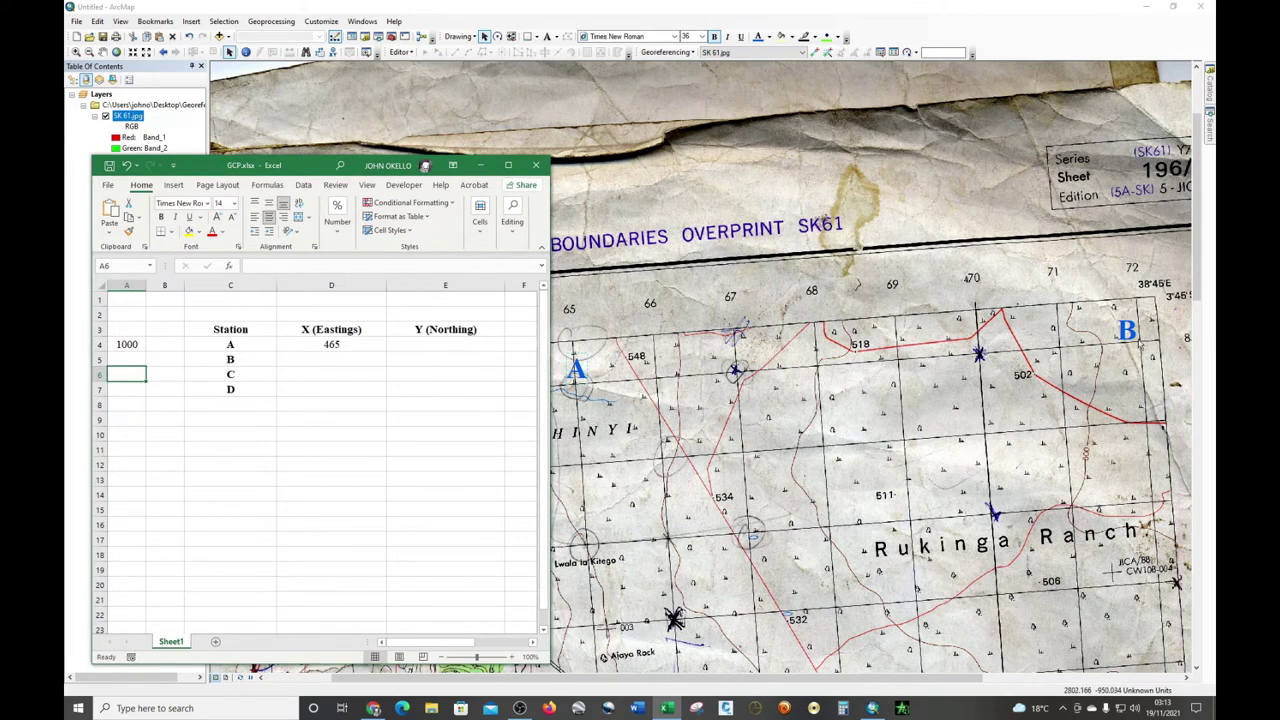
Check the northing labels along the map's eastern edge and enter 9585 as the Y (Northing) value of station A.
{"action": "left_click", "coordinate": [413, 343]}
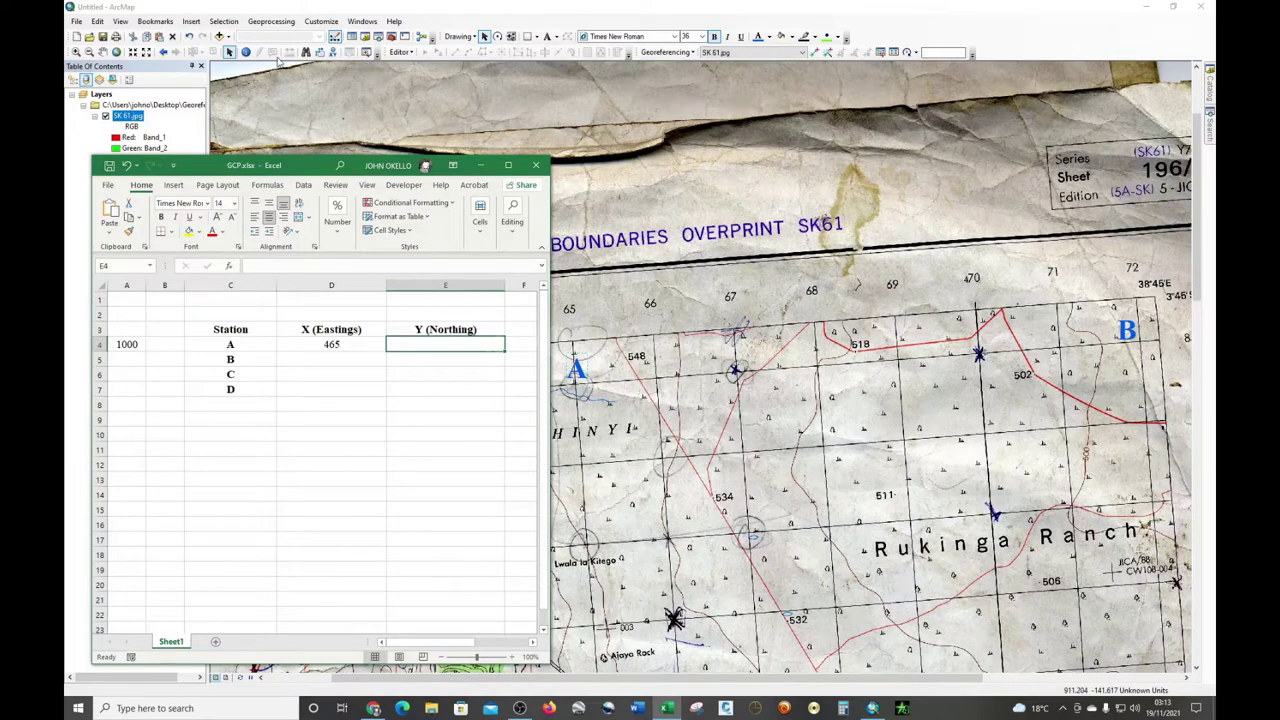
{"action": "left_click", "coordinate": [101, 52]}
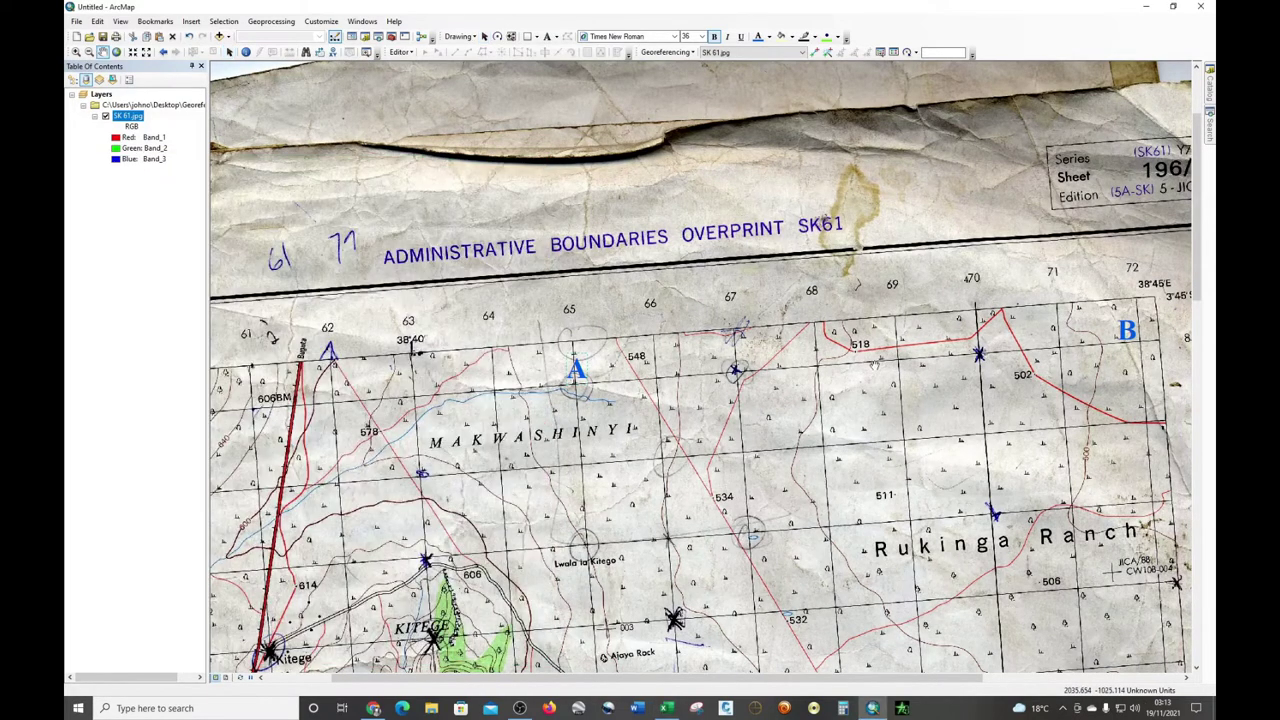
{"action": "left_click_drag", "start_coordinate": [1085, 455], "coordinate": [788, 285]}
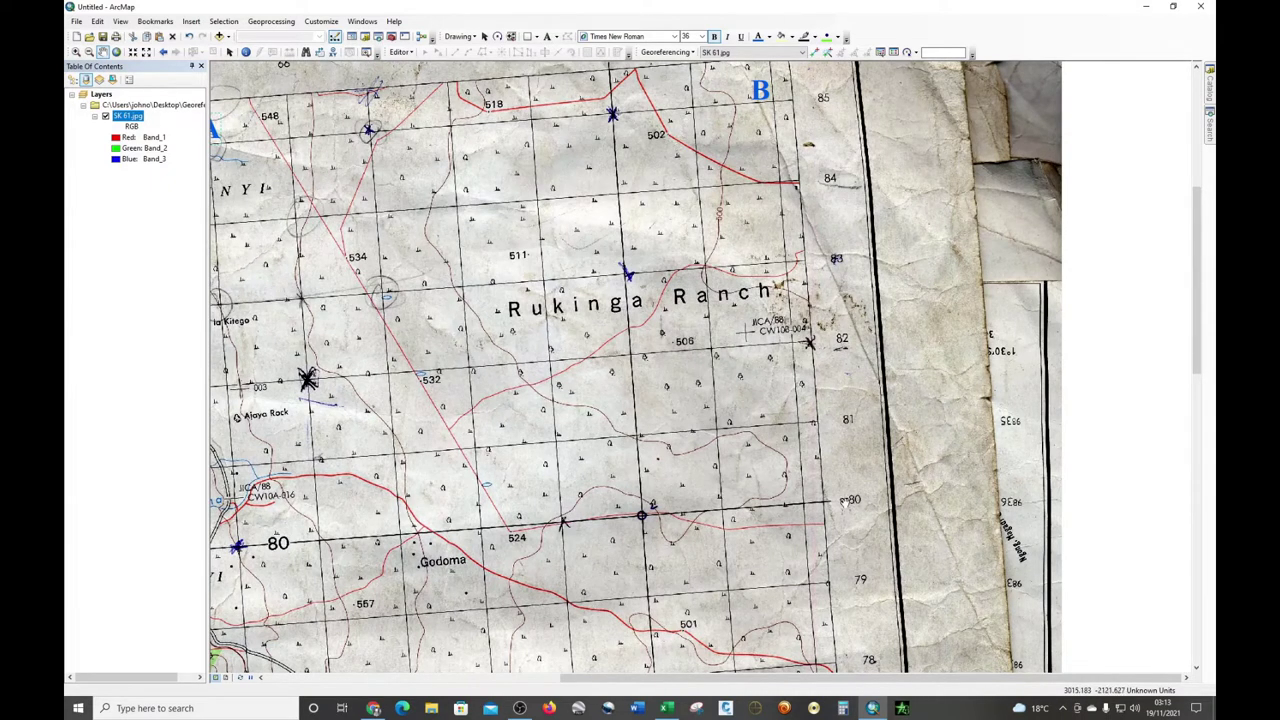
{"action": "left_click_drag", "start_coordinate": [852, 508], "coordinate": [936, 688]}
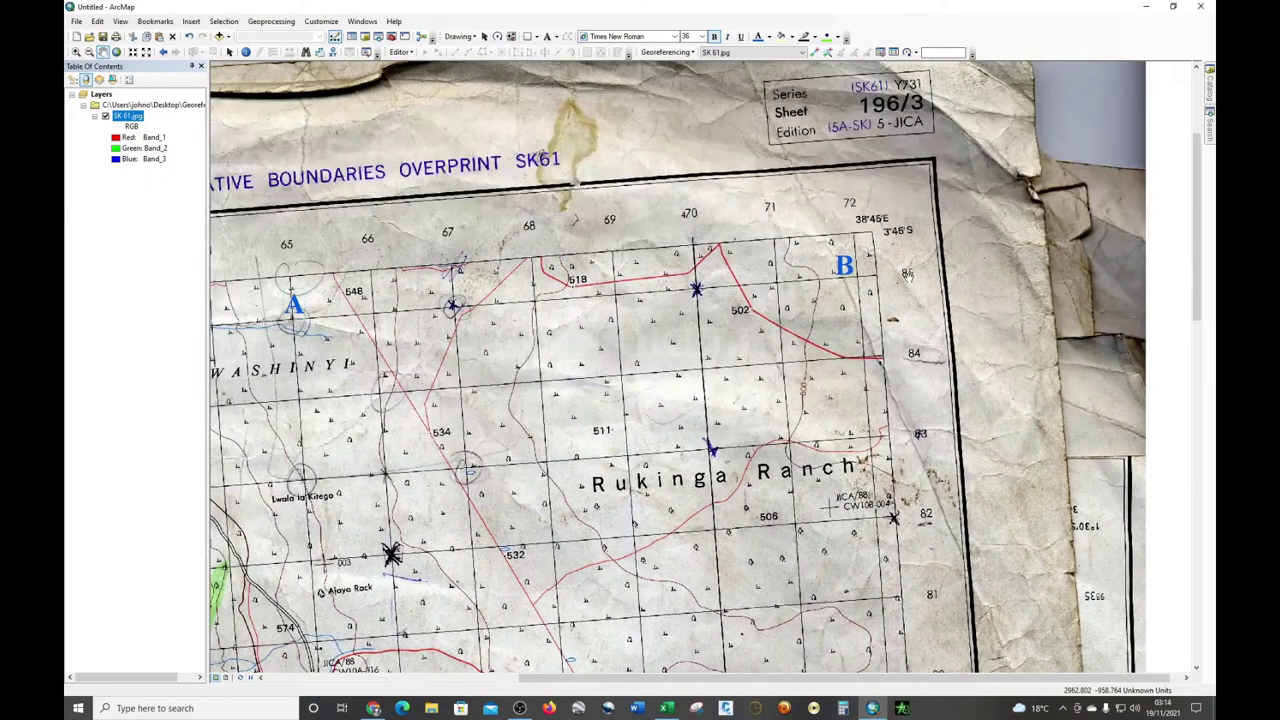
{"action": "left_click_drag", "start_coordinate": [910, 293], "coordinate": [932, 149]}
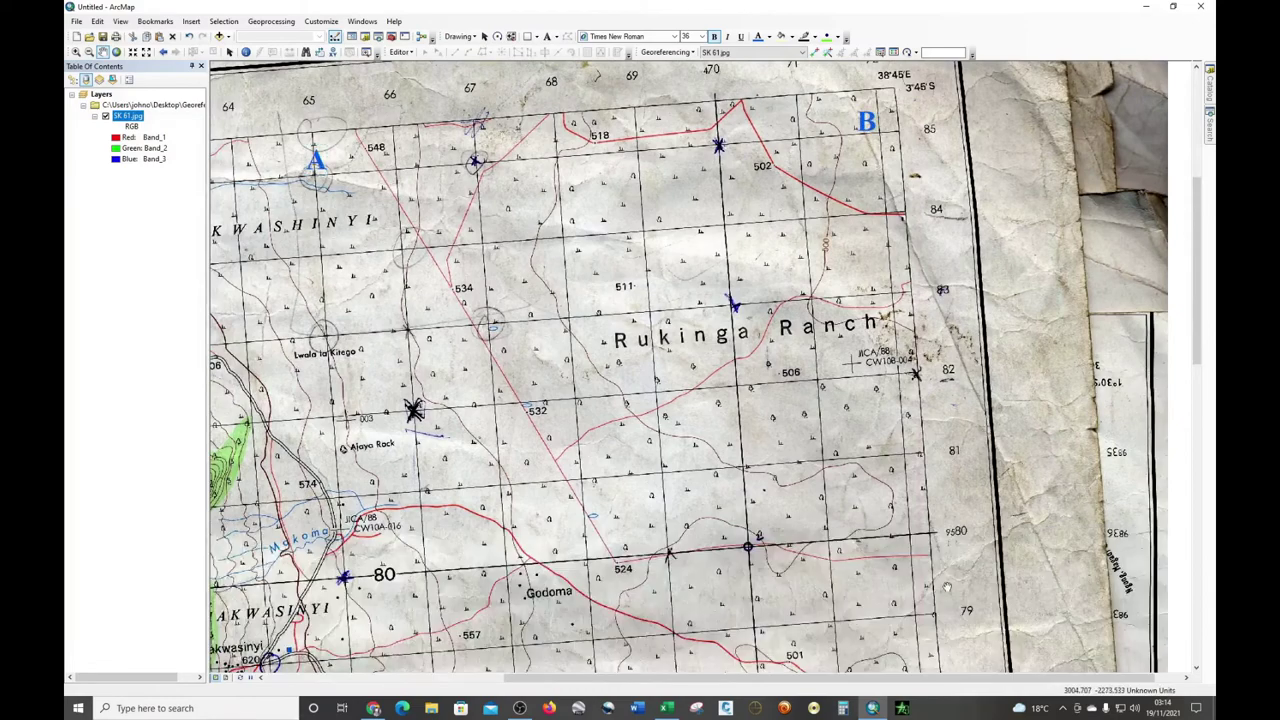
{"action": "left_click_drag", "start_coordinate": [950, 541], "coordinate": [982, 678]}
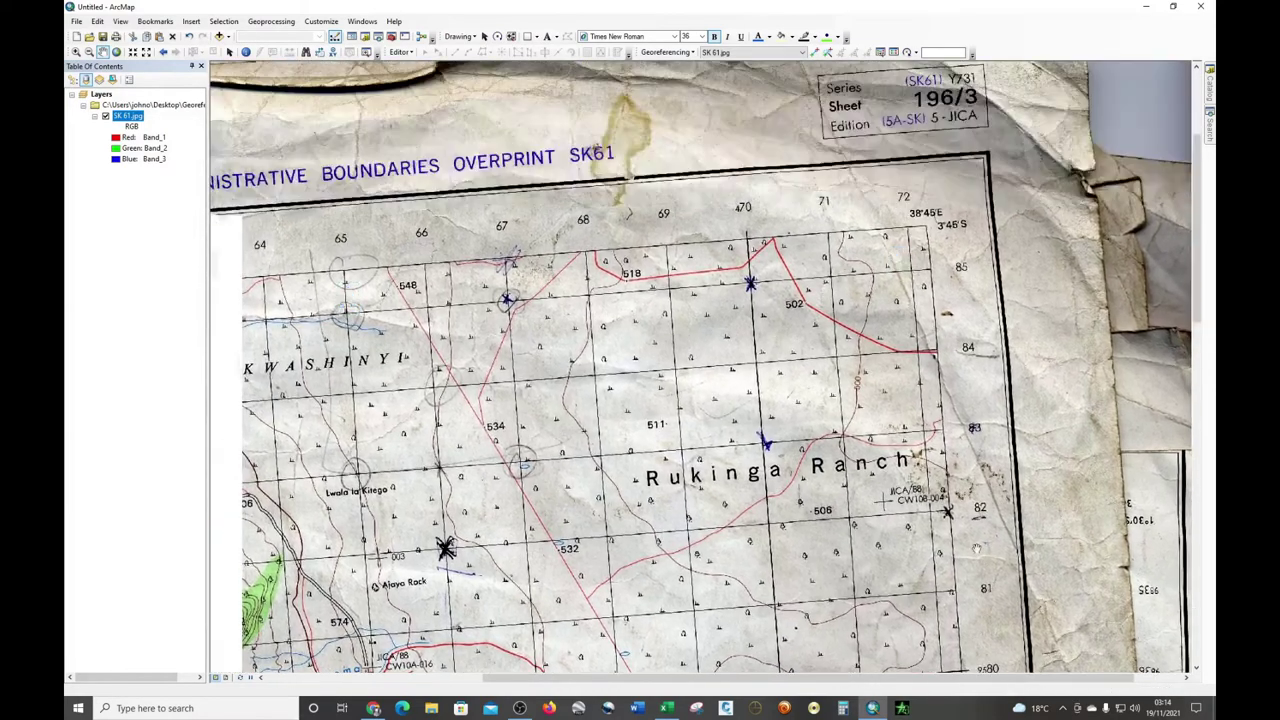
{"action": "left_click_drag", "start_coordinate": [1000, 560], "coordinate": [1049, 564]}
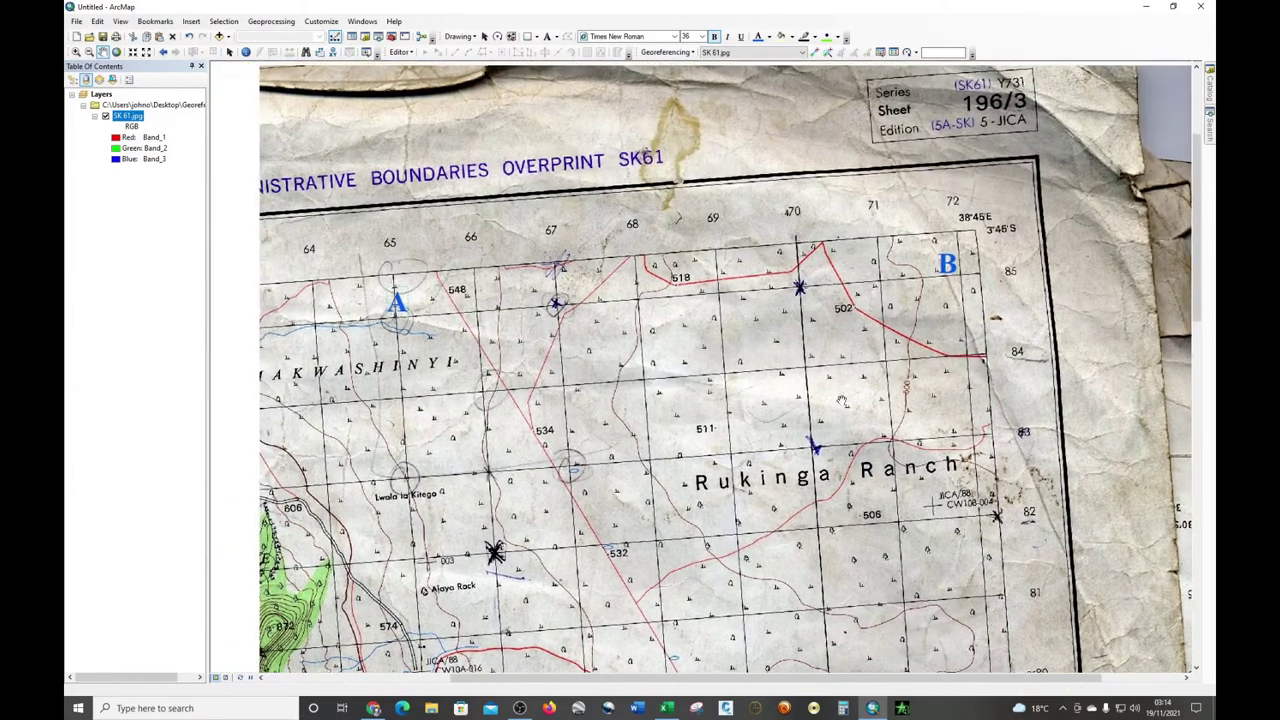
{"action": "left_click", "coordinate": [666, 708]}
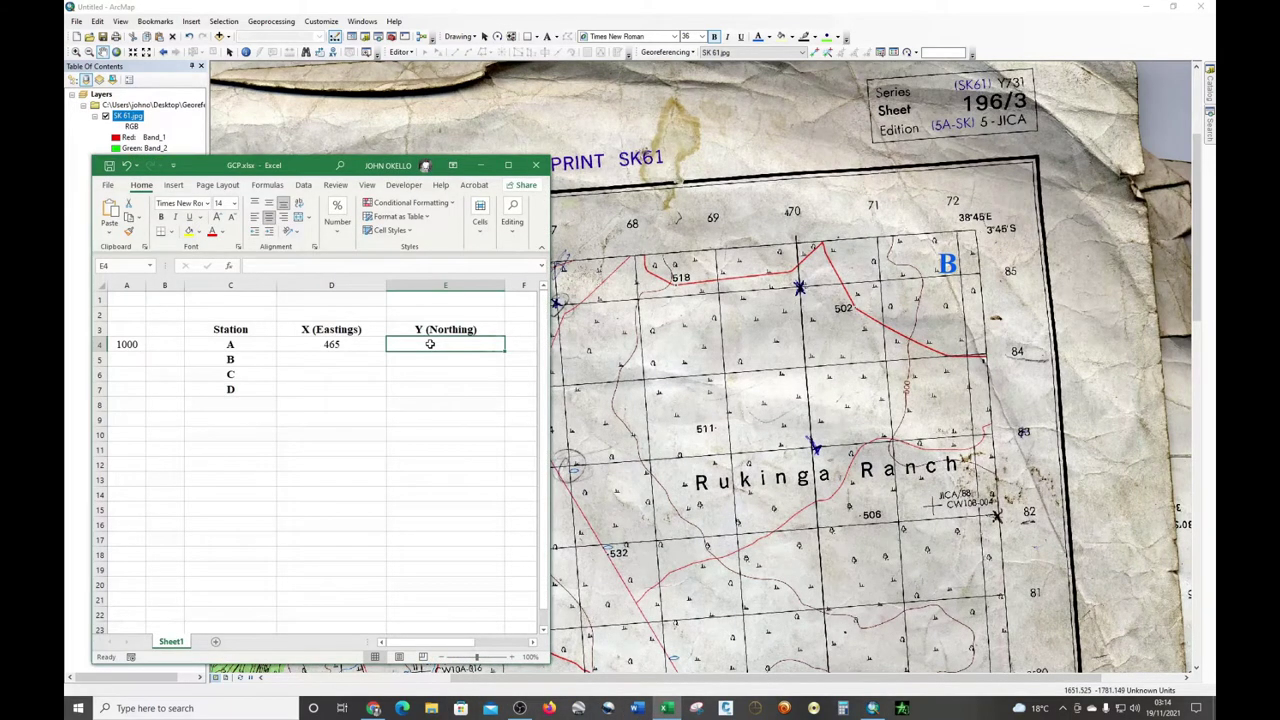
{"action": "type", "text": "9"}
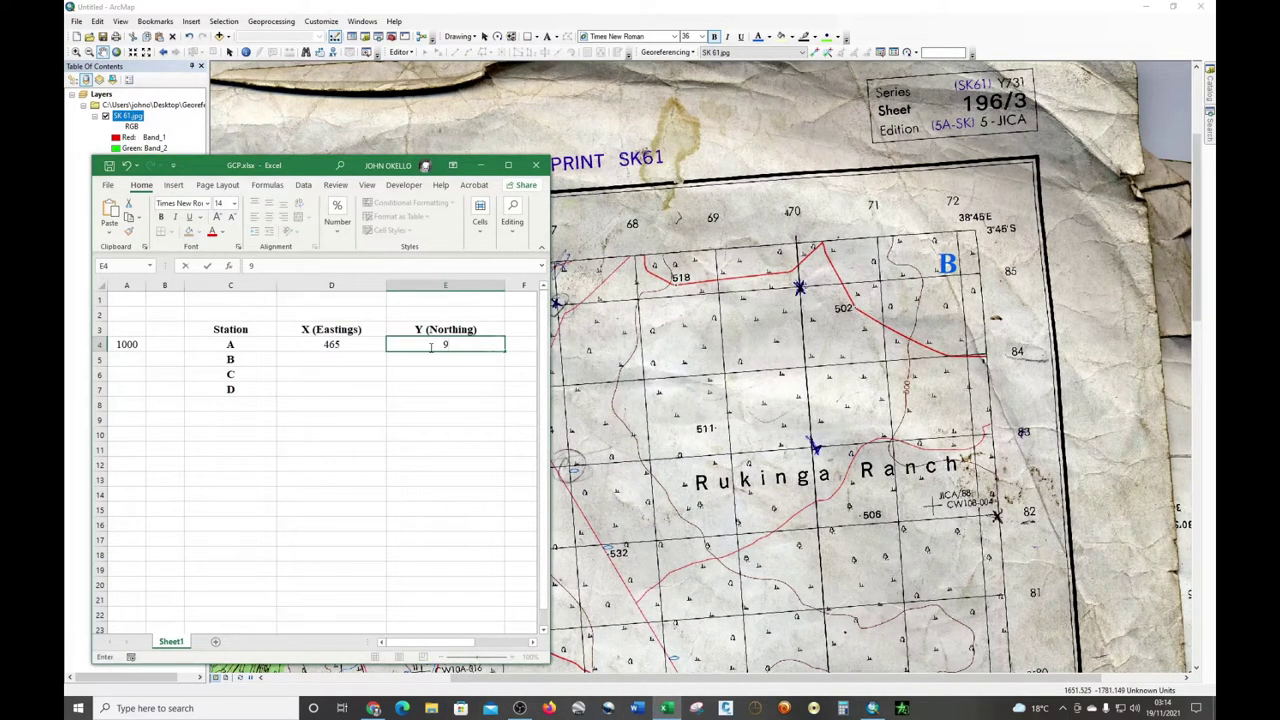
{"action": "type", "text": "585"}
{"action": "key", "text": "Return"}
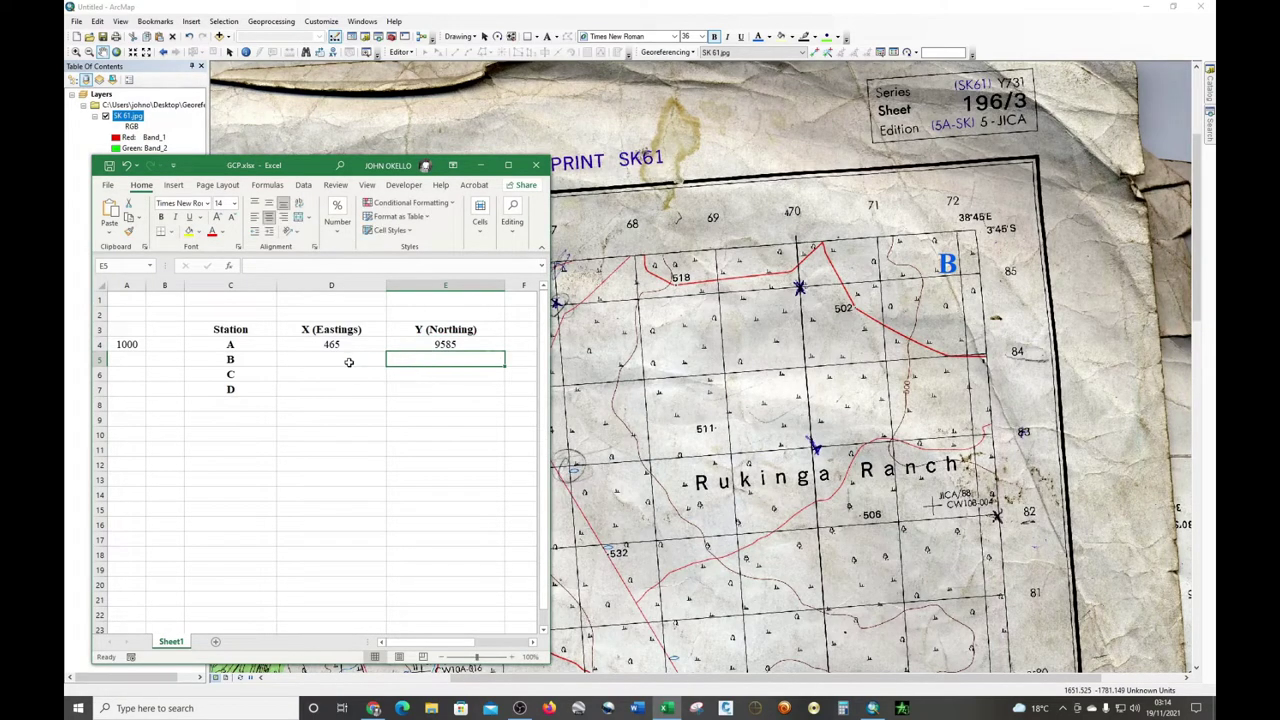
Enter 472 as the X (Eastings) and 9585 as the Y (Northing) of station B.
{"action": "left_click", "coordinate": [349, 362]}
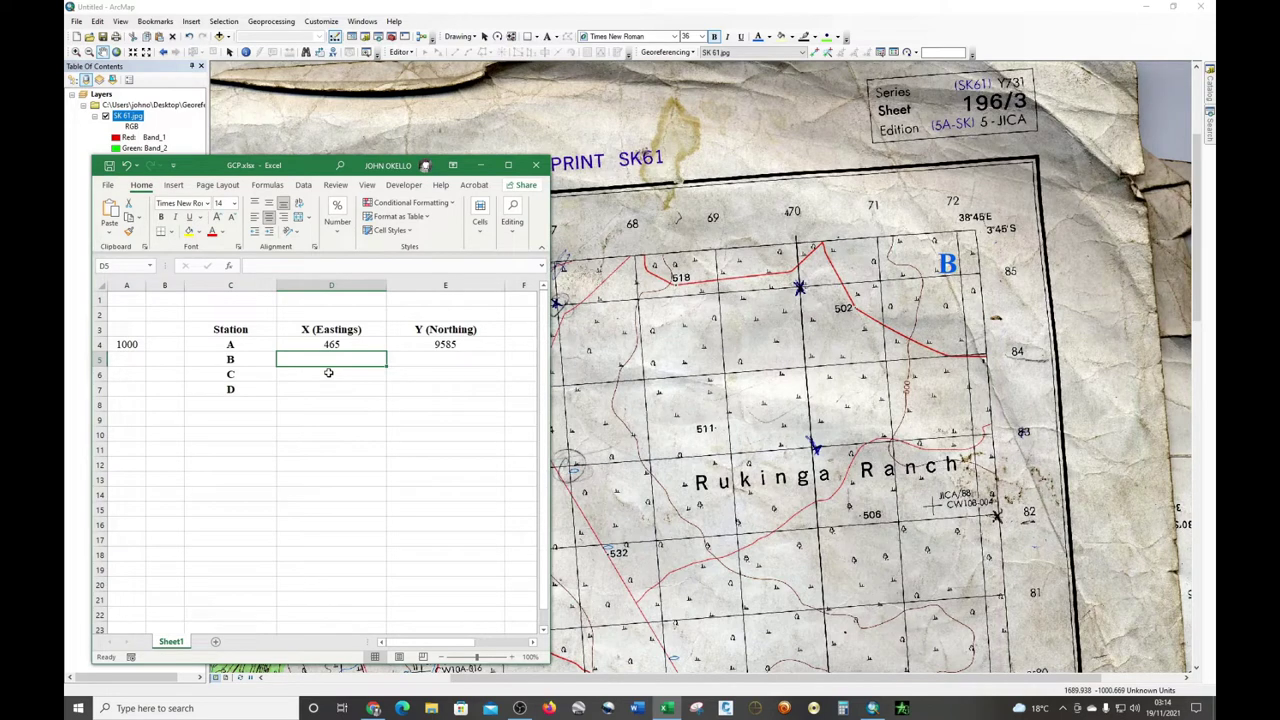
{"action": "type", "text": "472"}
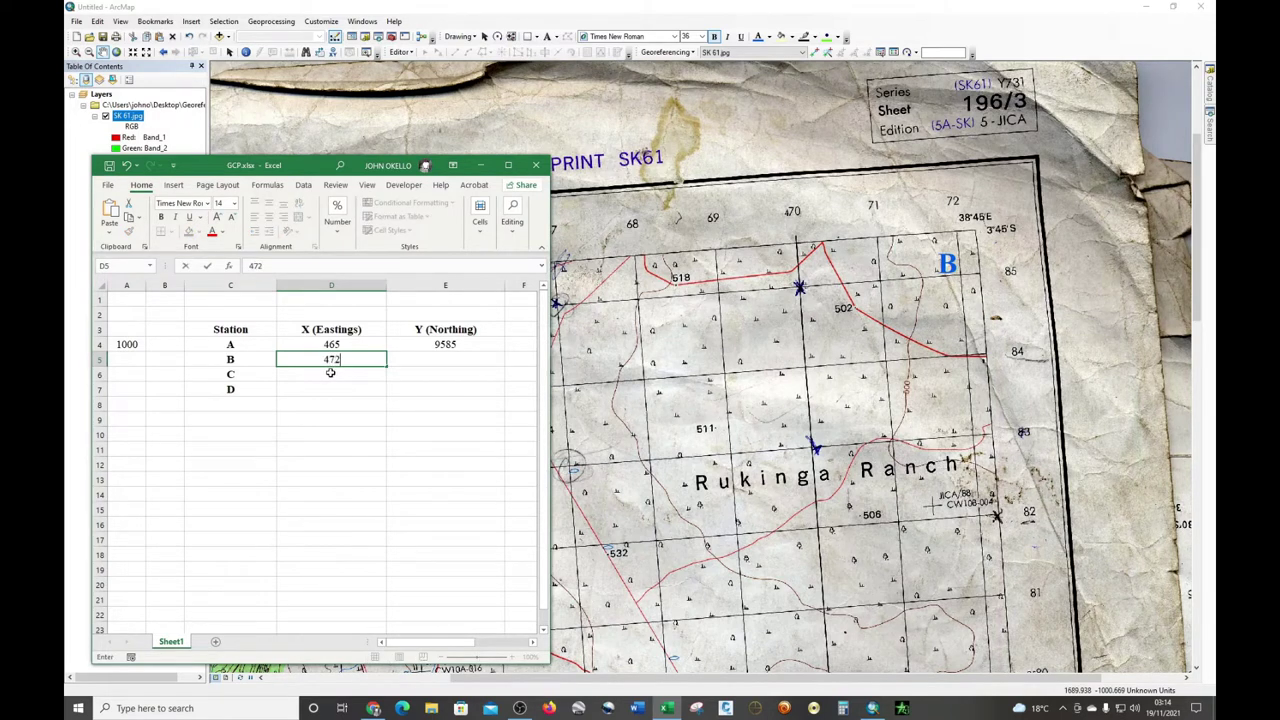
{"action": "left_click", "coordinate": [420, 361]}
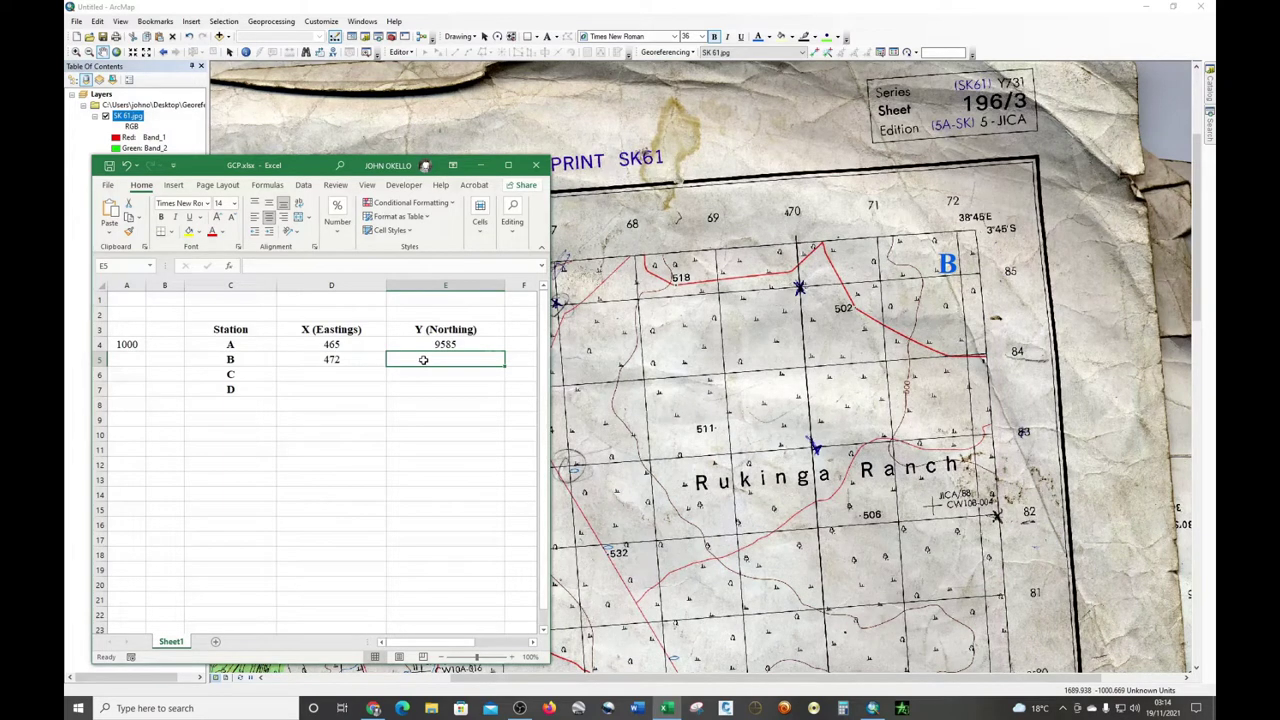
{"action": "type", "text": "9"}
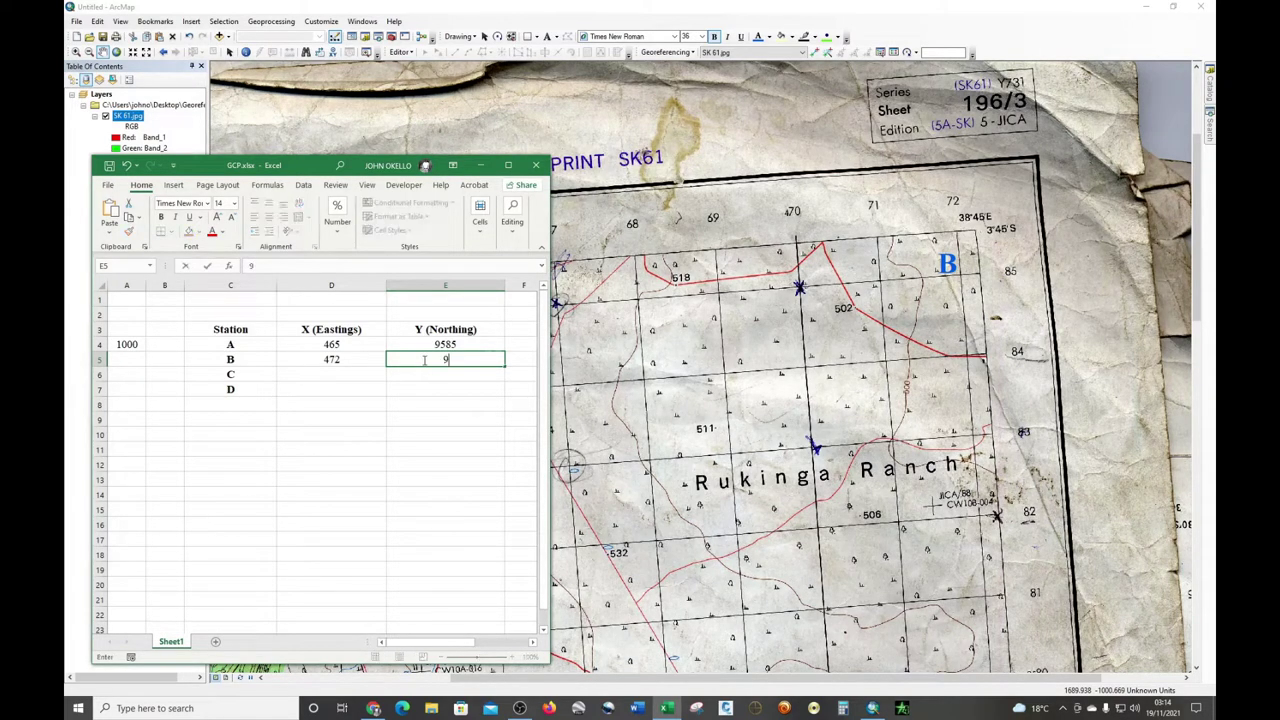
{"action": "type", "text": "585"}
Compare point C with the easting labels along the map's northern edge and enter 472 as station C's X (Eastings).
{"action": "left_click_drag", "start_coordinate": [1204, 308], "coordinate": [1179, 543]}
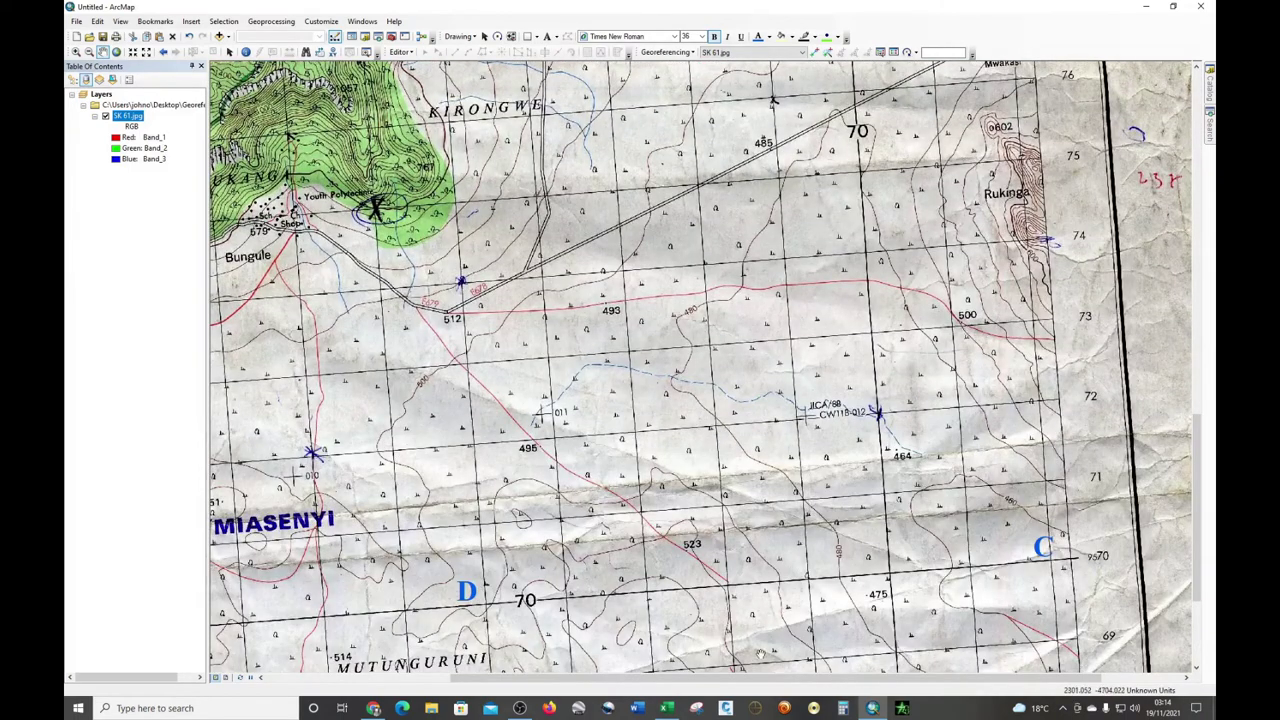
{"action": "left_click", "coordinate": [667, 708]}
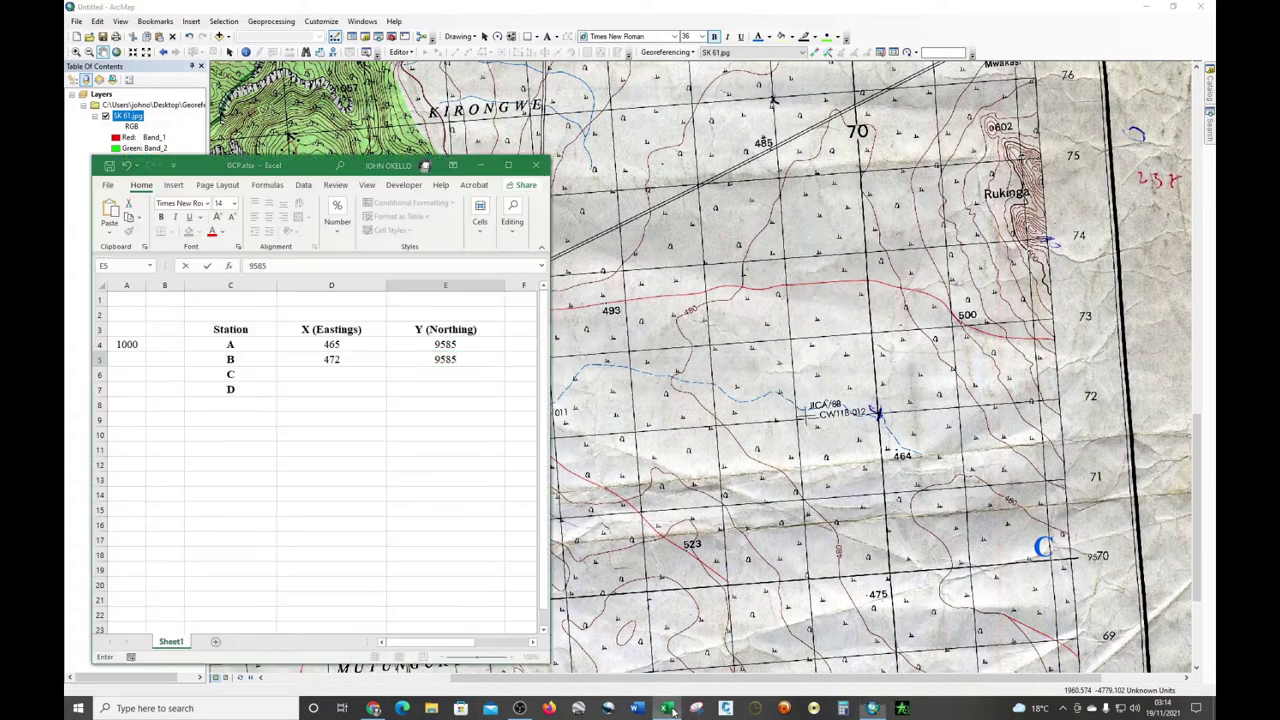
{"action": "left_click", "coordinate": [332, 373]}
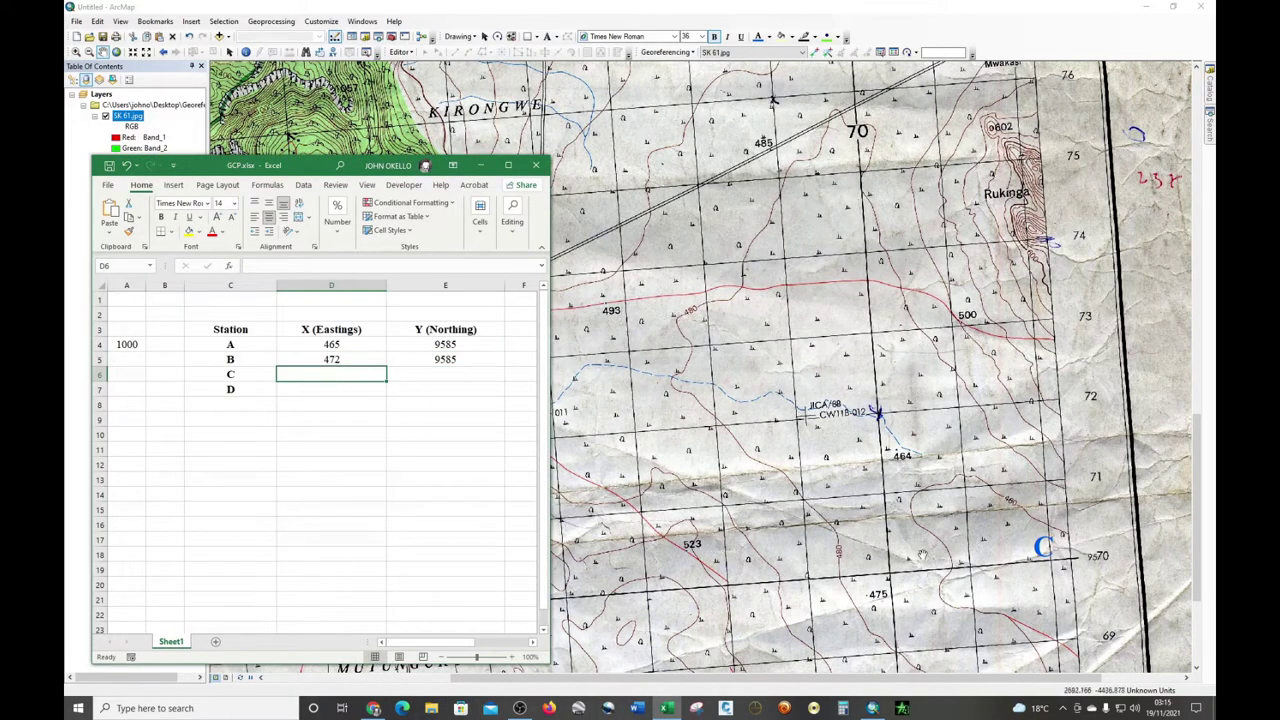
{"action": "left_click_drag", "start_coordinate": [1200, 520], "coordinate": [1203, 261]}
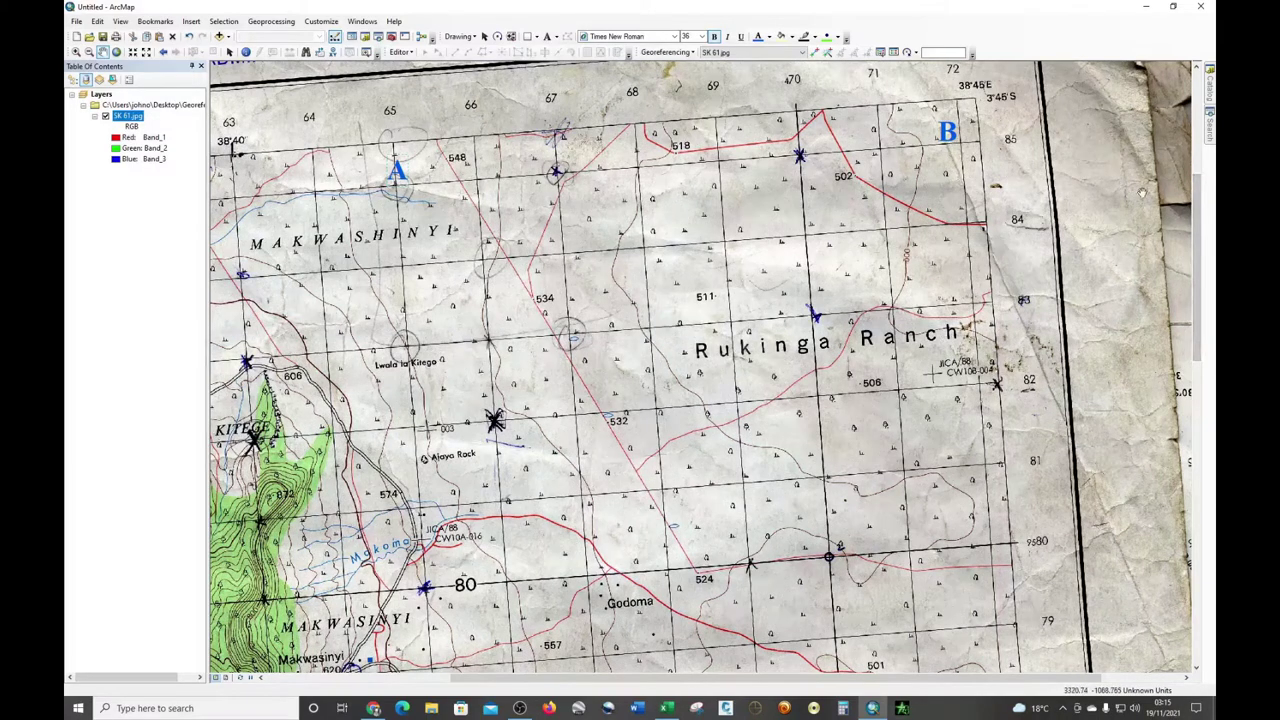
{"action": "left_click_drag", "start_coordinate": [1200, 289], "coordinate": [1180, 489]}
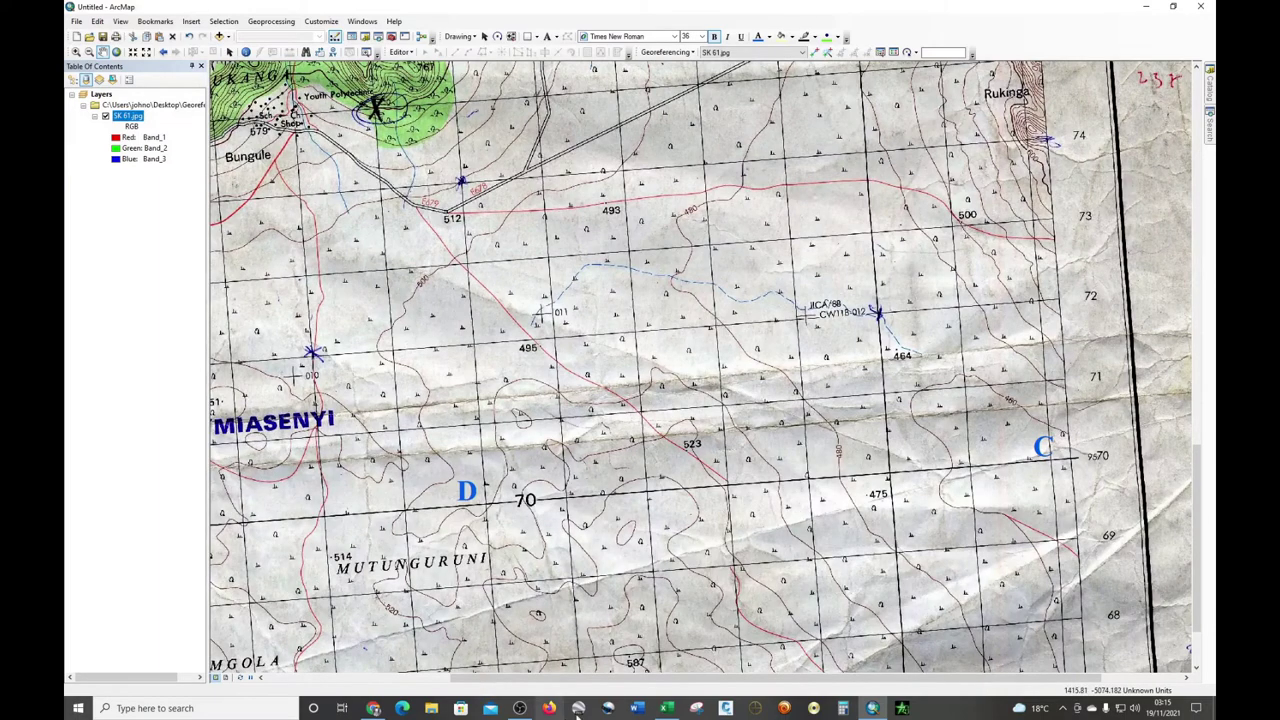
{"action": "left_click", "coordinate": [666, 708]}
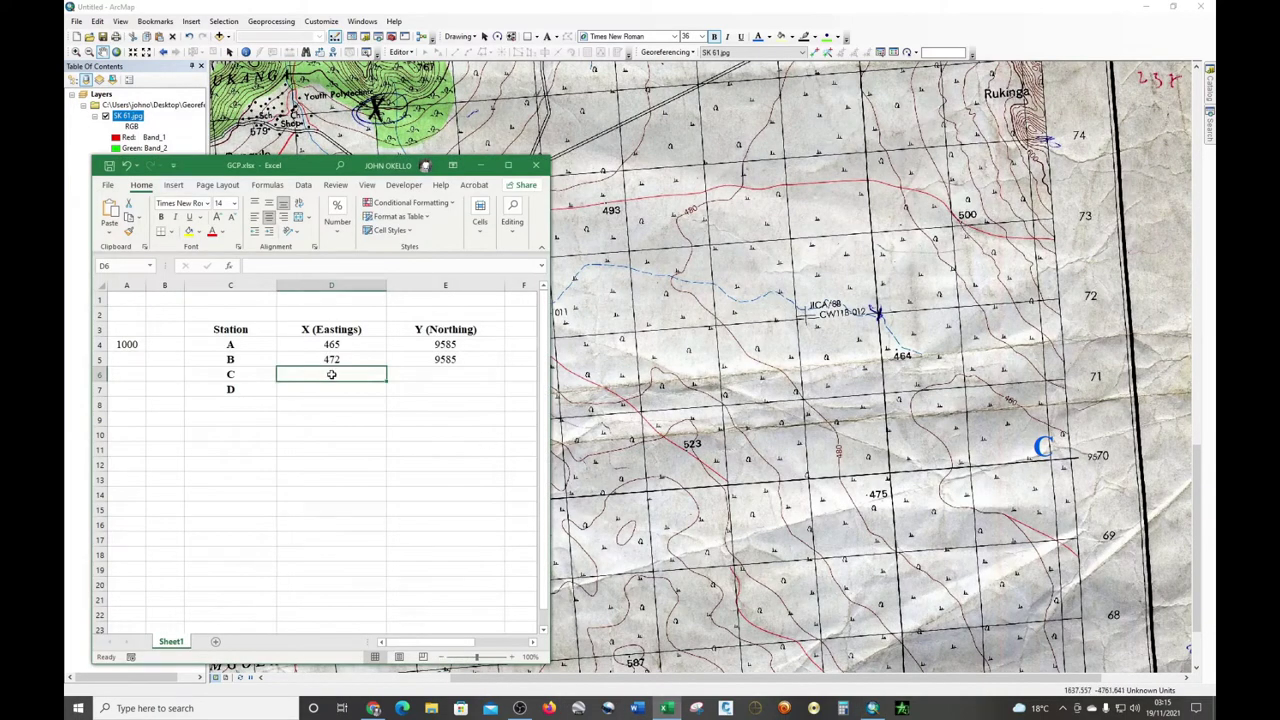
{"action": "type", "text": "472"}
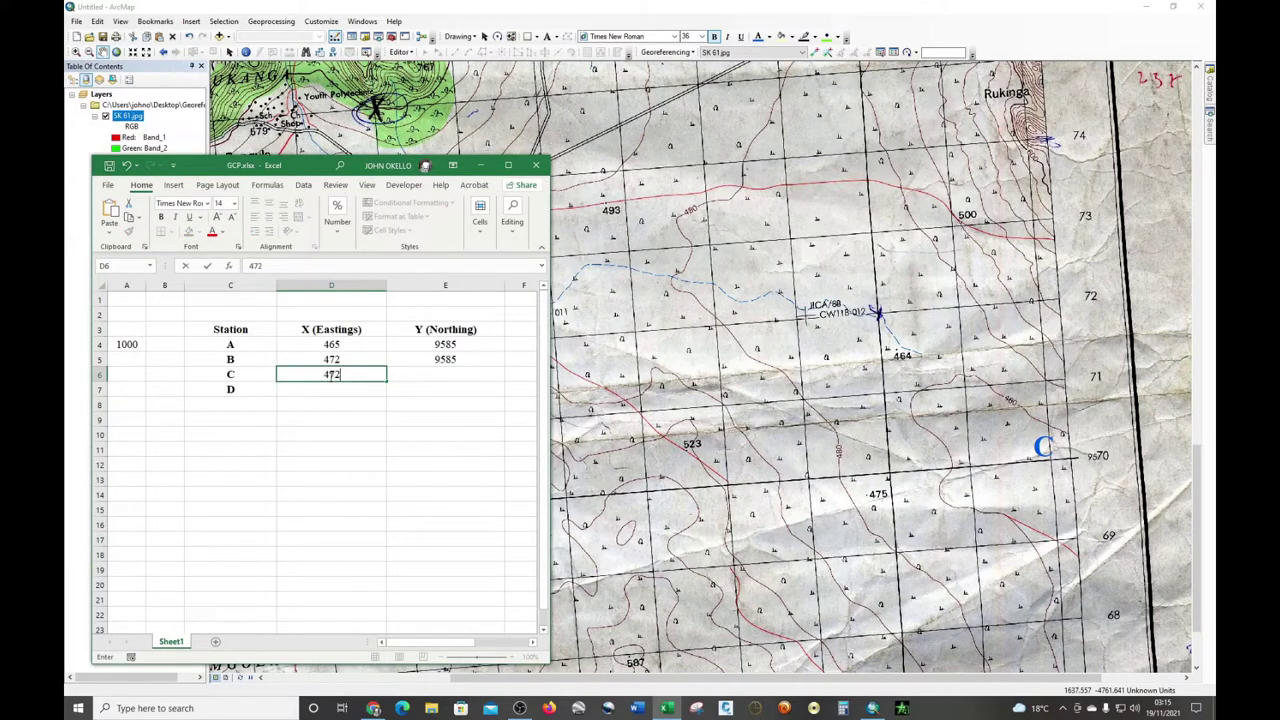
Read the northing label beside point C up close and enter 9570 as station C's Y (Northing).
{"action": "left_click", "coordinate": [418, 373]}
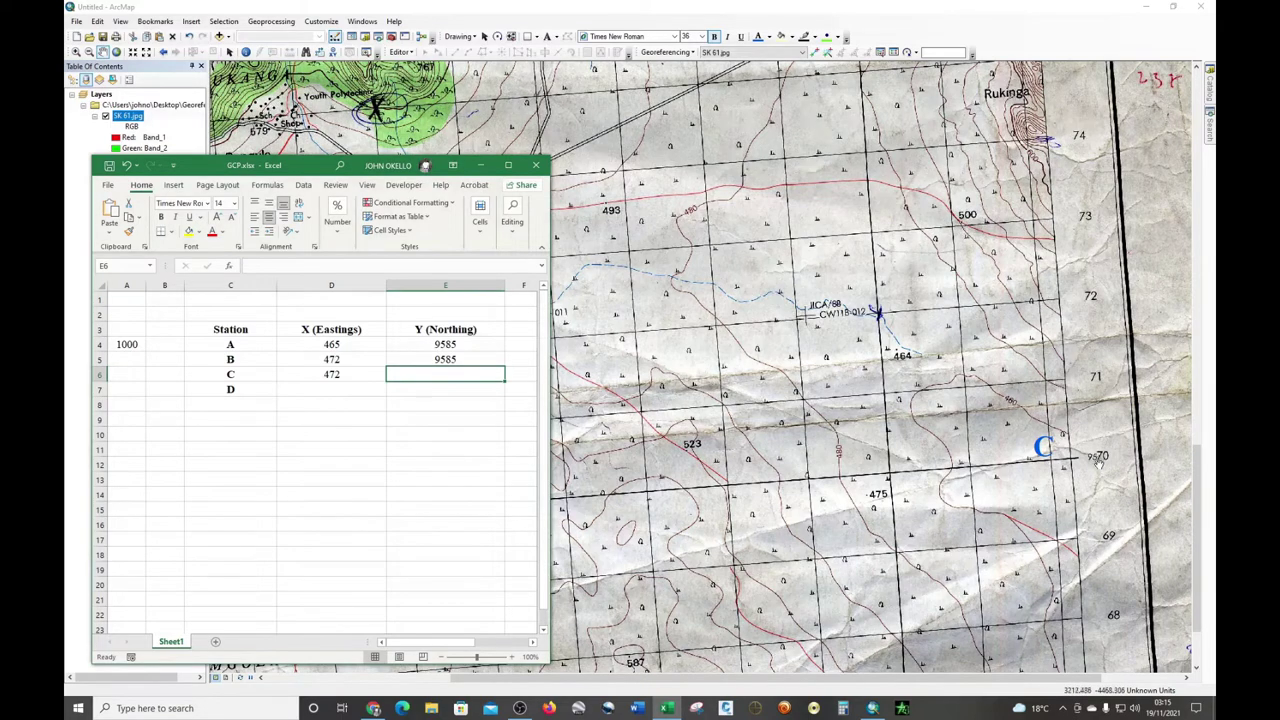
{"action": "scroll", "coordinate": [1100, 462], "scroll_direction": "down", "scroll_amount": 1}
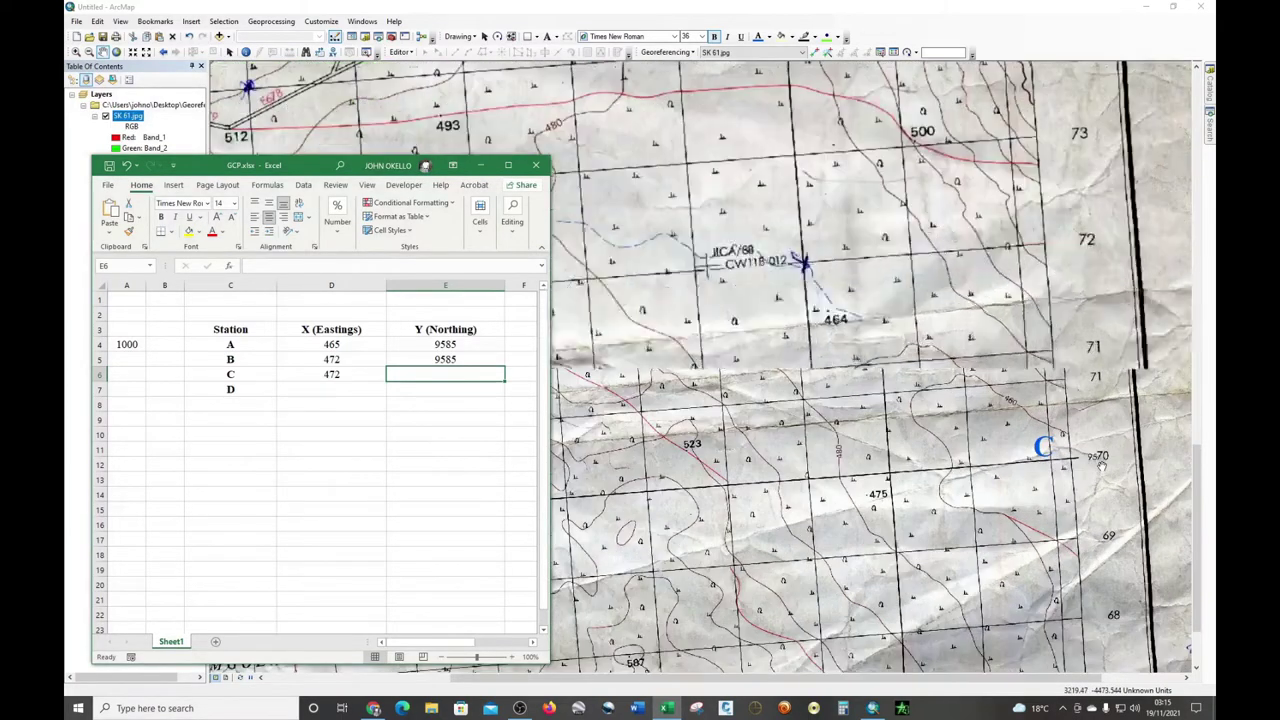
{"action": "scroll", "coordinate": [1100, 462], "scroll_direction": "down", "scroll_amount": 4}
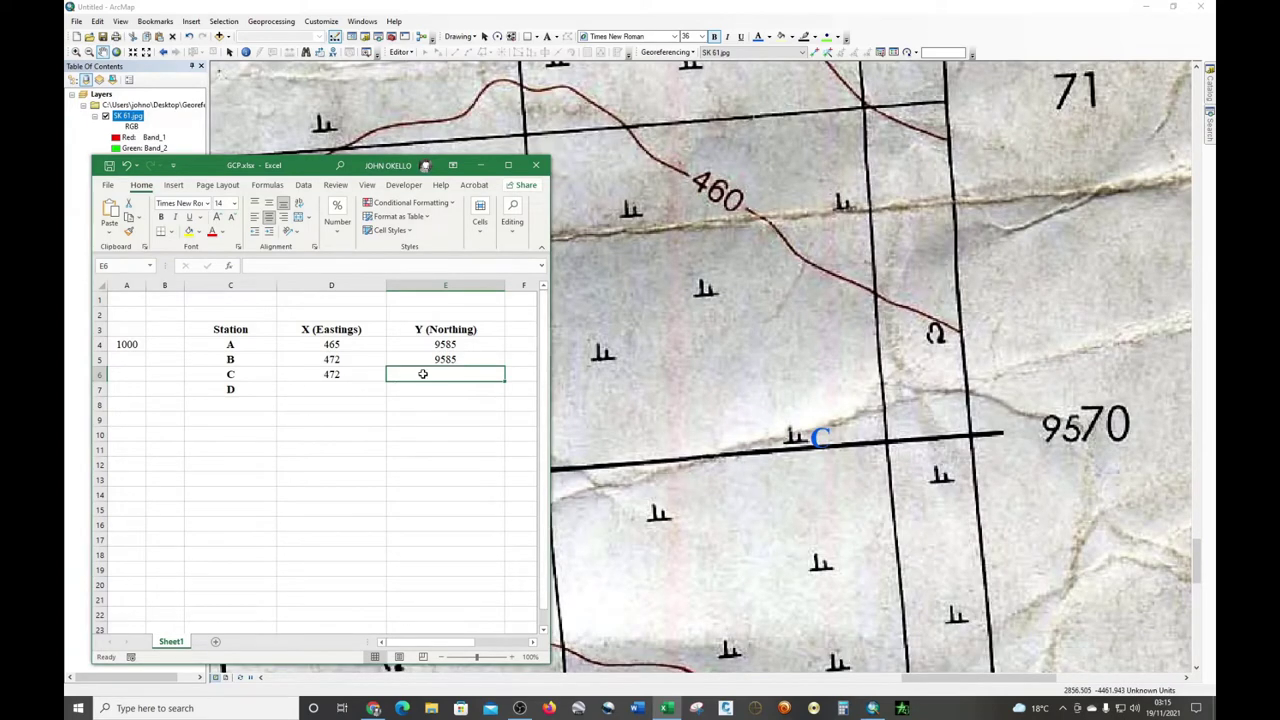
{"action": "type", "text": "9570"}
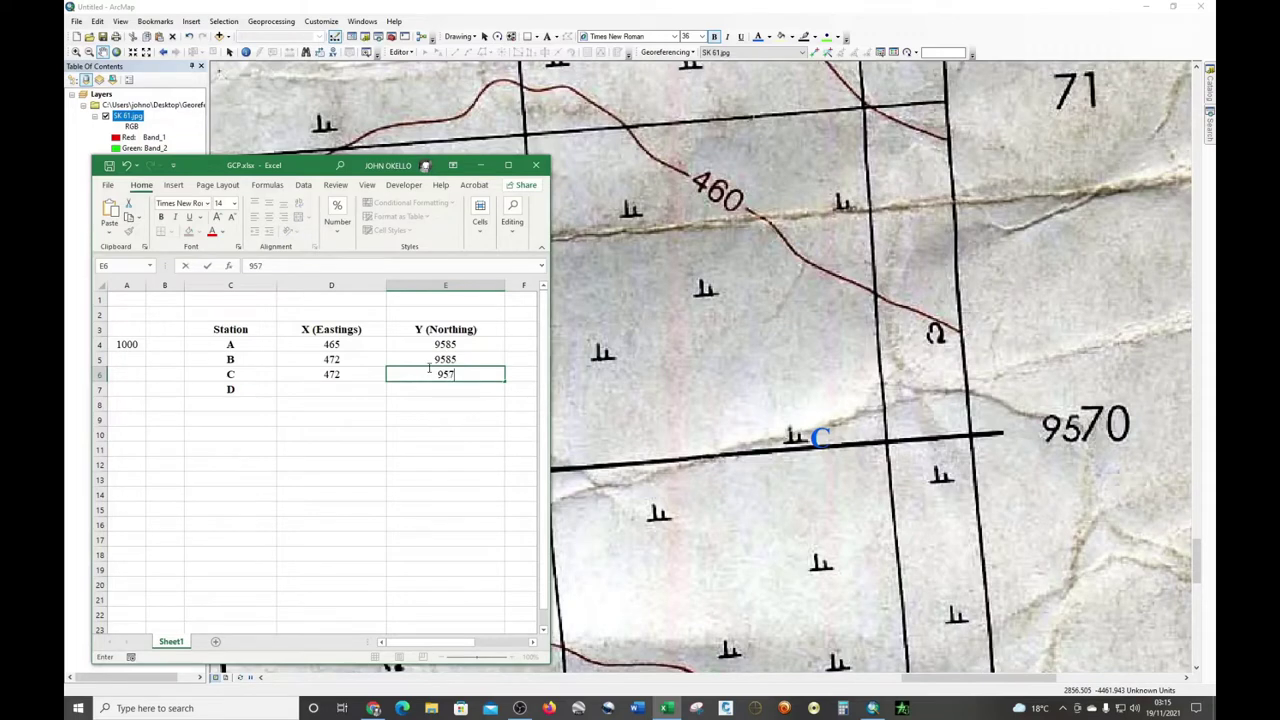
Compare point D with the easting labels along the map's northern edge and enter 465 as station D's X (Eastings).
{"action": "left_click", "coordinate": [336, 388]}
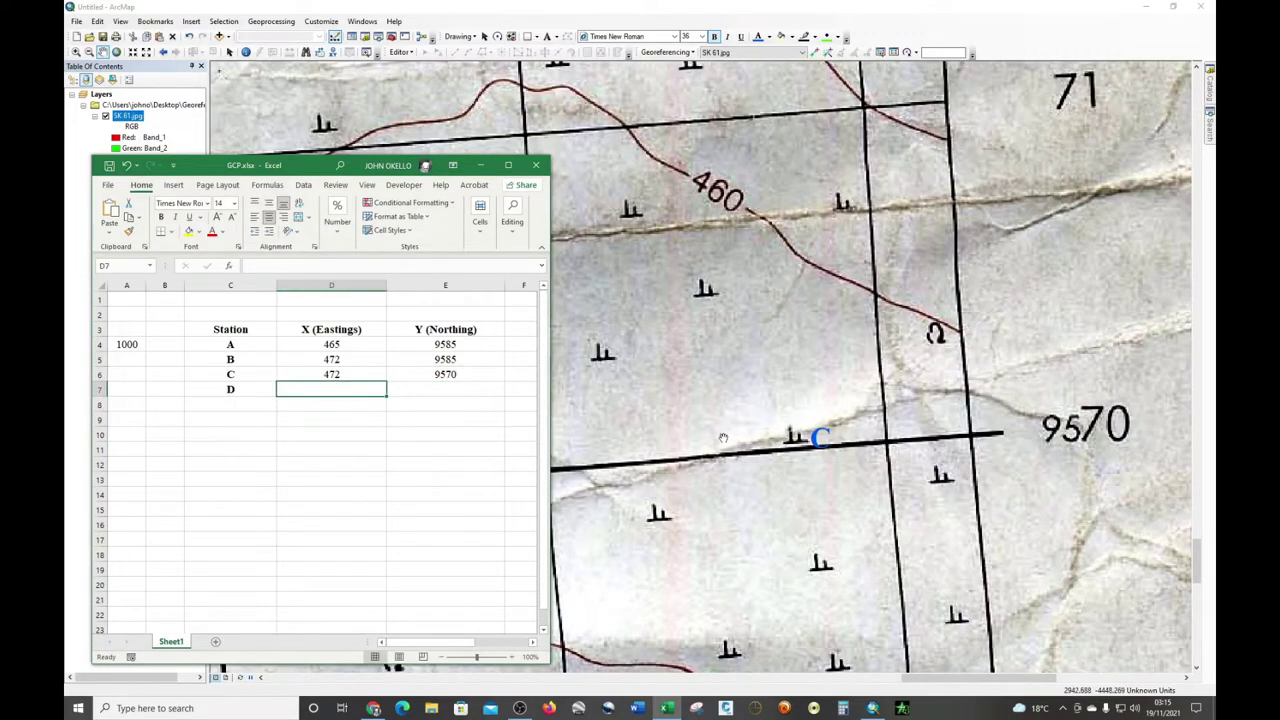
{"action": "scroll", "coordinate": [1081, 453], "scroll_direction": "up", "scroll_amount": 1}
{"action": "scroll", "coordinate": [1081, 453], "scroll_direction": "up", "scroll_amount": 3}
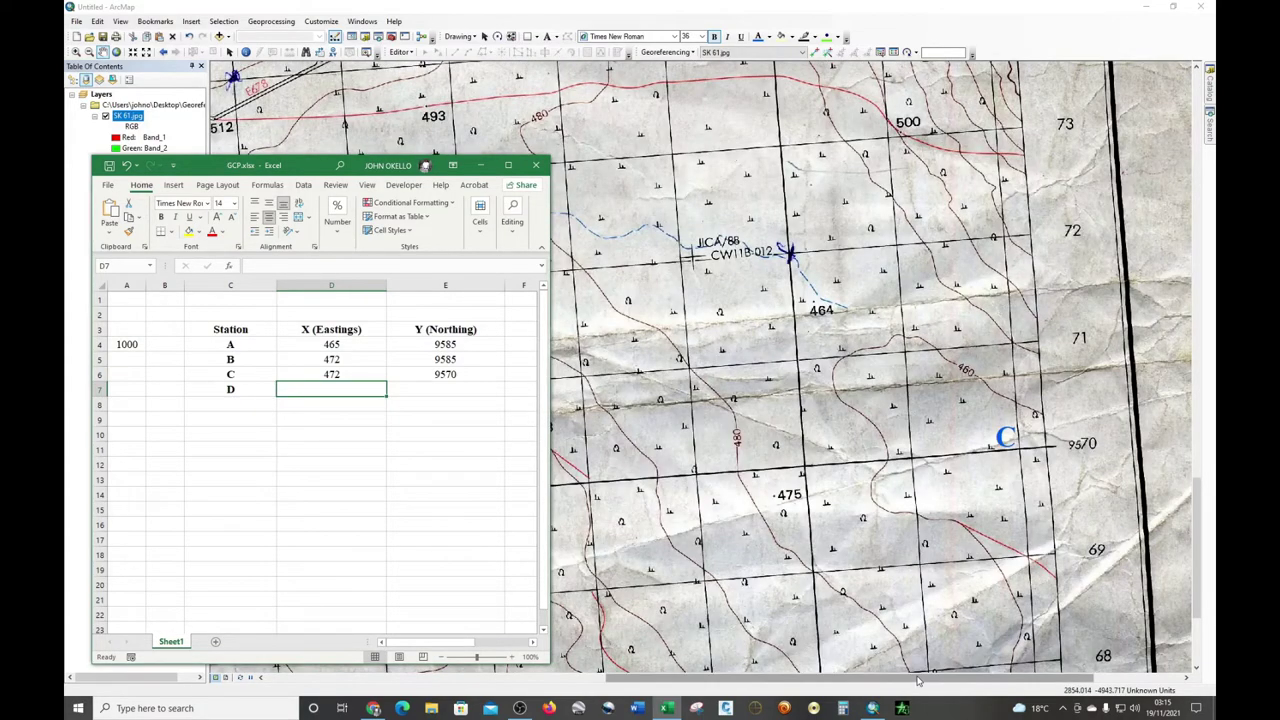
{"action": "left_click_drag", "start_coordinate": [920, 682], "coordinate": [744, 688]}
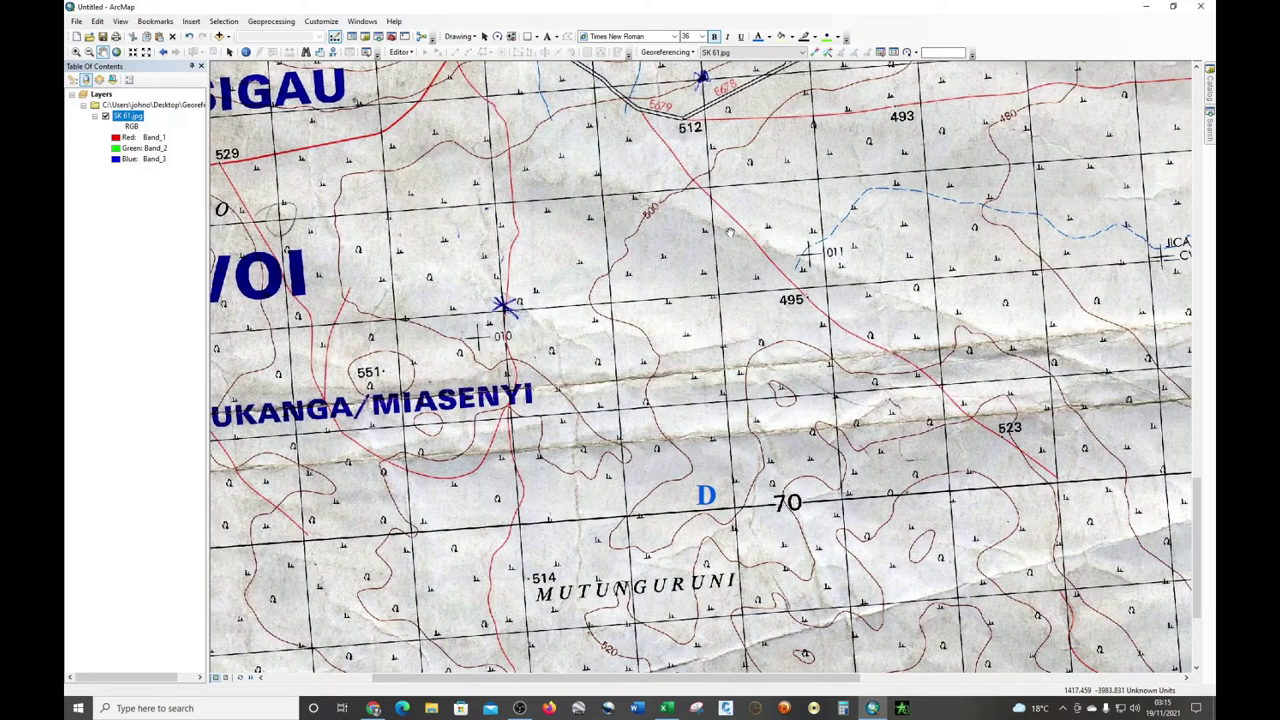
{"action": "left_click_drag", "start_coordinate": [1210, 487], "coordinate": [1212, 111]}
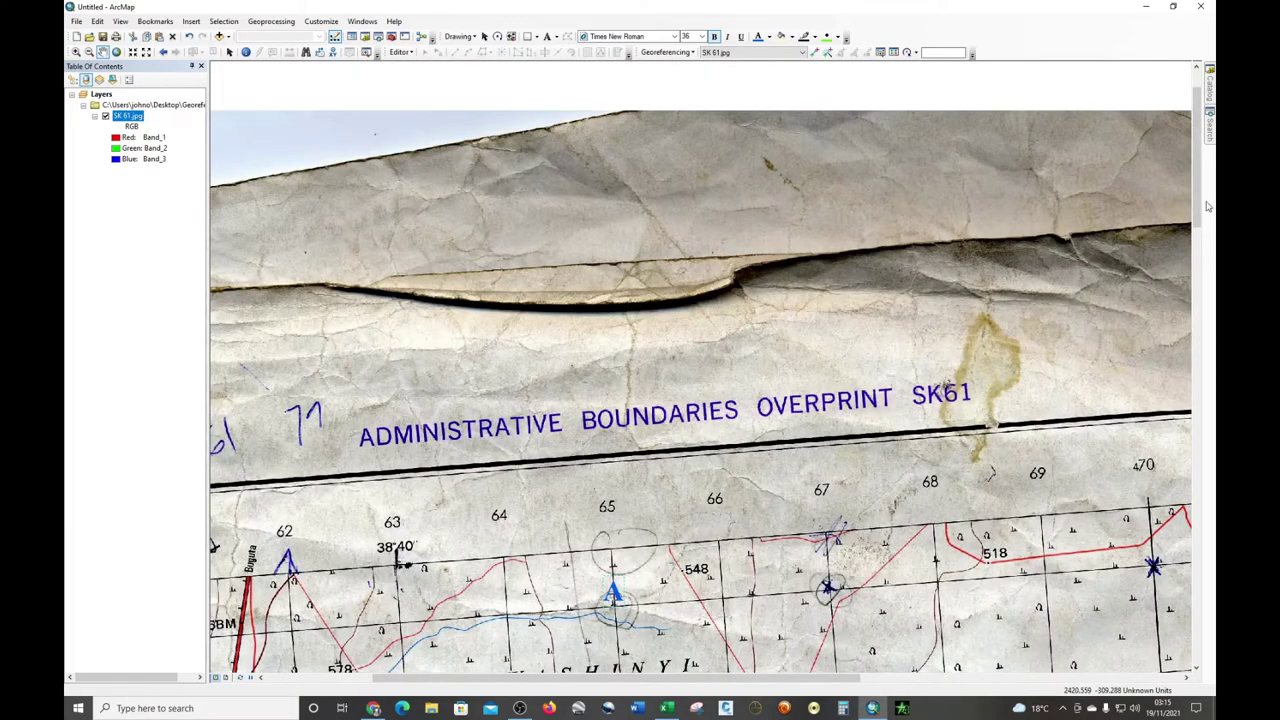
{"action": "left_click_drag", "start_coordinate": [1208, 212], "coordinate": [1182, 540]}
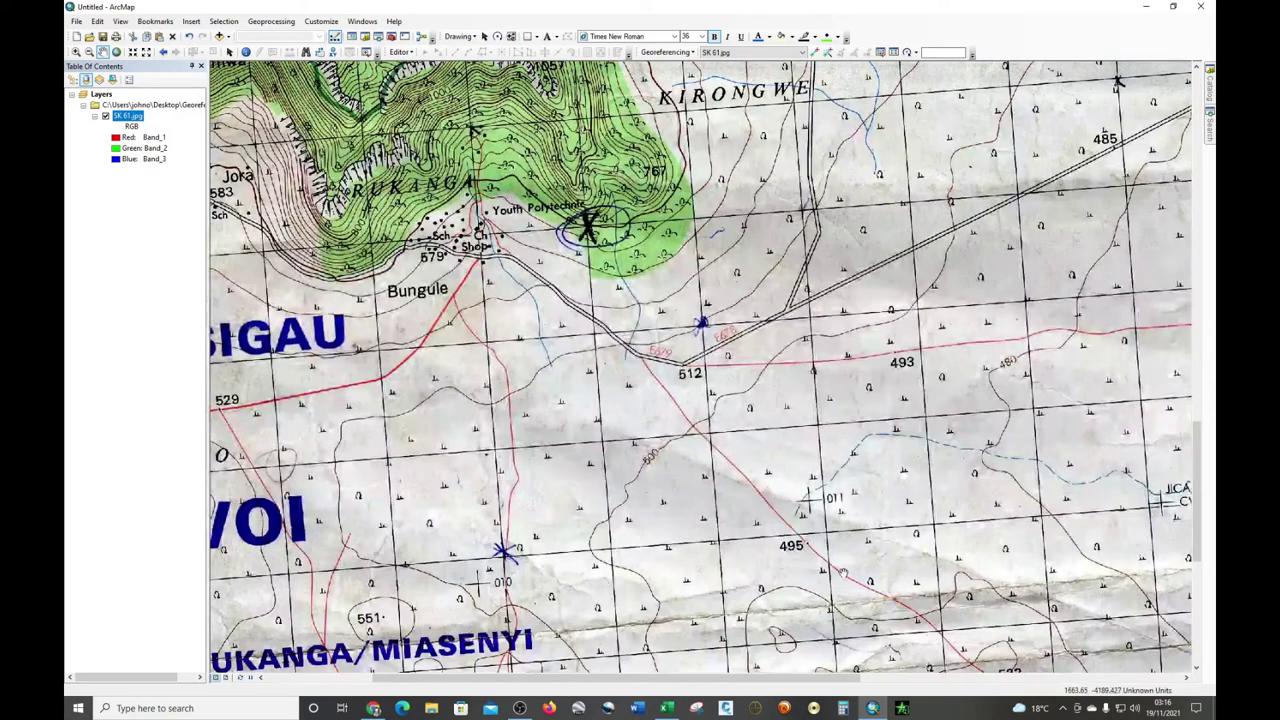
{"action": "mouse_move", "coordinate": [1204, 480]}
{"action": "left_mouse_down"}
{"action": "mouse_move", "coordinate": [1184, 565]}
{"action": "mouse_move", "coordinate": [1199, 556]}
{"action": "mouse_move", "coordinate": [1201, 568]}
{"action": "mouse_move", "coordinate": [1200, 553]}
{"action": "left_mouse_up"}
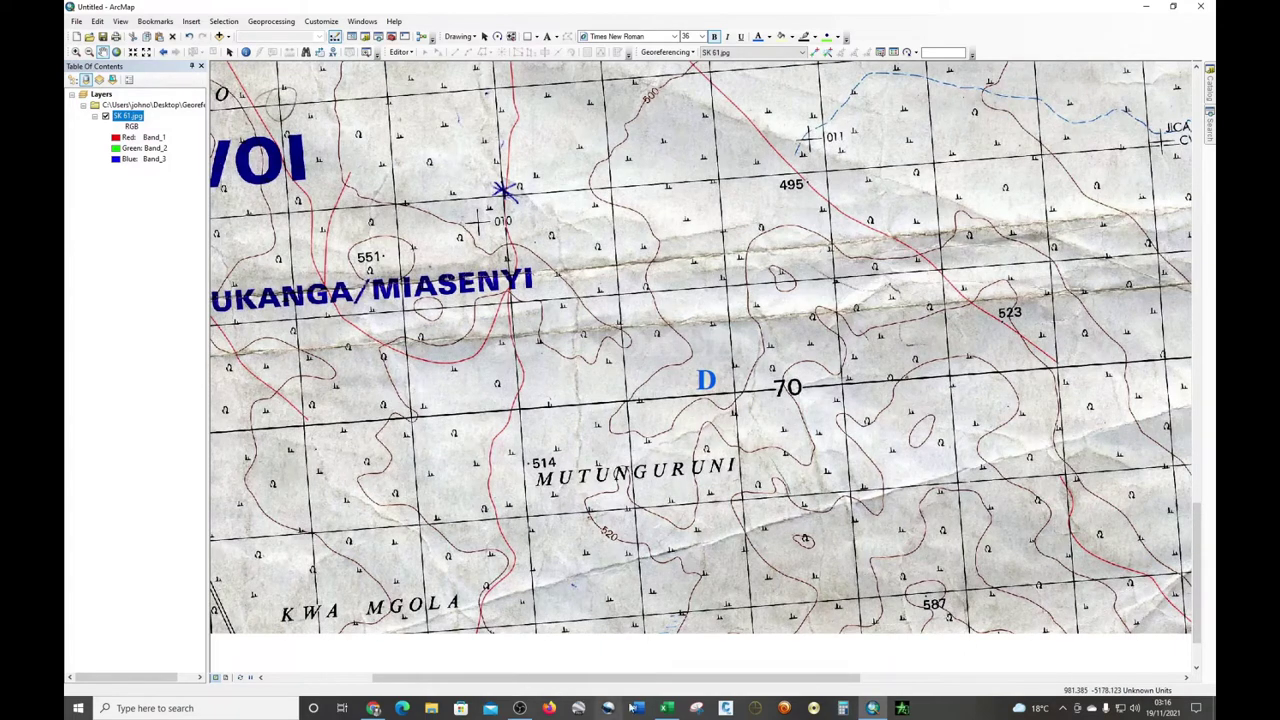
{"action": "left_click", "coordinate": [667, 708]}
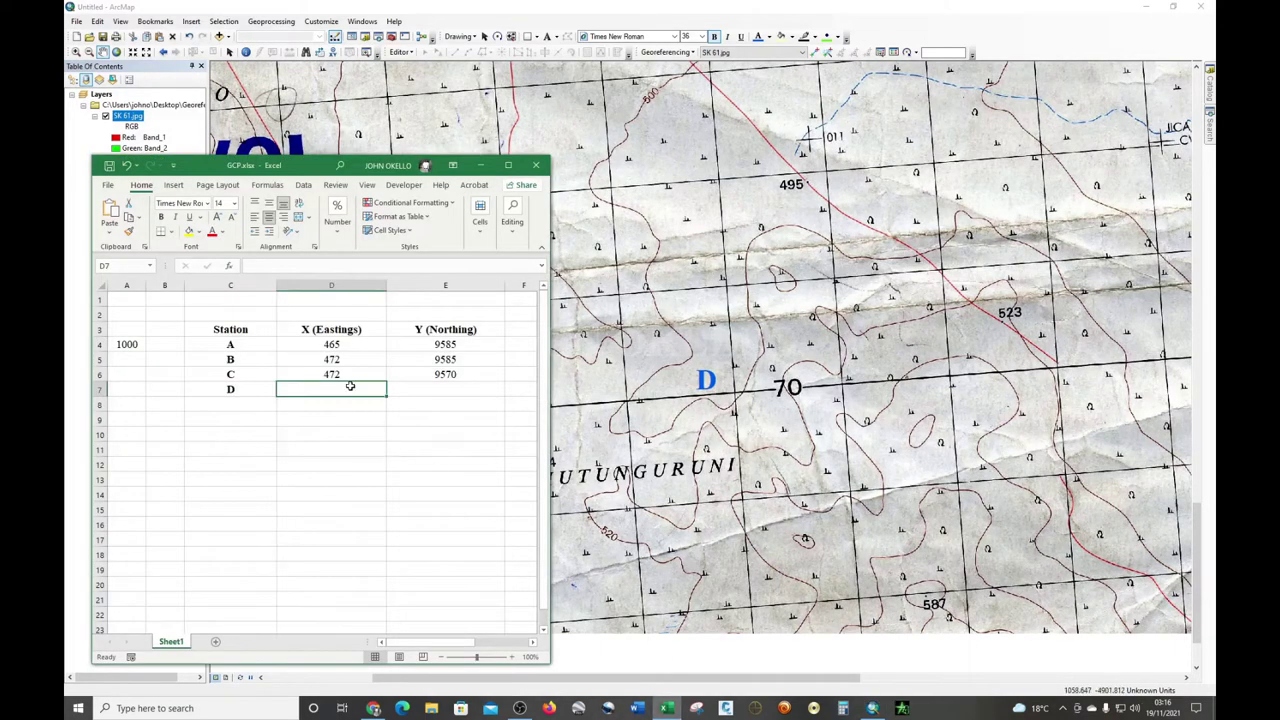
{"action": "type", "text": "465"}
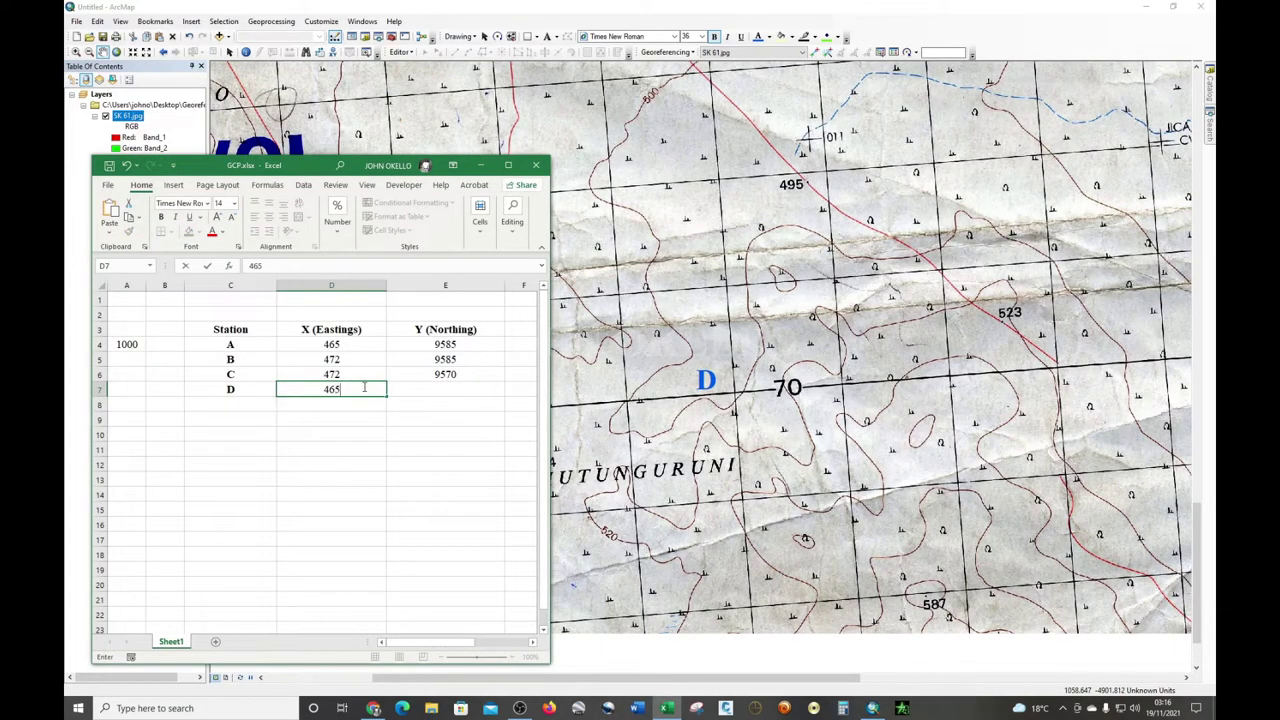
Trace point D's grid line to the eastern northing label, enter 9570 as its Y (Northing), and move the worksheet window aside.
{"action": "left_click", "coordinate": [411, 388]}
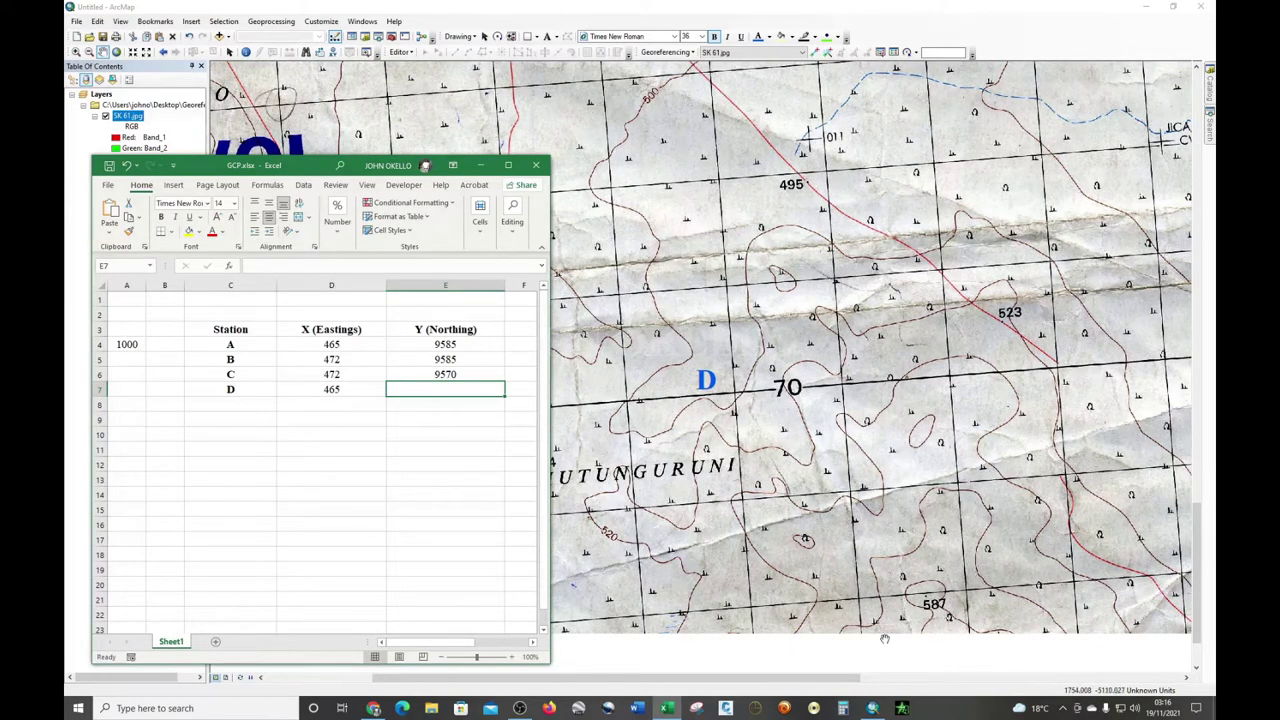
{"action": "left_click_drag", "start_coordinate": [855, 679], "coordinate": [1116, 690]}
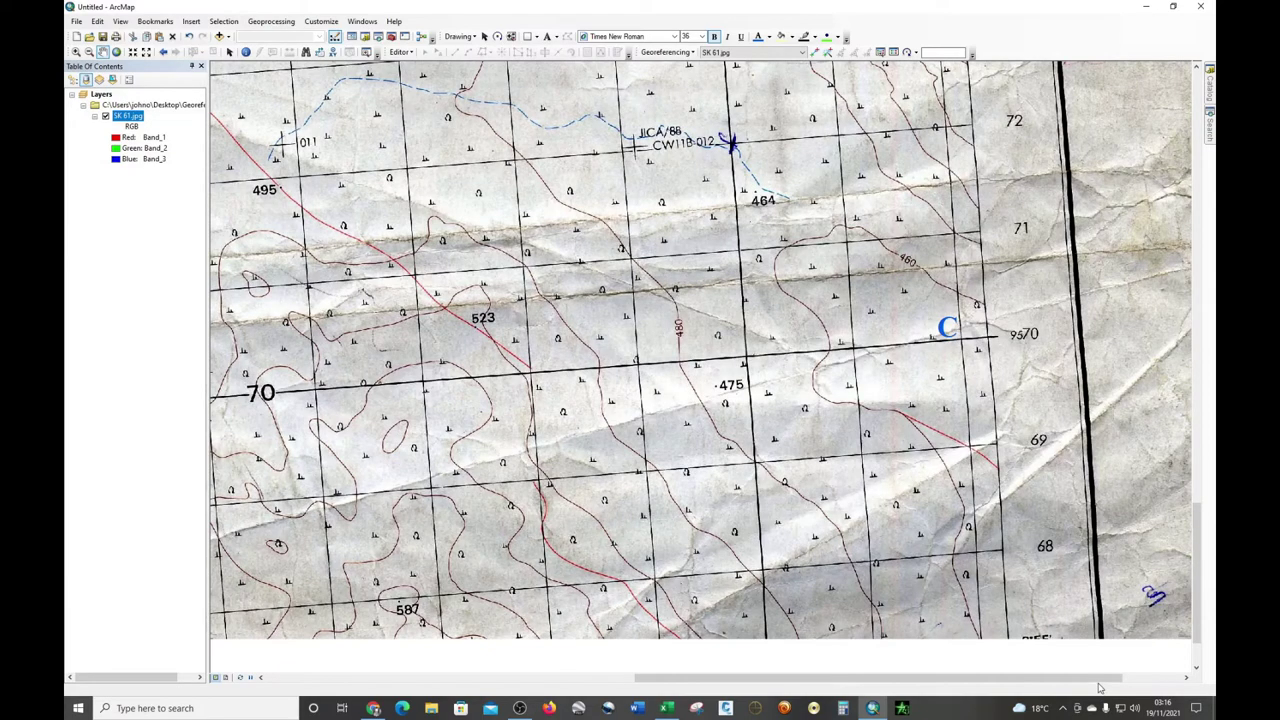
{"action": "left_click_drag", "start_coordinate": [975, 694], "coordinate": [695, 680]}
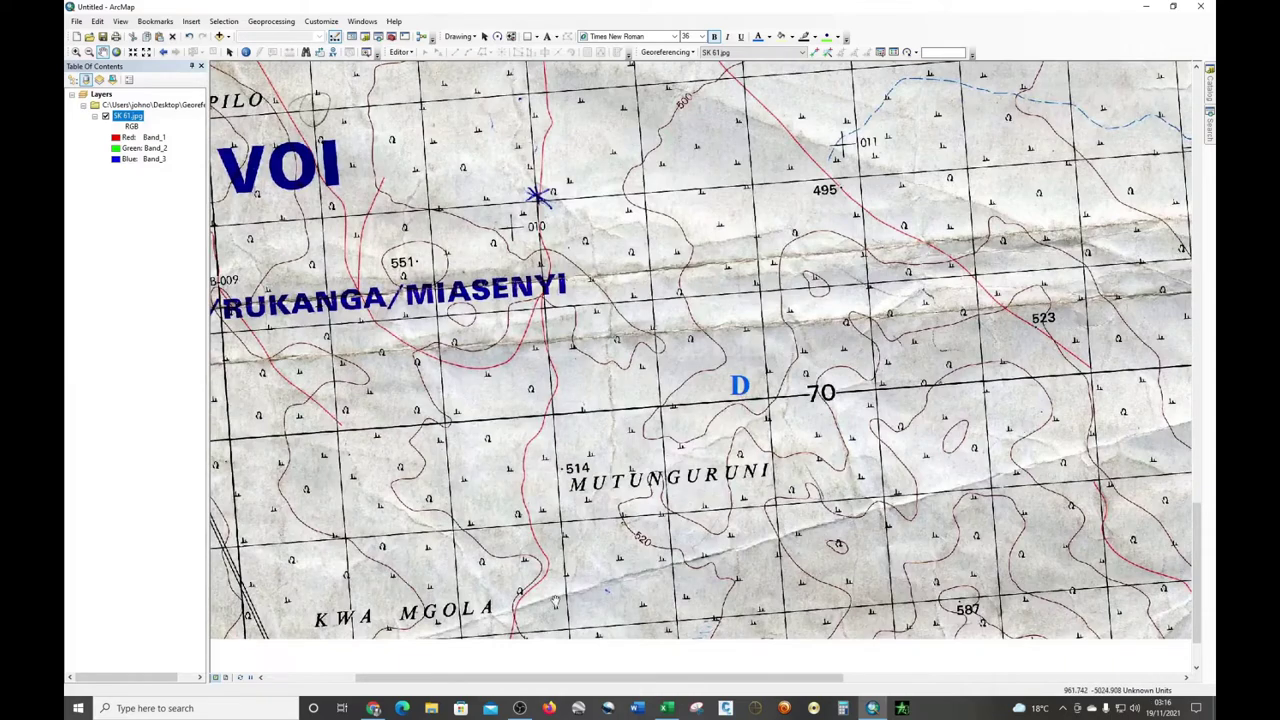
{"action": "left_click", "coordinate": [666, 708]}
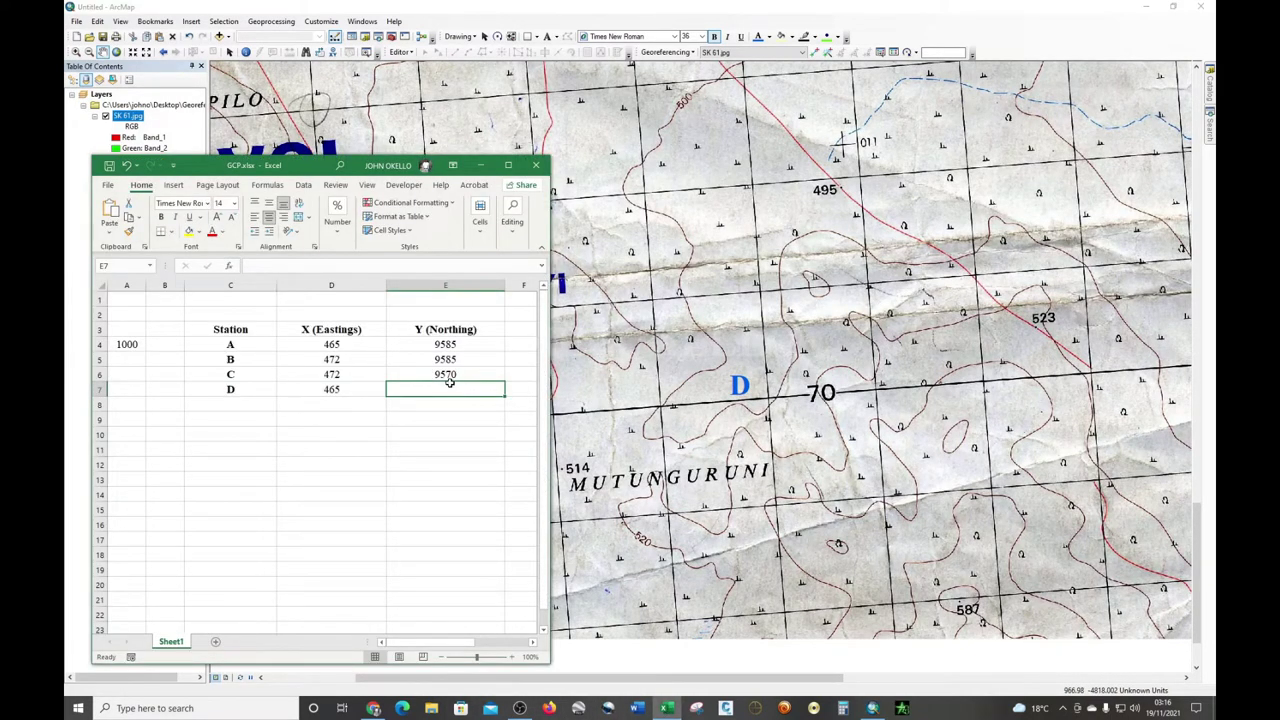
{"action": "type", "text": "95"}
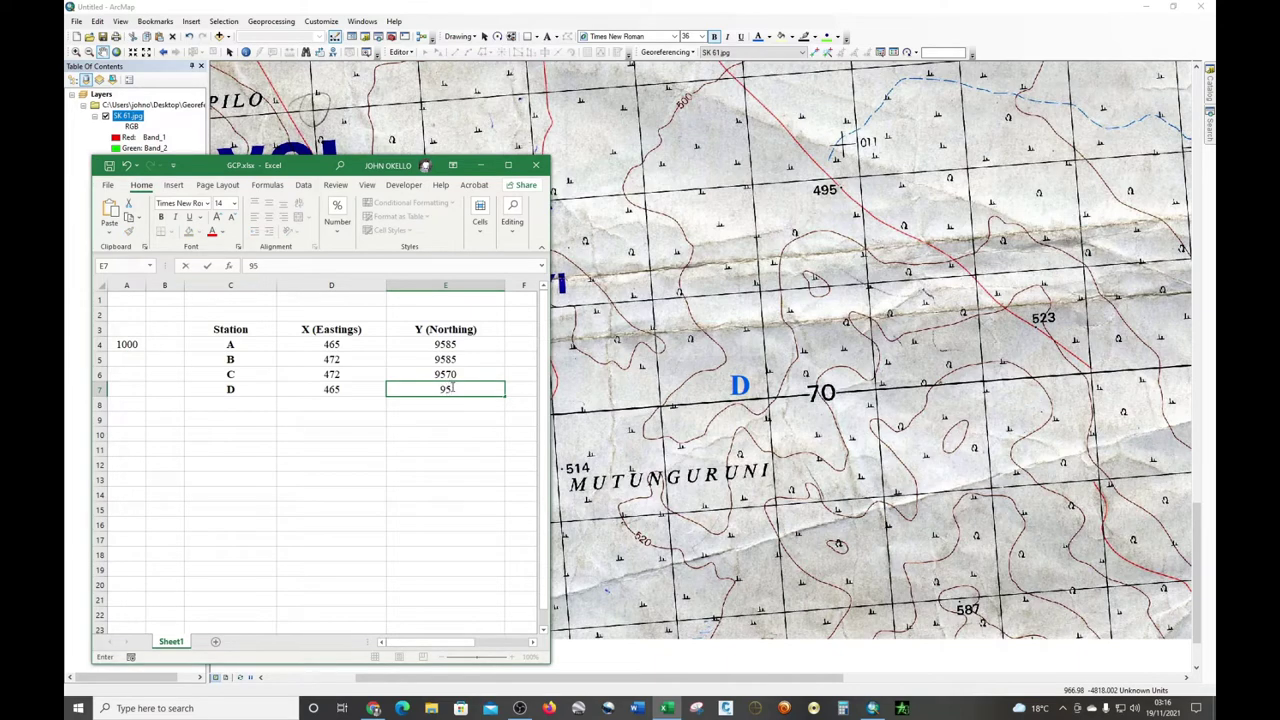
{"action": "type", "text": "70"}
{"action": "left_click", "coordinate": [443, 440]}
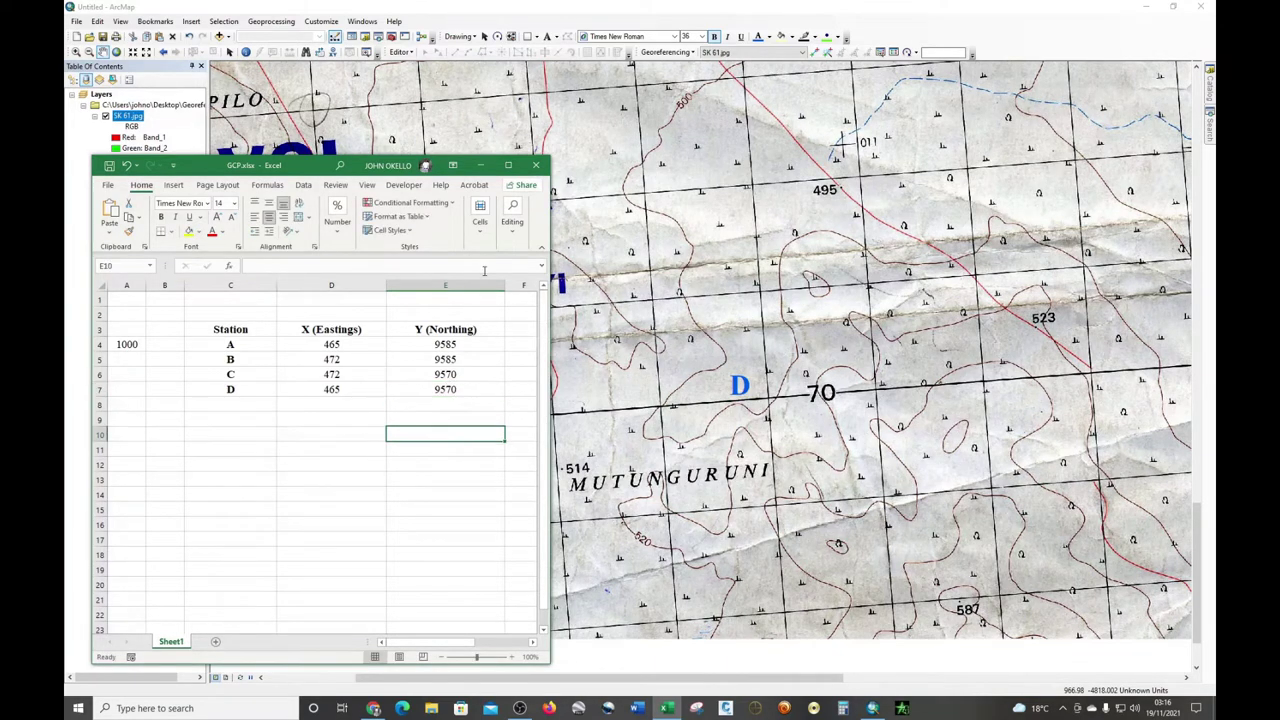
{"action": "left_click_drag", "start_coordinate": [319, 169], "coordinate": [791, 219]}
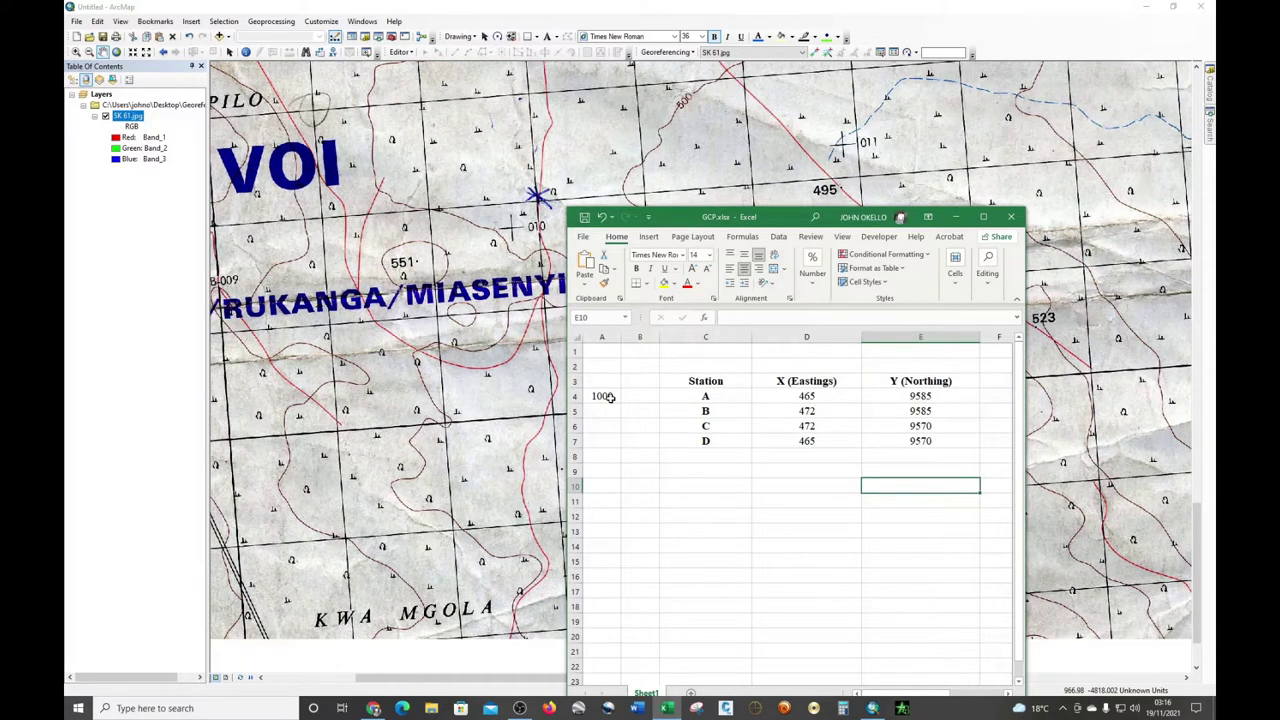
{"action": "left_click", "coordinate": [815, 397]}
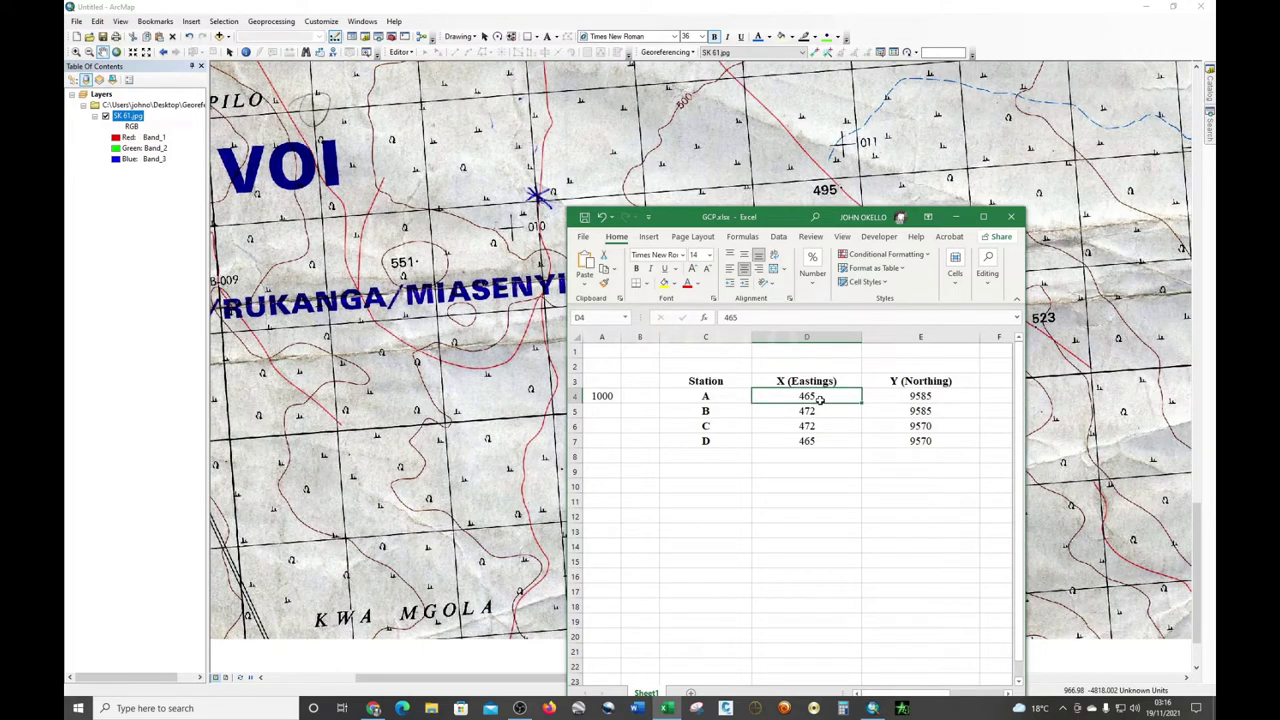
{"action": "type", "text": "="}
{"action": "key", "text": "Escape"}
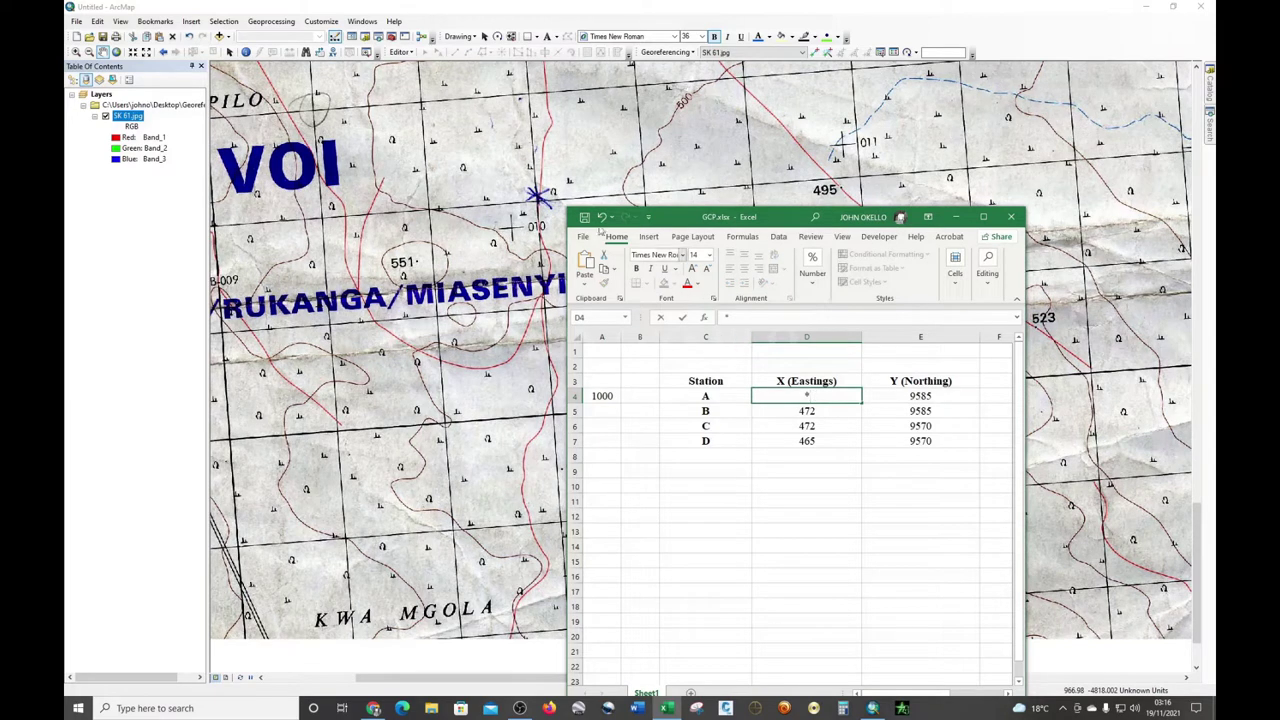
{"action": "key", "text": "ctrl+z"}
{"action": "left_click", "coordinate": [776, 525]}
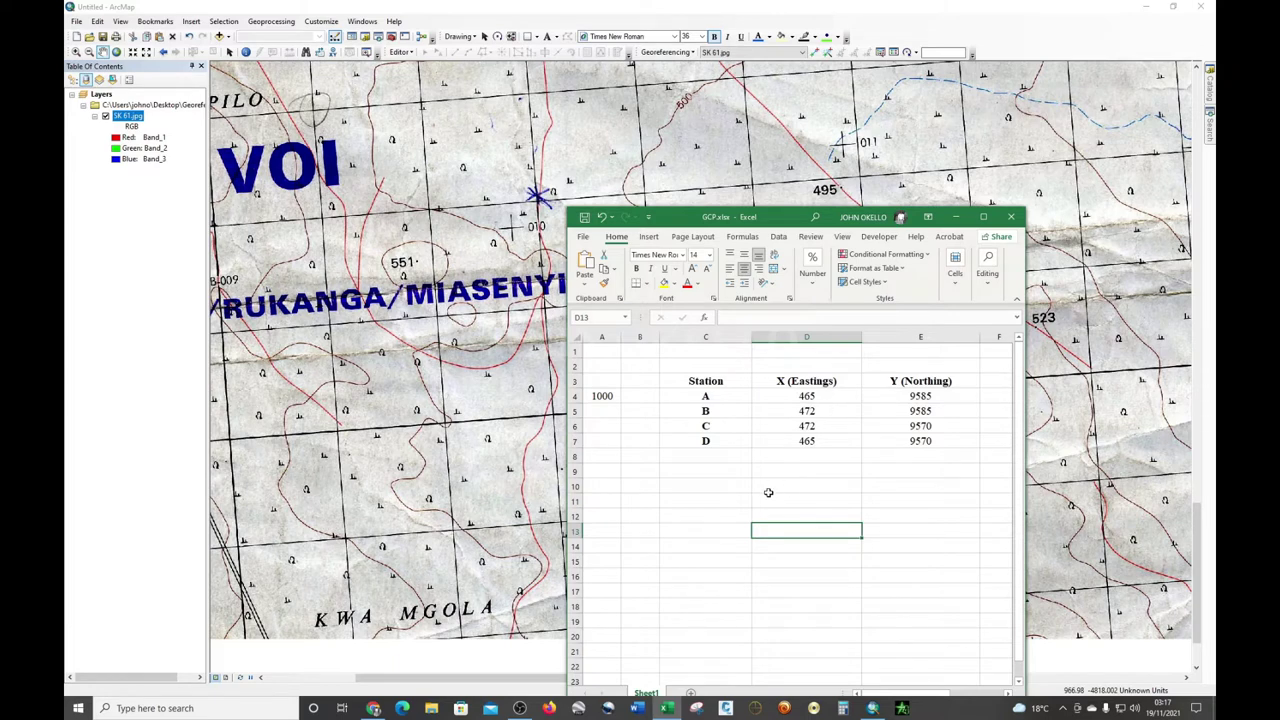
Multiply station A's easting by the 1000 factor in cell C11 with the formula =D4*A4.
{"action": "left_click", "coordinate": [675, 497]}
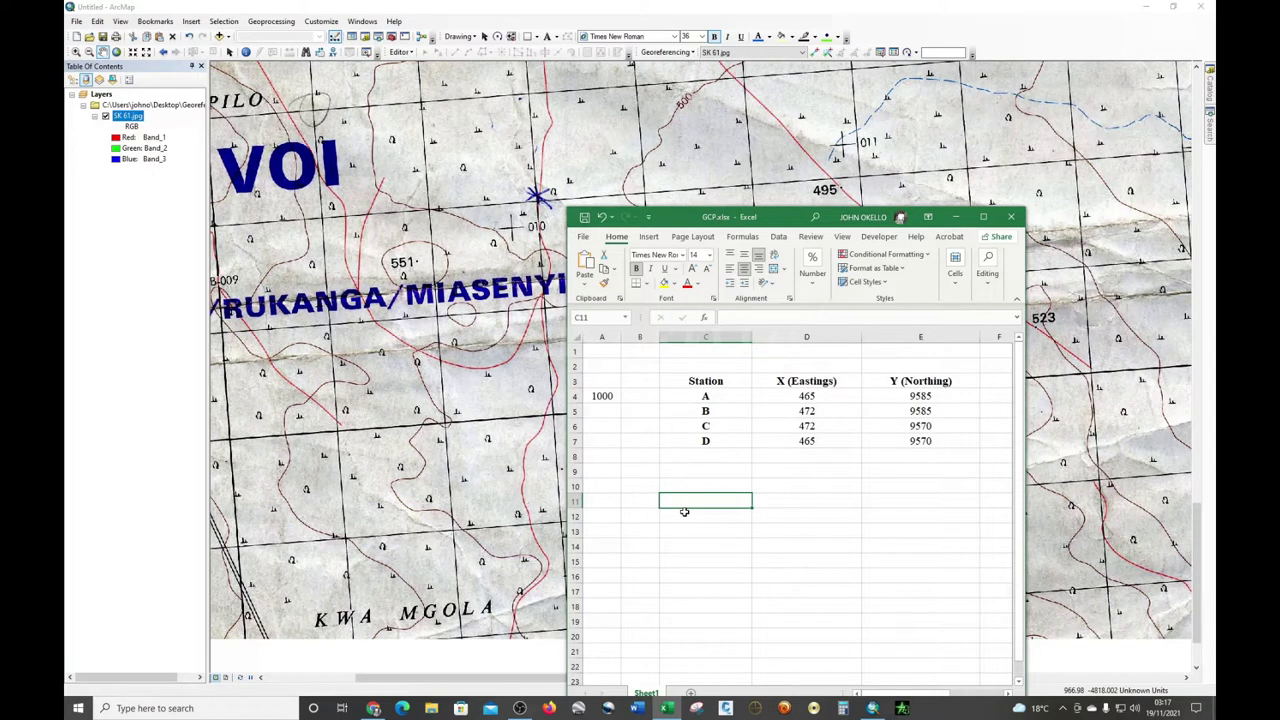
{"action": "type", "text": "="}
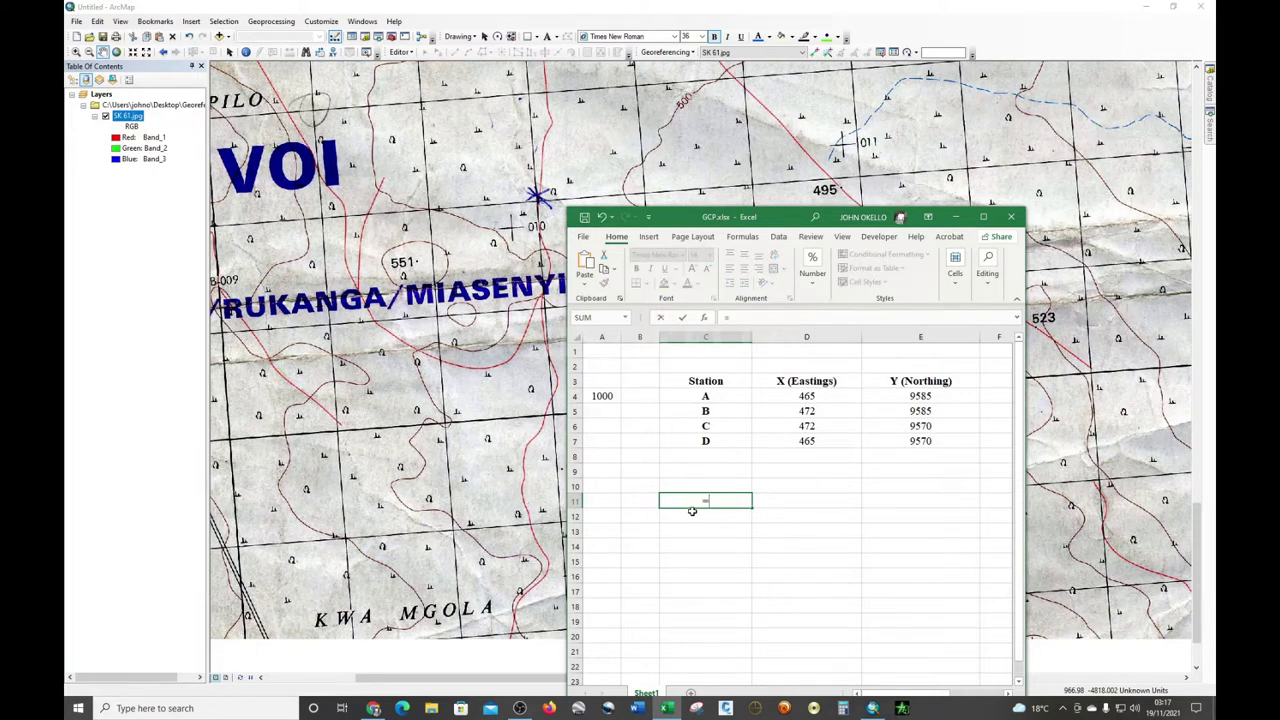
{"action": "left_click", "coordinate": [806, 396]}
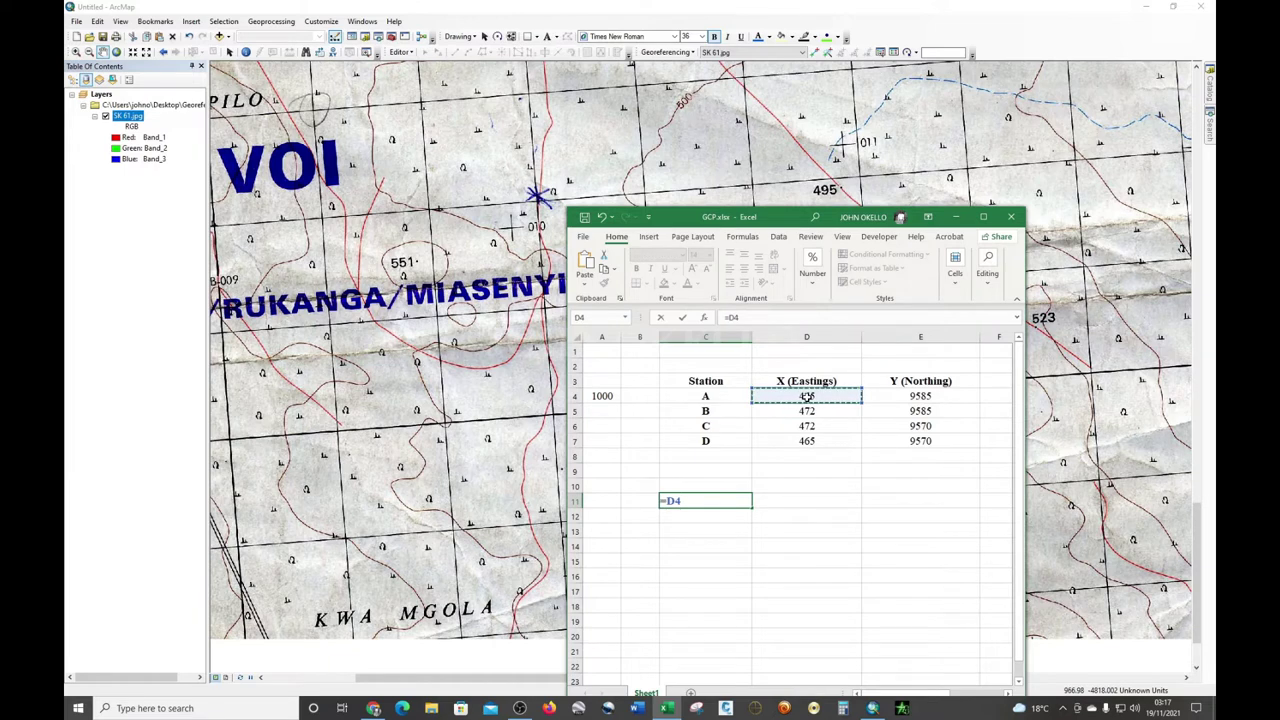
{"action": "type", "text": "*"}
{"action": "left_click", "coordinate": [601, 397]}
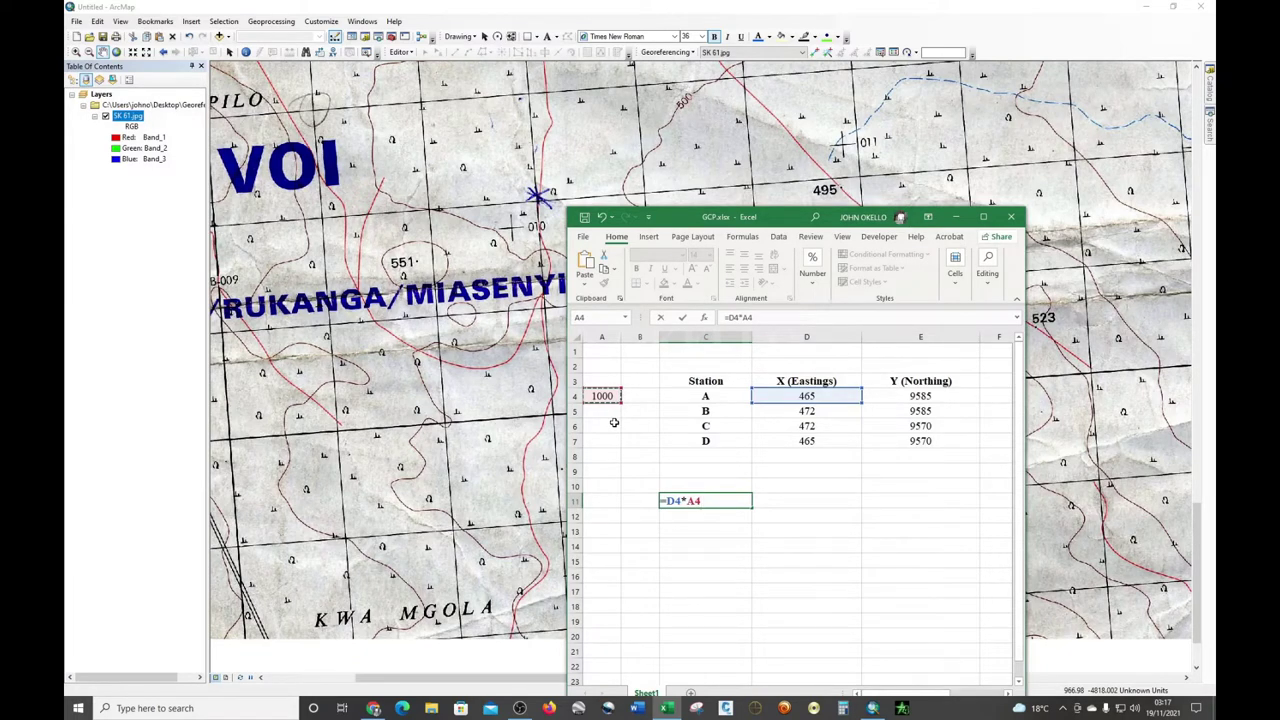
{"action": "key", "text": "Return"}
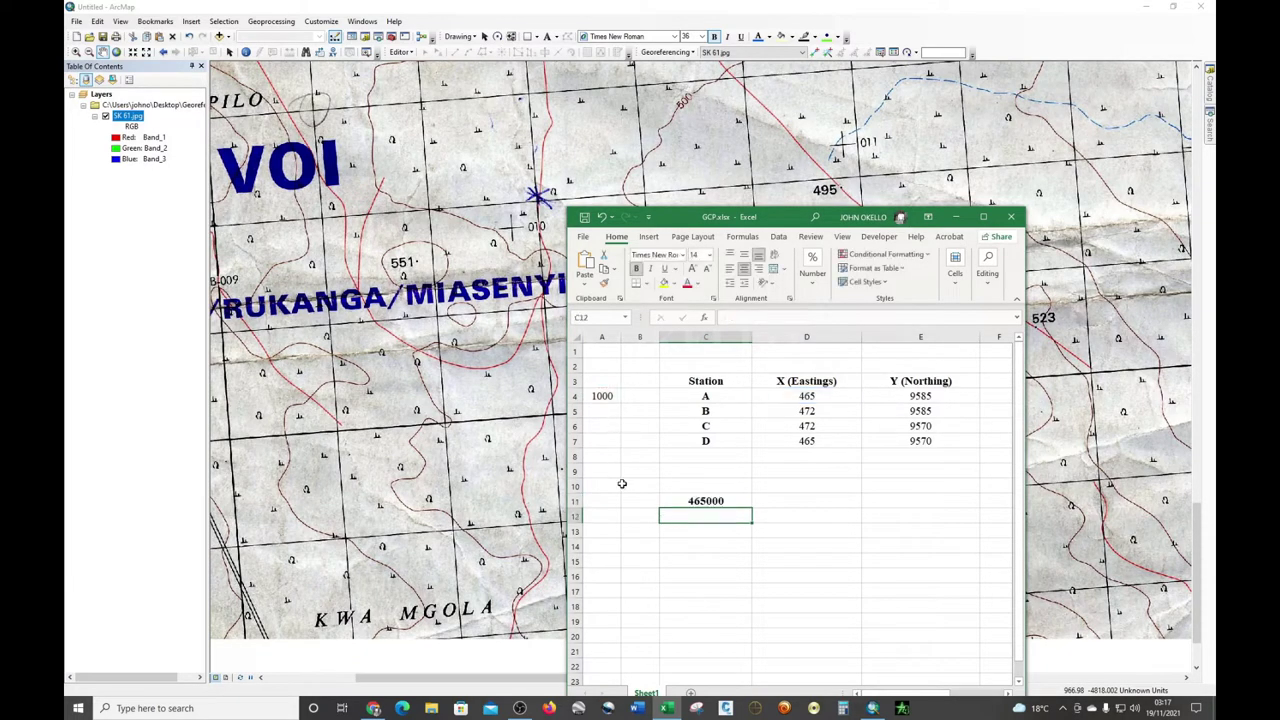
Try to fill the relative-reference formula from C11 across to D11, and clear the trial cells.
{"action": "left_click", "coordinate": [744, 502]}
{"action": "left_click_drag", "start_coordinate": [751, 507], "coordinate": [814, 517]}
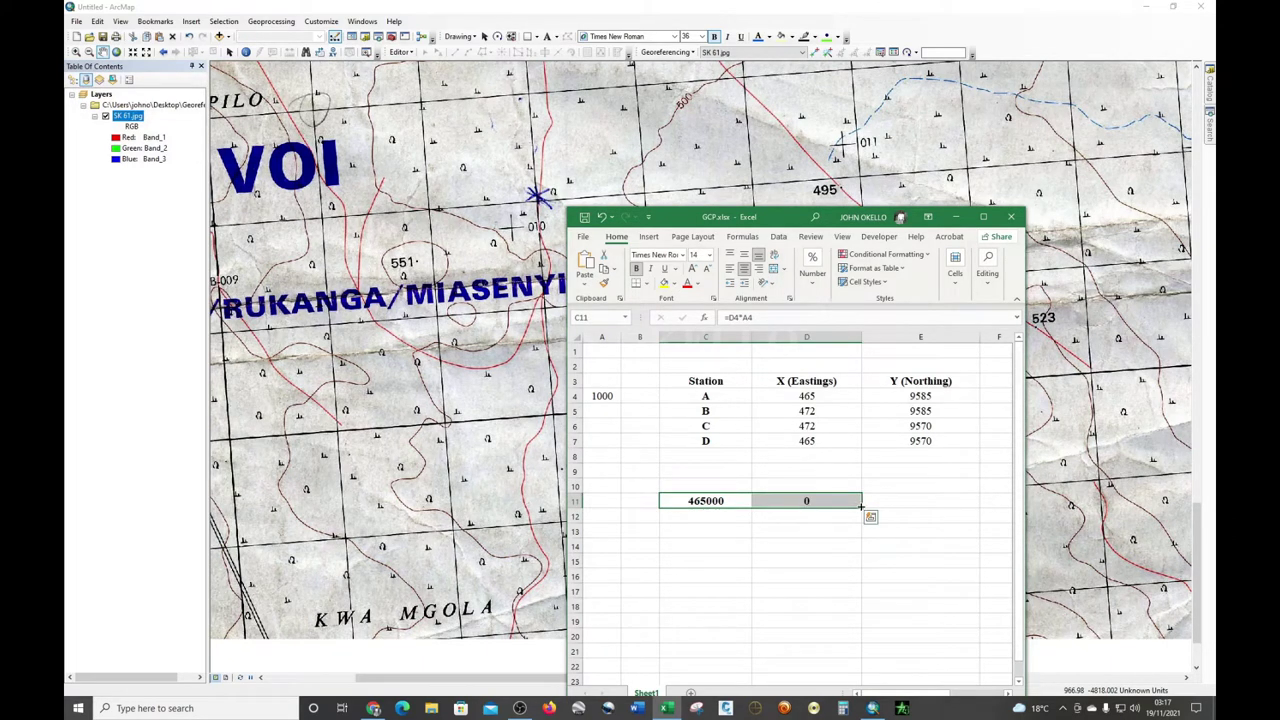
{"action": "left_click", "coordinate": [705, 500]}
{"action": "left_click_drag", "start_coordinate": [751, 507], "coordinate": [810, 507]}
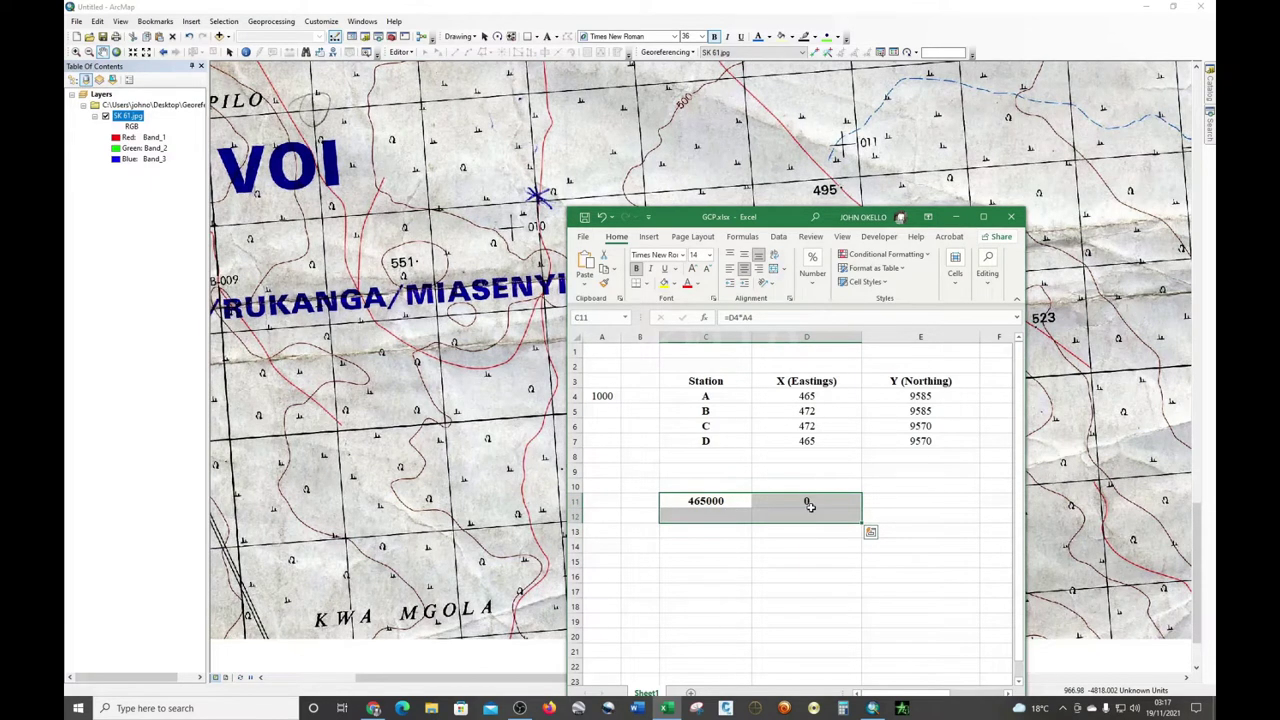
{"action": "left_click_drag", "start_coordinate": [810, 505], "coordinate": [698, 500]}
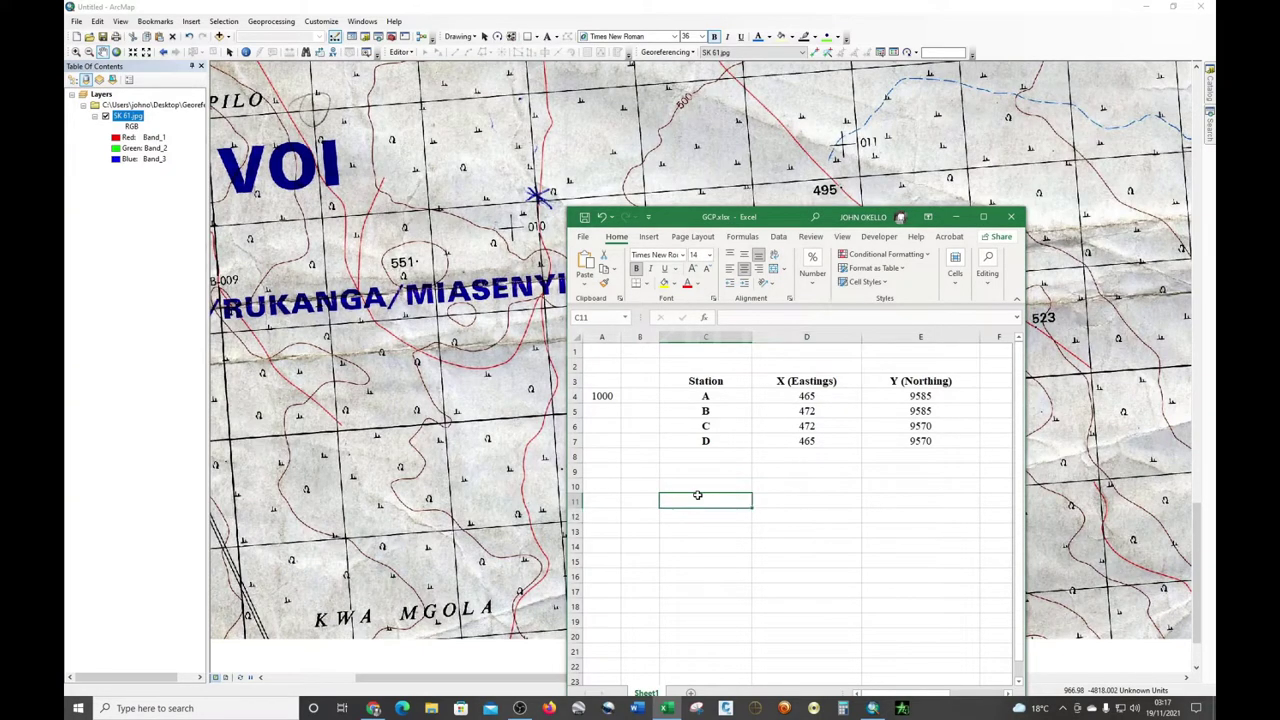
Enter the formula =D4*$A$4 in cell C10 to multiply station A's easting by the fixed 1000 factor.
{"action": "left_click", "coordinate": [606, 396]}
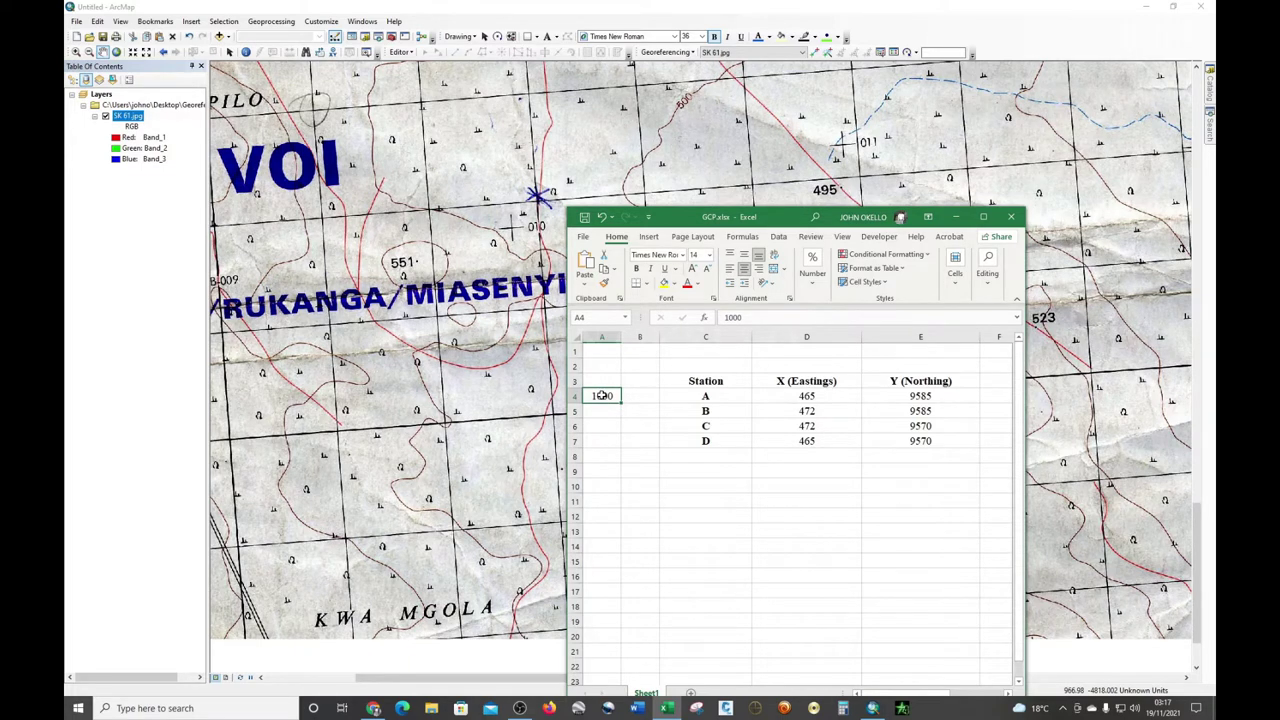
{"action": "left_click", "coordinate": [676, 482]}
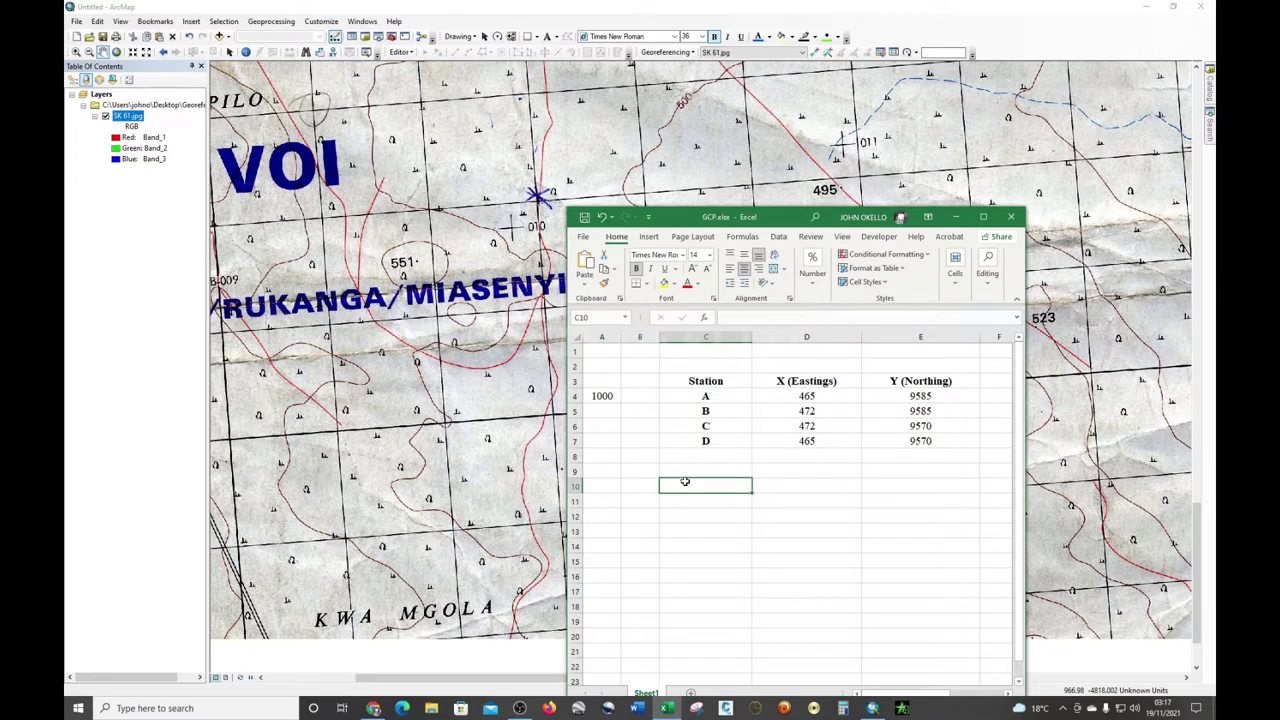
{"action": "type", "text": "="}
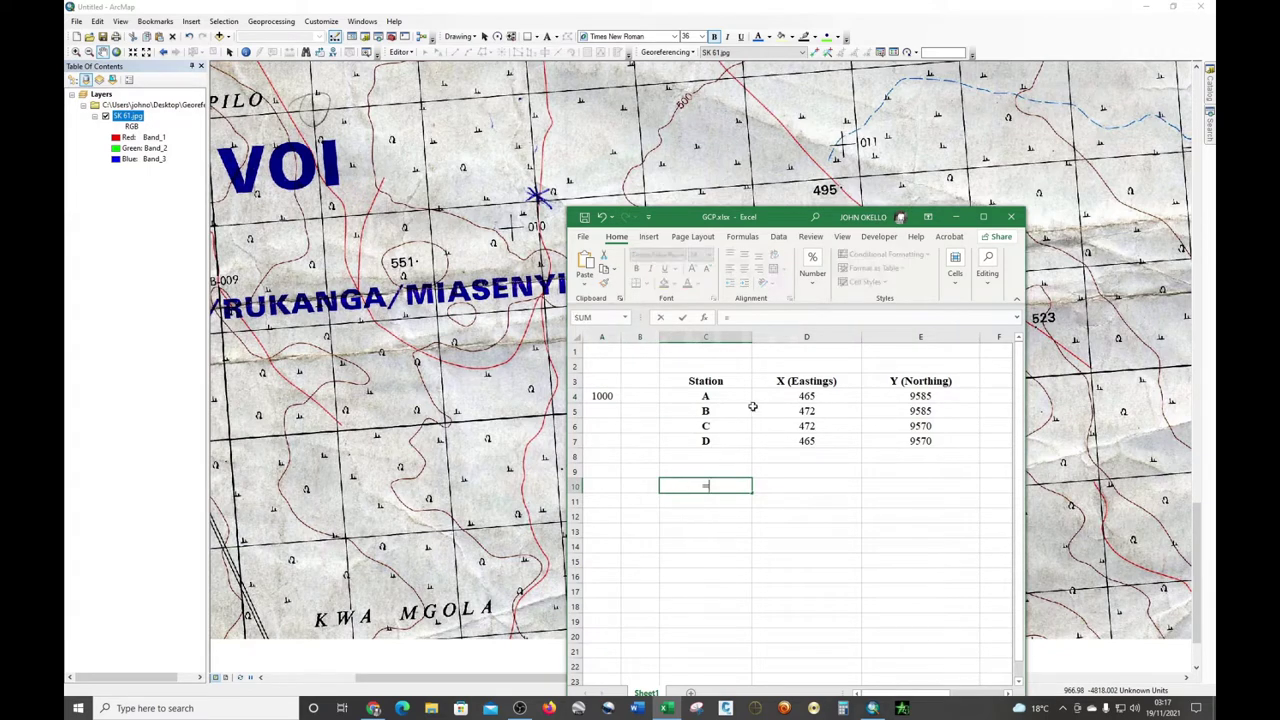
{"action": "left_click", "coordinate": [816, 396]}
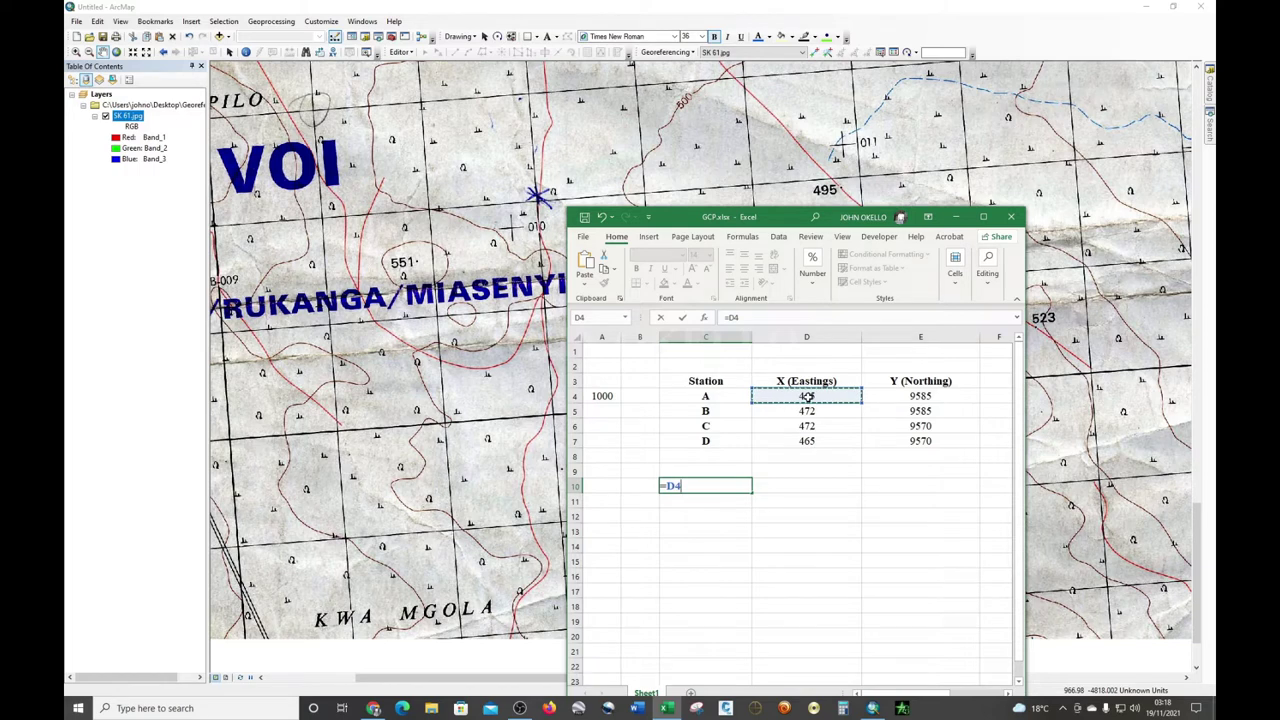
{"action": "type", "text": "*"}
{"action": "left_click", "coordinate": [601, 396]}
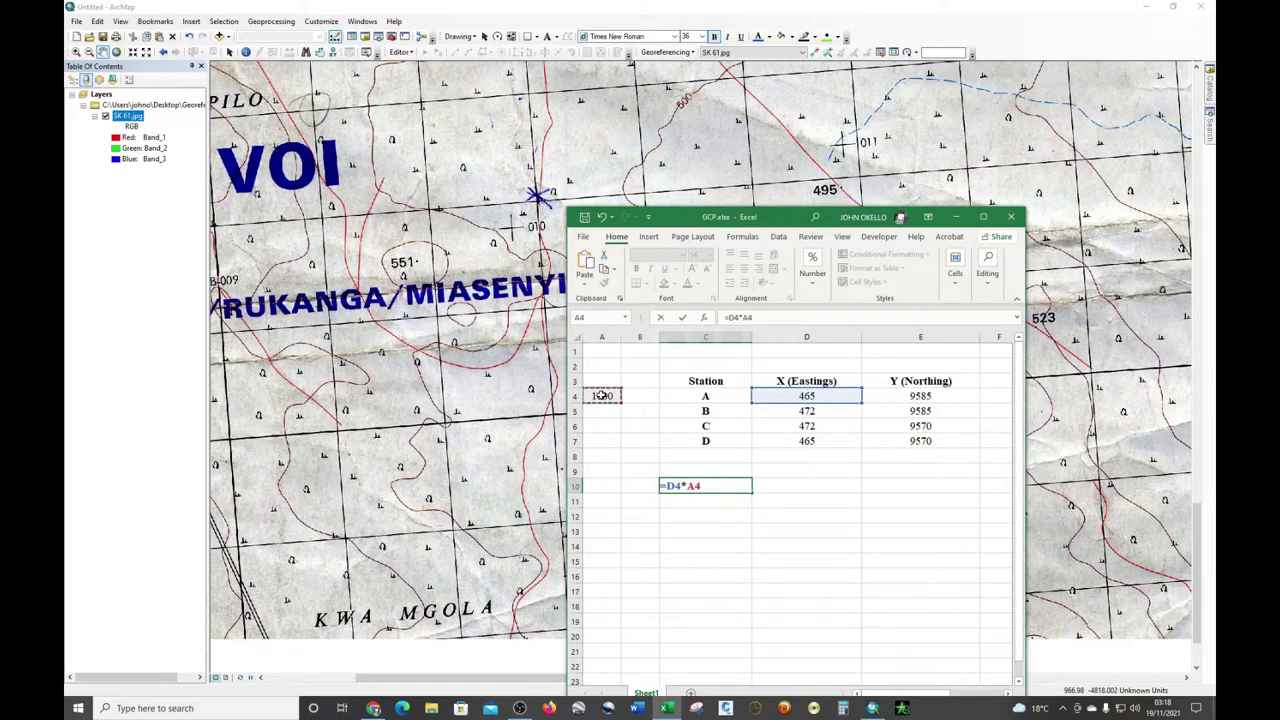
{"action": "left_click", "coordinate": [690, 486]}
{"action": "type", "text": "$A$"}
{"action": "key", "text": "Return"}
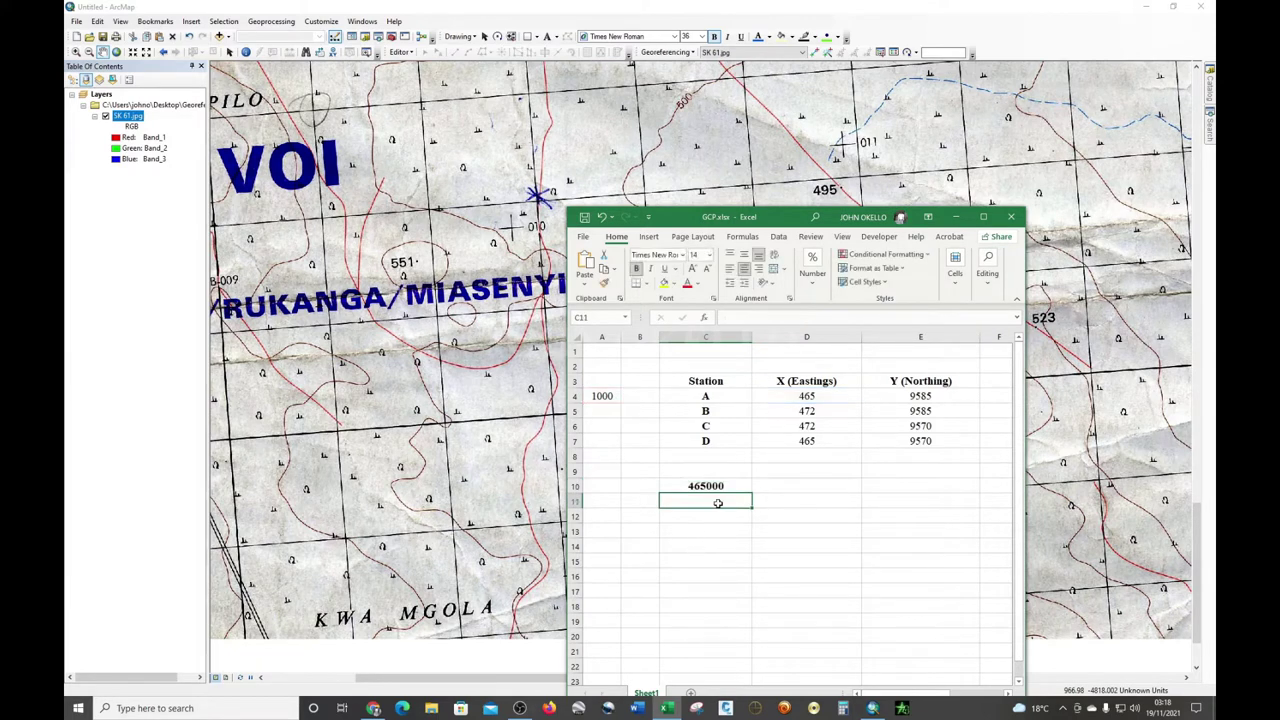
Fill the C10 formula across to D10 and down to row 13 to convert all four stations' coordinates.
{"action": "left_click", "coordinate": [741, 489]}
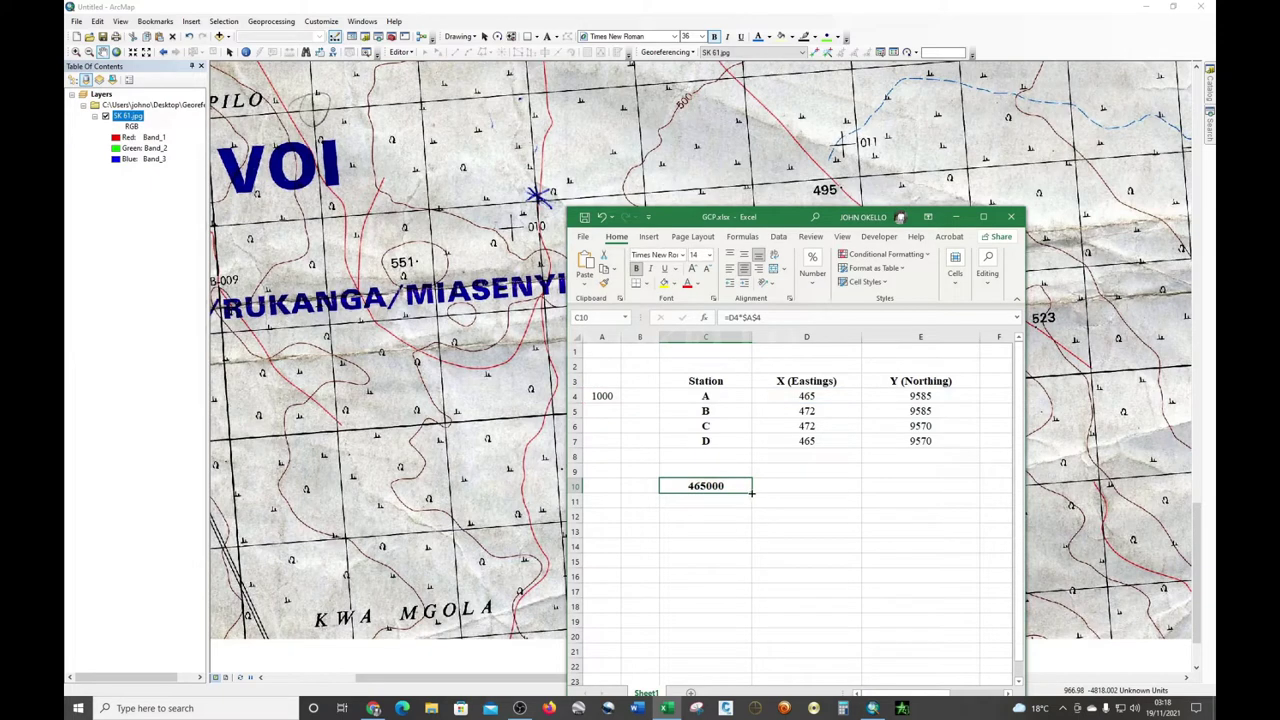
{"action": "left_click_drag", "start_coordinate": [751, 492], "coordinate": [827, 491]}
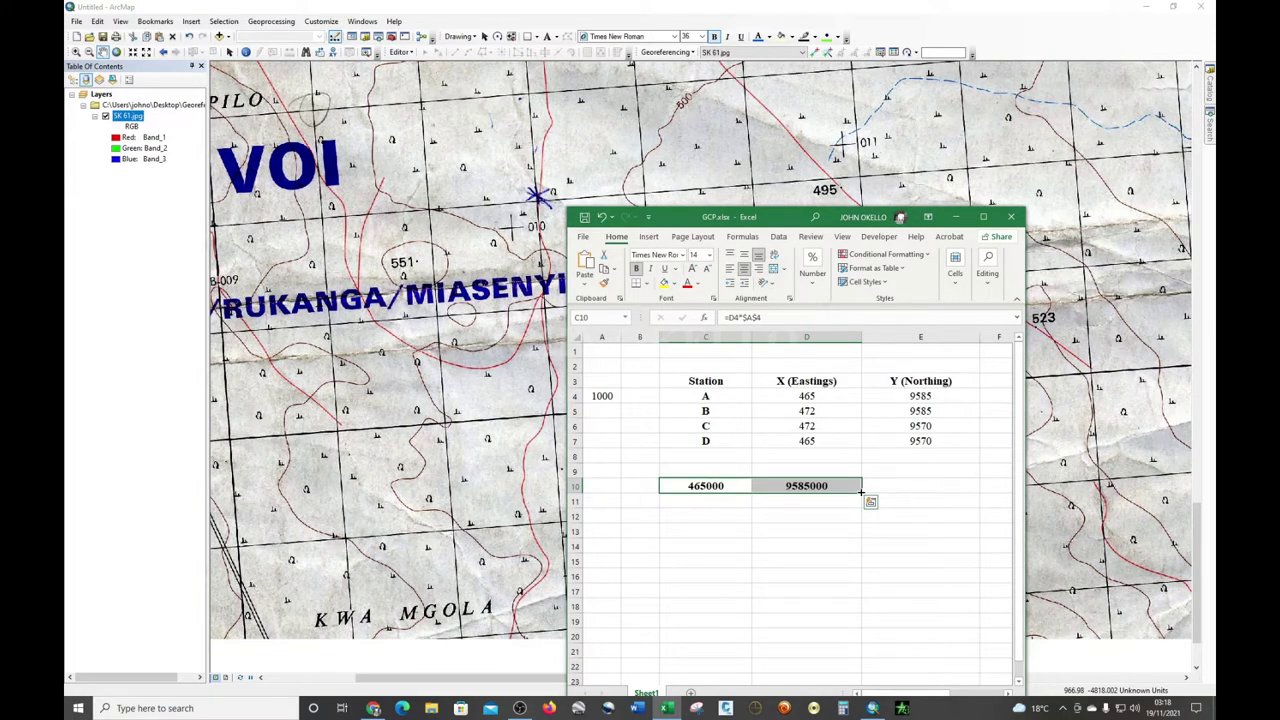
{"action": "left_click_drag", "start_coordinate": [860, 491], "coordinate": [860, 537]}
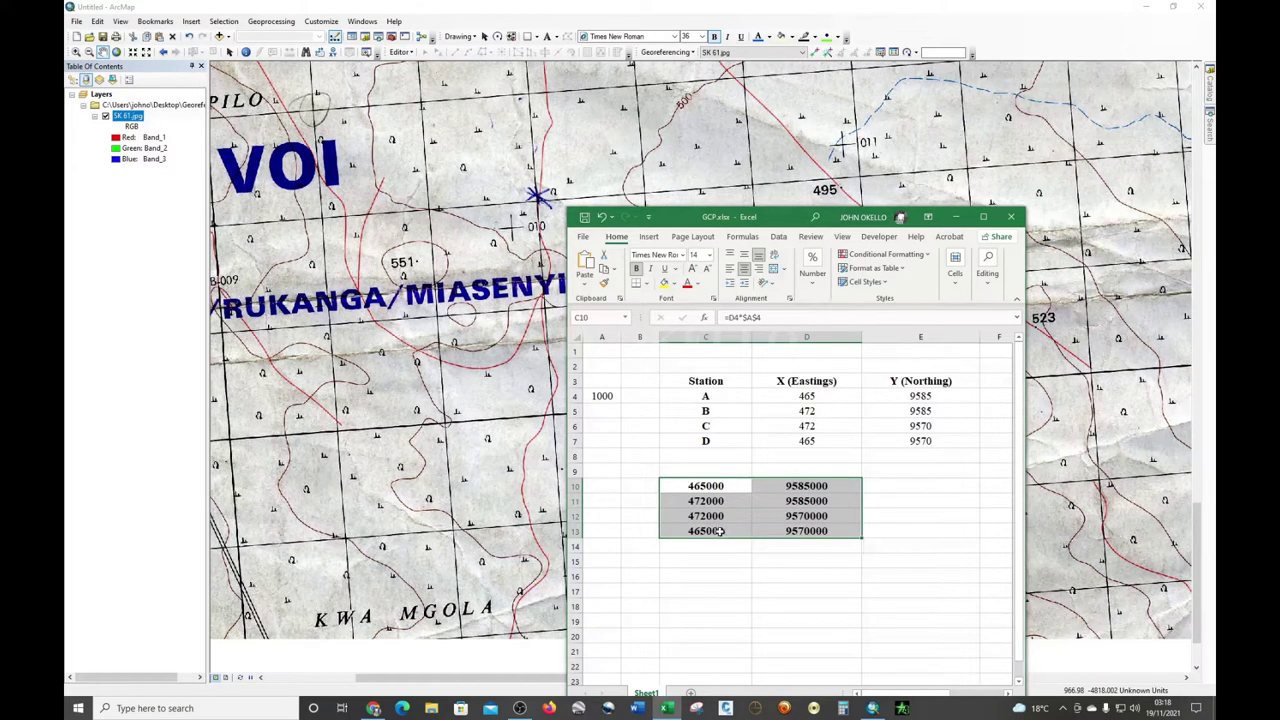
Copy the converted coordinates in C10:D13 and paste them as values over the eastings and northings starting at D4.
{"action": "left_click", "coordinate": [728, 575]}
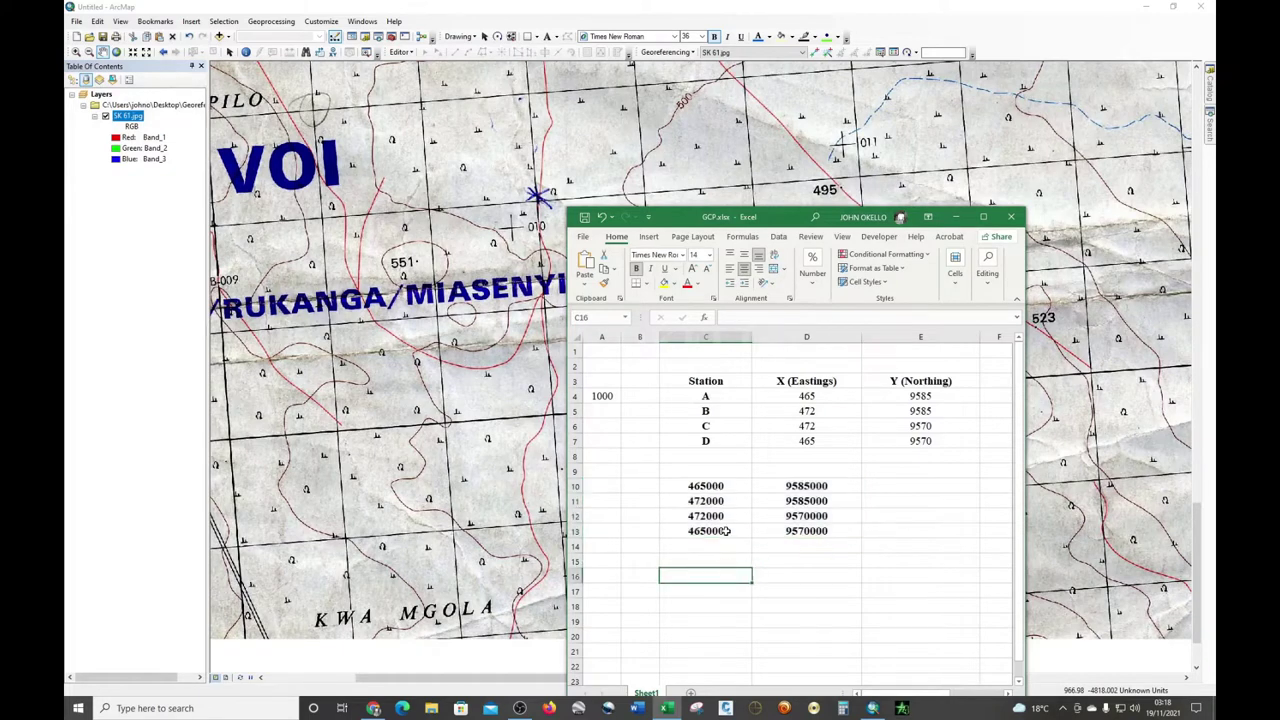
{"action": "left_click", "coordinate": [720, 488]}
{"action": "left_click_drag", "start_coordinate": [720, 486], "coordinate": [790, 525]}
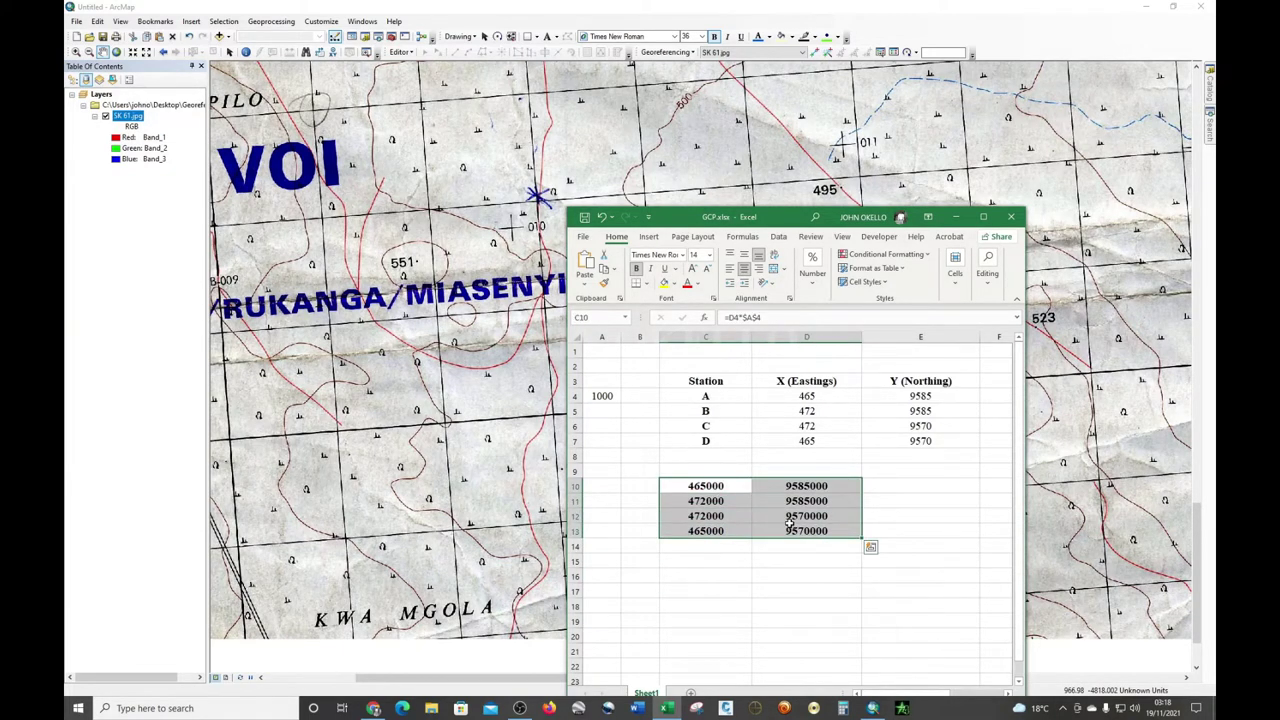
{"action": "key", "text": "ctrl+c"}
{"action": "left_click", "coordinate": [801, 396]}
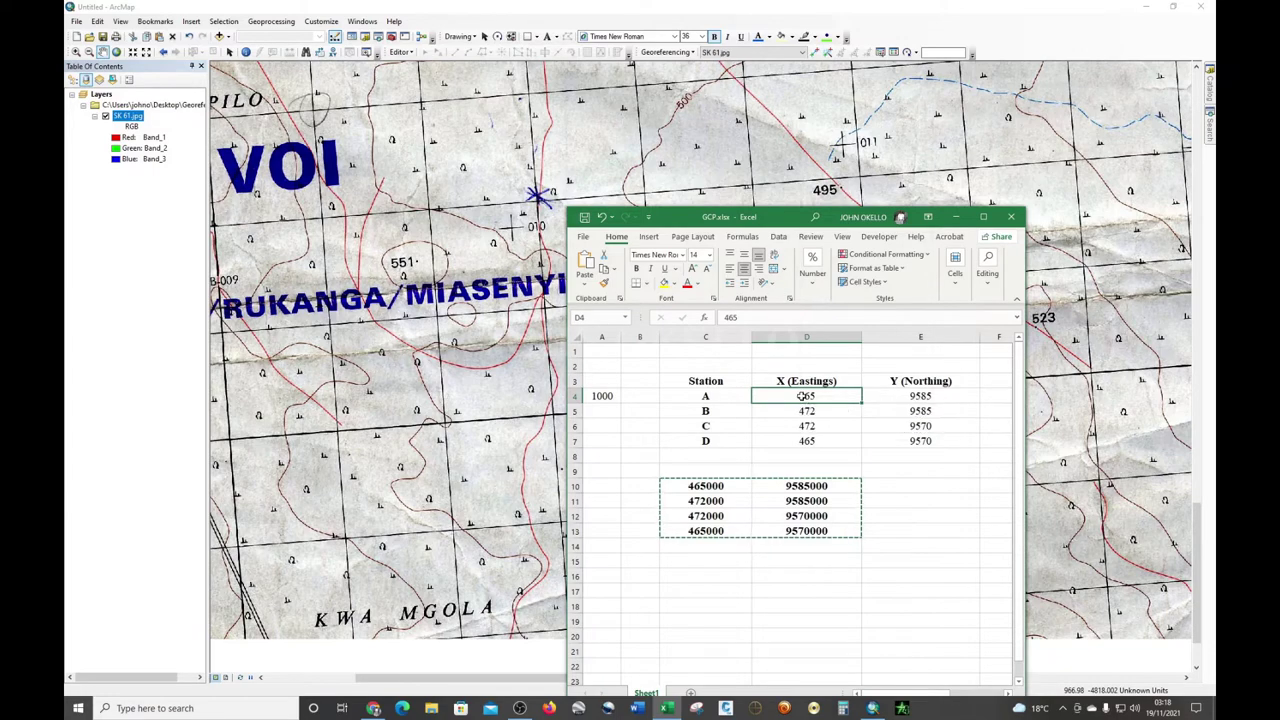
{"action": "right_click", "coordinate": [805, 397]}
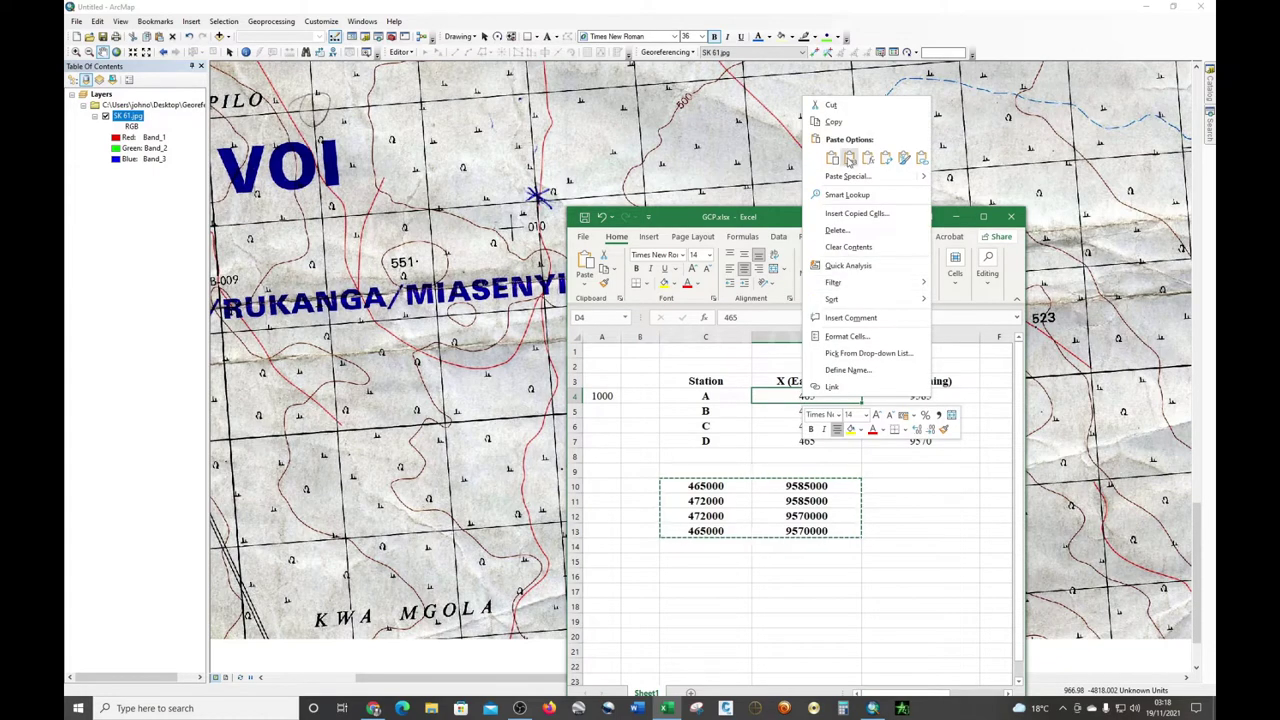
{"action": "left_click", "coordinate": [849, 159]}
{"action": "left_click", "coordinate": [900, 514]}
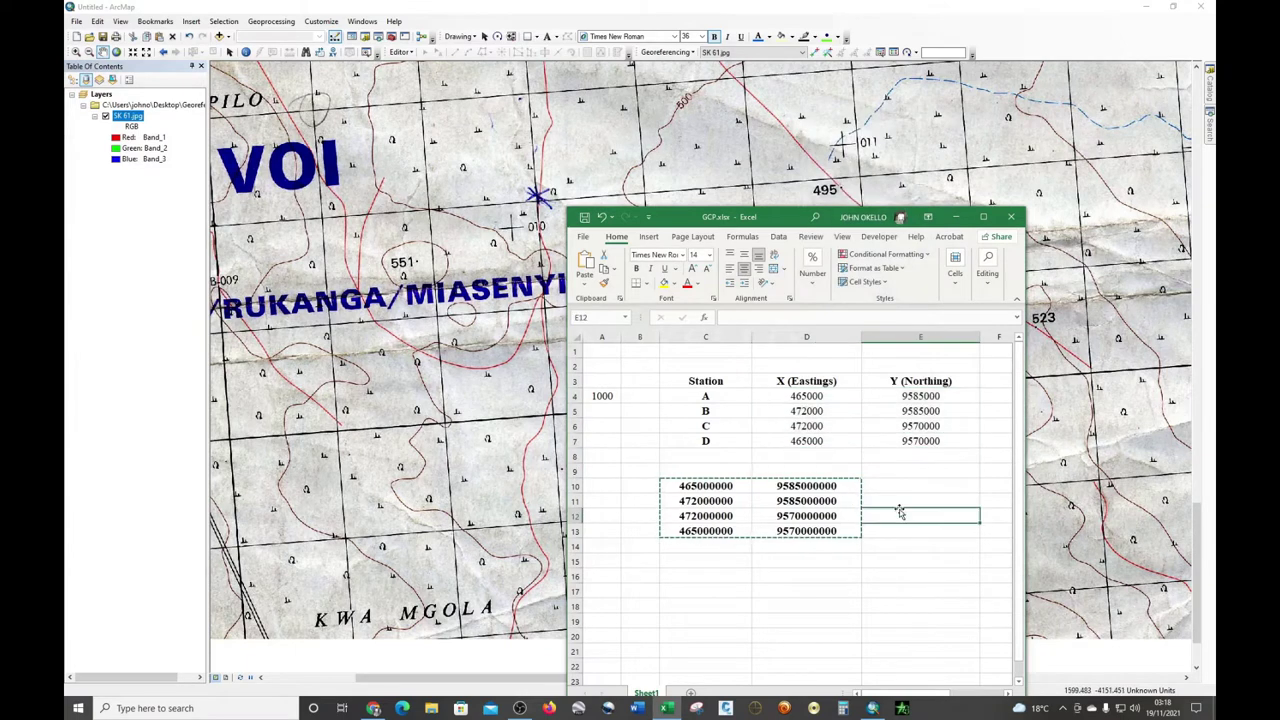
Clear the helper formulas in C10:D13 and the 1000 factor in cell A4.
{"action": "left_click", "coordinate": [680, 485]}
{"action": "left_click_drag", "start_coordinate": [680, 485], "coordinate": [801, 528]}
{"action": "key", "text": "Delete"}
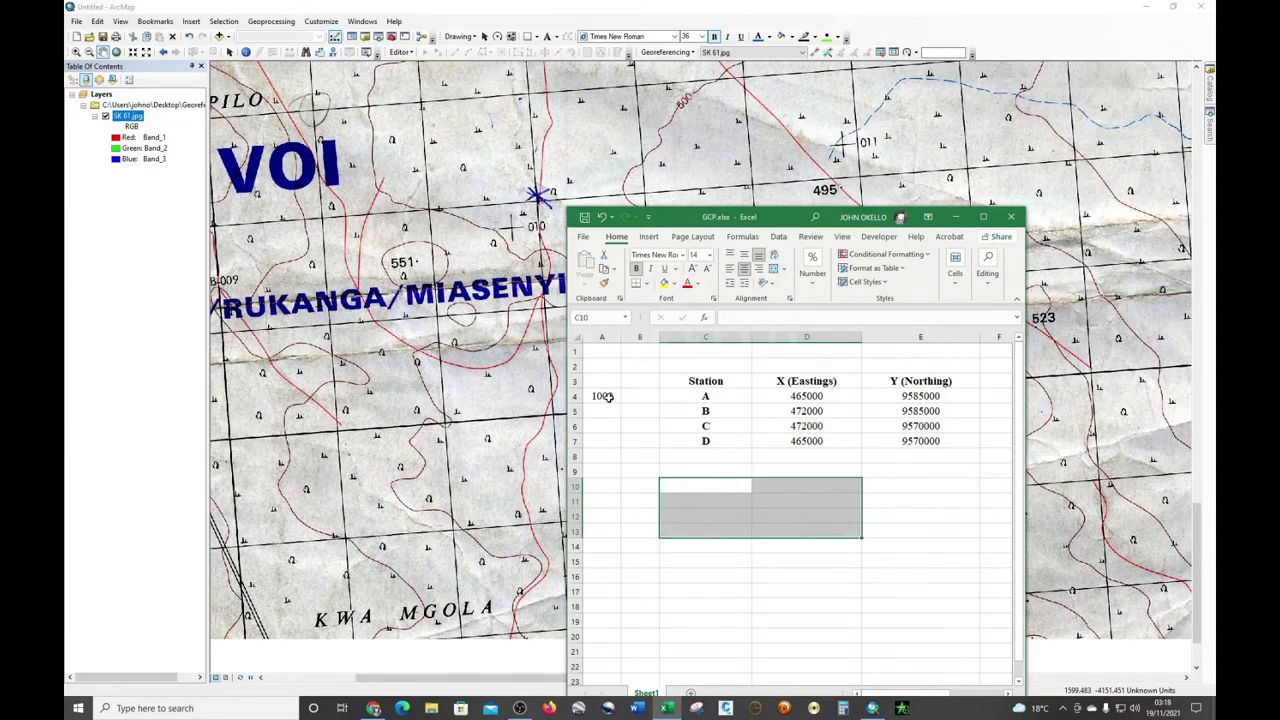
{"action": "left_click", "coordinate": [606, 396]}
{"action": "key", "text": "Delete"}
{"action": "left_click", "coordinate": [700, 487]}
{"action": "left_click", "coordinate": [711, 517]}
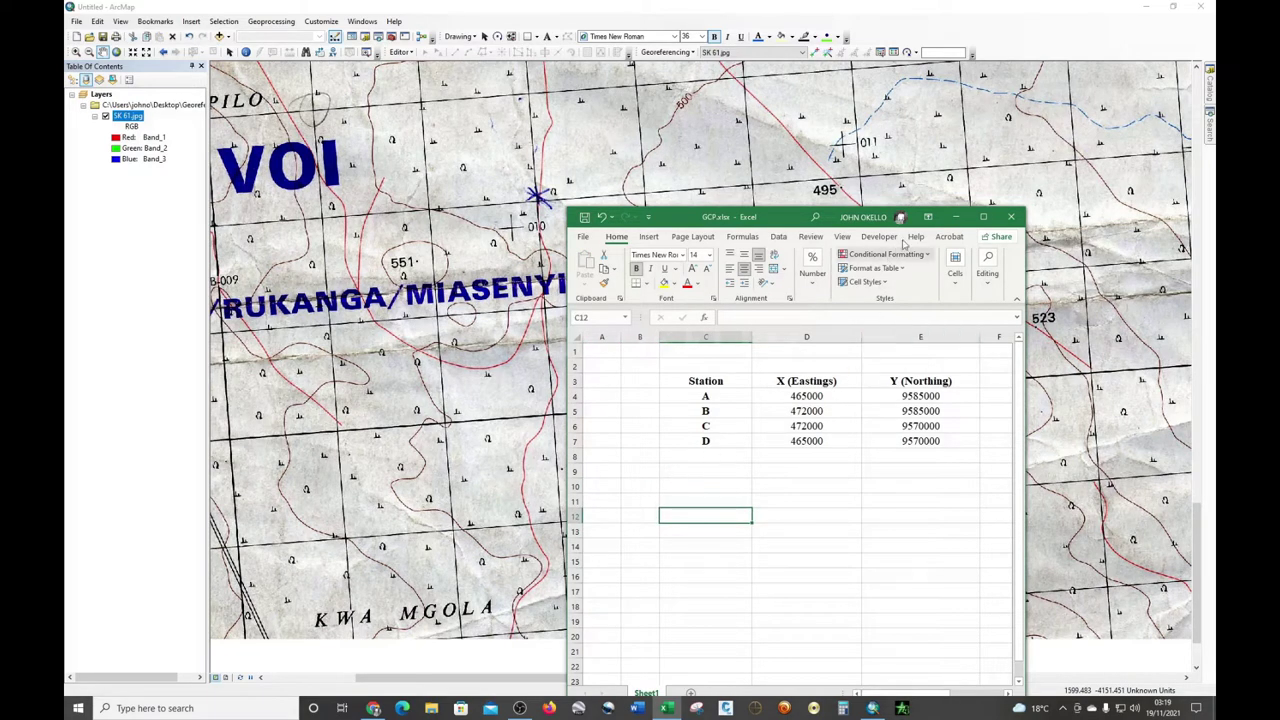
Move the GCP.xlsx workbook aside and minimize it to return to the map in ArcMap.
{"action": "left_click_drag", "start_coordinate": [768, 221], "coordinate": [443, 221]}
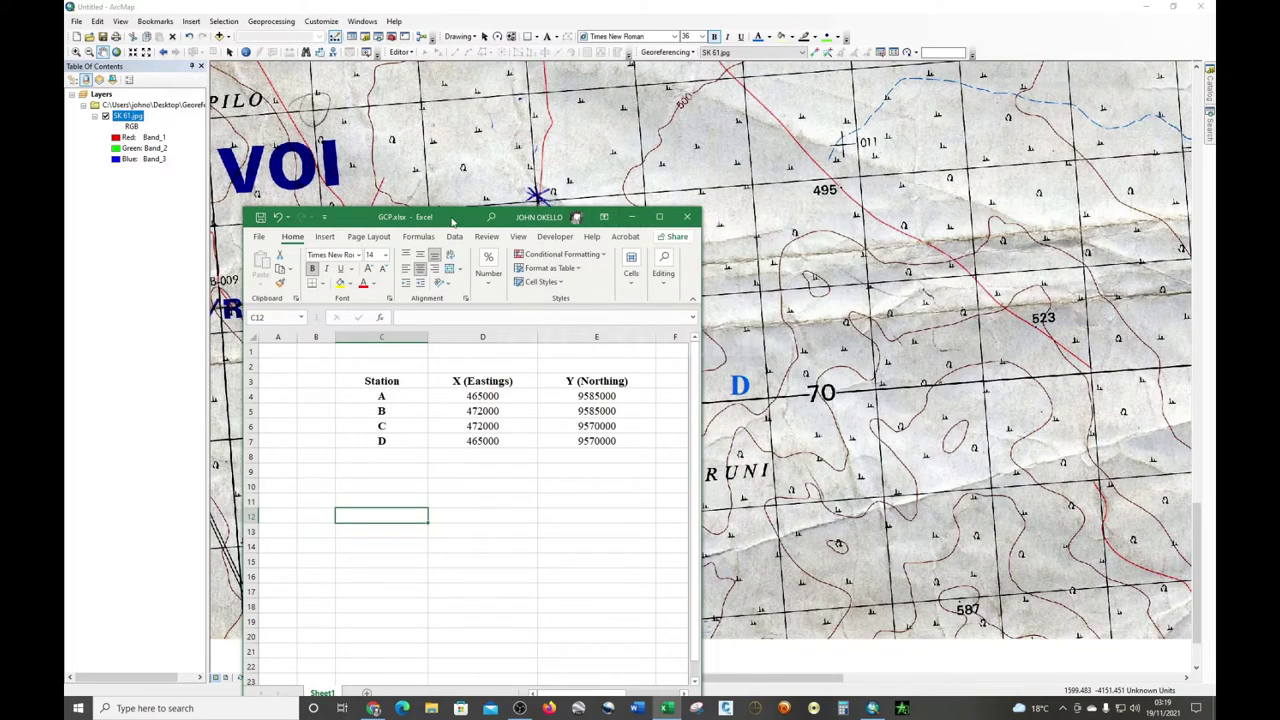
{"action": "left_click_drag", "start_coordinate": [455, 222], "coordinate": [412, 213]}
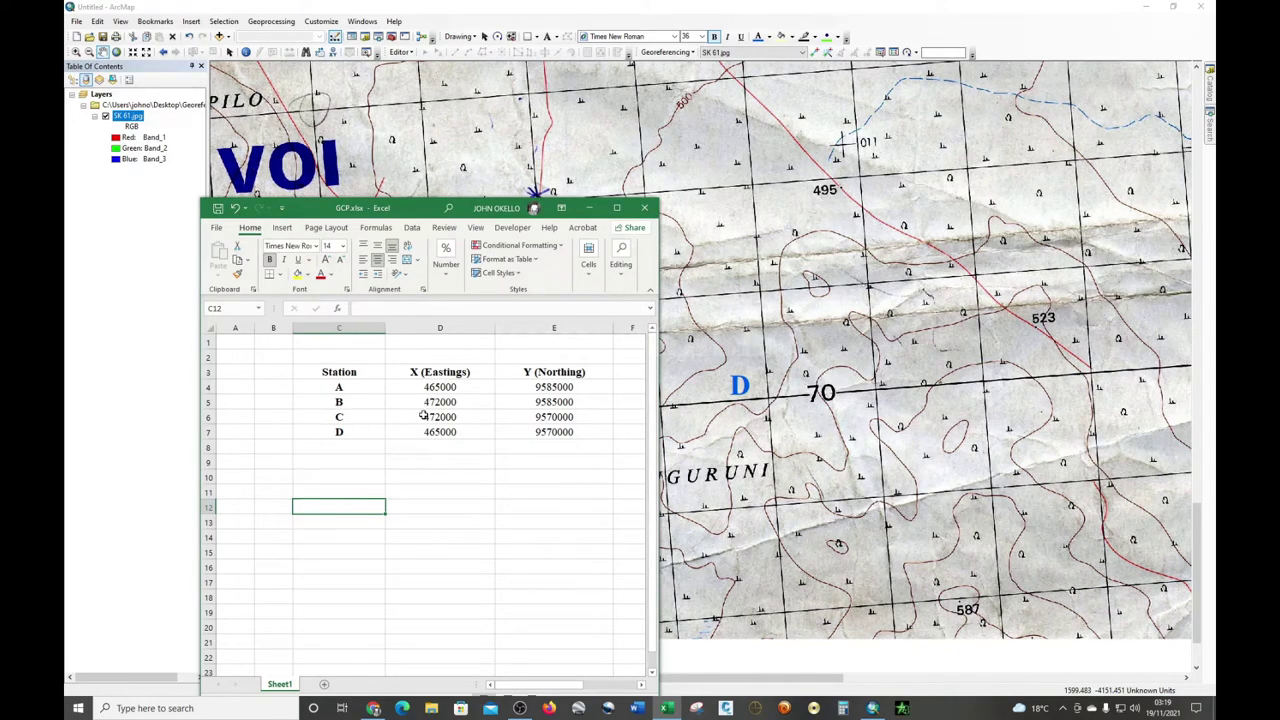
{"action": "left_click", "coordinate": [589, 208]}
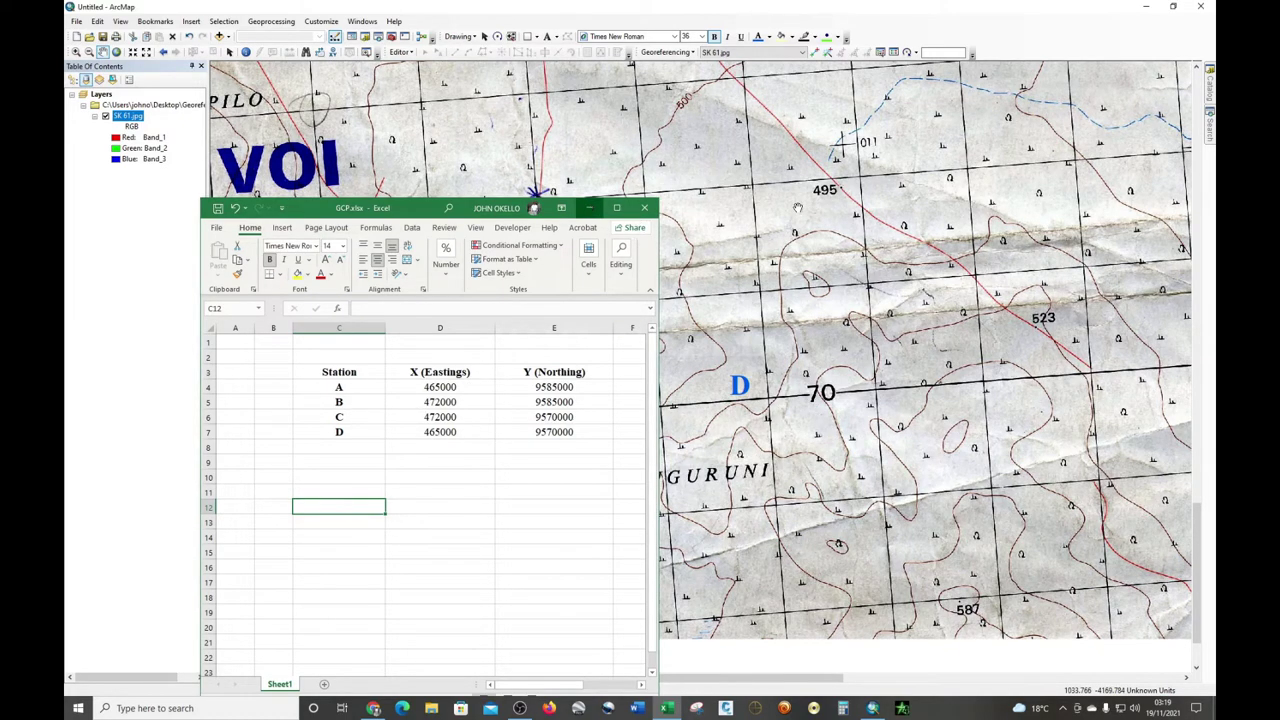
Place the first georeferencing control point on the grid intersection beside label A and open its coordinate entry.
{"action": "scroll", "coordinate": [685, 201], "scroll_direction": "up", "scroll_amount": 4}
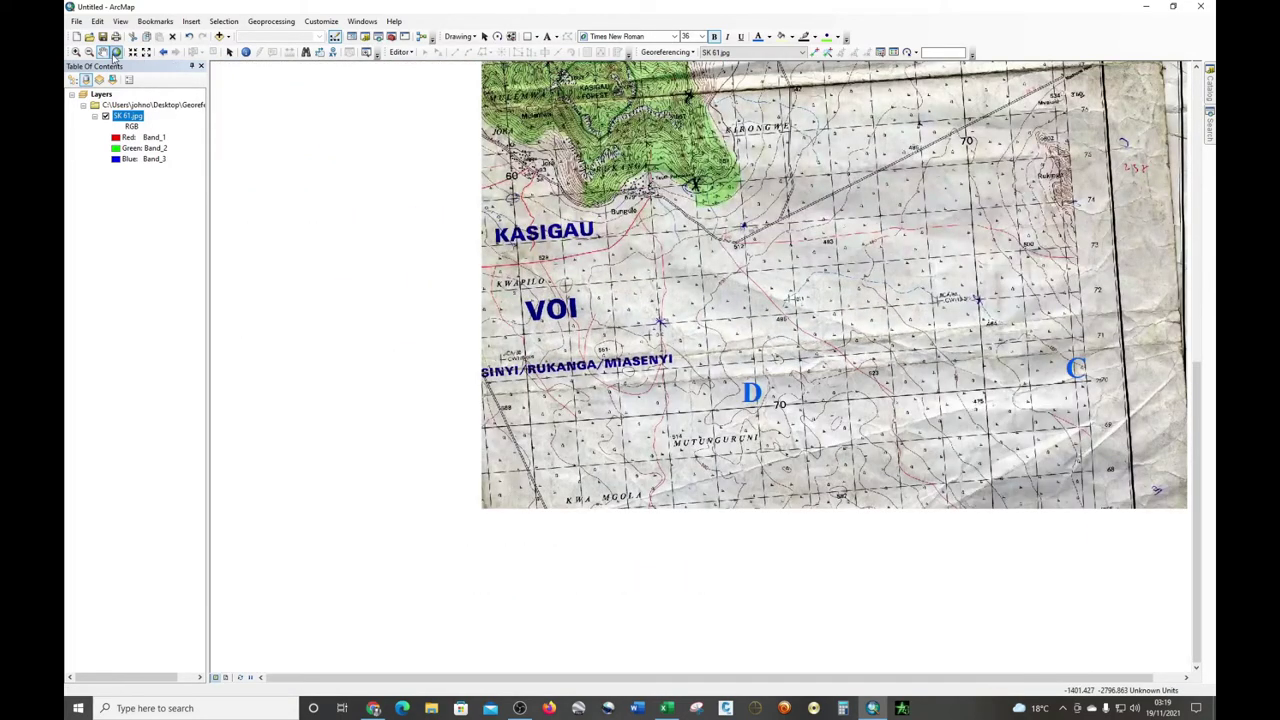
{"action": "left_click_drag", "start_coordinate": [766, 215], "coordinate": [657, 464]}
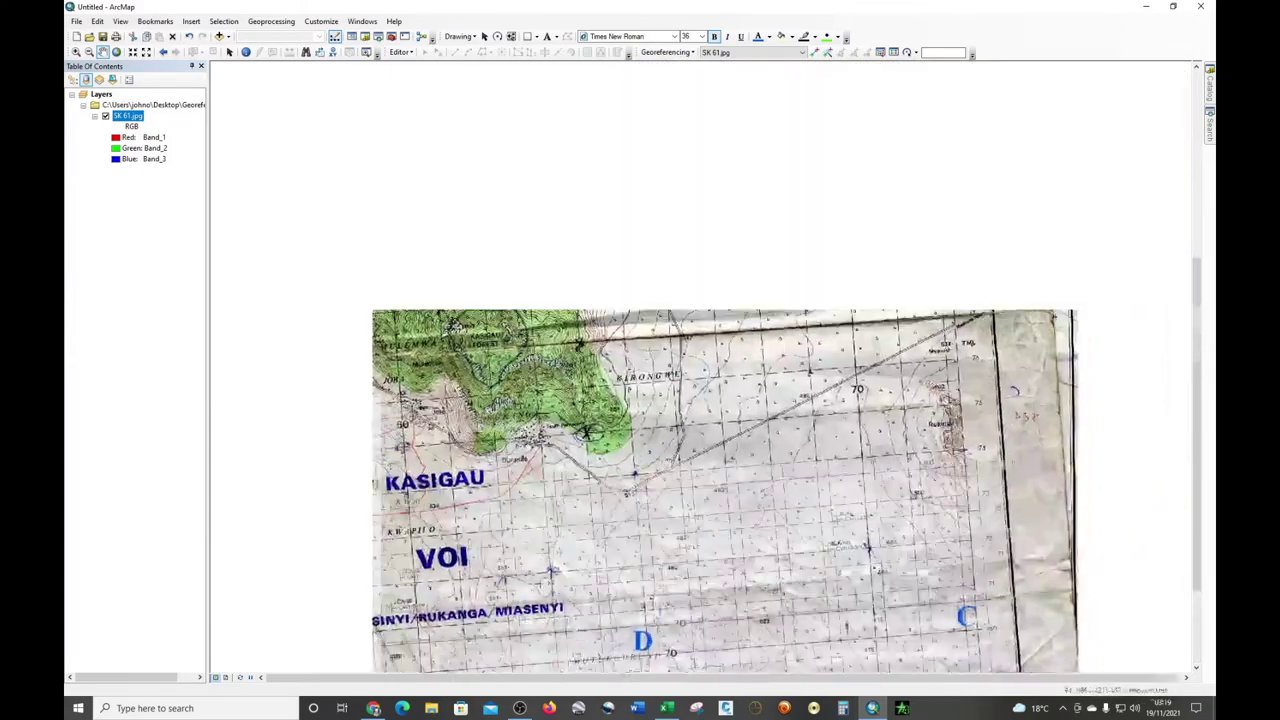
{"action": "left_click_drag", "start_coordinate": [600, 300], "coordinate": [650, 500]}
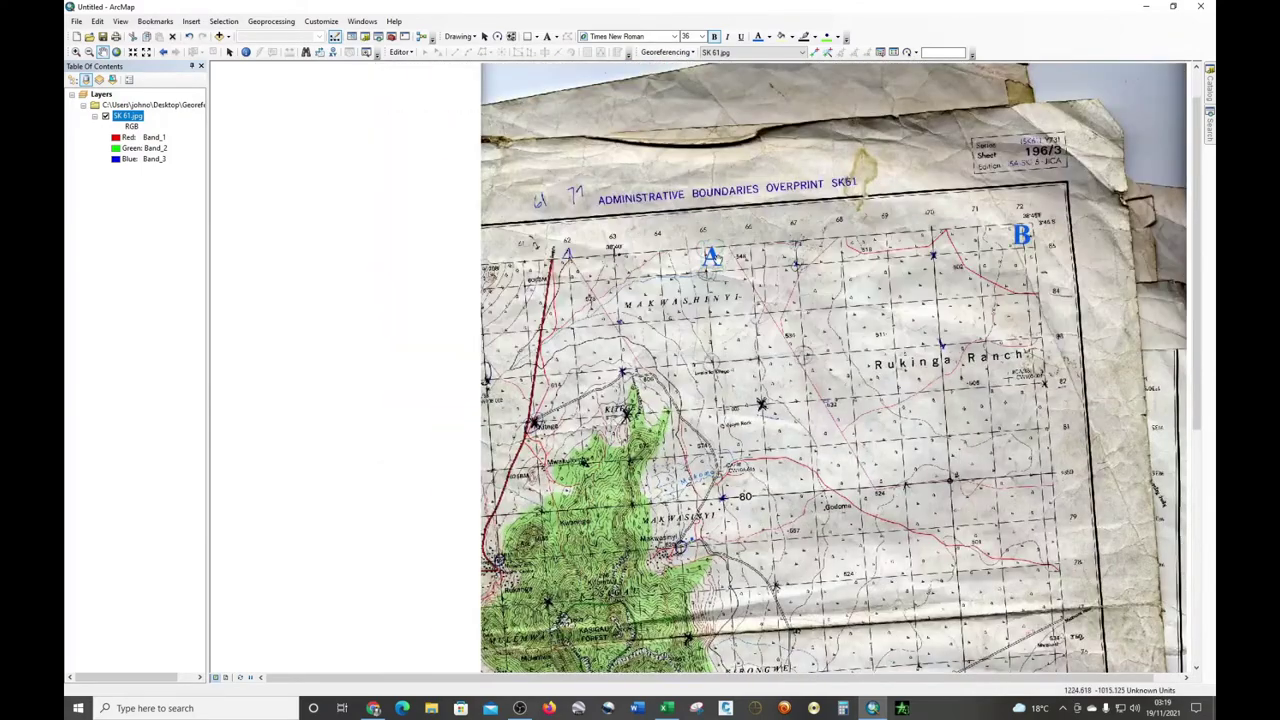
{"action": "left_click_drag", "start_coordinate": [650, 400], "coordinate": [656, 458]}
{"action": "left_click_drag", "start_coordinate": [724, 358], "coordinate": [724, 398]}
{"action": "scroll", "coordinate": [714, 396], "scroll_direction": "down", "scroll_amount": 1}
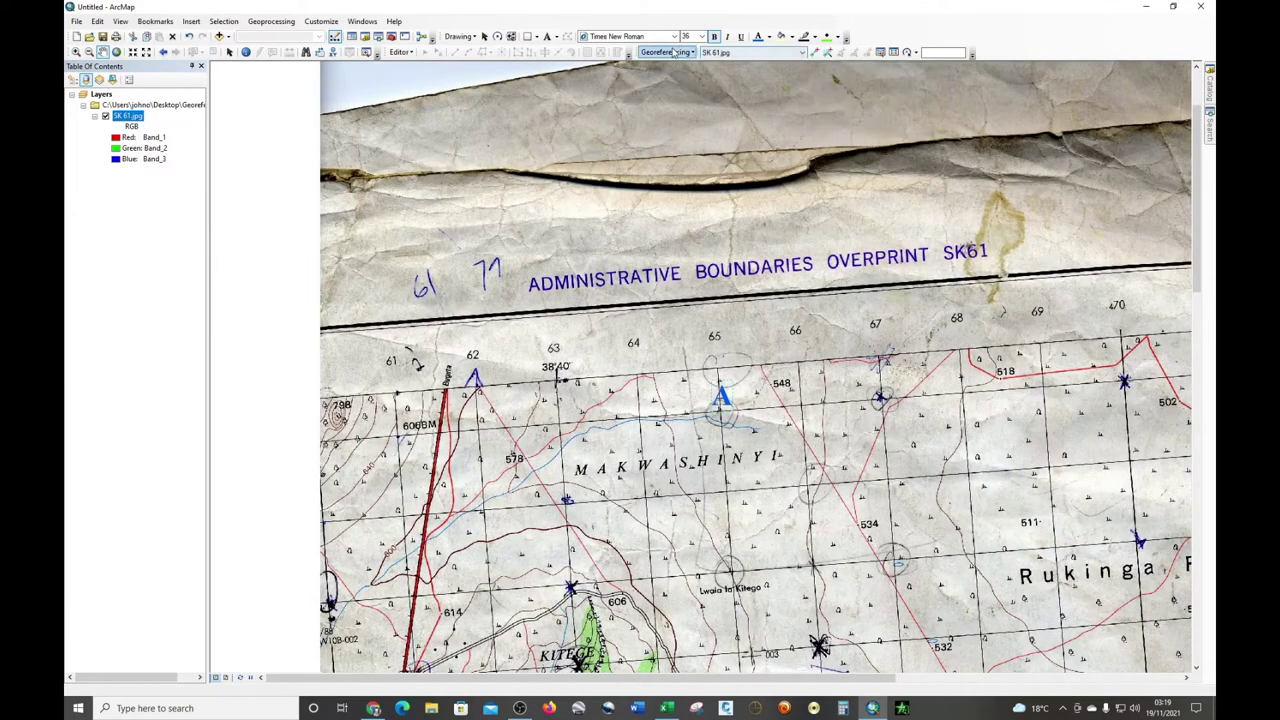
{"action": "left_click", "coordinate": [815, 52]}
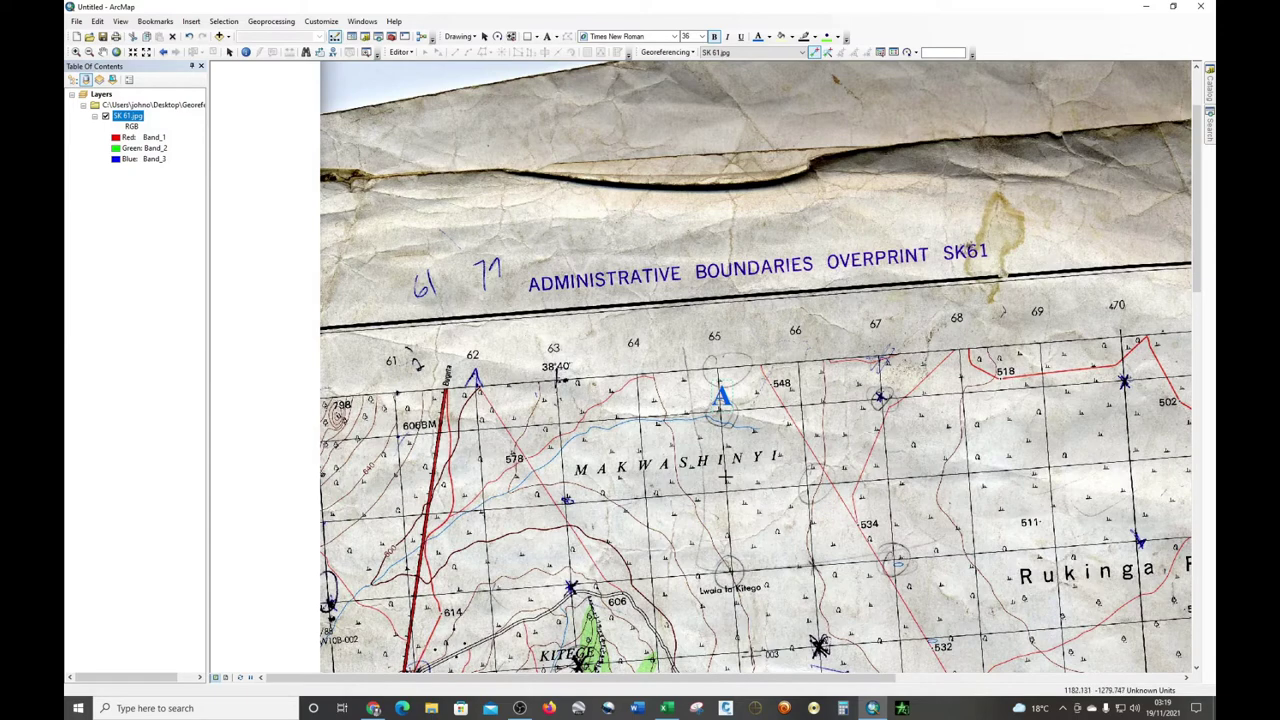
{"action": "scroll", "coordinate": [713, 405], "scroll_direction": "up", "scroll_amount": 5}
{"action": "scroll", "coordinate": [710, 406], "scroll_direction": "up", "scroll_amount": 3}
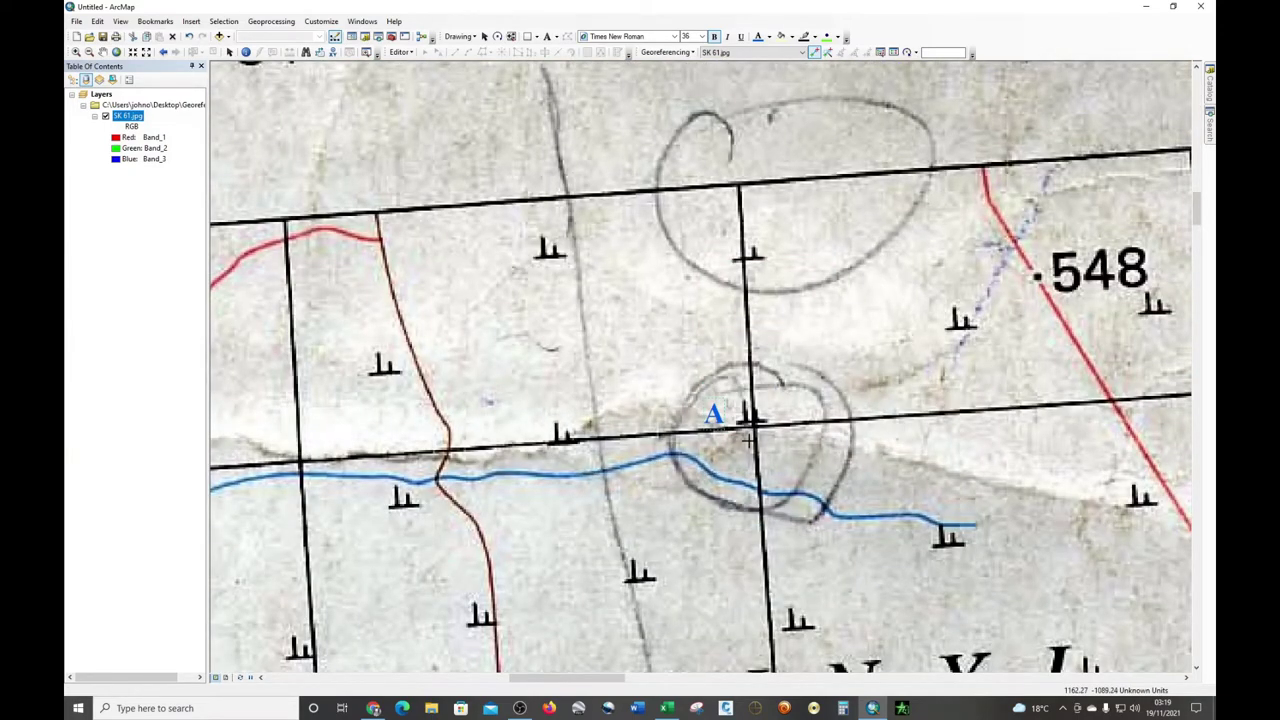
{"action": "scroll", "coordinate": [750, 432], "scroll_direction": "up", "scroll_amount": 4}
{"action": "scroll", "coordinate": [757, 428], "scroll_direction": "up", "scroll_amount": 2}
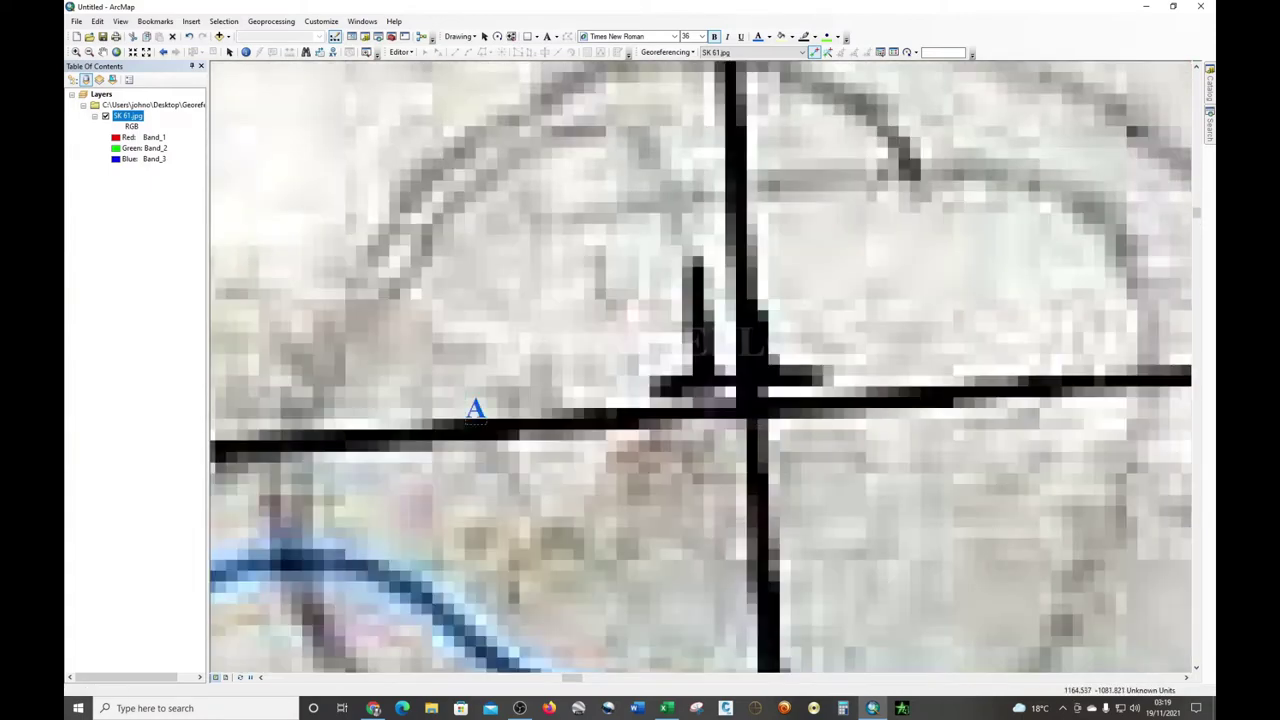
{"action": "scroll", "coordinate": [747, 408], "scroll_direction": "up", "scroll_amount": 2}
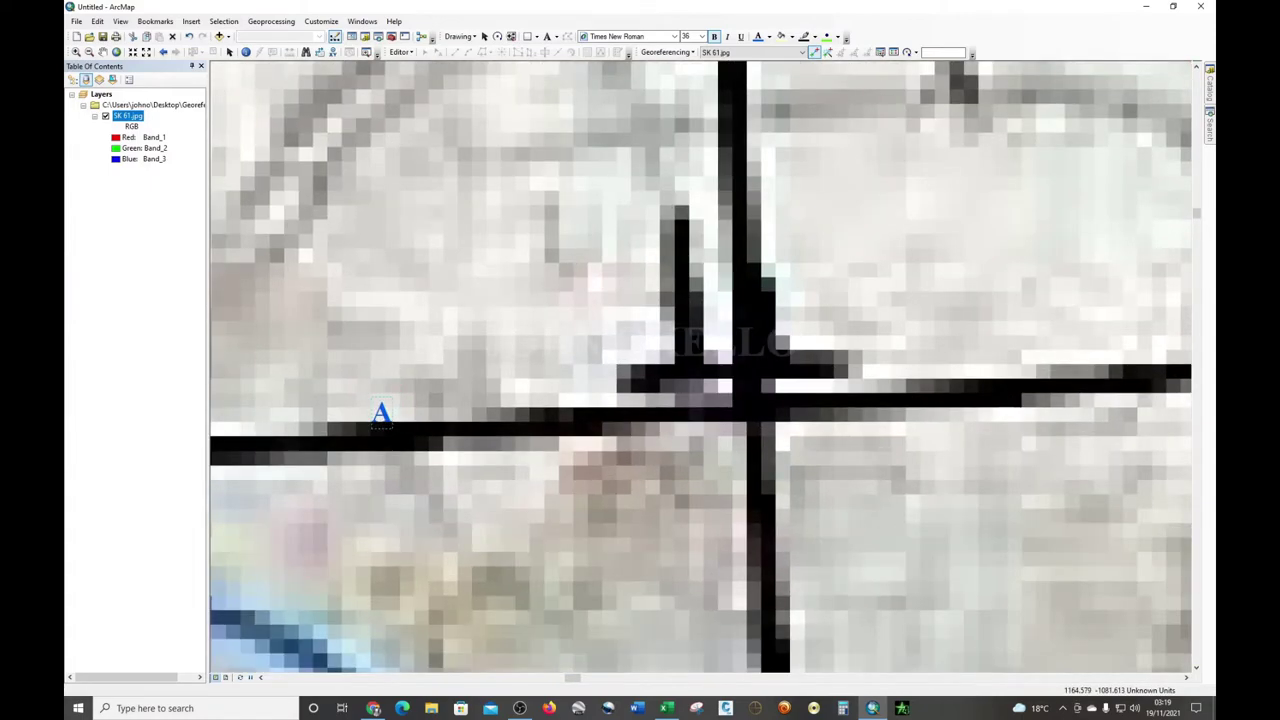
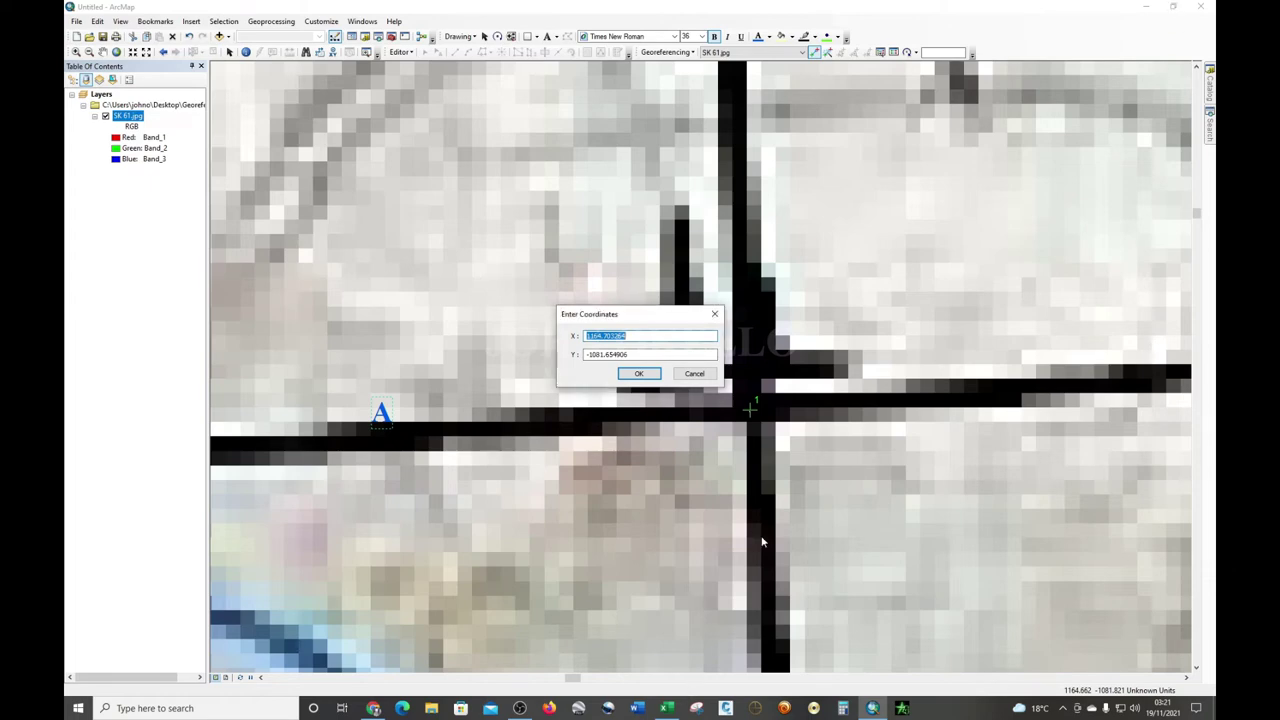
Set the first control point's X coordinate to 465000, copied from station A's easting in the GCP.xlsx workbook.
{"action": "left_click", "coordinate": [668, 706]}
{"action": "left_click_drag", "start_coordinate": [409, 208], "coordinate": [960, 296]}
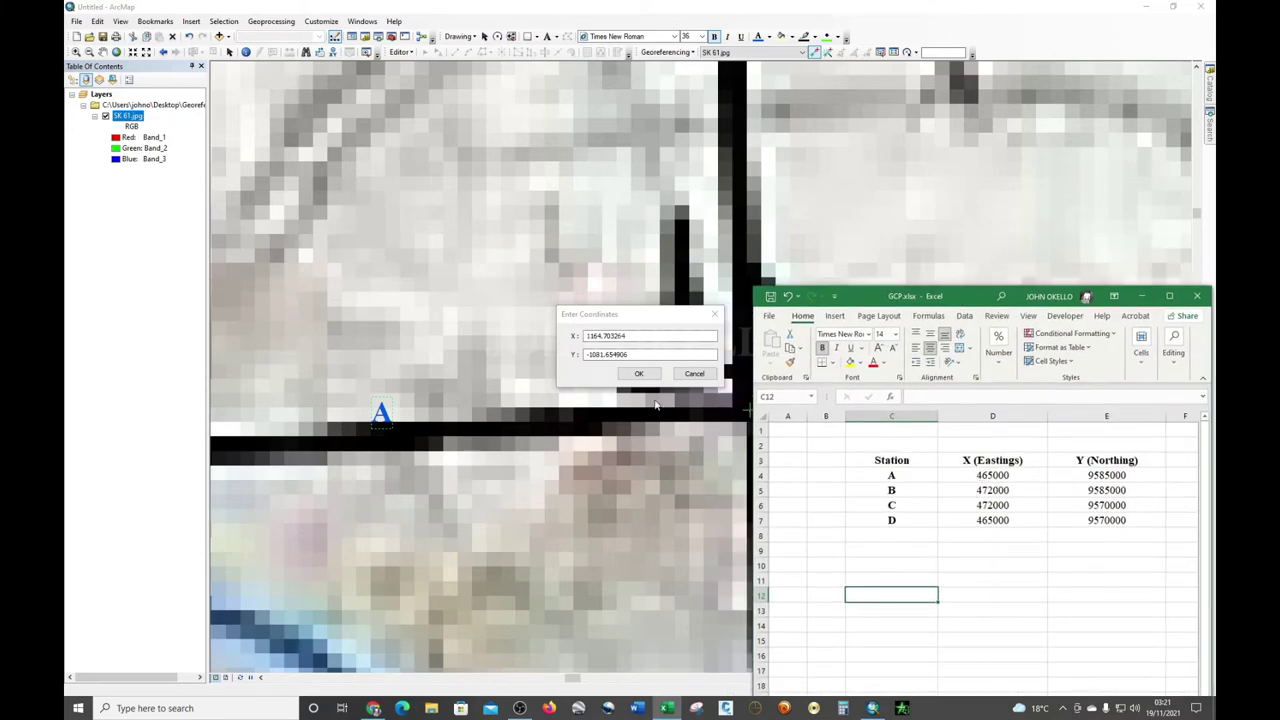
{"action": "double_click", "coordinate": [991, 477]}
{"action": "left_click_drag", "start_coordinate": [1009, 476], "coordinate": [977, 475]}
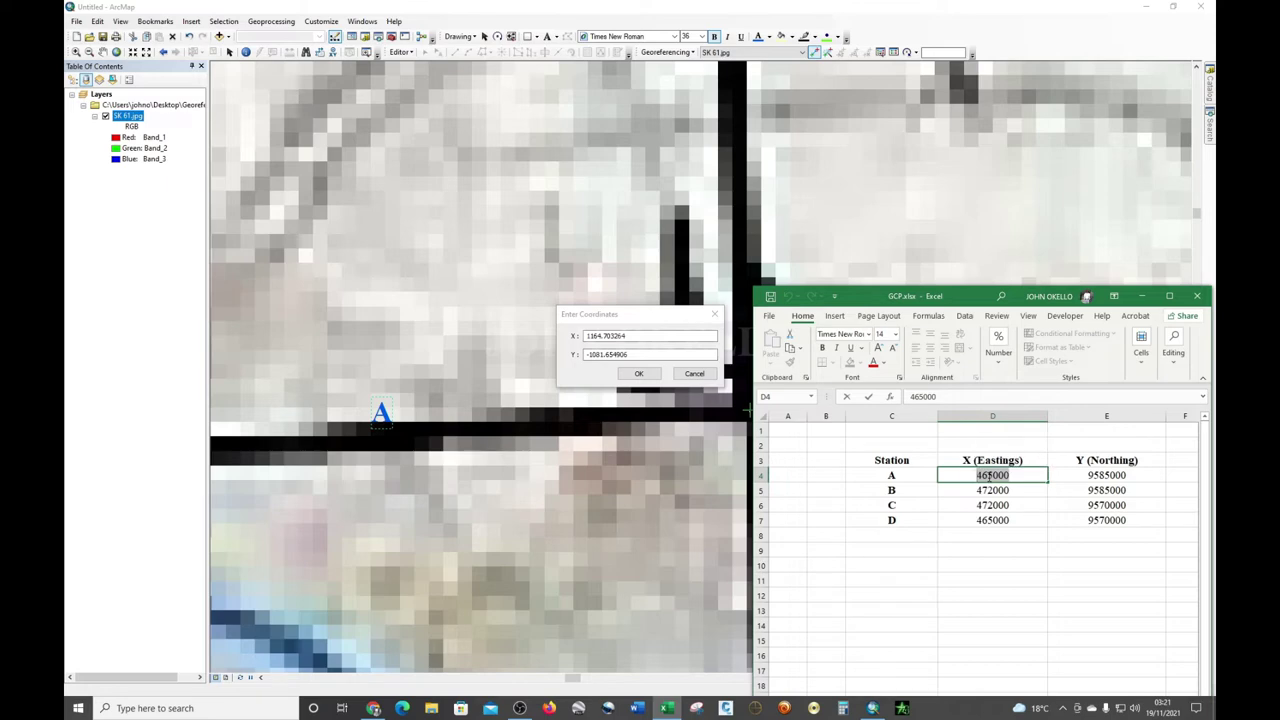
{"action": "key", "text": "ctrl+c"}
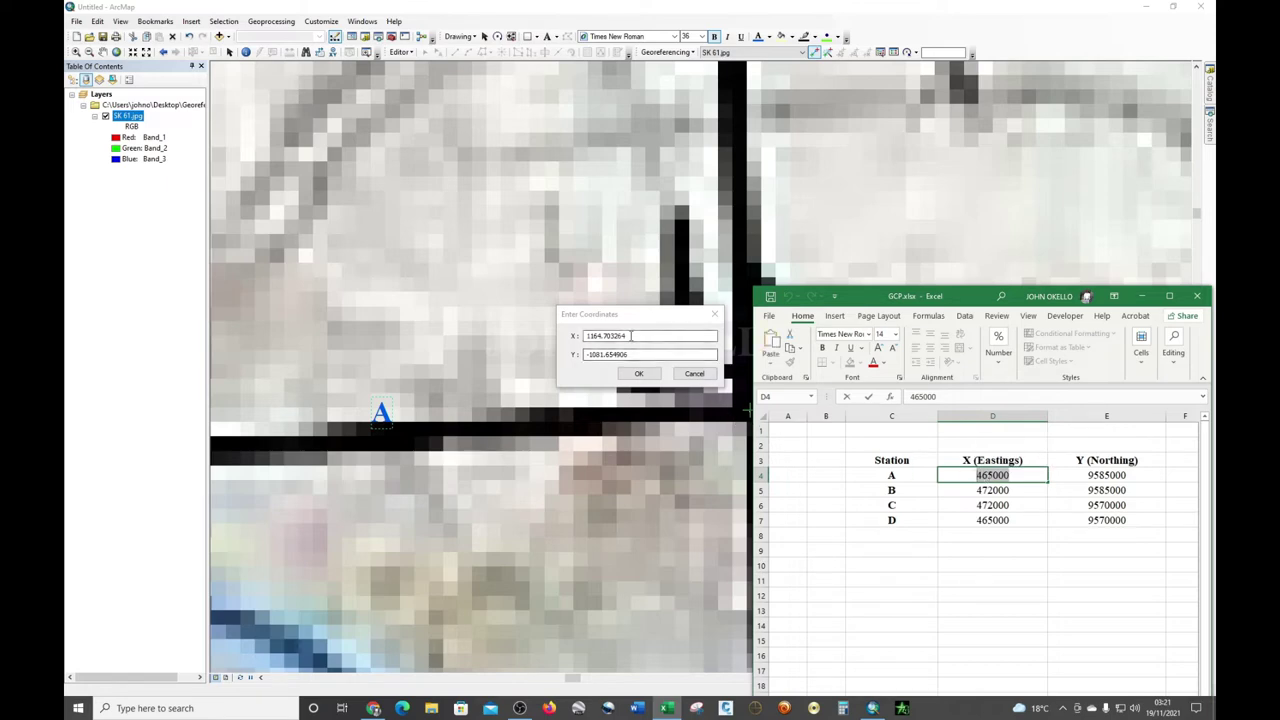
{"action": "left_click_drag", "start_coordinate": [700, 336], "coordinate": [594, 336]}
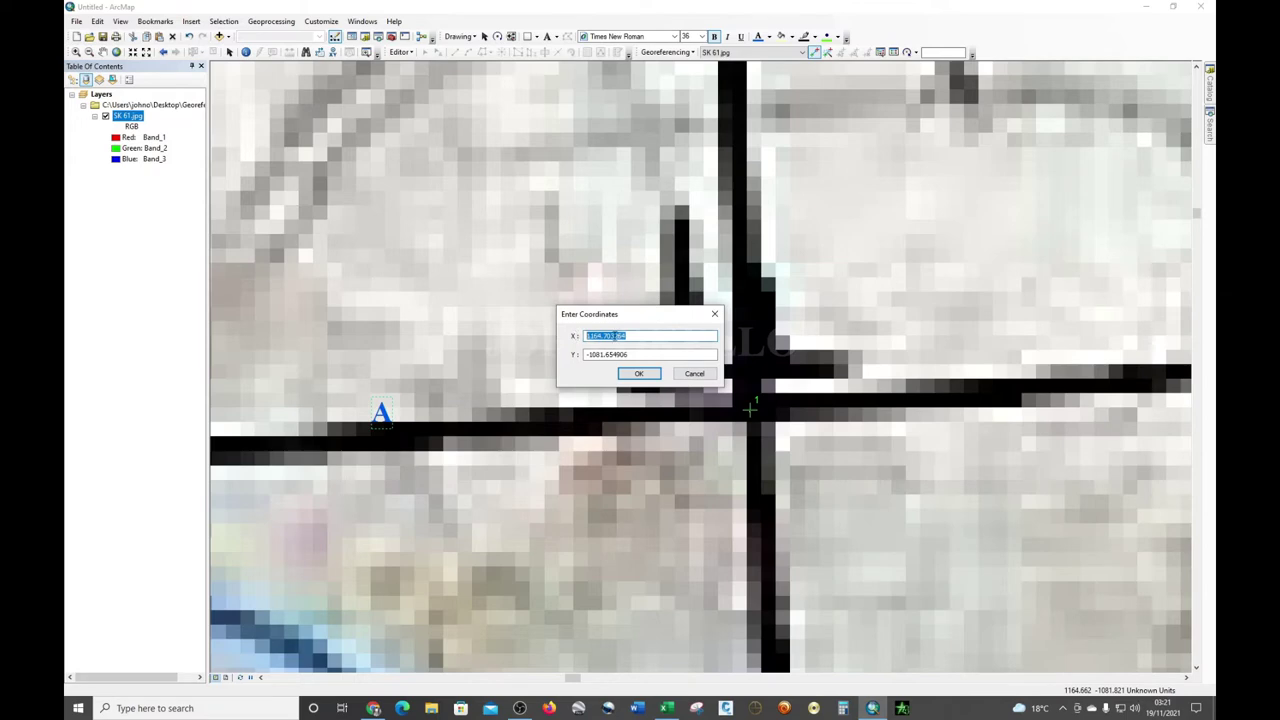
{"action": "key", "text": "ctrl+v"}
Set the first control point's Y coordinate to 9585000, copied from station A's northing in the workbook, and accept the coordinates.
{"action": "left_click", "coordinate": [666, 708]}
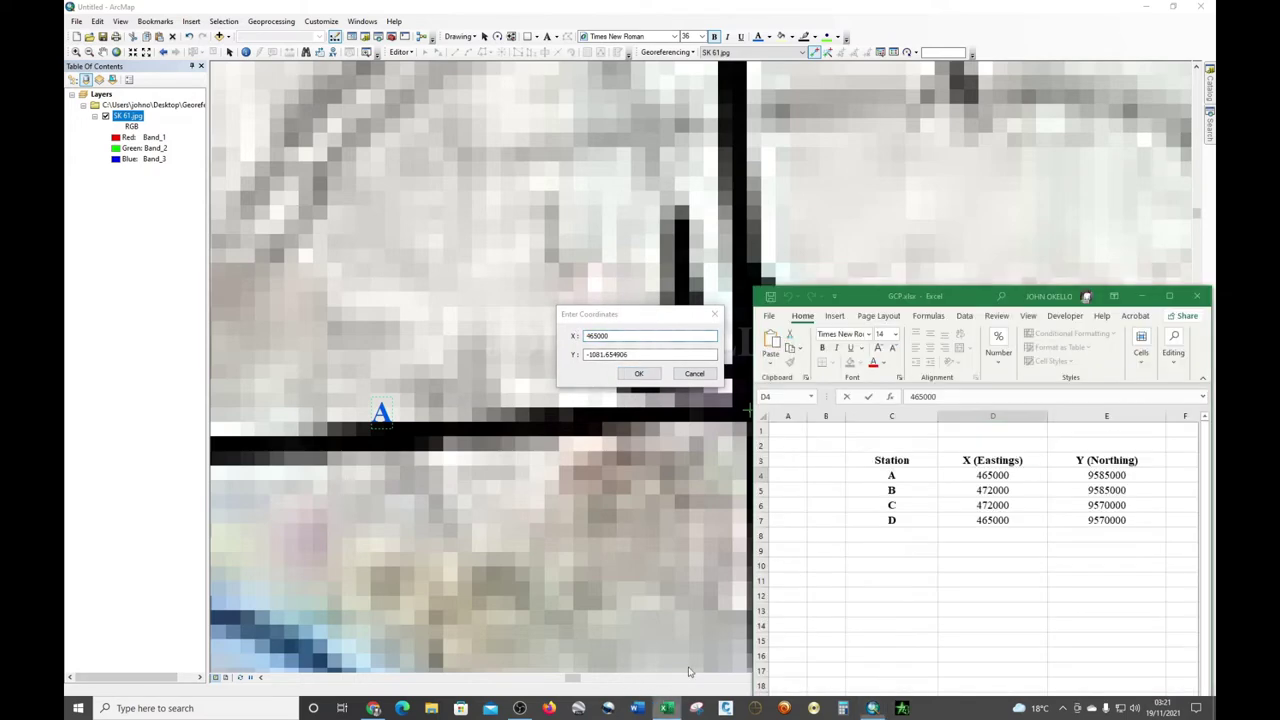
{"action": "double_click", "coordinate": [1105, 477]}
{"action": "left_click_drag", "start_coordinate": [1097, 476], "coordinate": [1048, 480]}
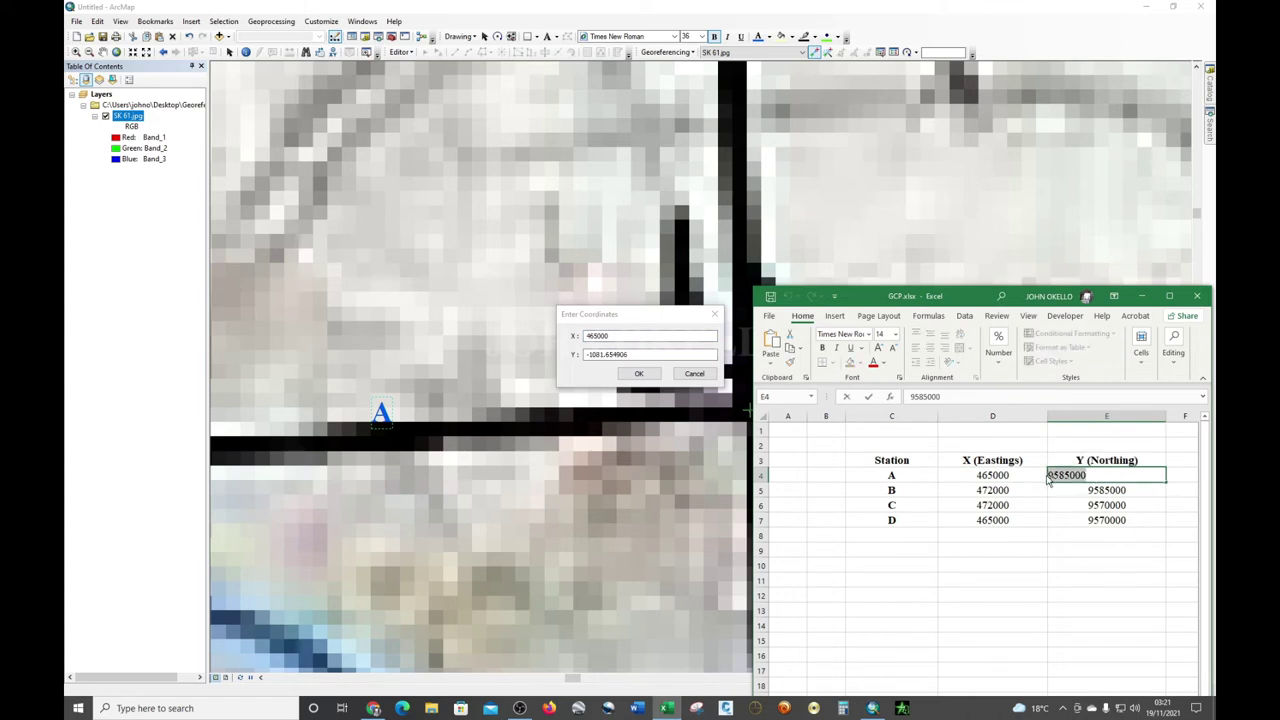
{"action": "left_click_drag", "start_coordinate": [712, 355], "coordinate": [586, 355]}
{"action": "key", "text": "ctrl+v"}
{"action": "left_click", "coordinate": [638, 374]}
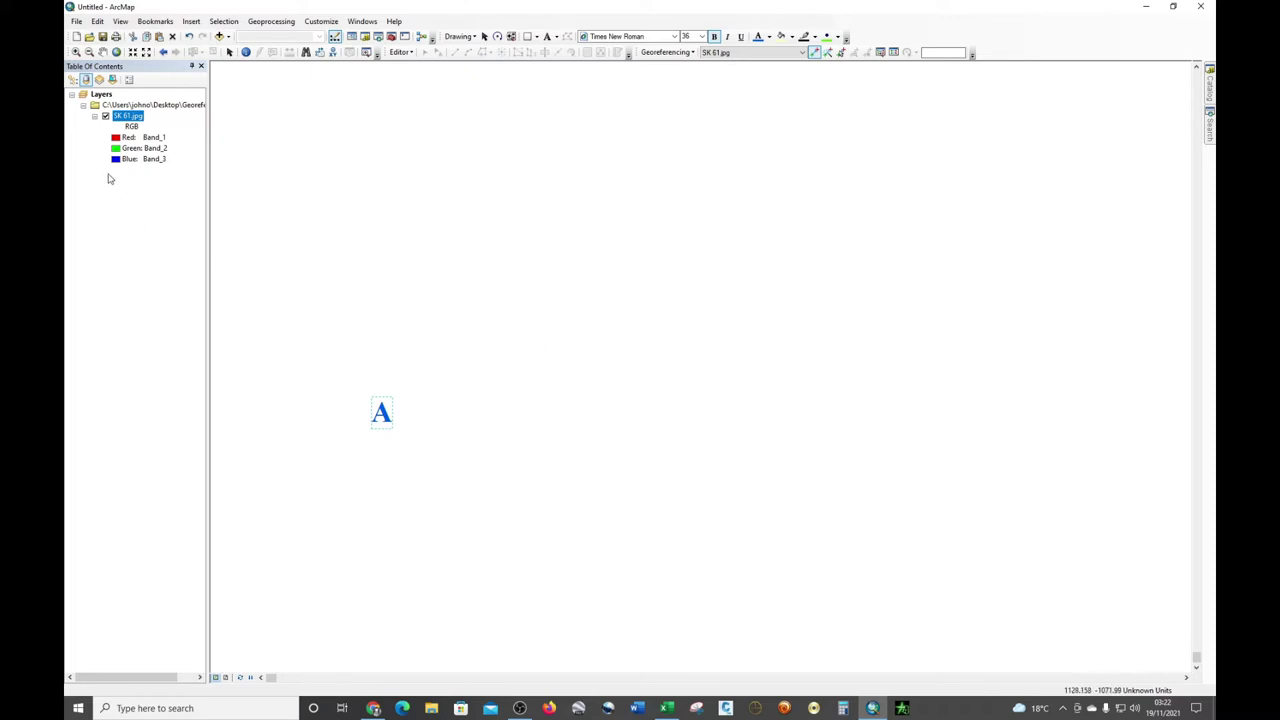
Zoom to the SK 61.jpg layer and examine the grid around station A.
{"action": "right_click", "coordinate": [127, 118]}
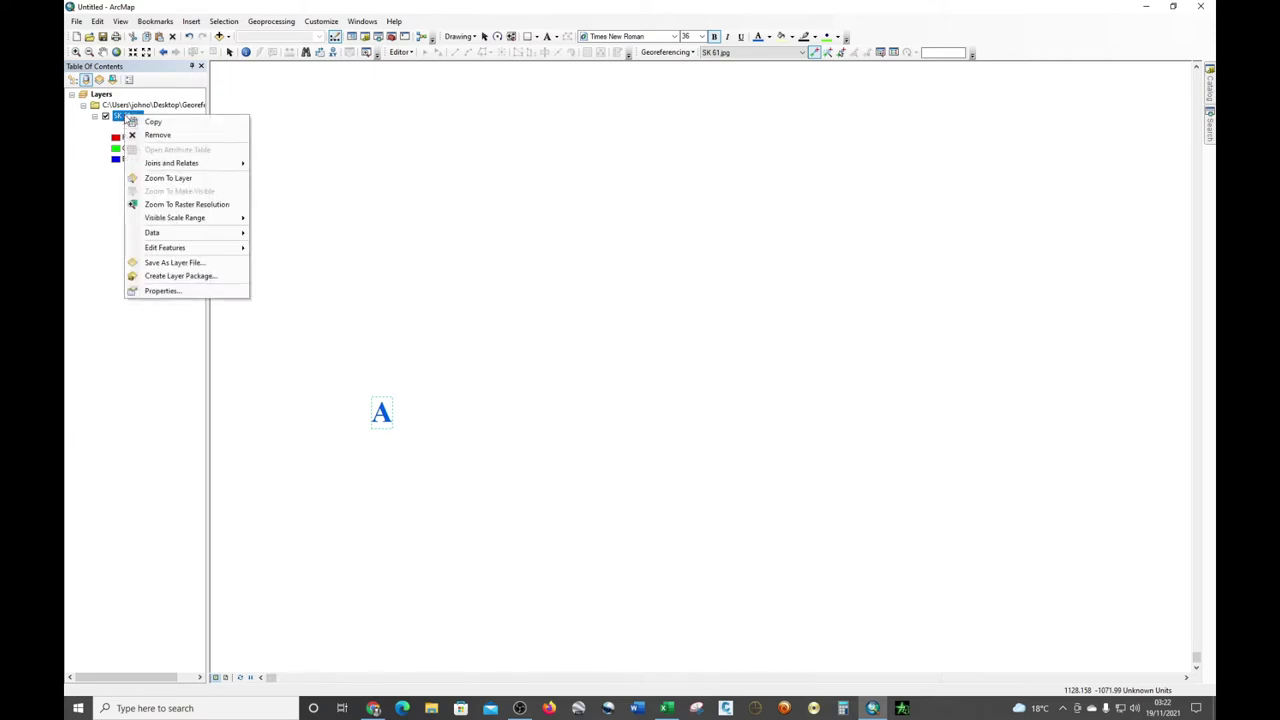
{"action": "left_click", "coordinate": [150, 178]}
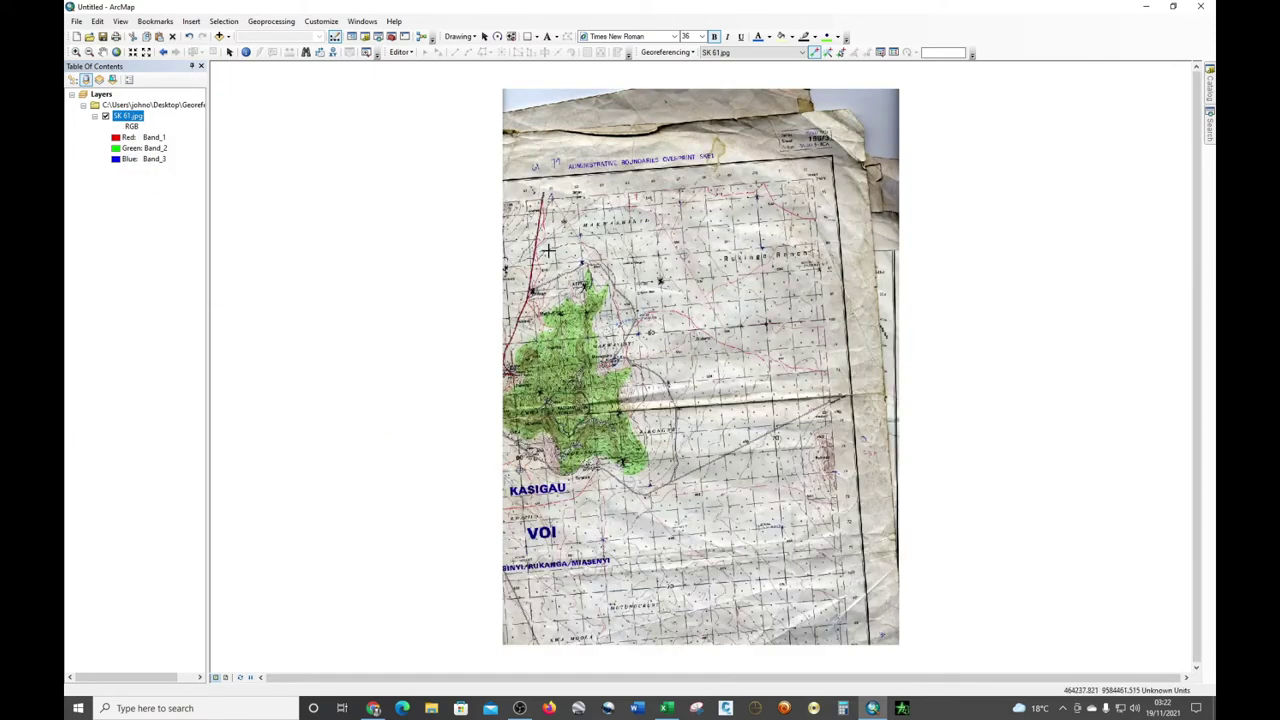
{"action": "scroll", "coordinate": [612, 197], "scroll_direction": "up", "scroll_amount": 2}
{"action": "scroll", "coordinate": [612, 197], "scroll_direction": "up", "scroll_amount": 3}
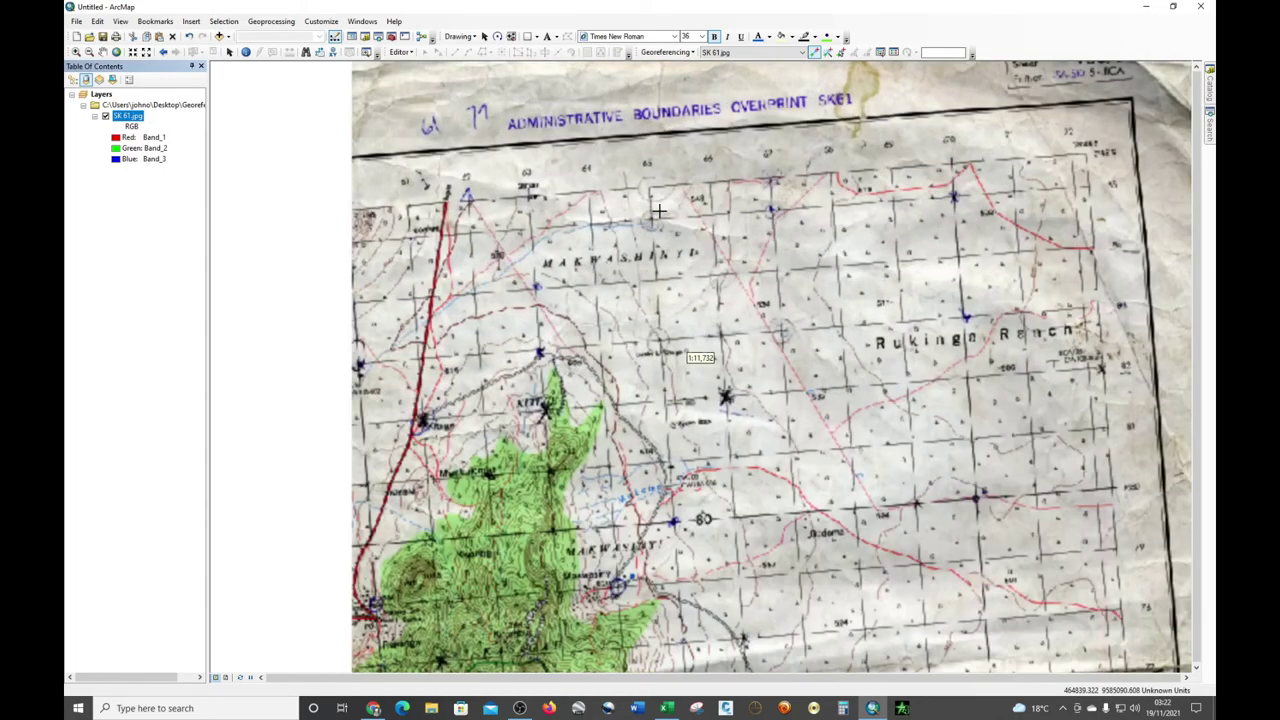
{"action": "scroll", "coordinate": [651, 197], "scroll_direction": "up", "scroll_amount": 2}
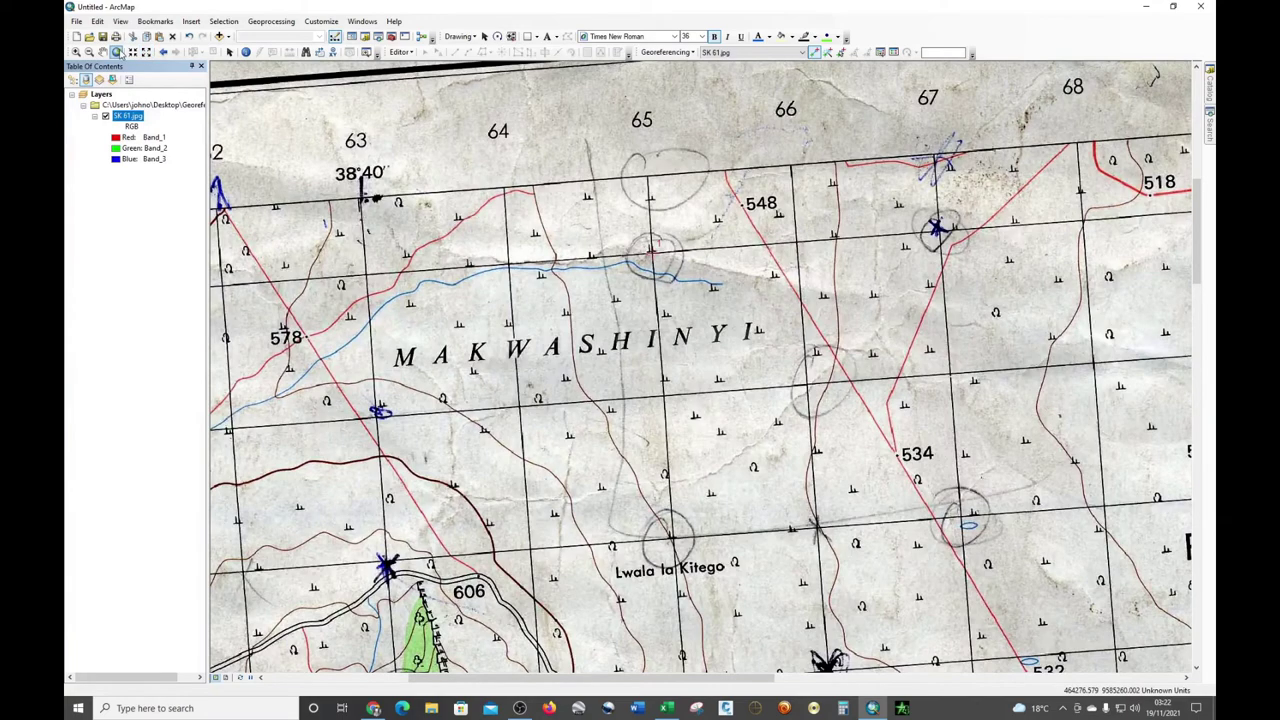
Locate station B where easting 72 meets northing 85 on the map, and check its coordinates in the GCP.xlsx workbook.
{"action": "left_click", "coordinate": [103, 52]}
{"action": "left_click_drag", "start_coordinate": [709, 260], "coordinate": [402, 285]}
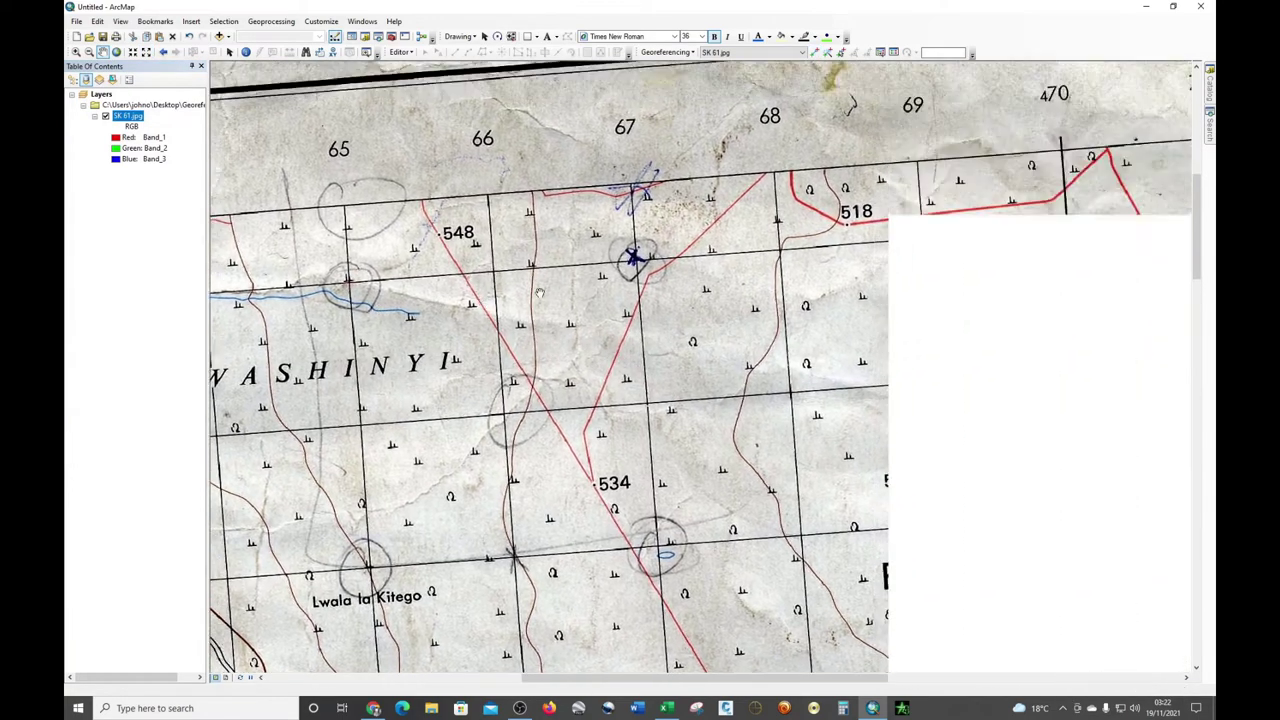
{"action": "left_click_drag", "start_coordinate": [812, 317], "coordinate": [546, 349]}
{"action": "left_click_drag", "start_coordinate": [882, 333], "coordinate": [736, 354]}
{"action": "left_click_drag", "start_coordinate": [805, 308], "coordinate": [788, 416]}
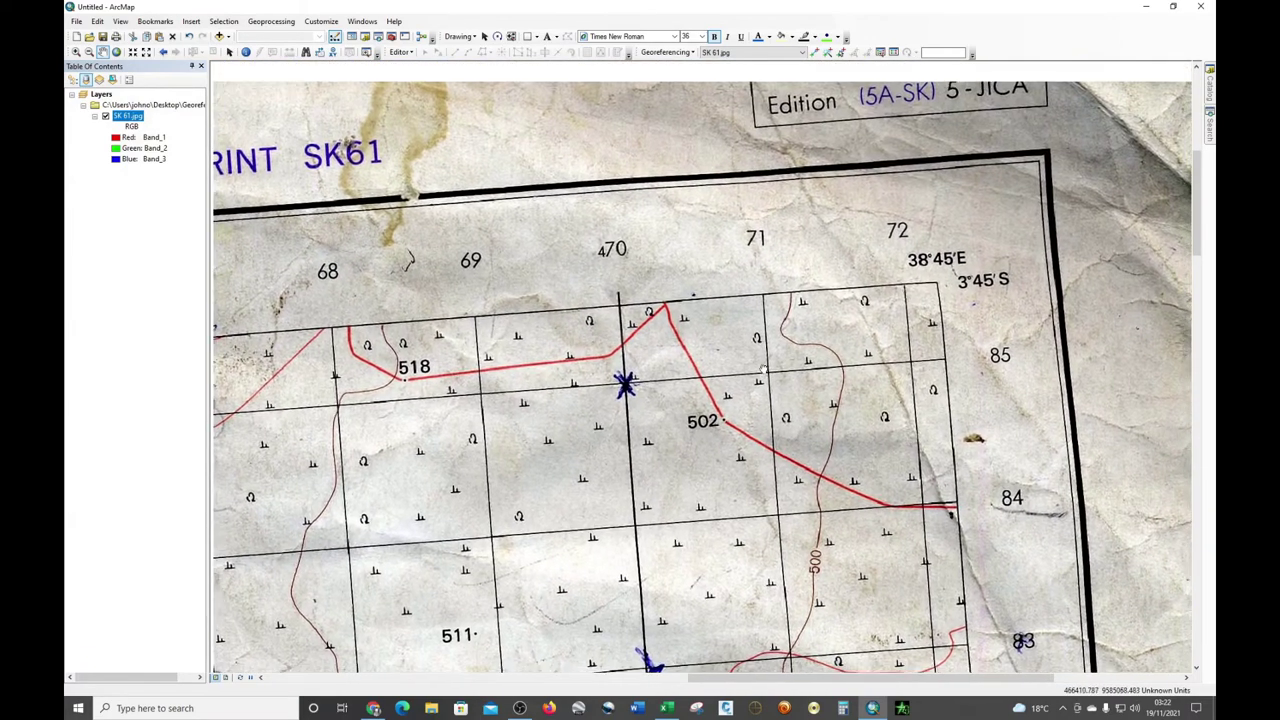
{"action": "left_click_drag", "start_coordinate": [623, 528], "coordinate": [622, 503]}
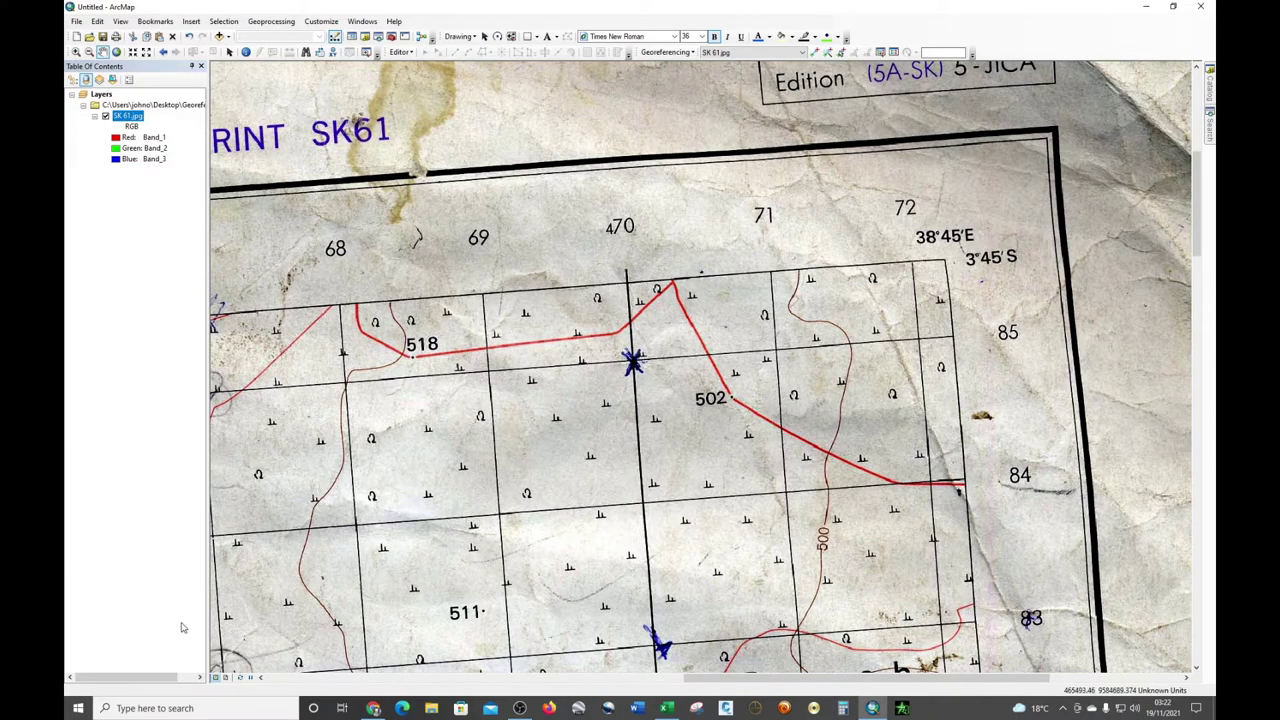
{"action": "left_click", "coordinate": [665, 707]}
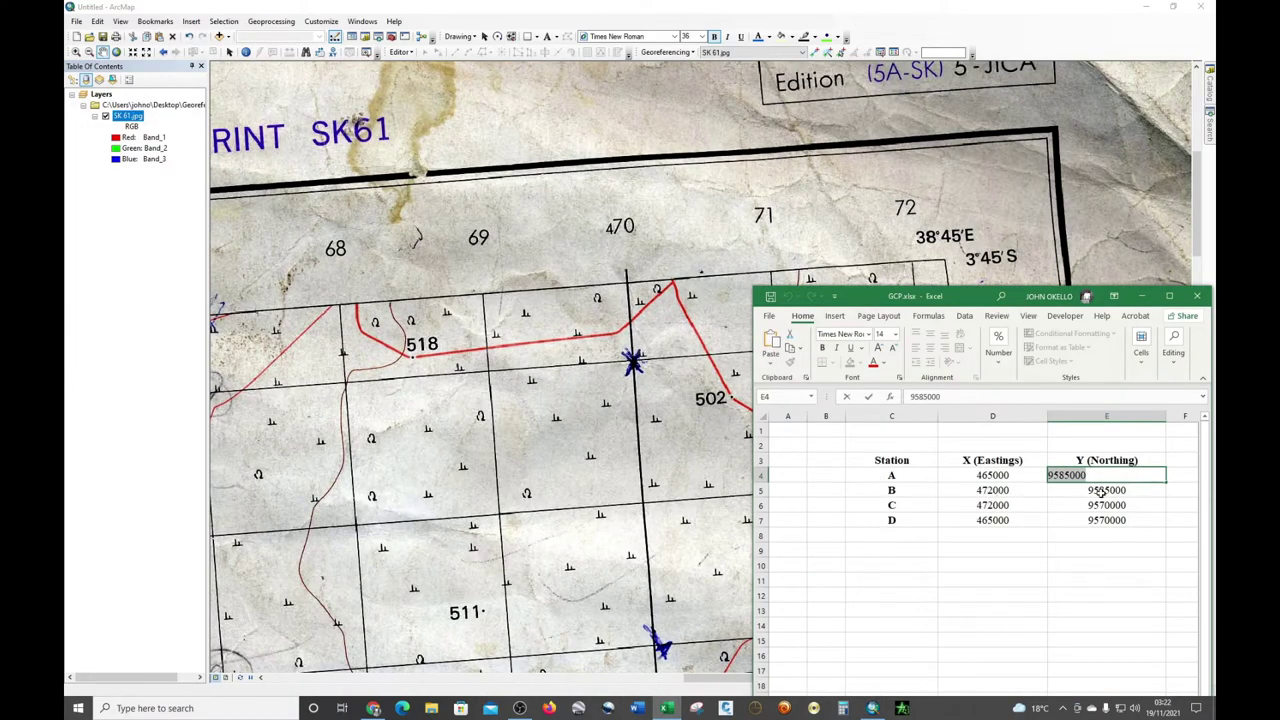
{"action": "left_click", "coordinate": [1141, 296]}
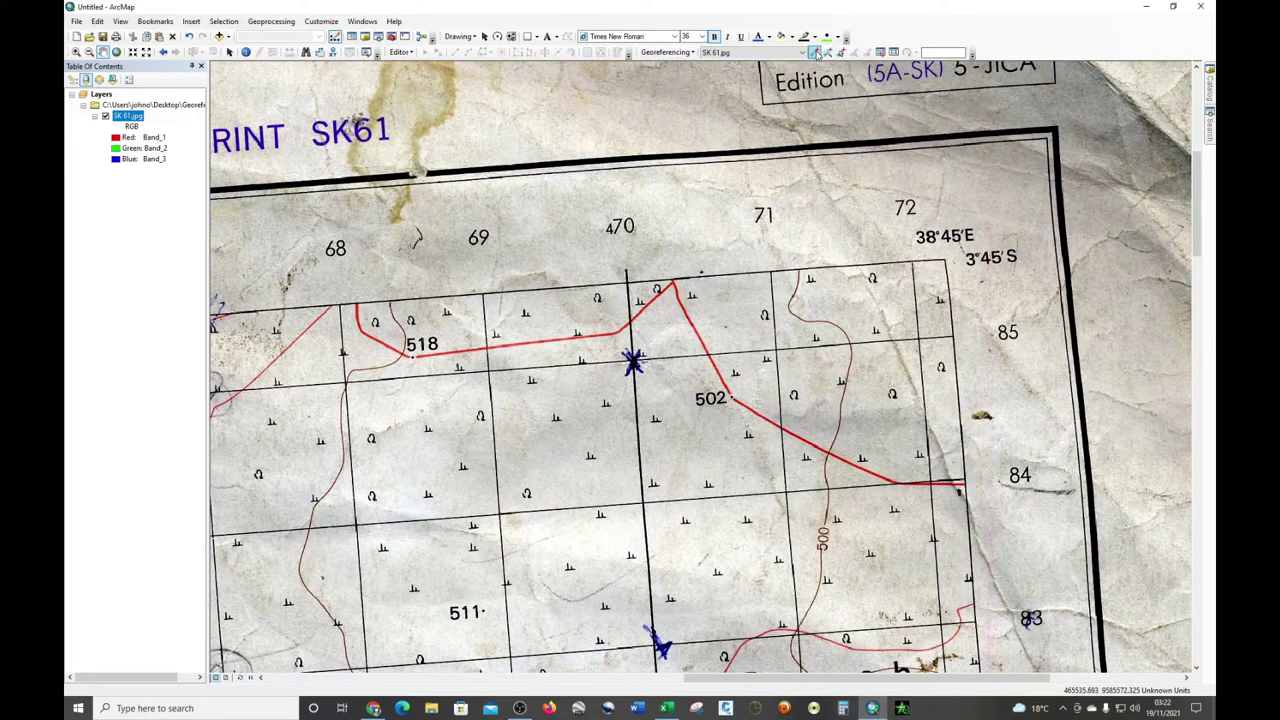
Place the second control point at the intersection of easting 72 and northing 85 (station B) and open its X and Y coordinate entry.
{"action": "left_click", "coordinate": [815, 52]}
{"action": "left_click", "coordinate": [933, 333]}
{"action": "scroll", "coordinate": [933, 333], "scroll_direction": "down", "scroll_amount": 8}
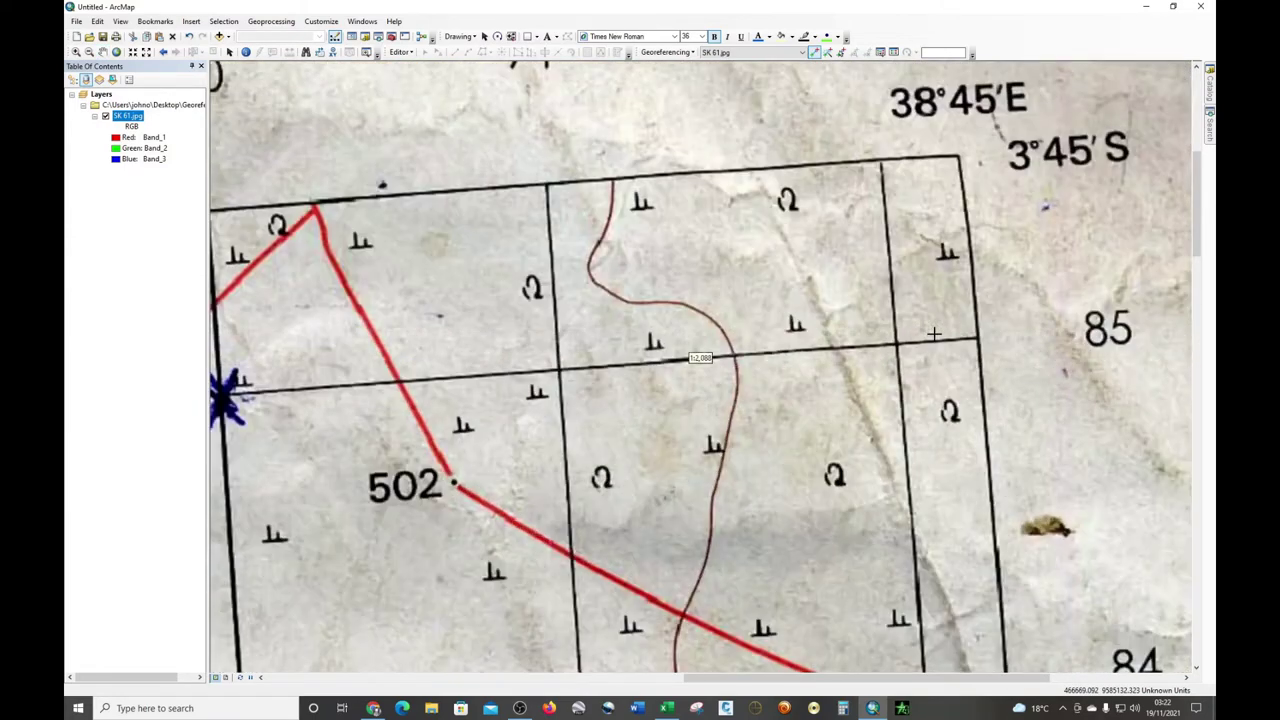
{"action": "scroll", "coordinate": [1117, 360], "scroll_direction": "down", "scroll_amount": 4}
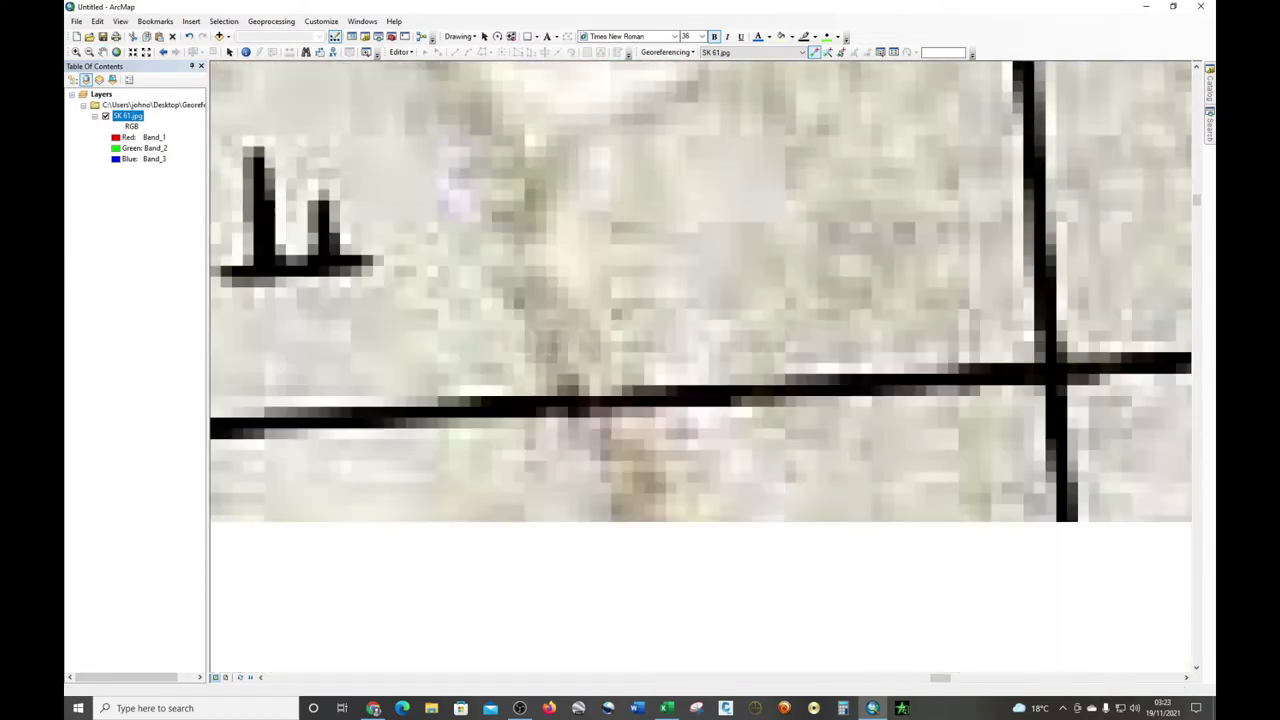
{"action": "left_click", "coordinate": [1052, 368]}
{"action": "right_click", "coordinate": [1052, 369]}
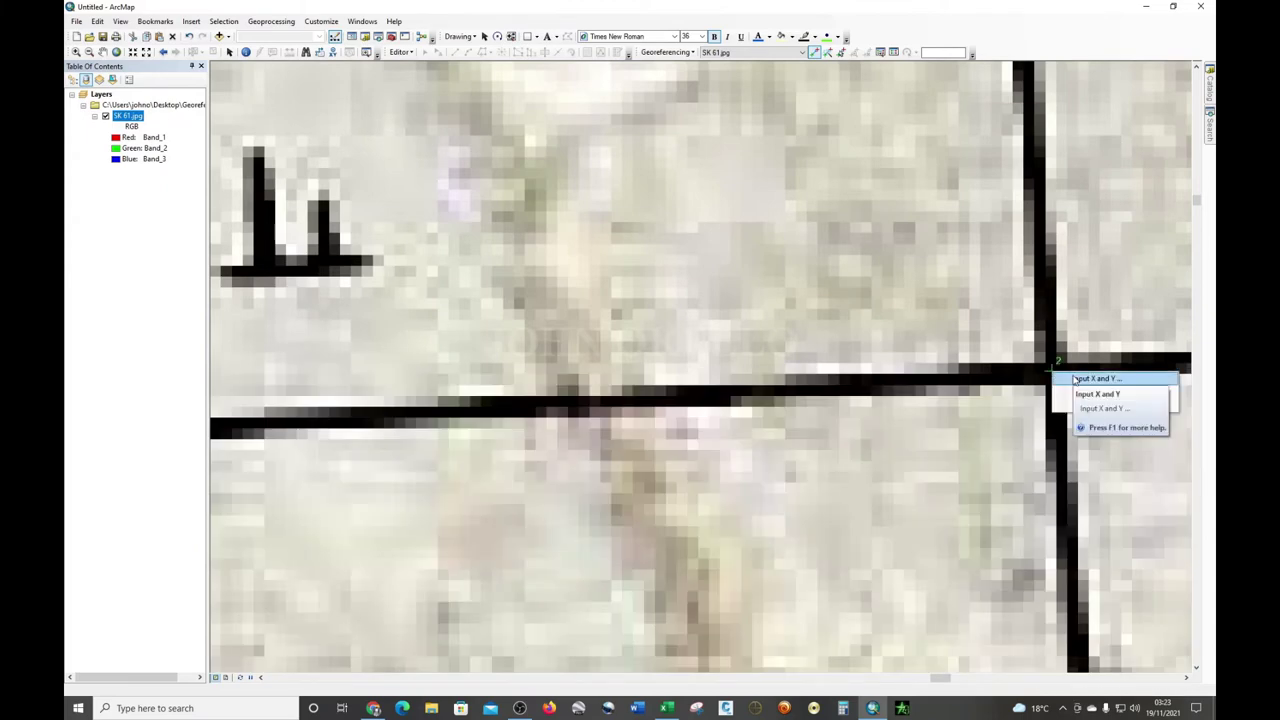
{"action": "left_click", "coordinate": [1074, 379]}
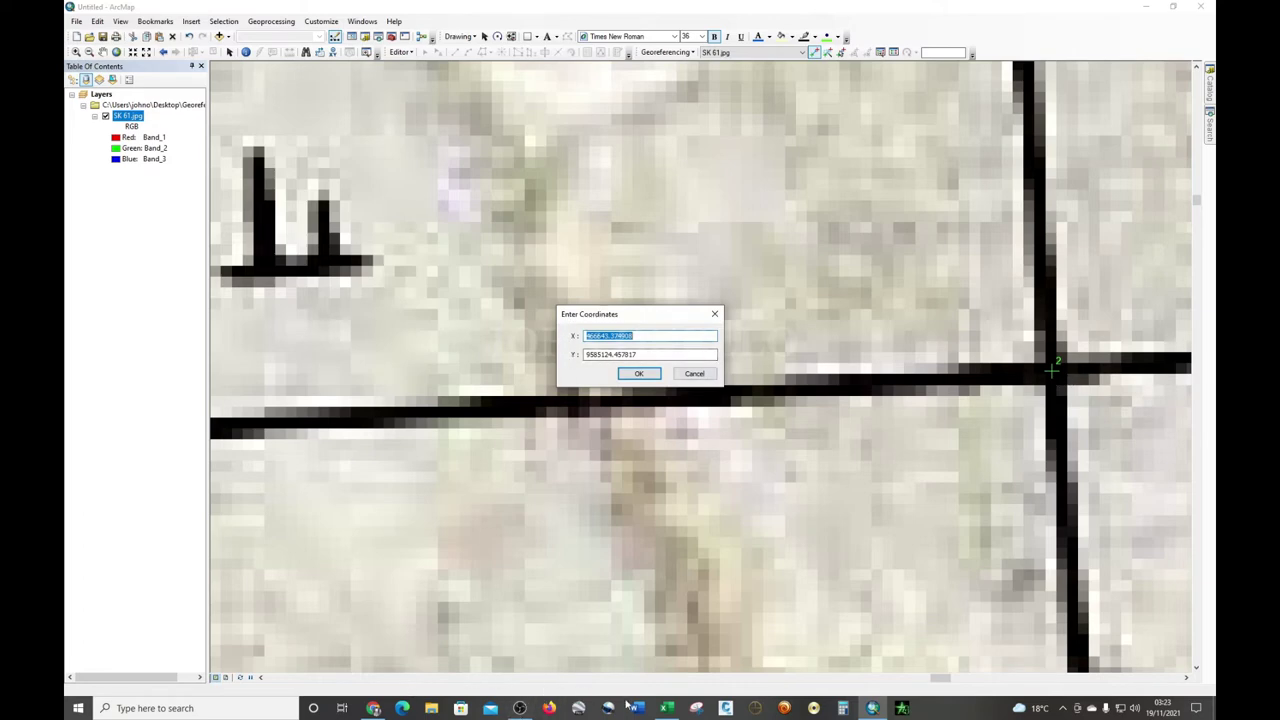
Set the second control point's X coordinate to 472000, copied from station B's easting in the GCP.xlsx workbook.
{"action": "left_click", "coordinate": [666, 708]}
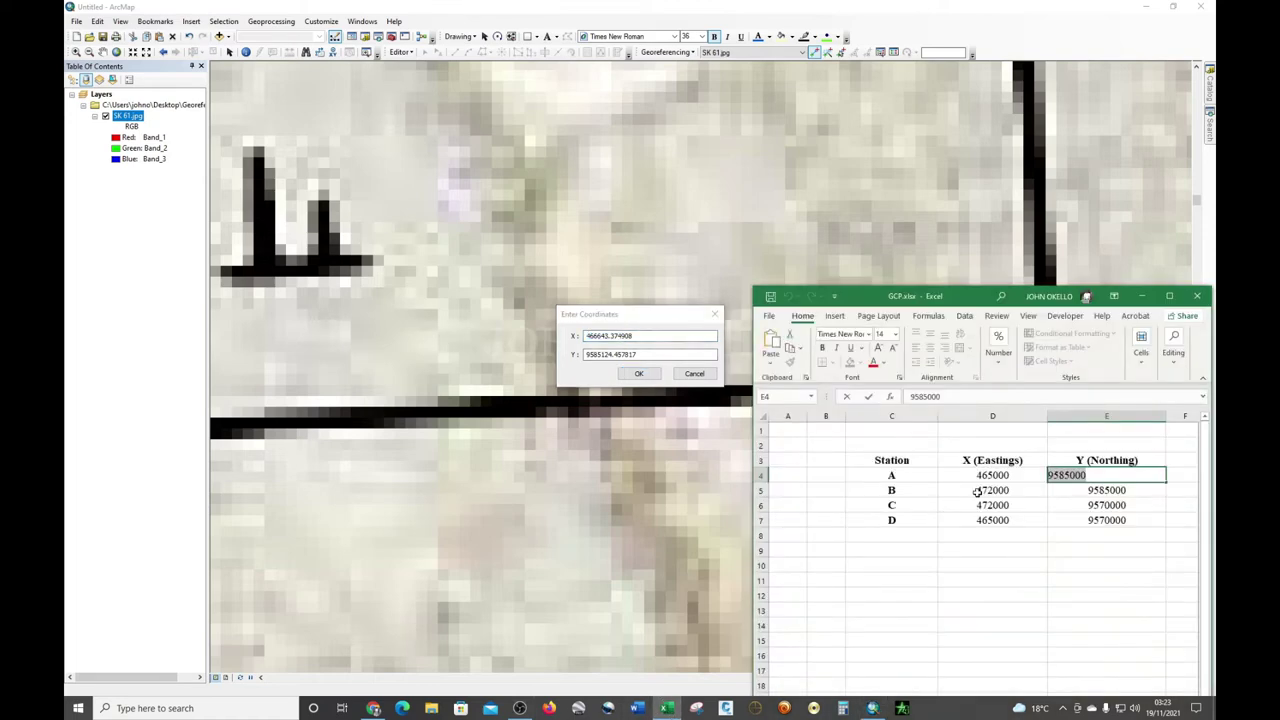
{"action": "double_click", "coordinate": [1016, 492]}
{"action": "left_click_drag", "start_coordinate": [1006, 490], "coordinate": [932, 489]}
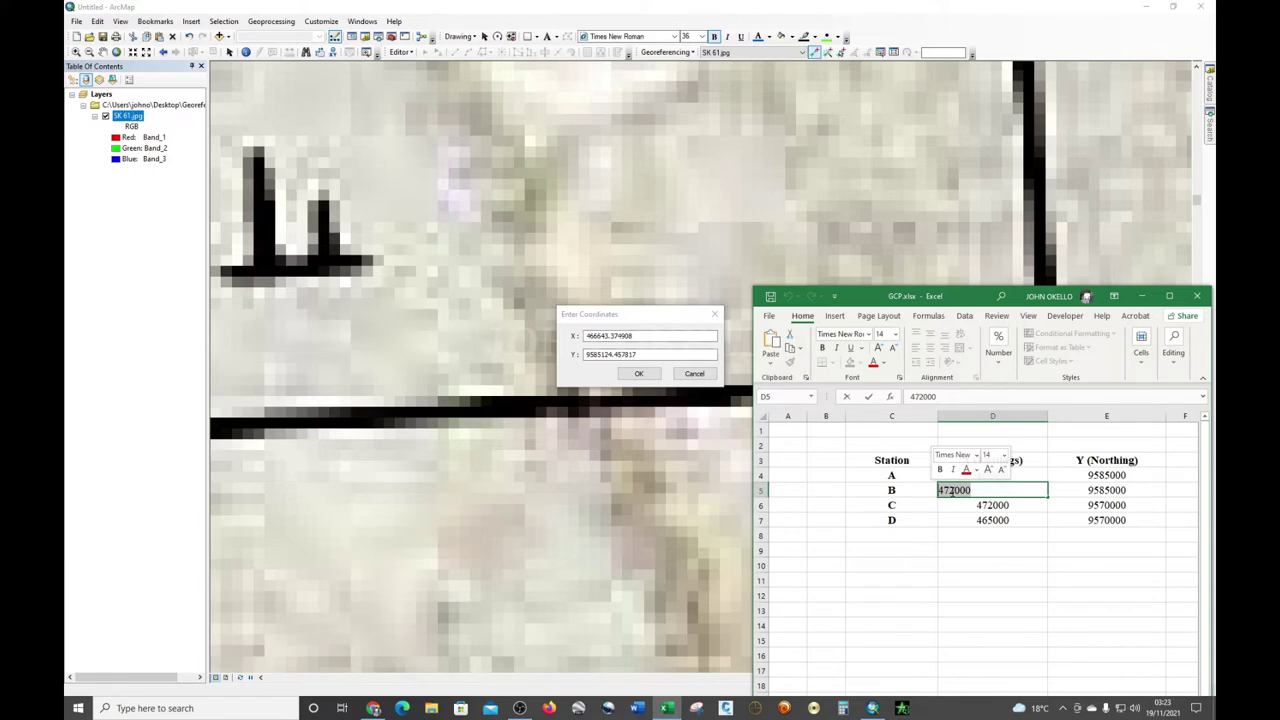
{"action": "left_click", "coordinate": [968, 531]}
{"action": "left_click", "coordinate": [986, 490]}
{"action": "key", "text": "ctrl+c"}
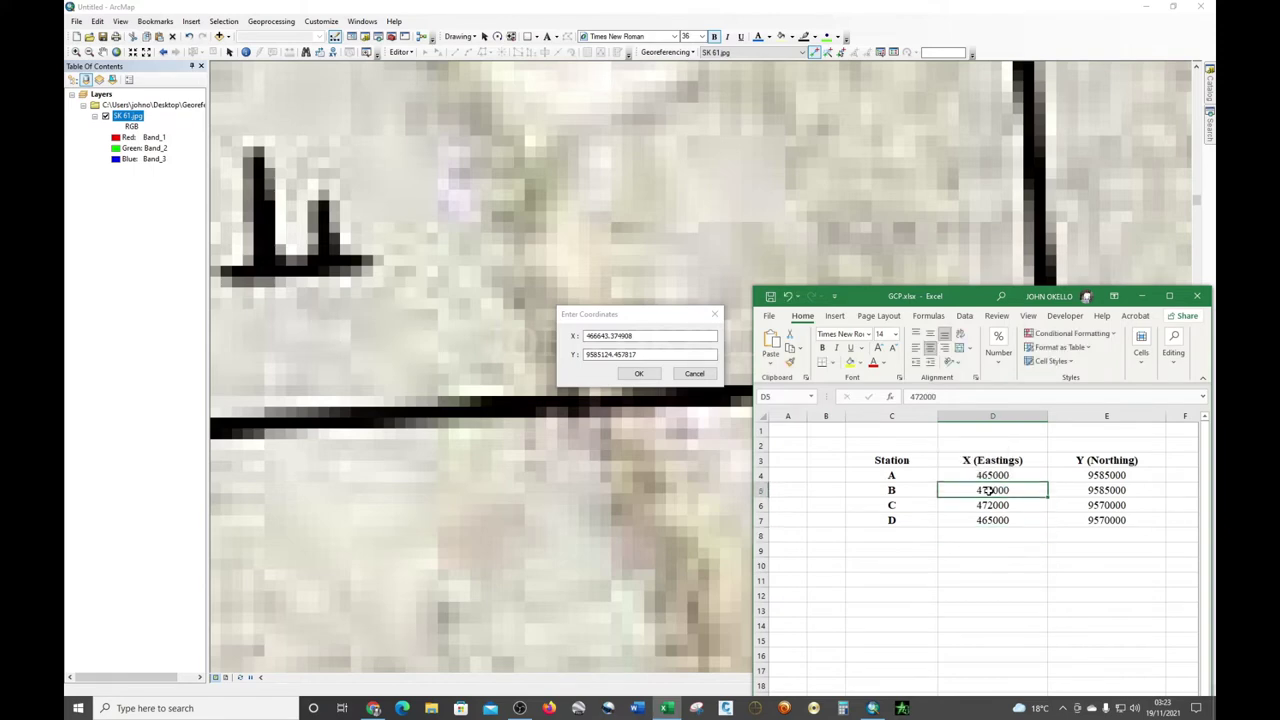
{"action": "right_click", "coordinate": [990, 490]}
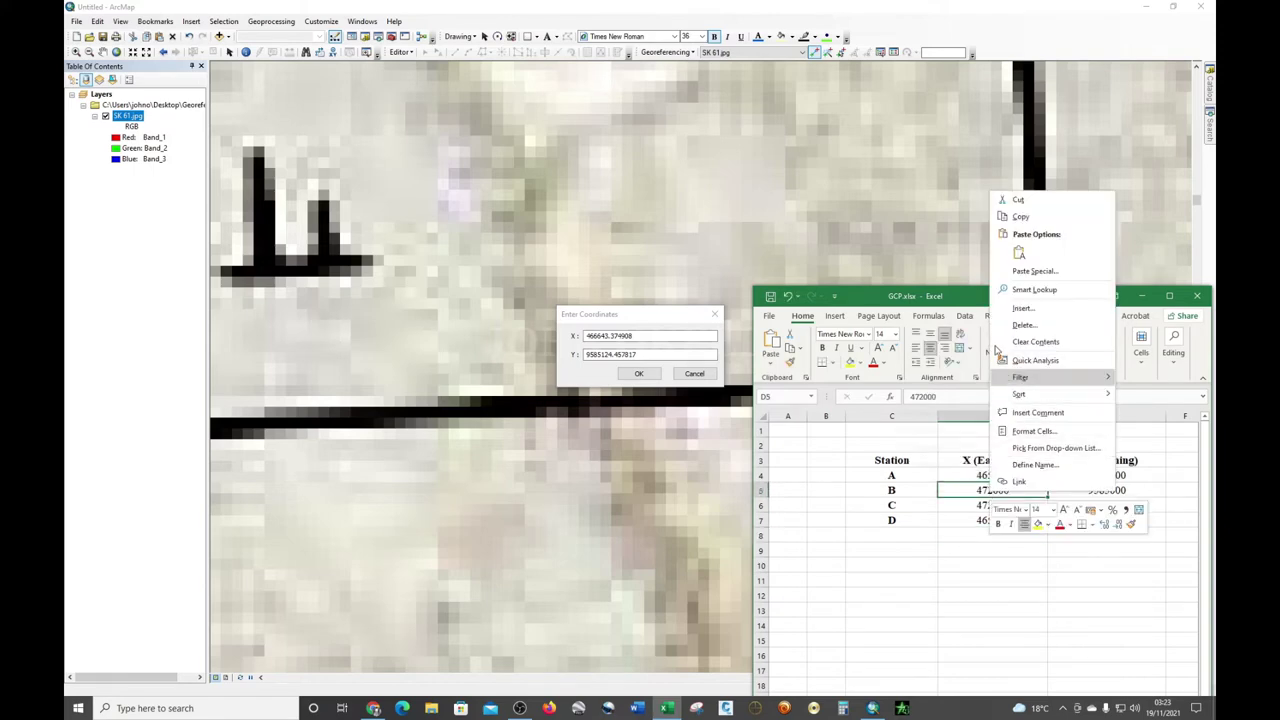
{"action": "left_click", "coordinate": [1021, 217]}
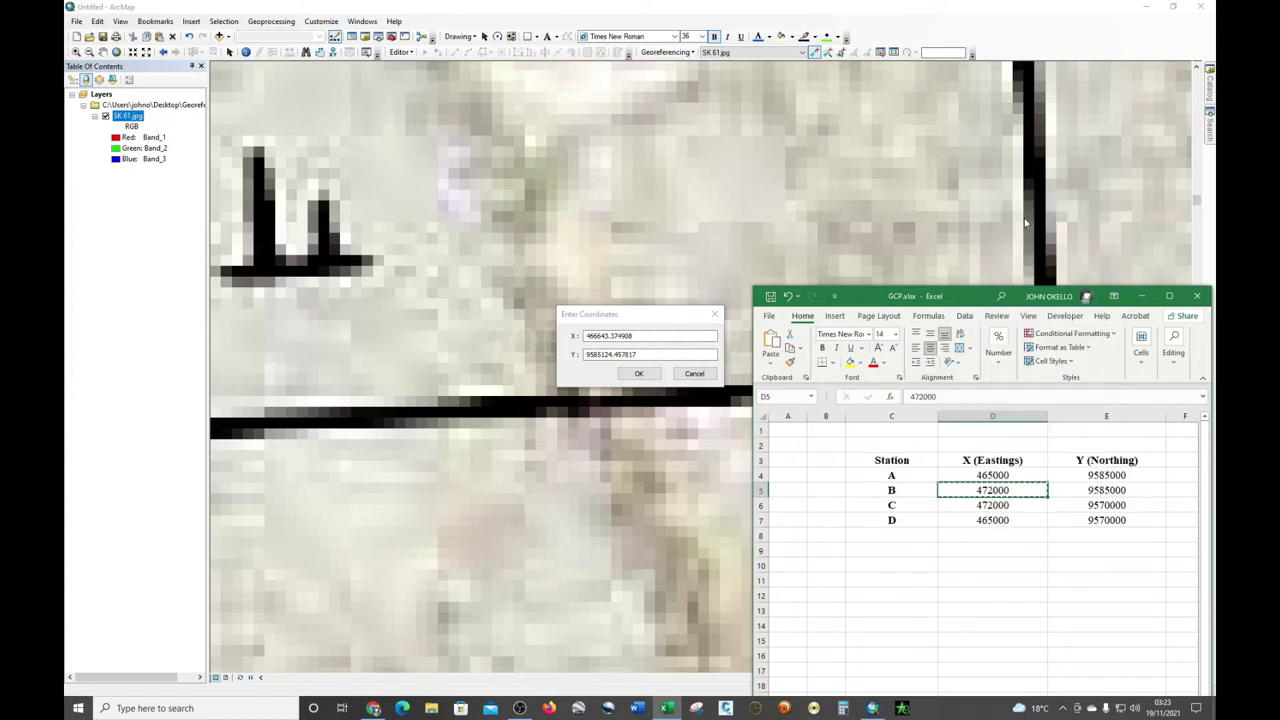
{"action": "left_click_drag", "start_coordinate": [637, 336], "coordinate": [590, 336]}
{"action": "right_click", "coordinate": [643, 335]}
{"action": "left_click", "coordinate": [675, 387]}
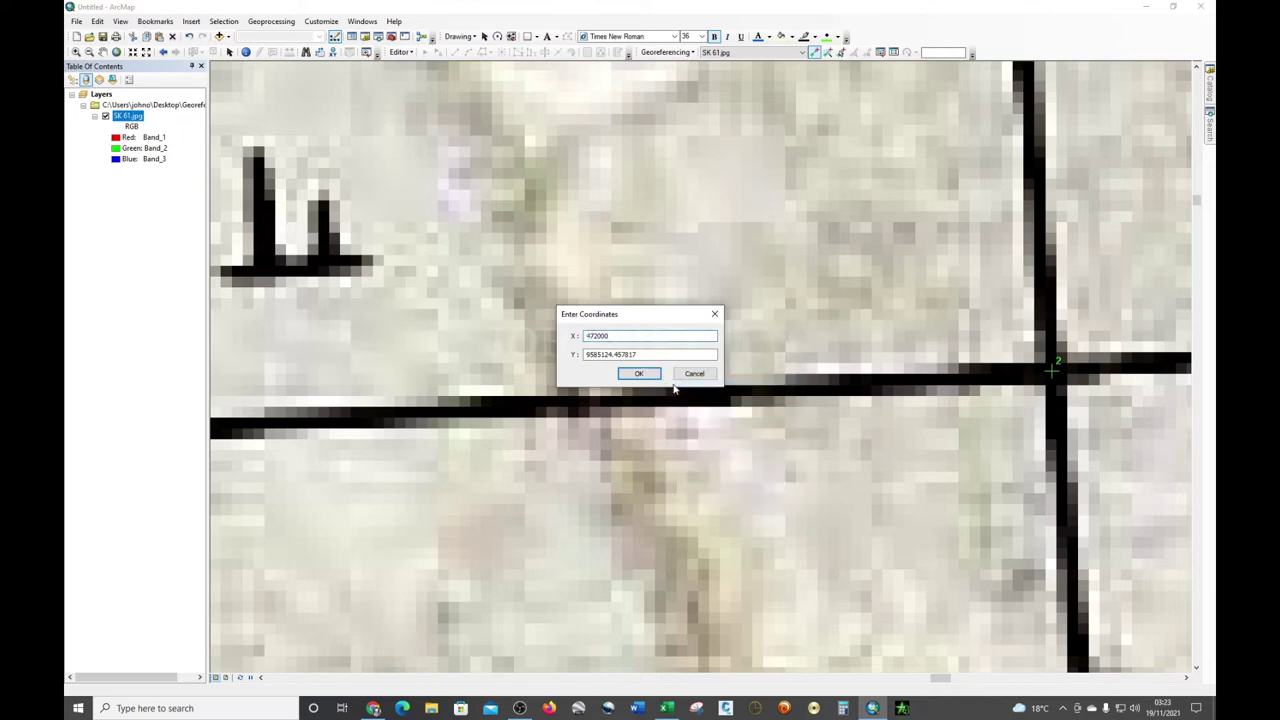
Set the second control point's Y coordinate to 9585000, copied from station B's northing in the workbook, and accept the coordinates.
{"action": "left_click", "coordinate": [666, 708]}
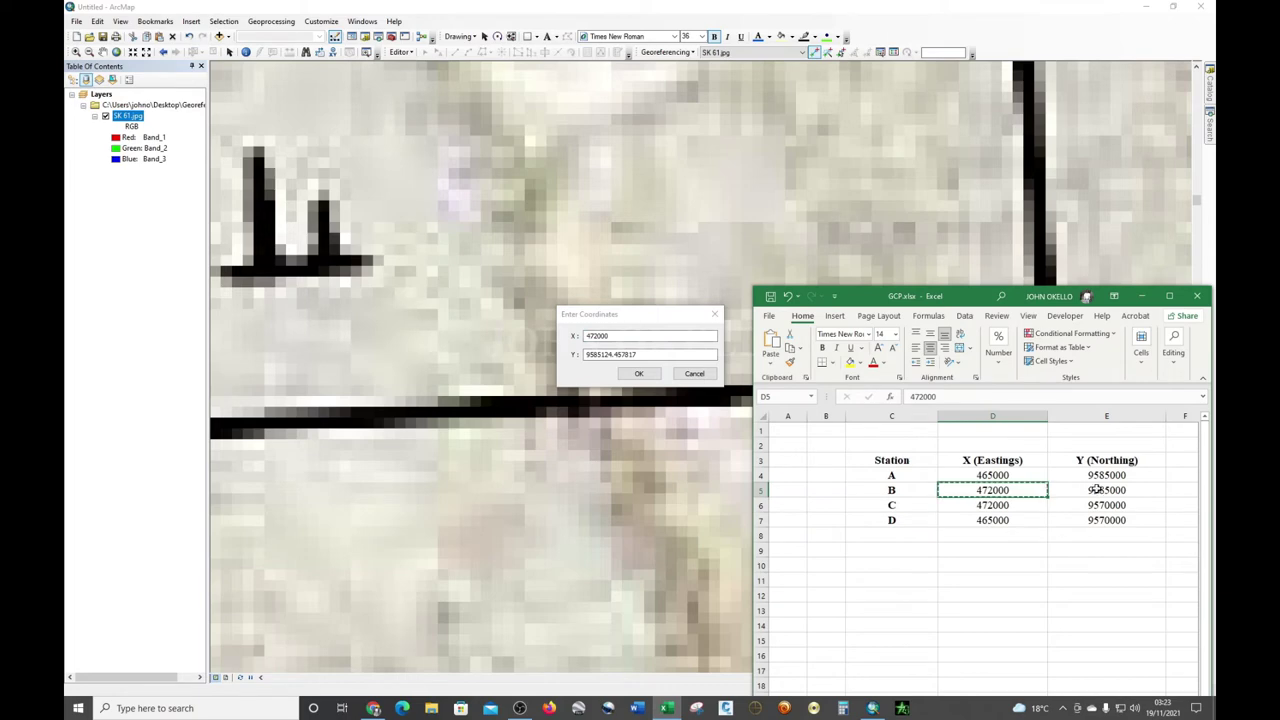
{"action": "key", "text": "Escape"}
{"action": "double_click", "coordinate": [1127, 491]}
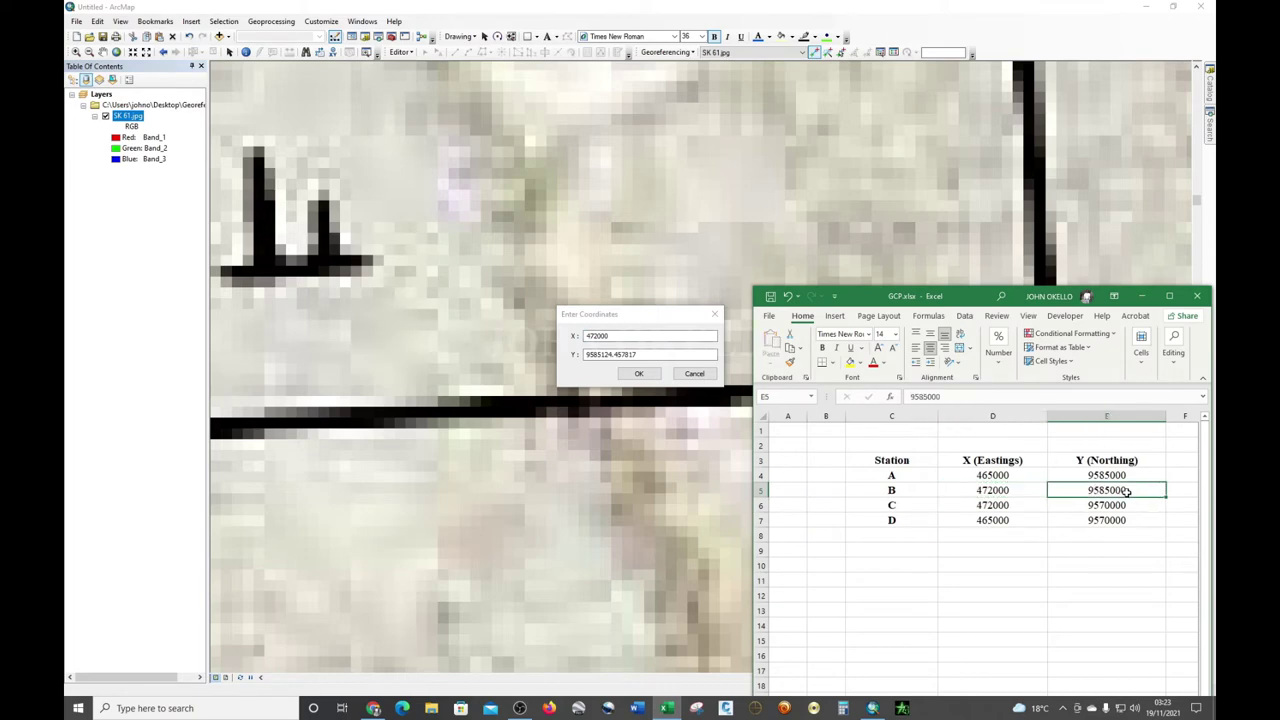
{"action": "right_click", "coordinate": [1128, 497]}
{"action": "left_click", "coordinate": [1138, 486]}
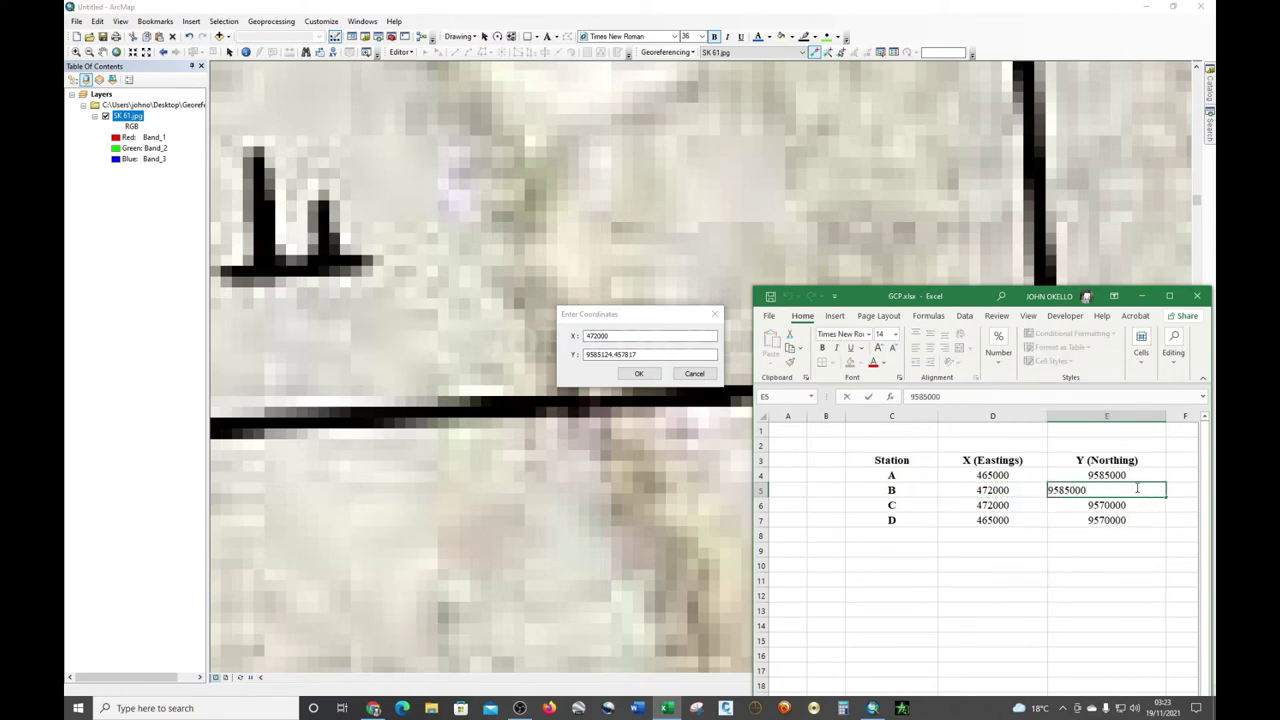
{"action": "left_click_drag", "start_coordinate": [1100, 489], "coordinate": [1045, 490]}
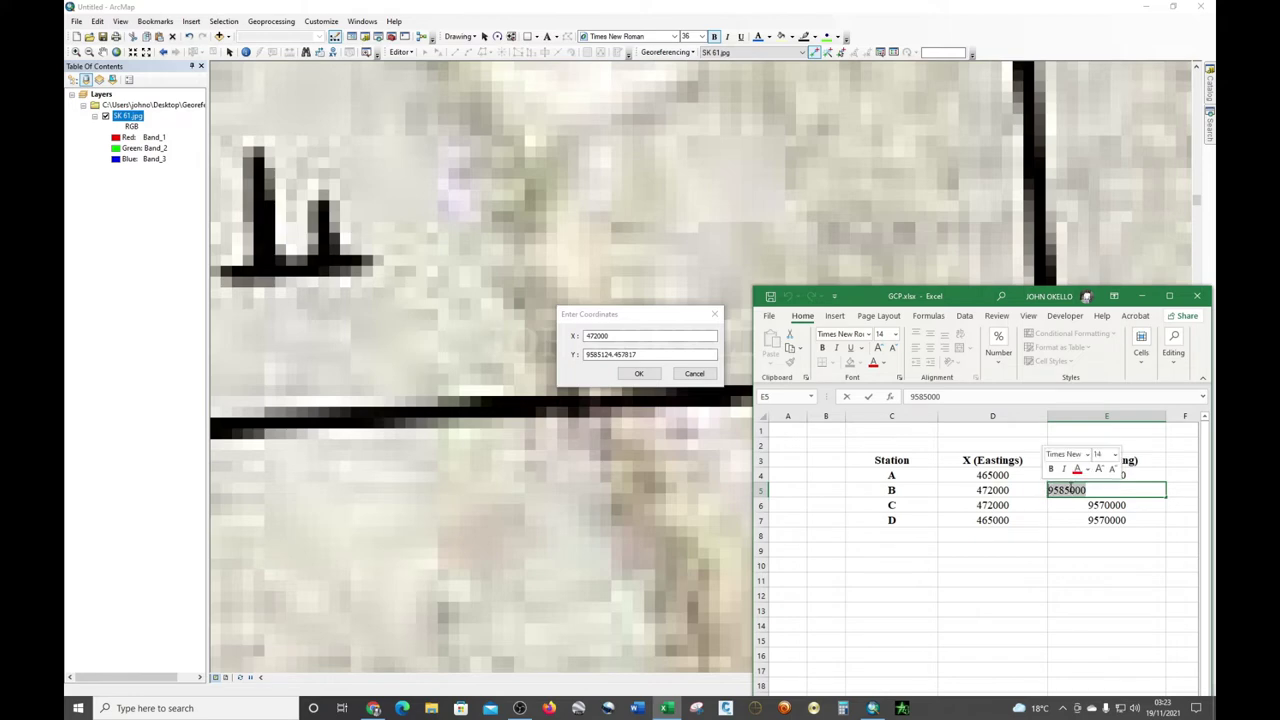
{"action": "left_click_drag", "start_coordinate": [643, 354], "coordinate": [582, 362]}
{"action": "key", "text": "ctrl+v"}
{"action": "left_click", "coordinate": [638, 373]}
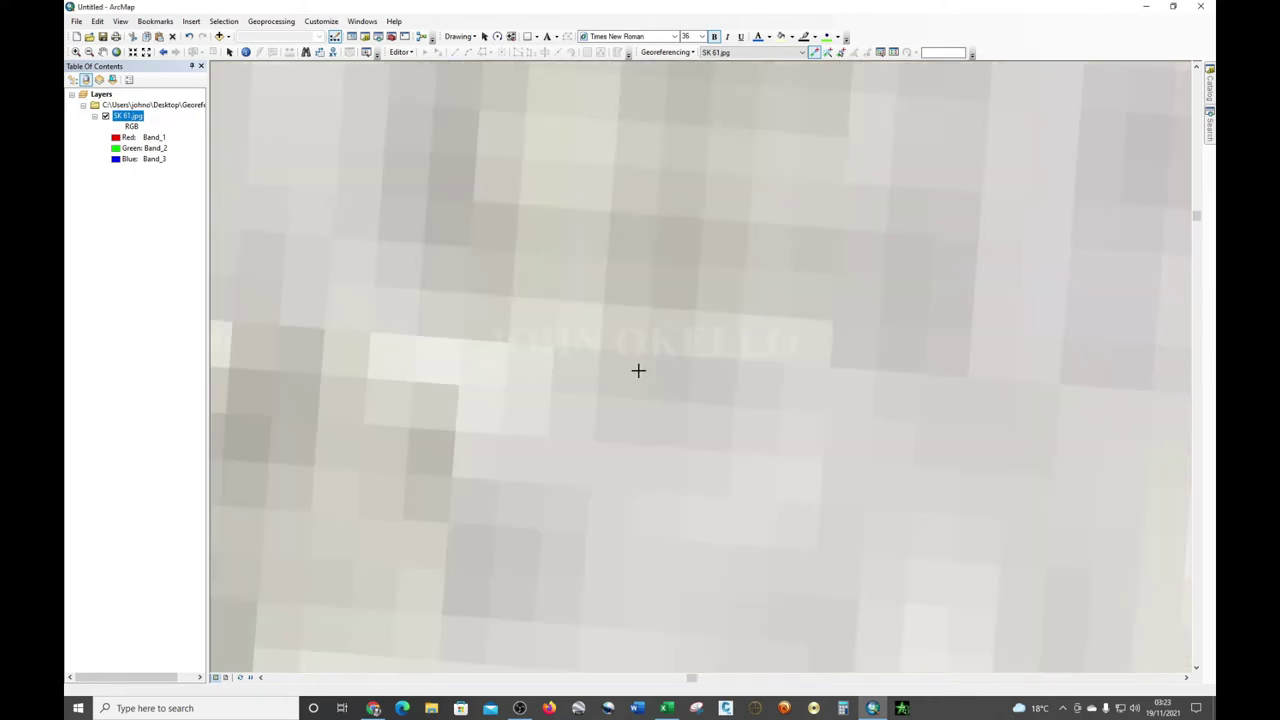
Bring the shifted map back into view and consult the station list in the GCP.xlsx workbook for the next point.
{"action": "scroll", "coordinate": [638, 371], "scroll_direction": "up", "scroll_amount": 5}
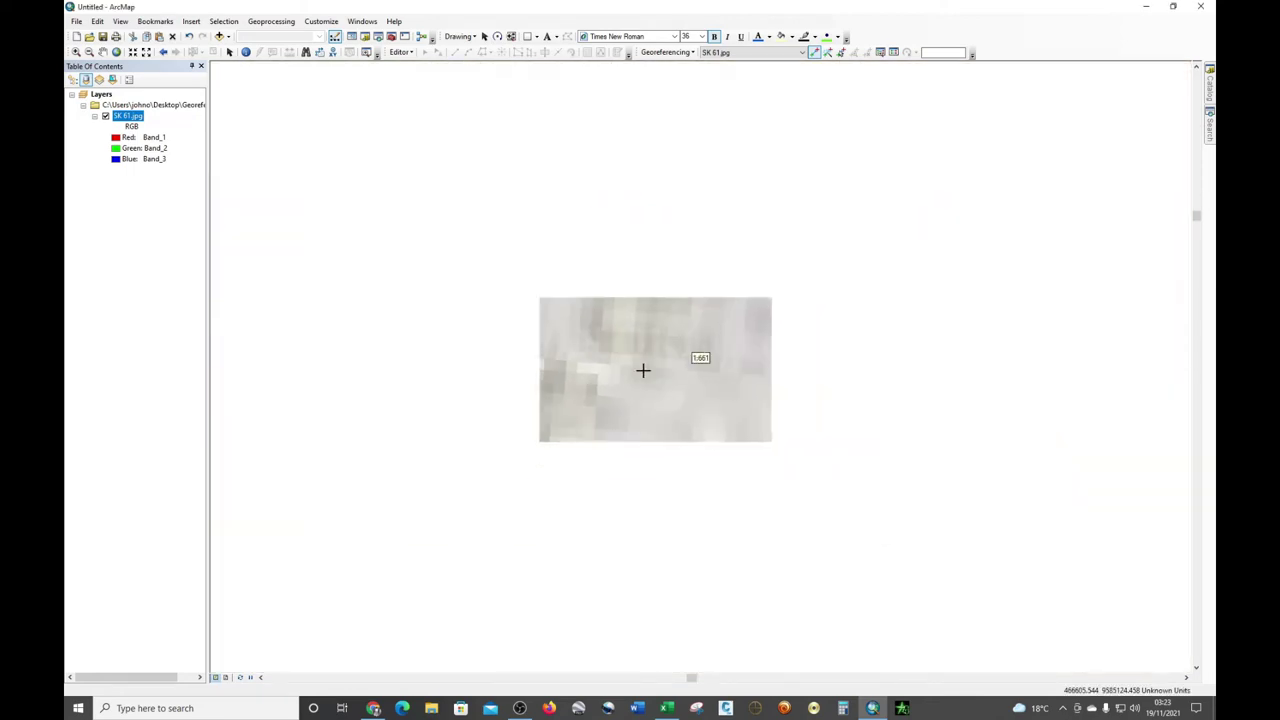
{"action": "scroll", "coordinate": [643, 370], "scroll_direction": "up", "scroll_amount": 3}
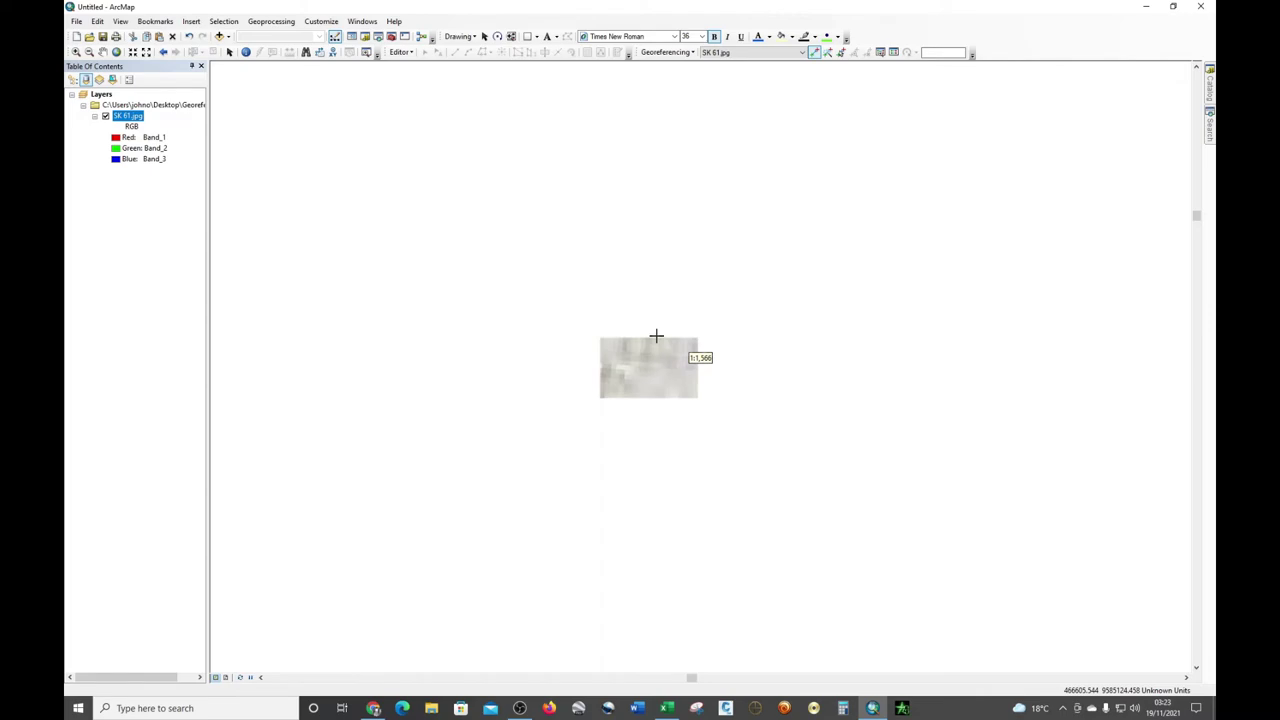
{"action": "scroll", "coordinate": [680, 314], "scroll_direction": "up", "scroll_amount": 3}
{"action": "scroll", "coordinate": [681, 316], "scroll_direction": "down", "scroll_amount": 3}
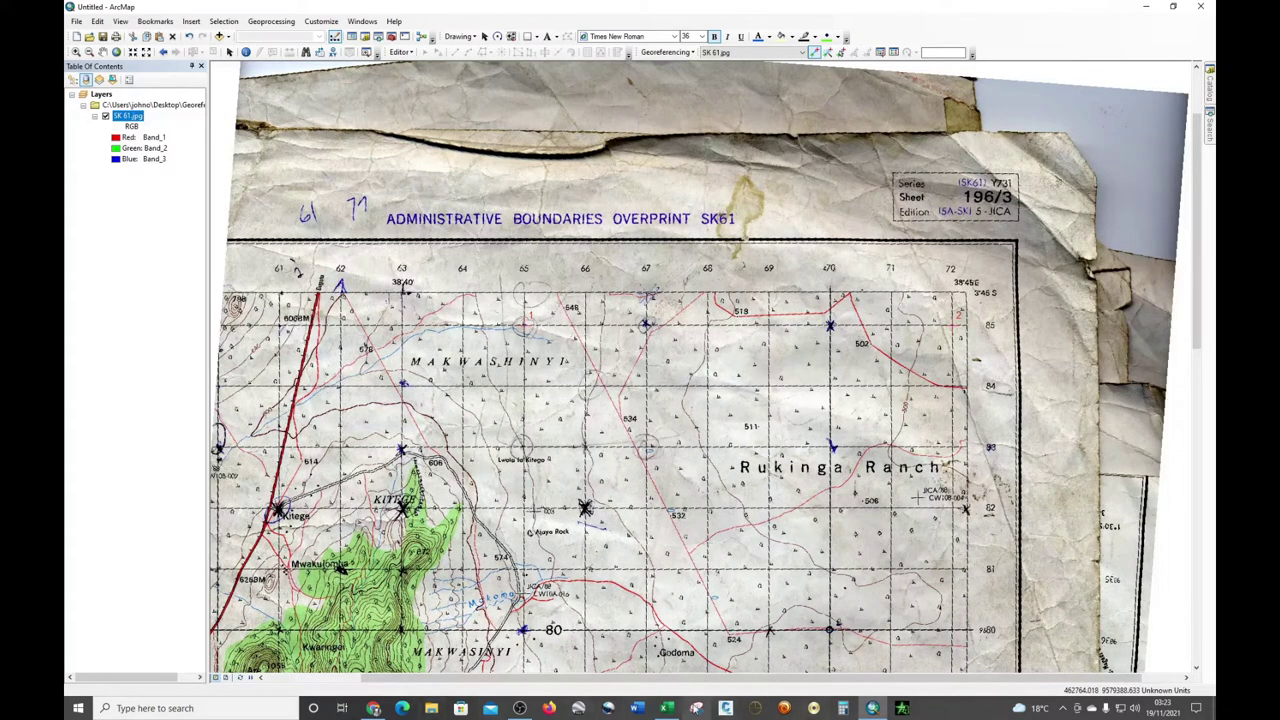
{"action": "left_click", "coordinate": [667, 708]}
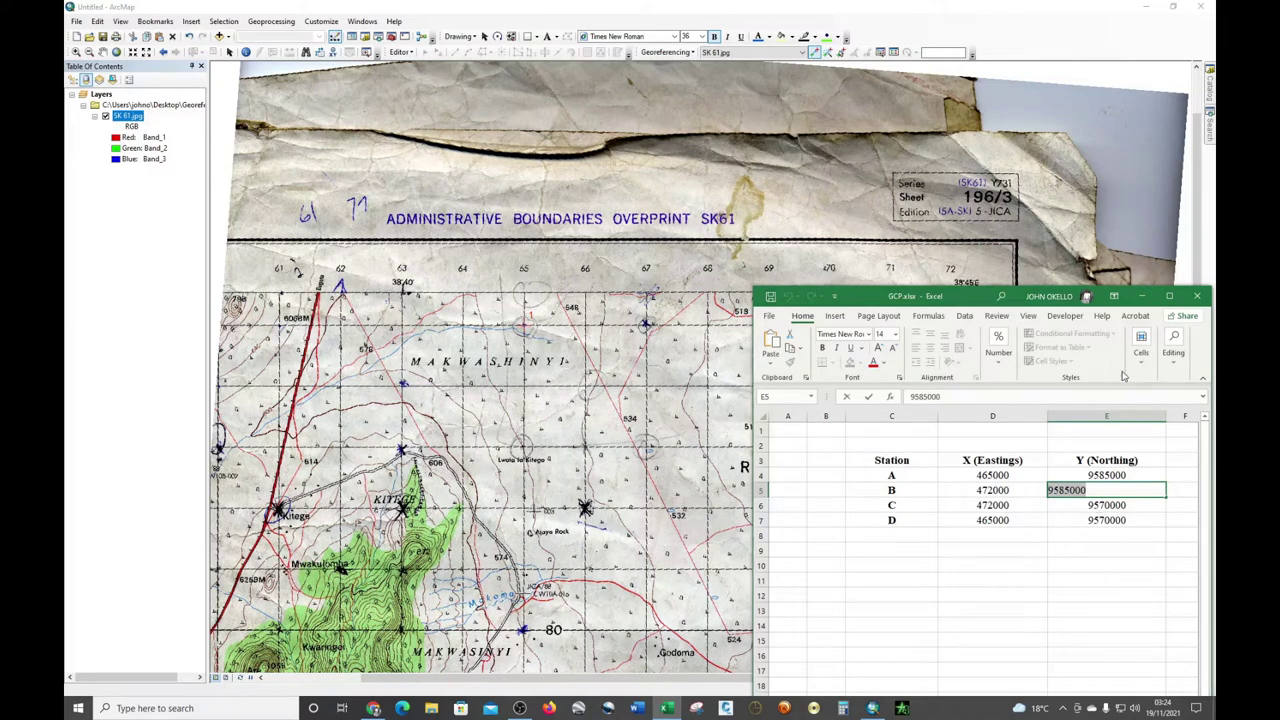
{"action": "left_click", "coordinate": [1141, 297]}
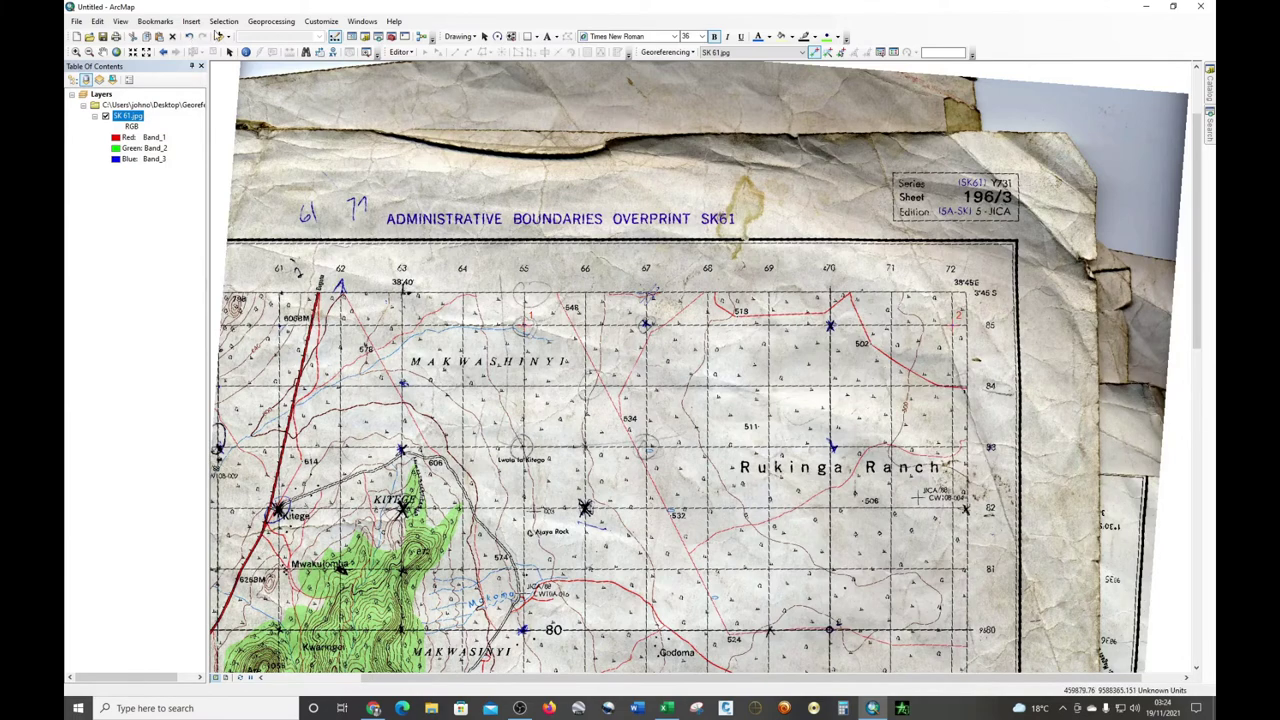
Follow the easting 72 grid line down the map's eastern edge to northing 70, where station C lies.
{"action": "left_click", "coordinate": [103, 51]}
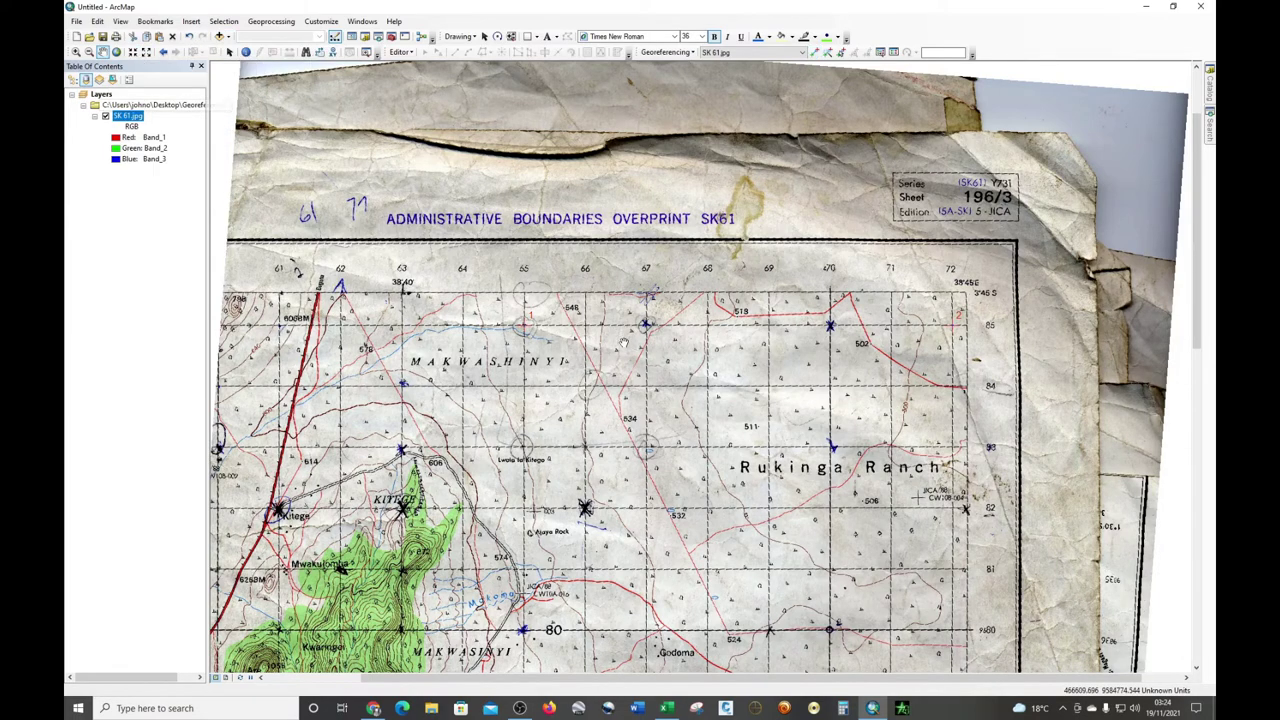
{"action": "left_click_drag", "start_coordinate": [685, 477], "coordinate": [544, 250]}
{"action": "left_click_drag", "start_coordinate": [727, 455], "coordinate": [747, 283]}
{"action": "left_click_drag", "start_coordinate": [766, 460], "coordinate": [770, 373]}
{"action": "left_click_drag", "start_coordinate": [790, 440], "coordinate": [795, 368]}
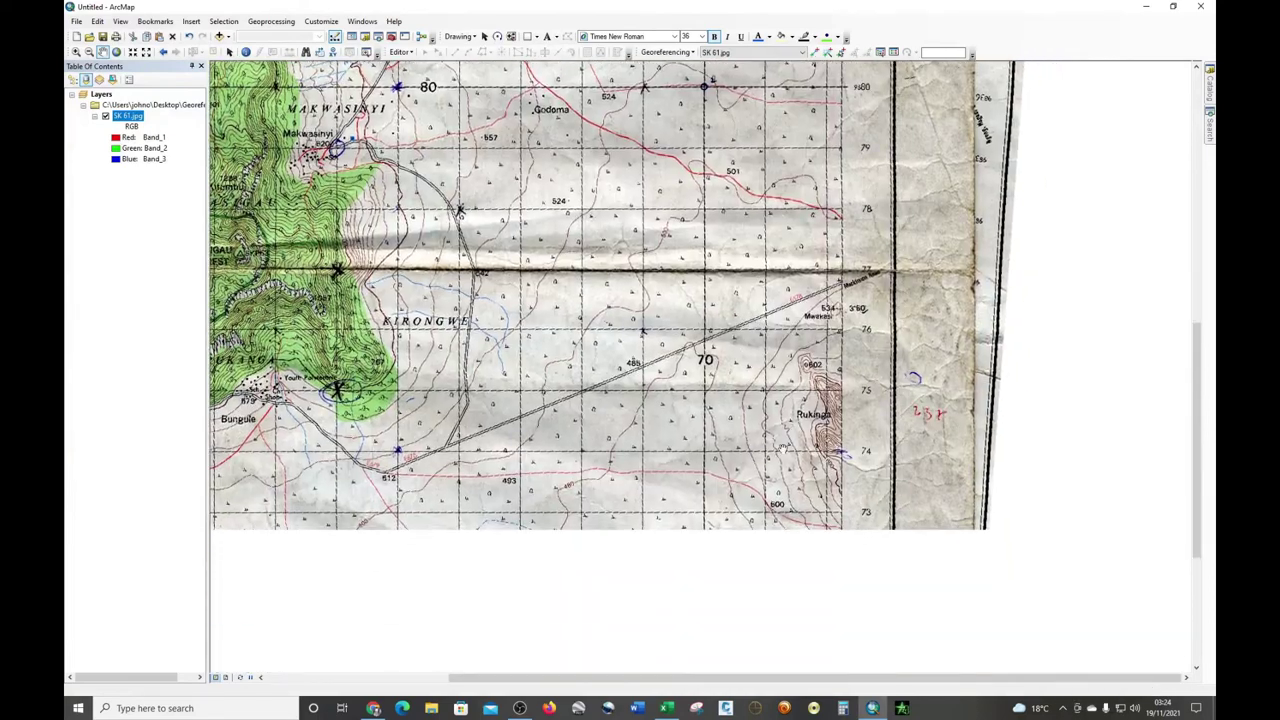
{"action": "left_click_drag", "start_coordinate": [813, 521], "coordinate": [837, 371]}
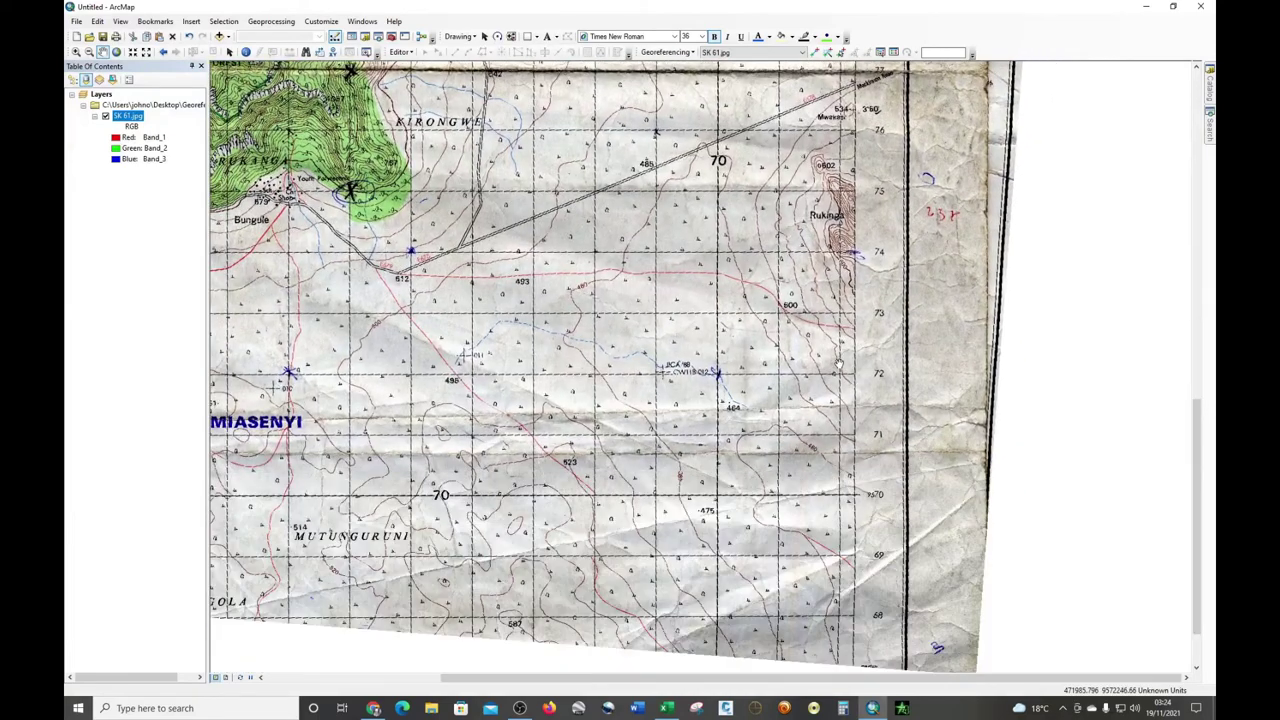
{"action": "mouse_move", "coordinate": [822, 548]}
{"action": "left_mouse_down"}
{"action": "mouse_move", "coordinate": [815, 379]}
{"action": "mouse_move", "coordinate": [802, 417]}
{"action": "left_mouse_up"}
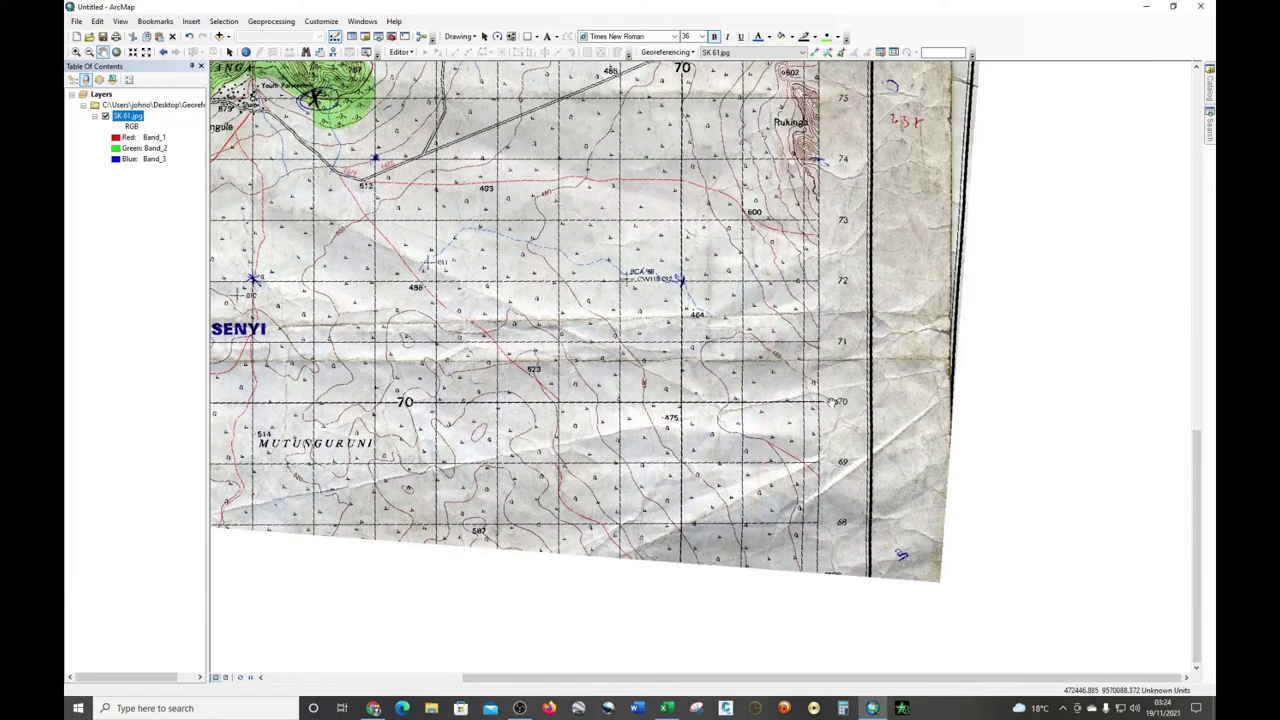
Compare station C's coordinates in the GCP.xlsx workbook with the map and examine the easting 72, northing 70 intersection closely.
{"action": "left_click", "coordinate": [666, 708]}
{"action": "left_click", "coordinate": [1066, 553]}
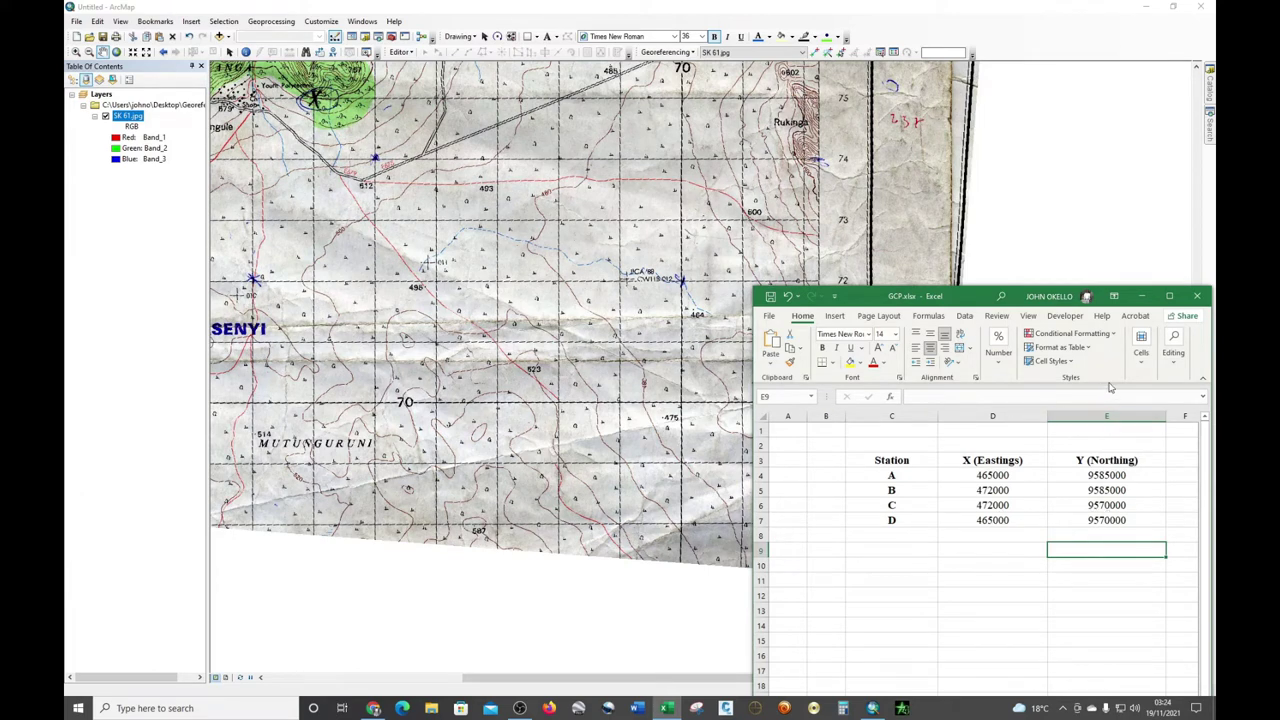
{"action": "left_click_drag", "start_coordinate": [974, 297], "coordinate": [436, 300]}
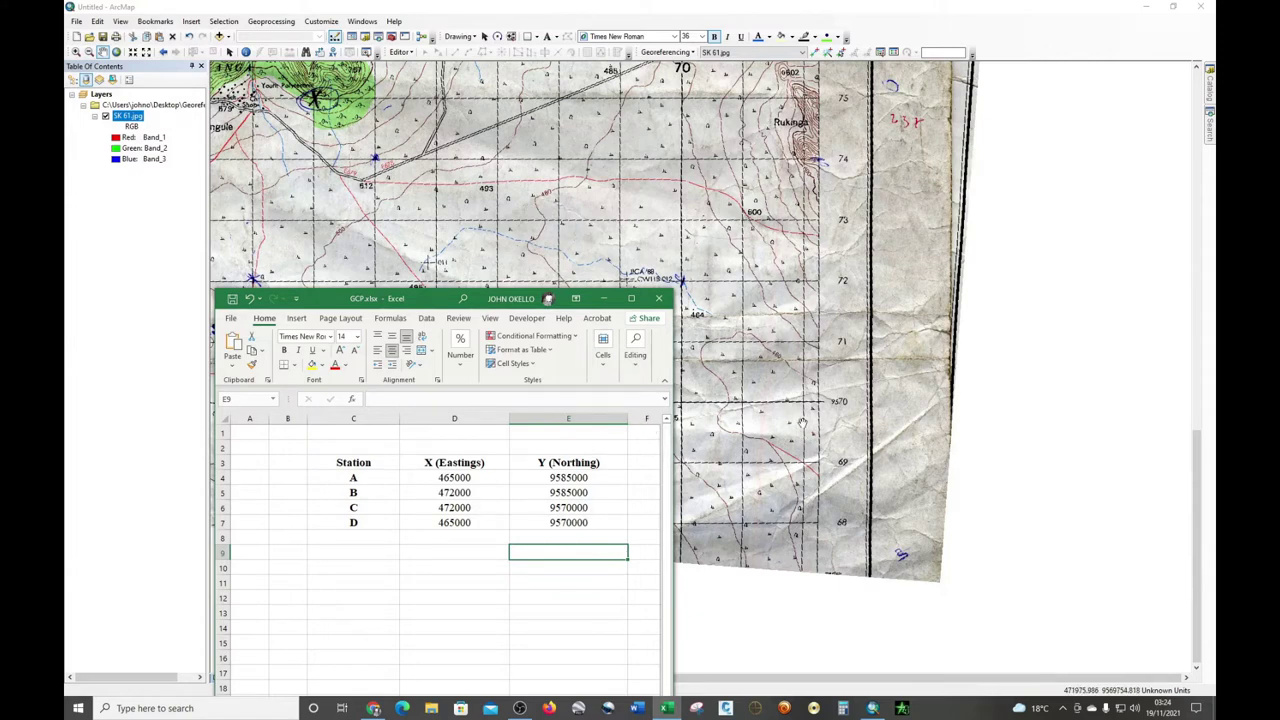
{"action": "scroll", "coordinate": [805, 410], "scroll_direction": "down", "scroll_amount": 5}
{"action": "scroll", "coordinate": [800, 396], "scroll_direction": "down", "scroll_amount": 5}
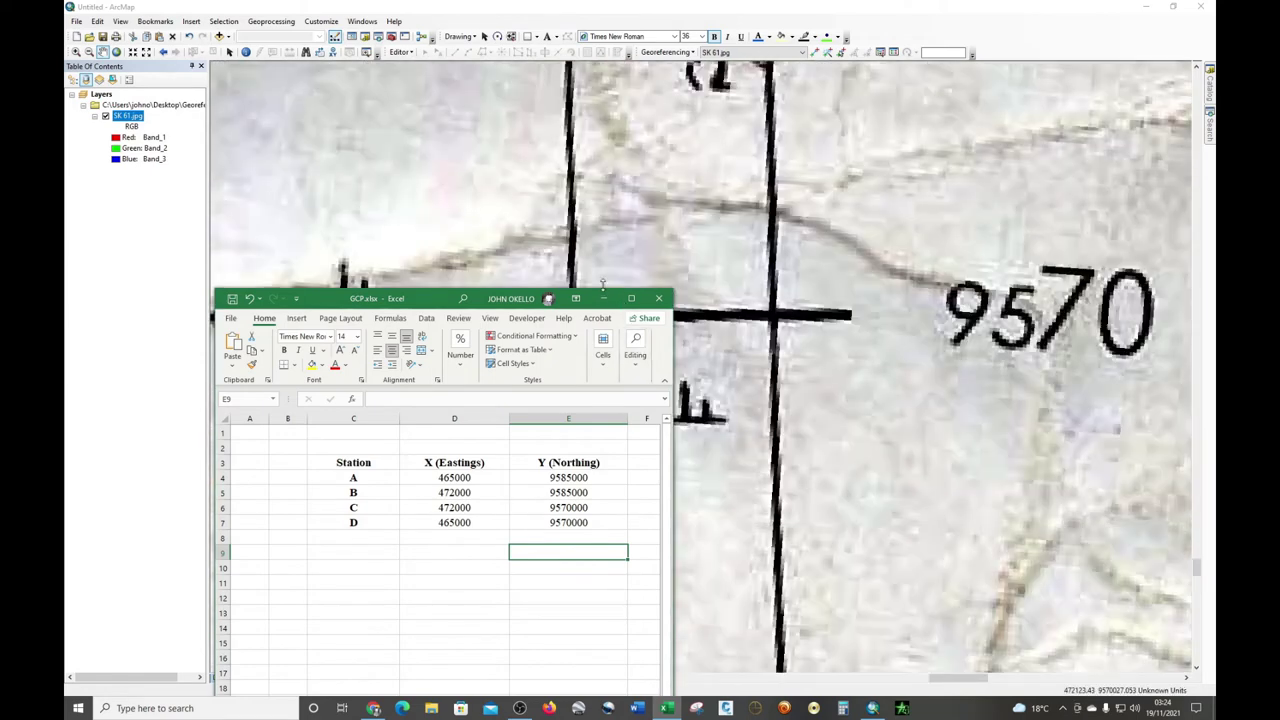
{"action": "left_click", "coordinate": [603, 298]}
{"action": "scroll", "coordinate": [895, 403], "scroll_direction": "up", "scroll_amount": 2}
{"action": "scroll", "coordinate": [895, 403], "scroll_direction": "up", "scroll_amount": 1}
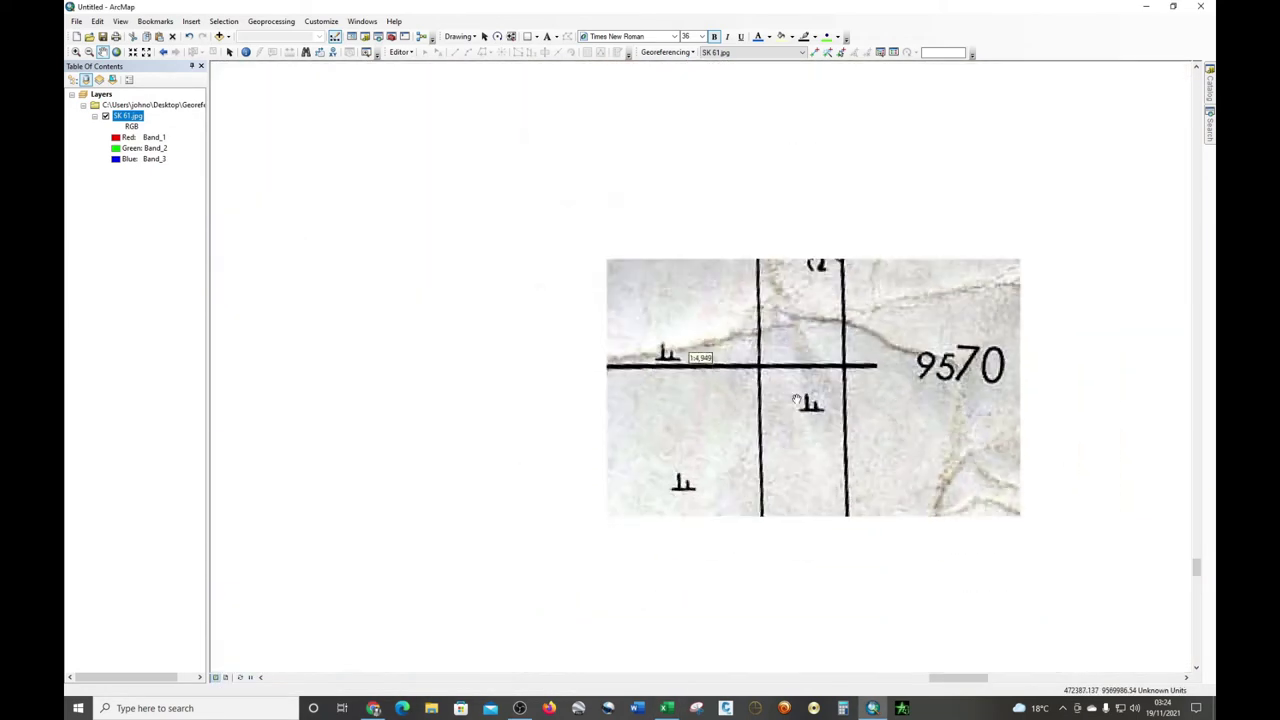
{"action": "scroll", "coordinate": [757, 365], "scroll_direction": "down", "scroll_amount": 4}
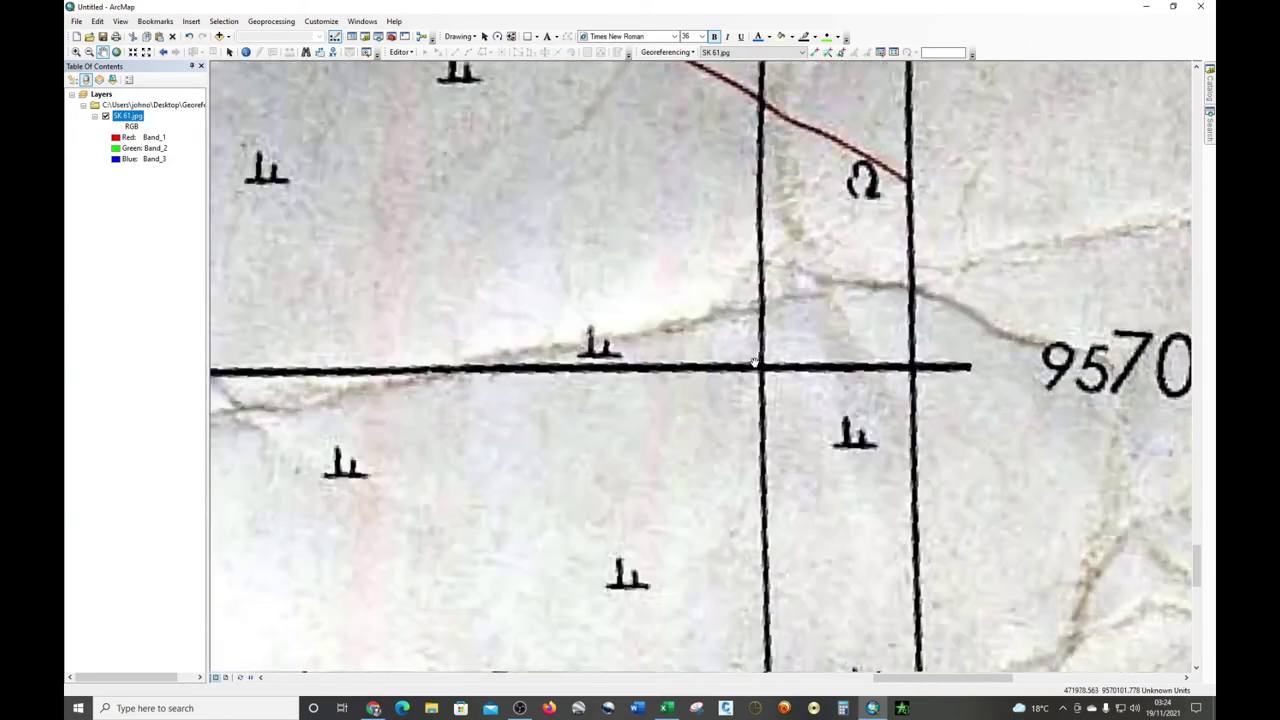
Try to place the third control point at the easting 72, northing 70 intersection and enter its coordinates.
{"action": "left_click", "coordinate": [815, 52]}
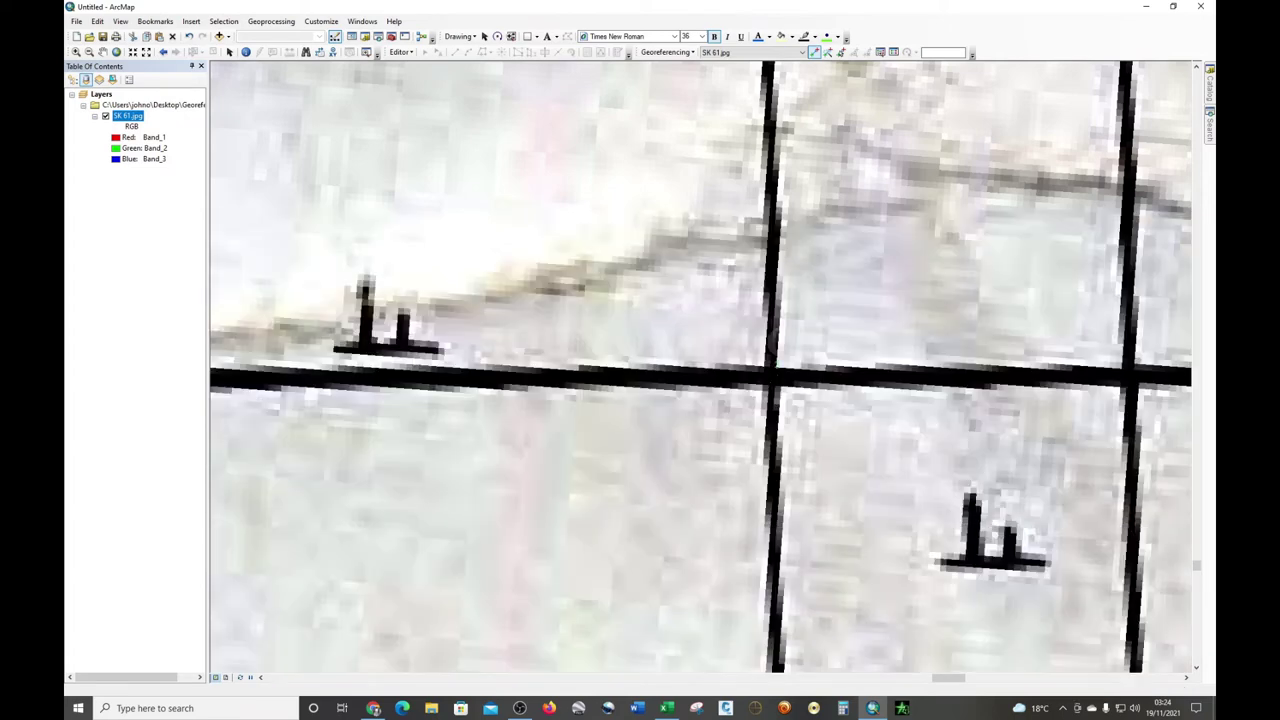
{"action": "right_click", "coordinate": [770, 377]}
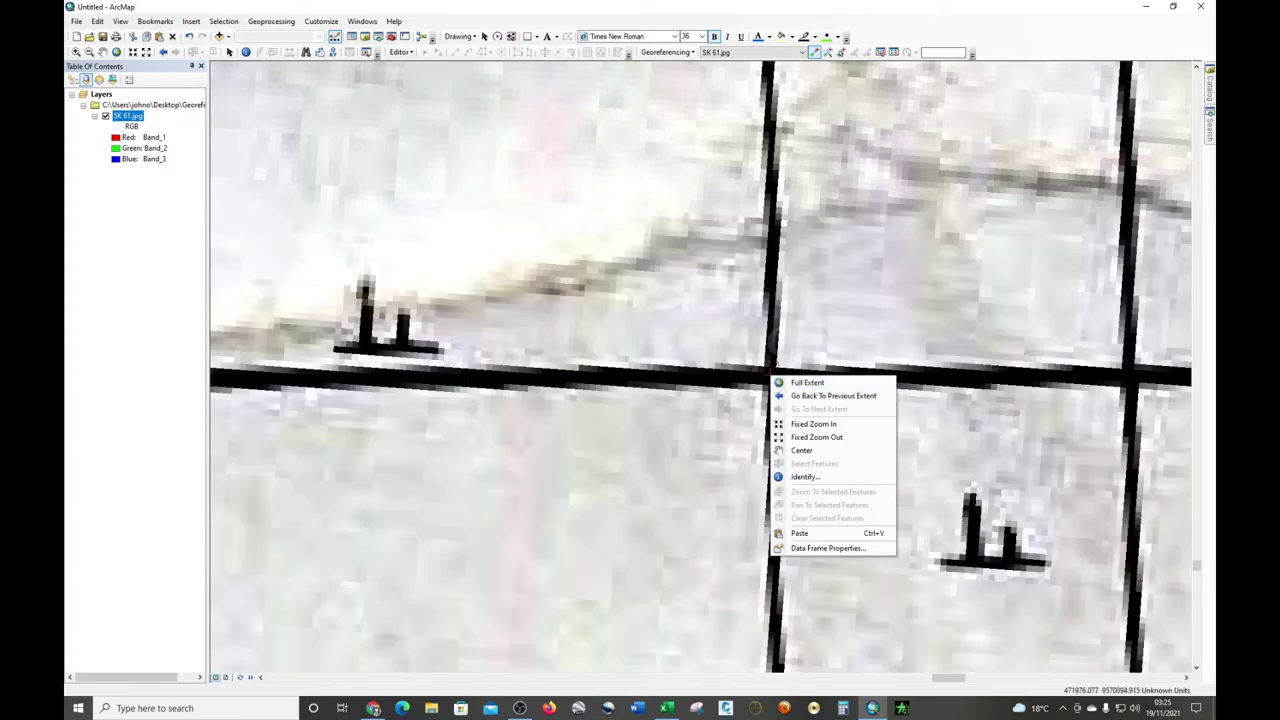
{"action": "key", "text": "Escape"}
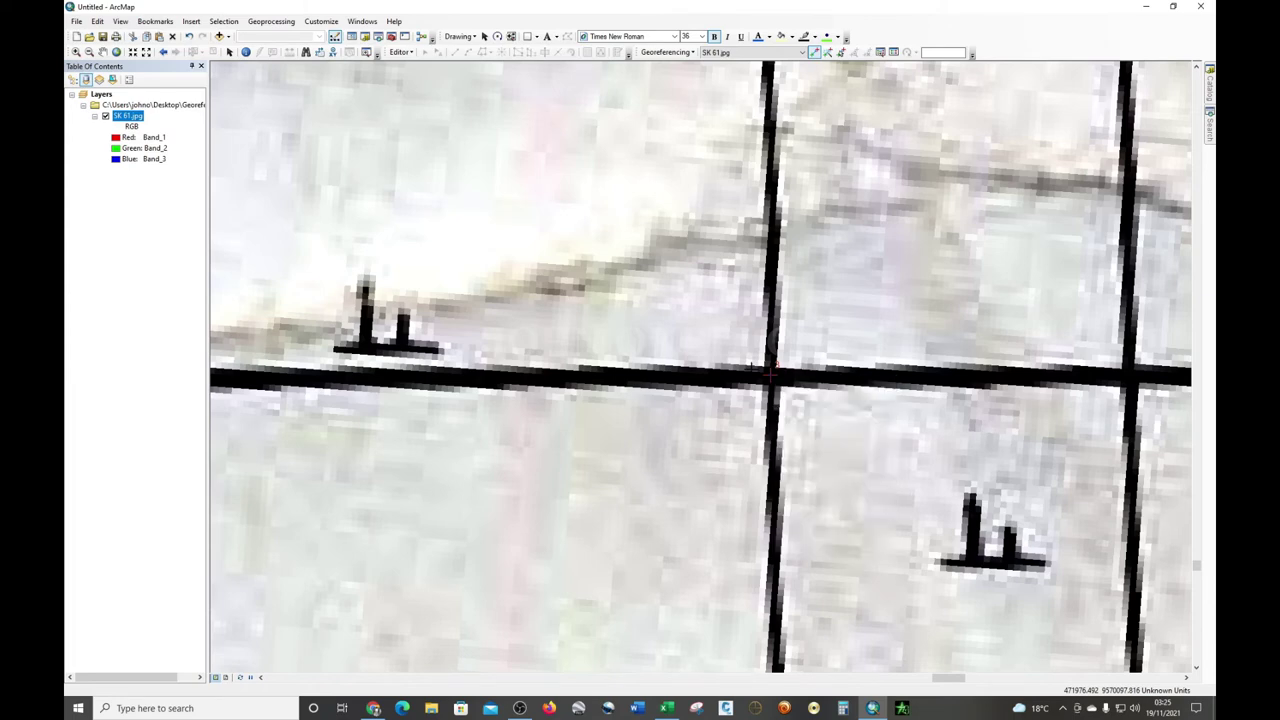
Delete link 3 from the georeferencing link table and close the table.
{"action": "left_click", "coordinate": [893, 53]}
{"action": "left_click", "coordinate": [480, 343]}
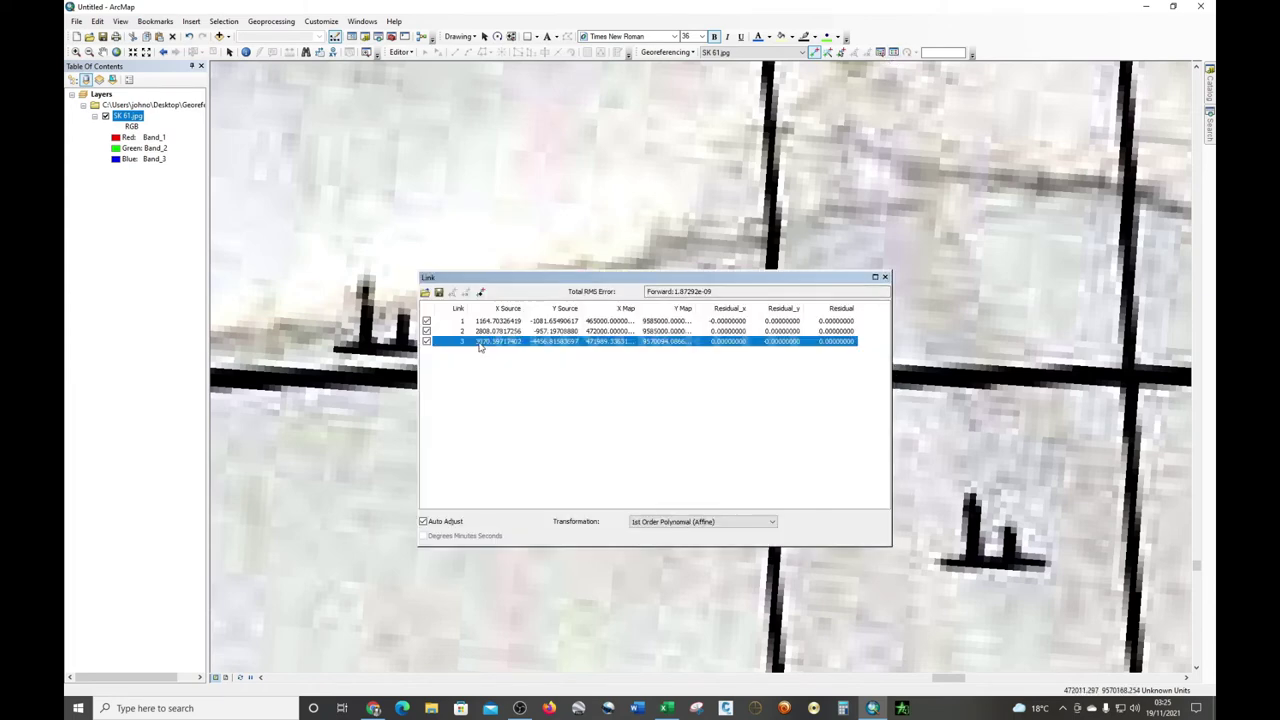
{"action": "left_click", "coordinate": [467, 292]}
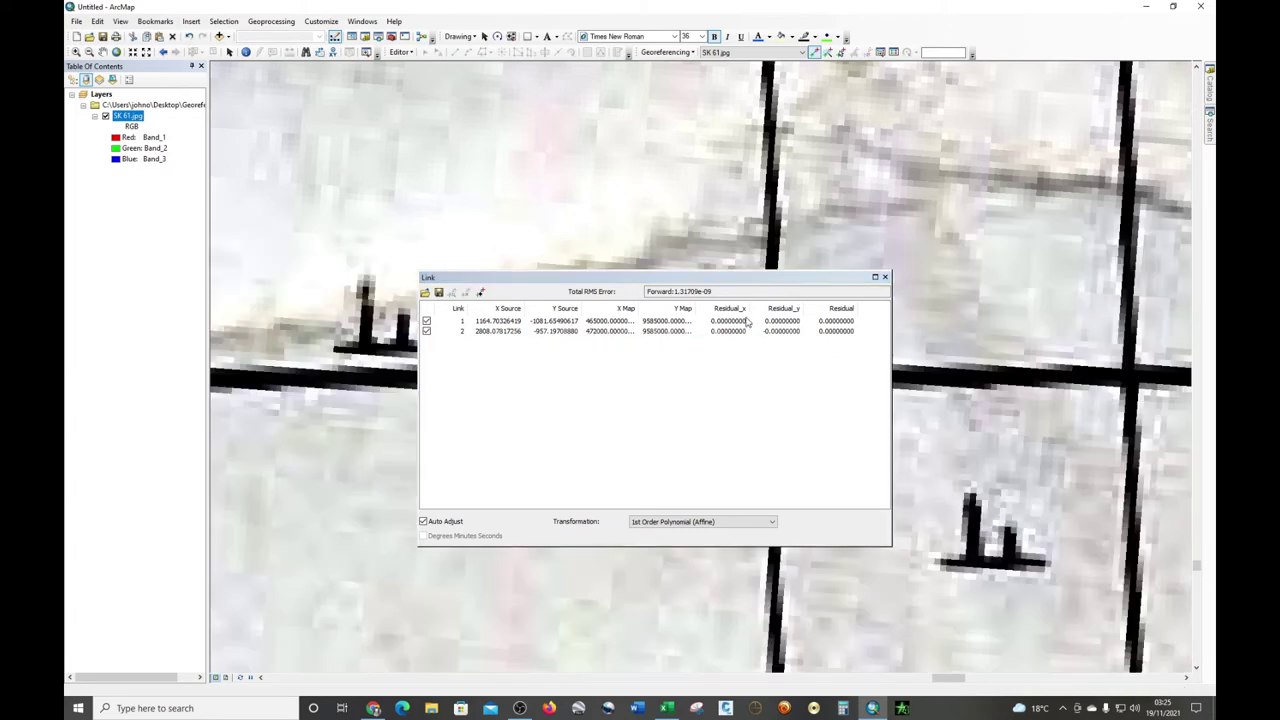
{"action": "left_click", "coordinate": [884, 277]}
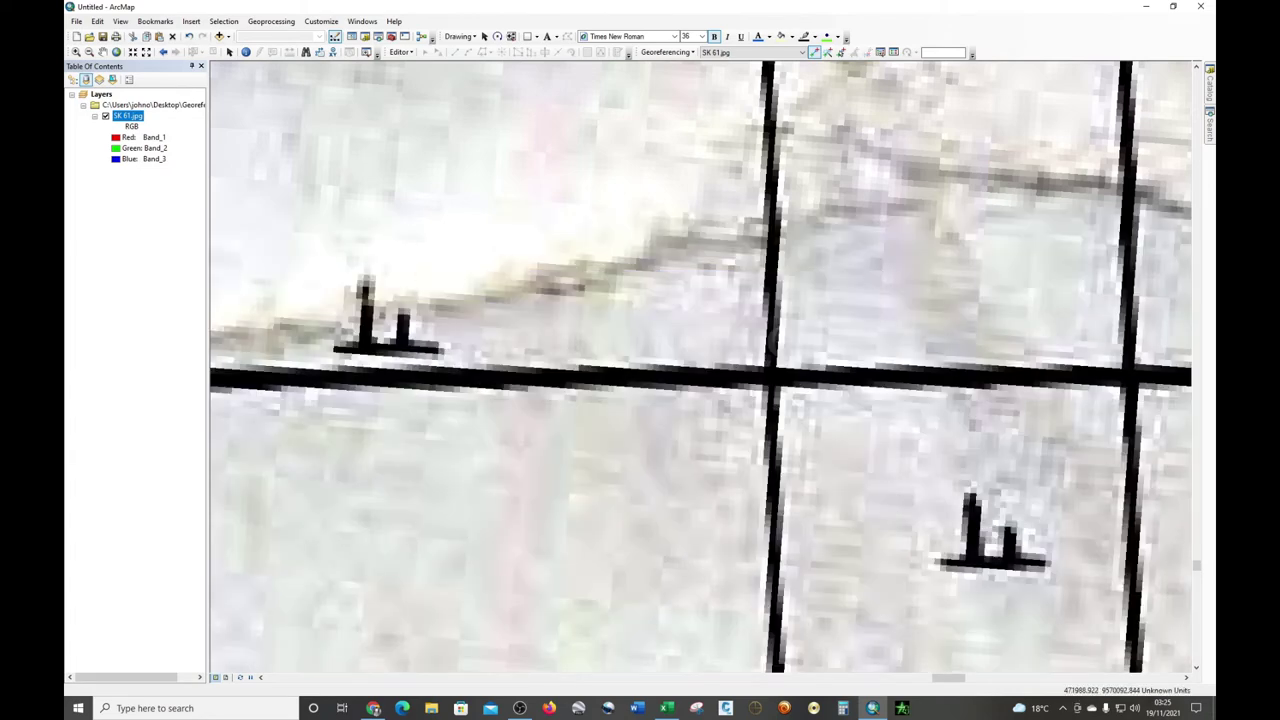
Place the third control point at the easting 72, northing 70 intersection and set its X to station C's easting, 472000.
{"action": "left_click", "coordinate": [770, 374]}
{"action": "right_click", "coordinate": [770, 374]}
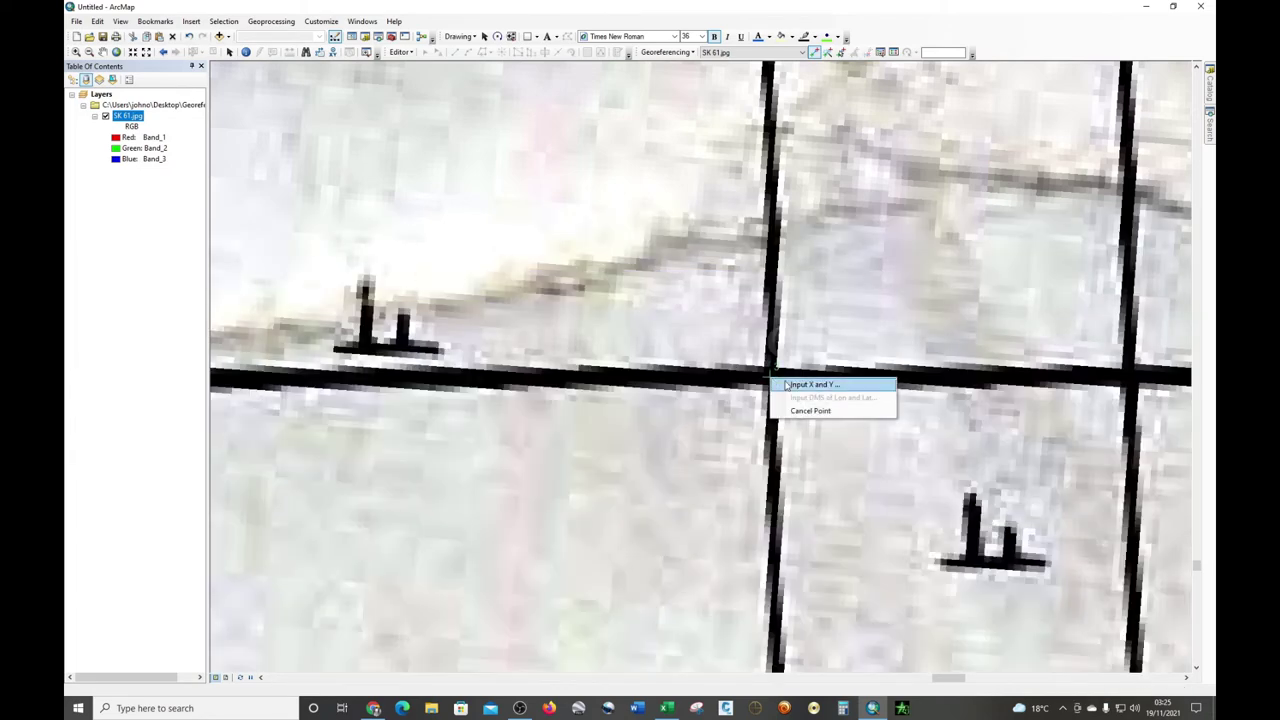
{"action": "left_click", "coordinate": [790, 384]}
{"action": "left_click", "coordinate": [666, 708]}
{"action": "left_click_drag", "start_coordinate": [421, 299], "coordinate": [956, 277]}
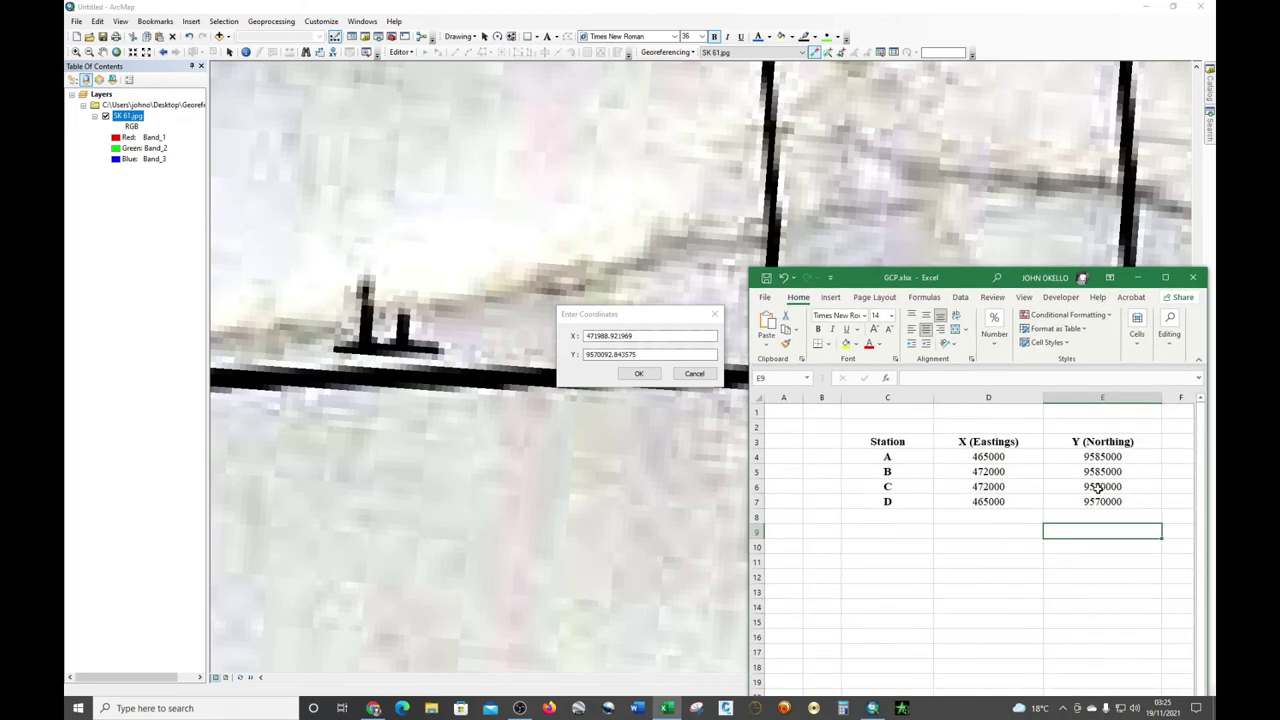
{"action": "left_click", "coordinate": [1010, 487]}
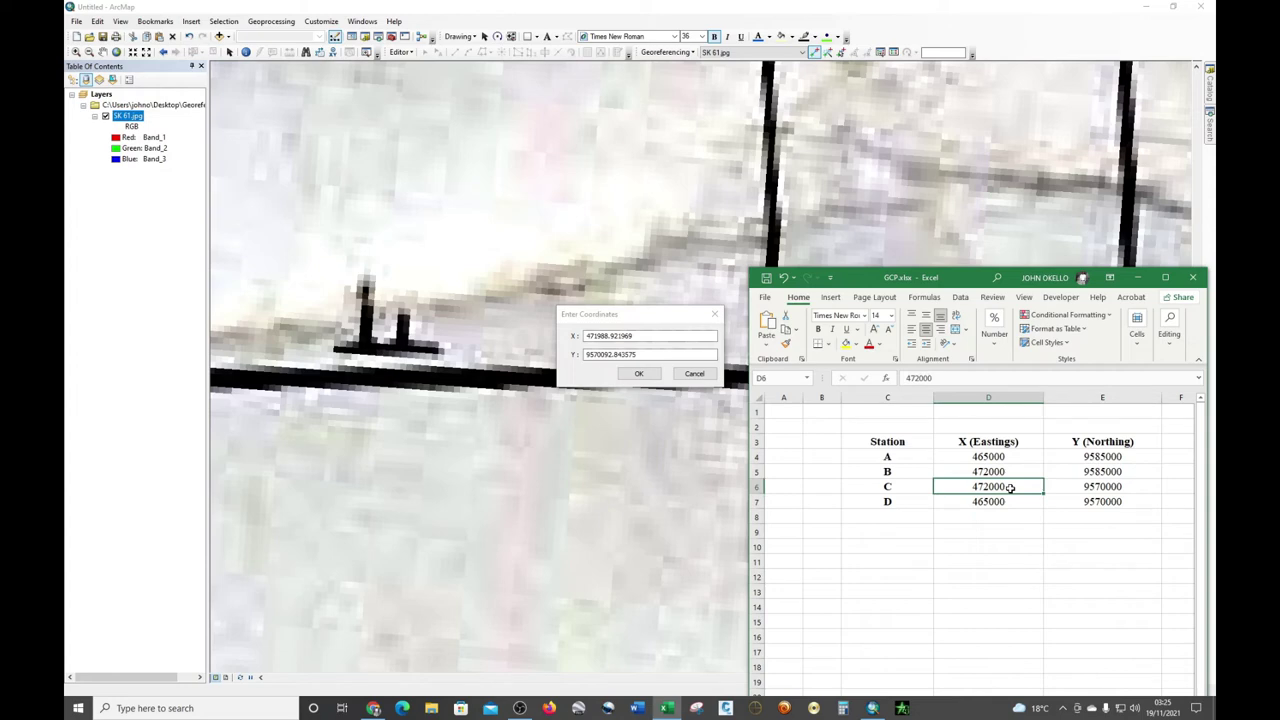
{"action": "key", "text": "ctrl+c"}
{"action": "left_click", "coordinate": [572, 338]}
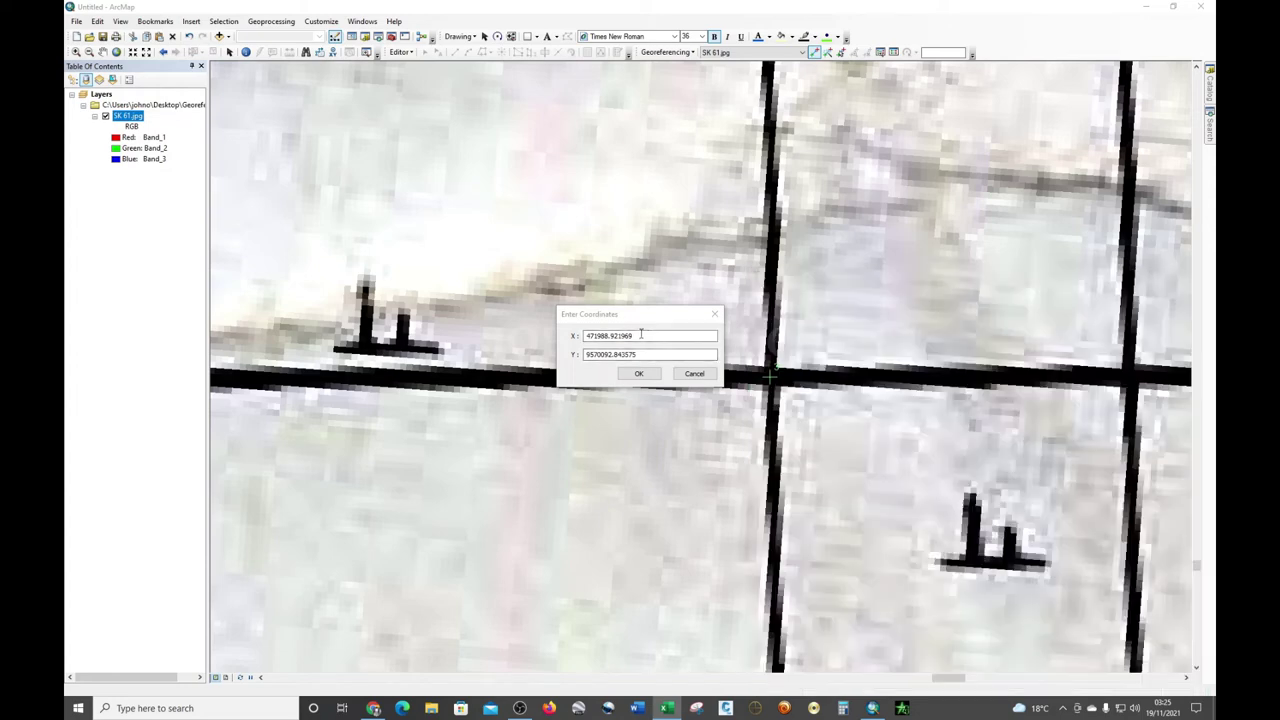
{"action": "key", "text": "ctrl+v"}
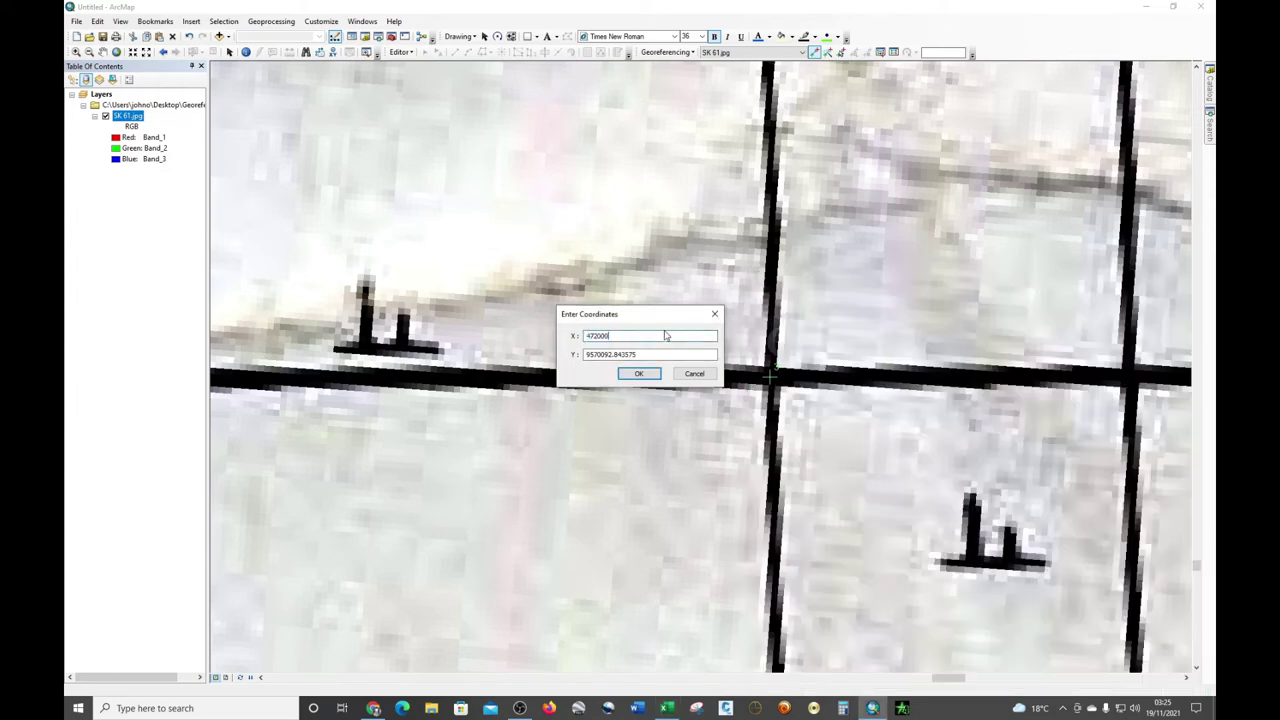
Set the third control point's Y to station C's northing, 9570000, from the workbook and accept the coordinates.
{"action": "left_click", "coordinate": [666, 708]}
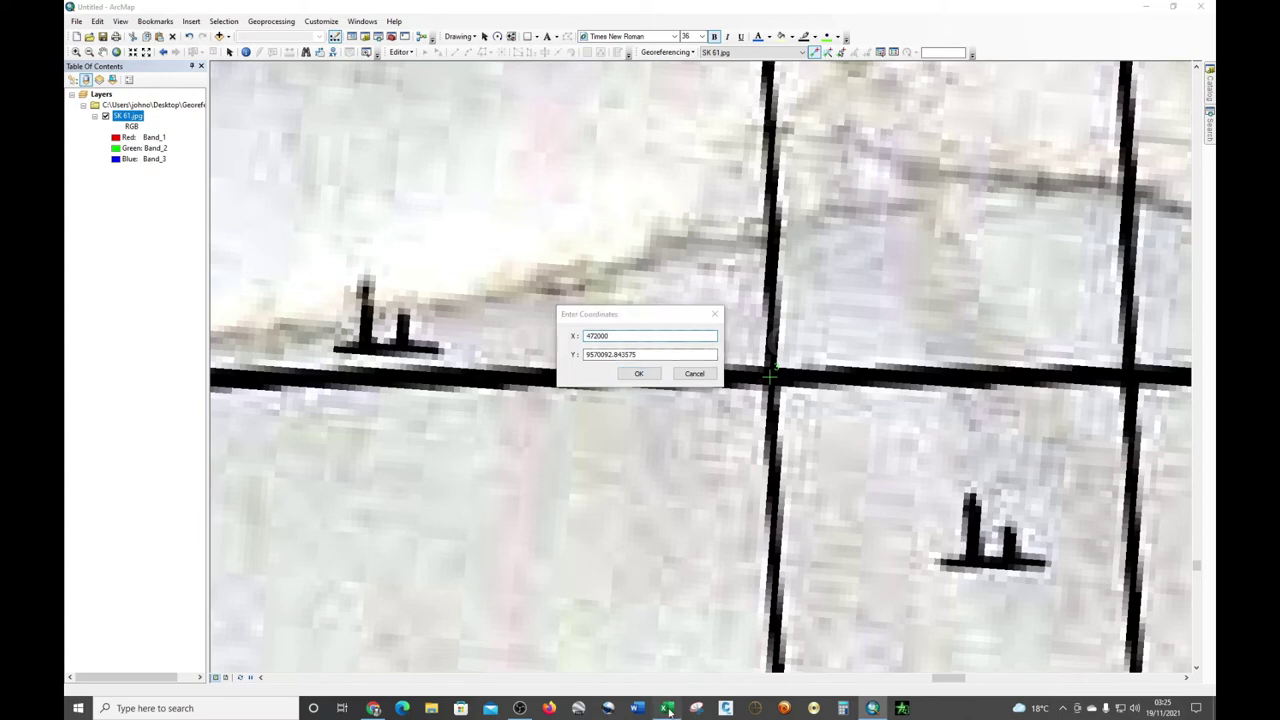
{"action": "key", "text": "Escape"}
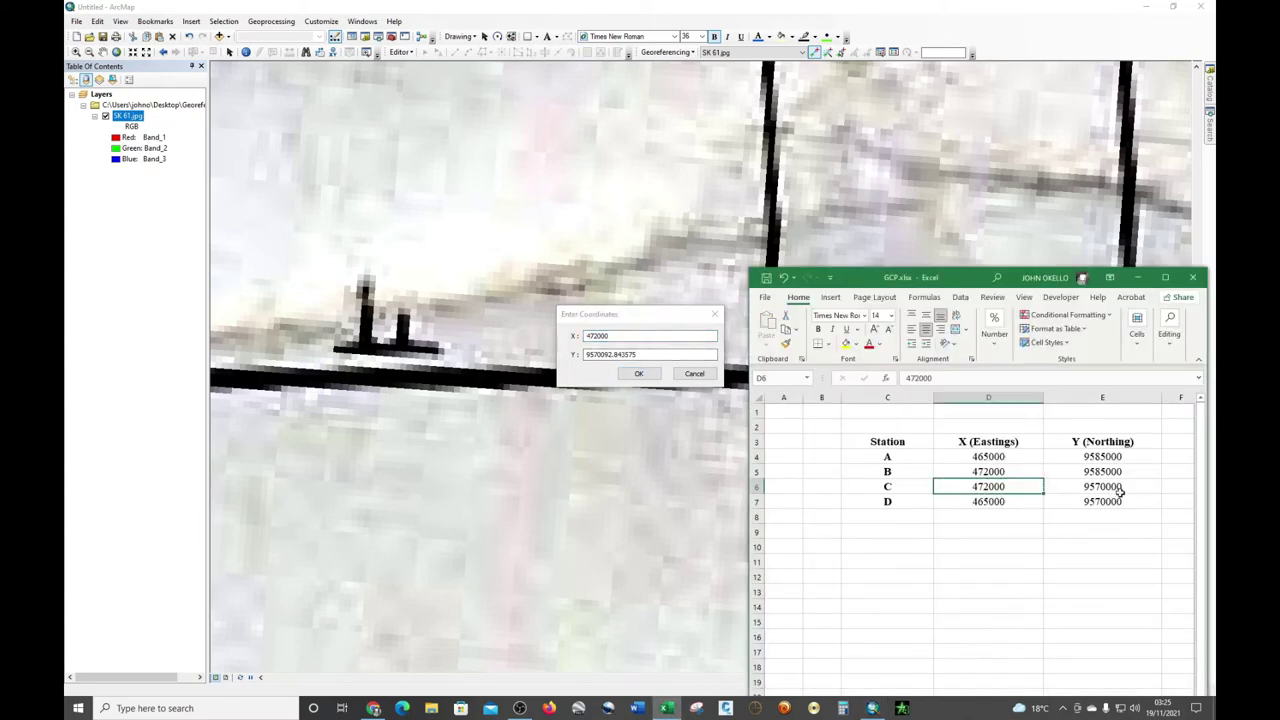
{"action": "left_click", "coordinate": [1122, 489]}
{"action": "key", "text": "ctrl+c"}
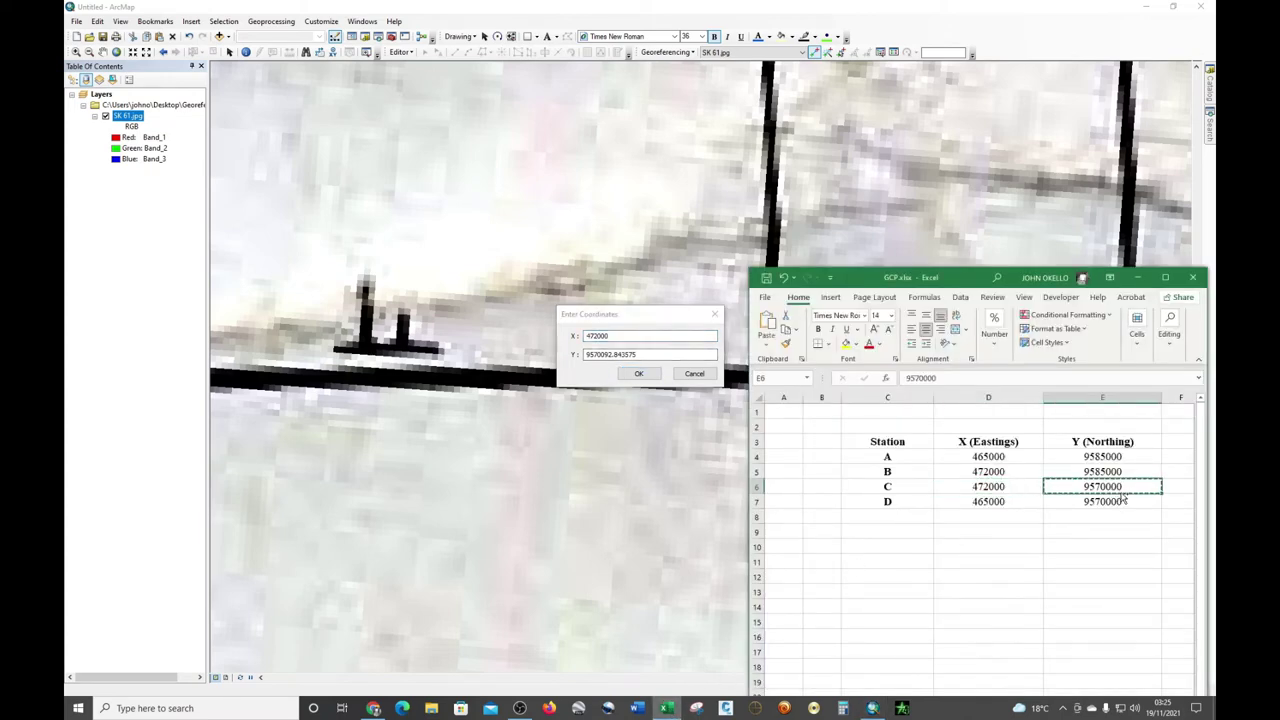
{"action": "left_click", "coordinate": [643, 354]}
{"action": "left_click_drag", "start_coordinate": [643, 354], "coordinate": [563, 356]}
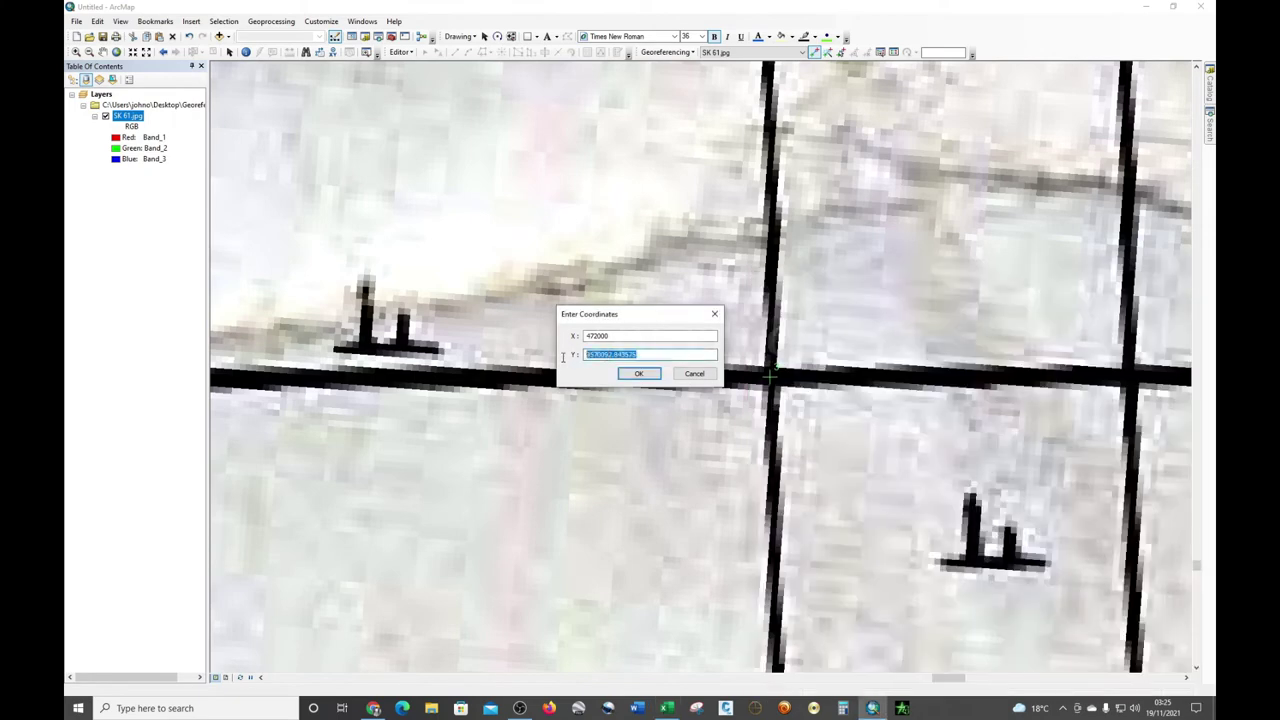
{"action": "key", "text": "ctrl+v"}
{"action": "left_click", "coordinate": [639, 373]}
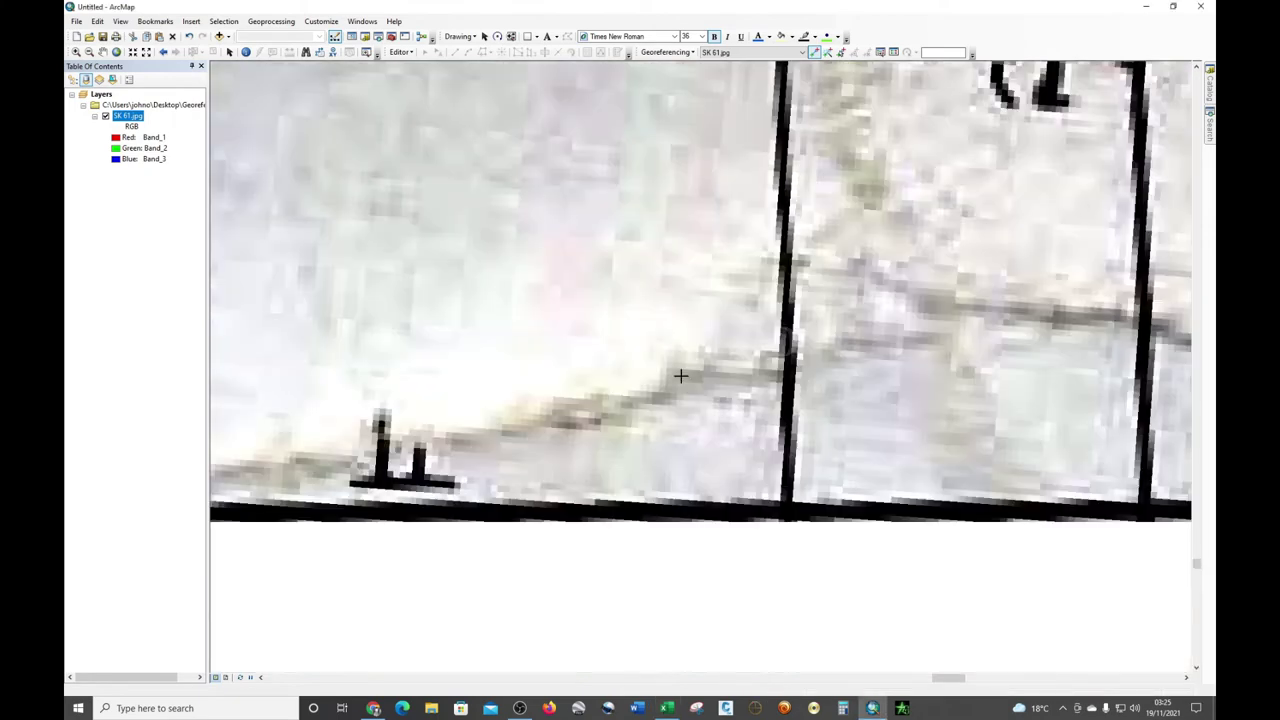
Look up station D's coordinates in the GCP.xlsx workbook and return to the map's southeastern part.
{"action": "scroll", "coordinate": [807, 438], "scroll_direction": "down", "scroll_amount": 3}
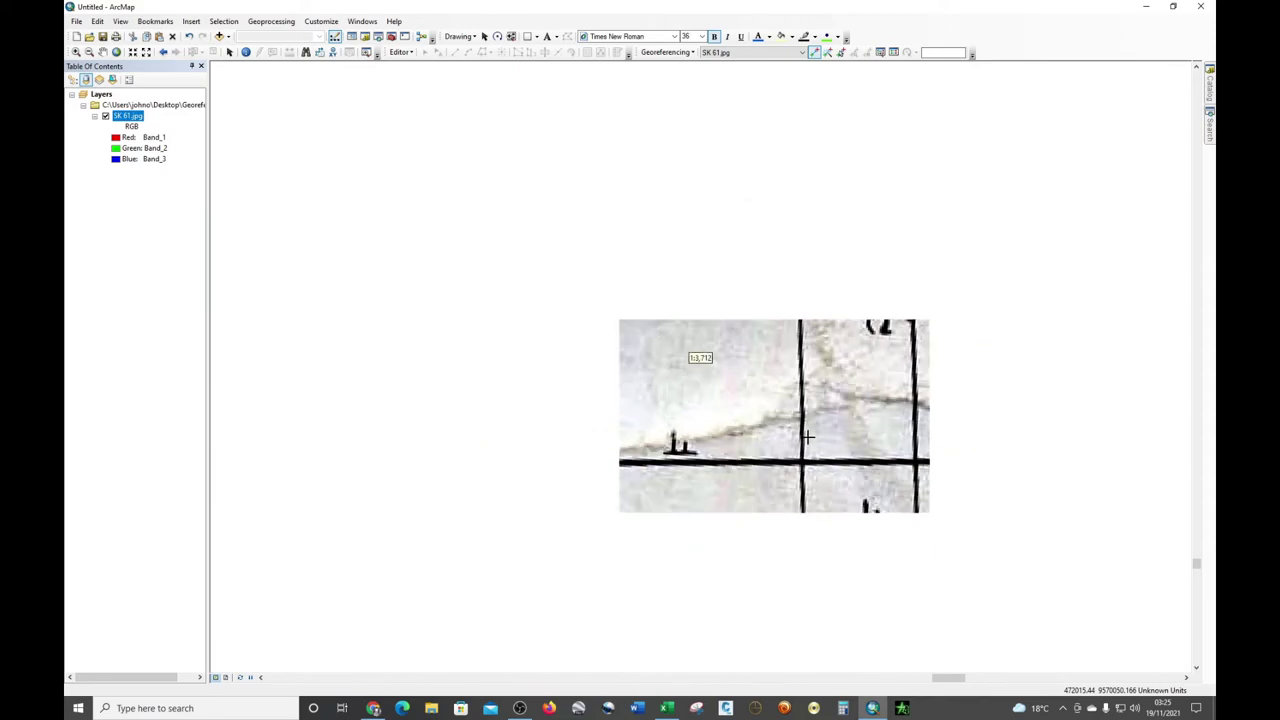
{"action": "scroll", "coordinate": [830, 402], "scroll_direction": "down", "scroll_amount": 3}
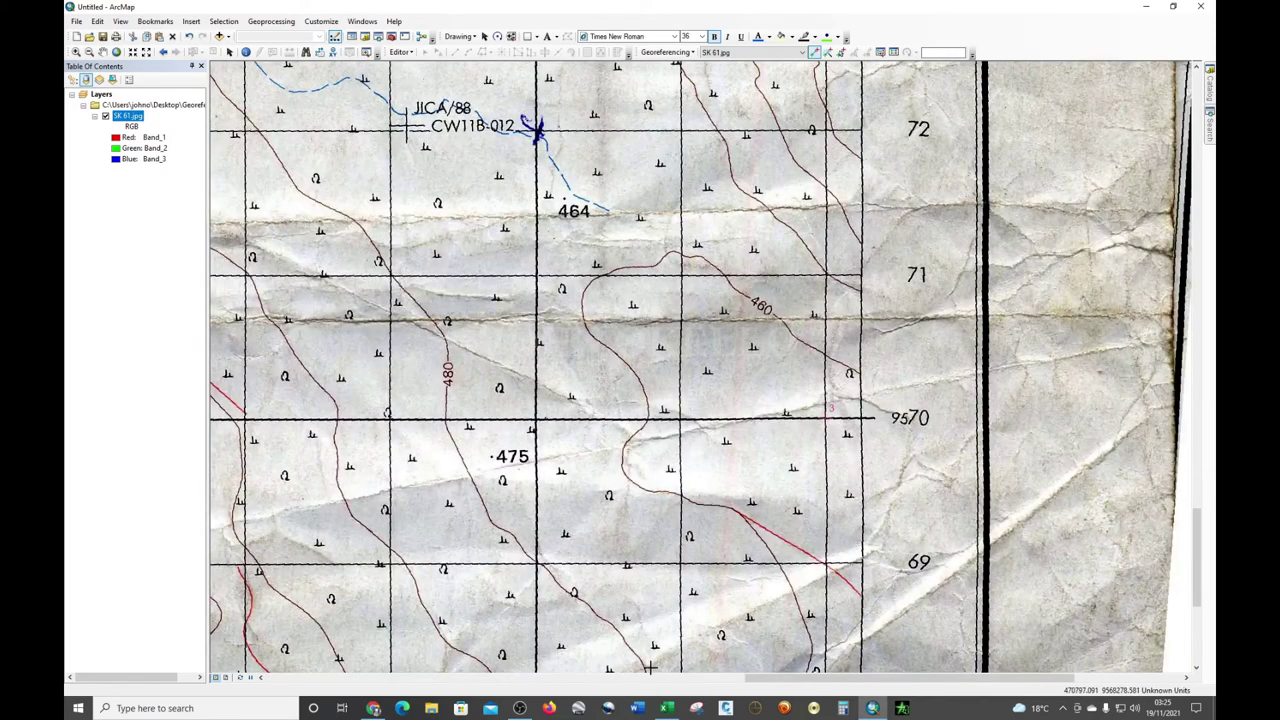
{"action": "left_click", "coordinate": [667, 707]}
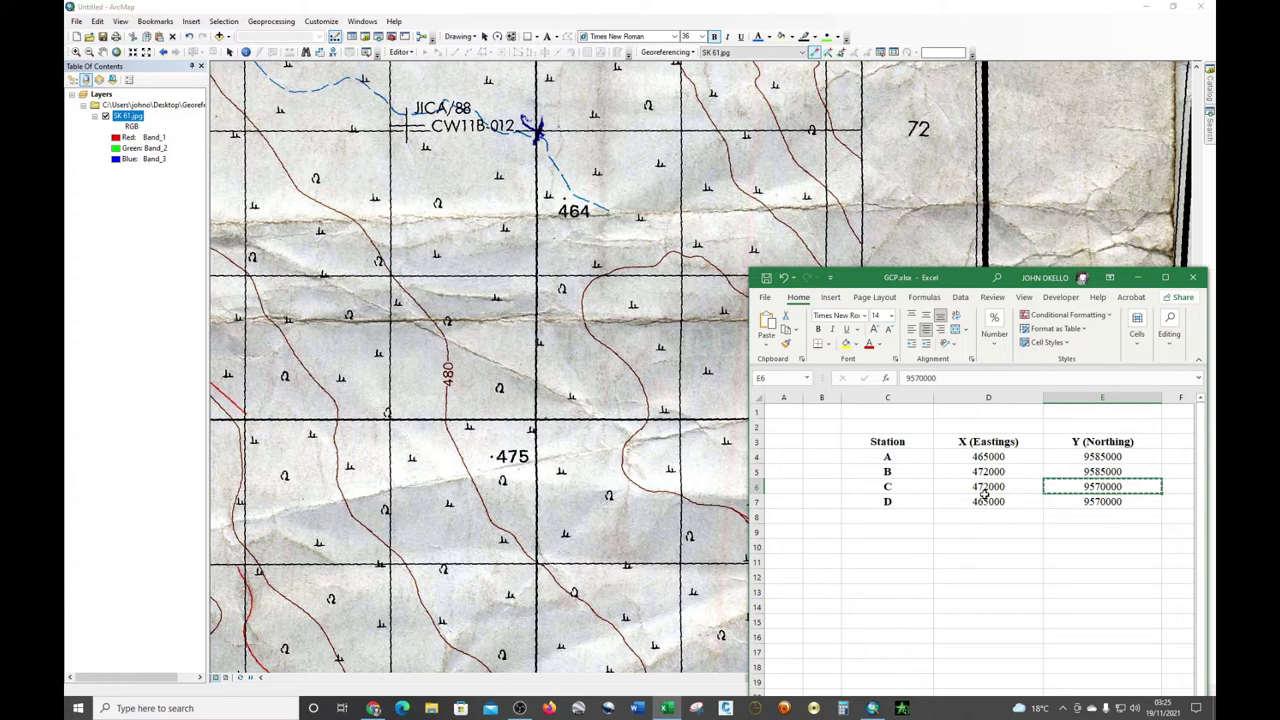
{"action": "left_click", "coordinate": [1137, 277]}
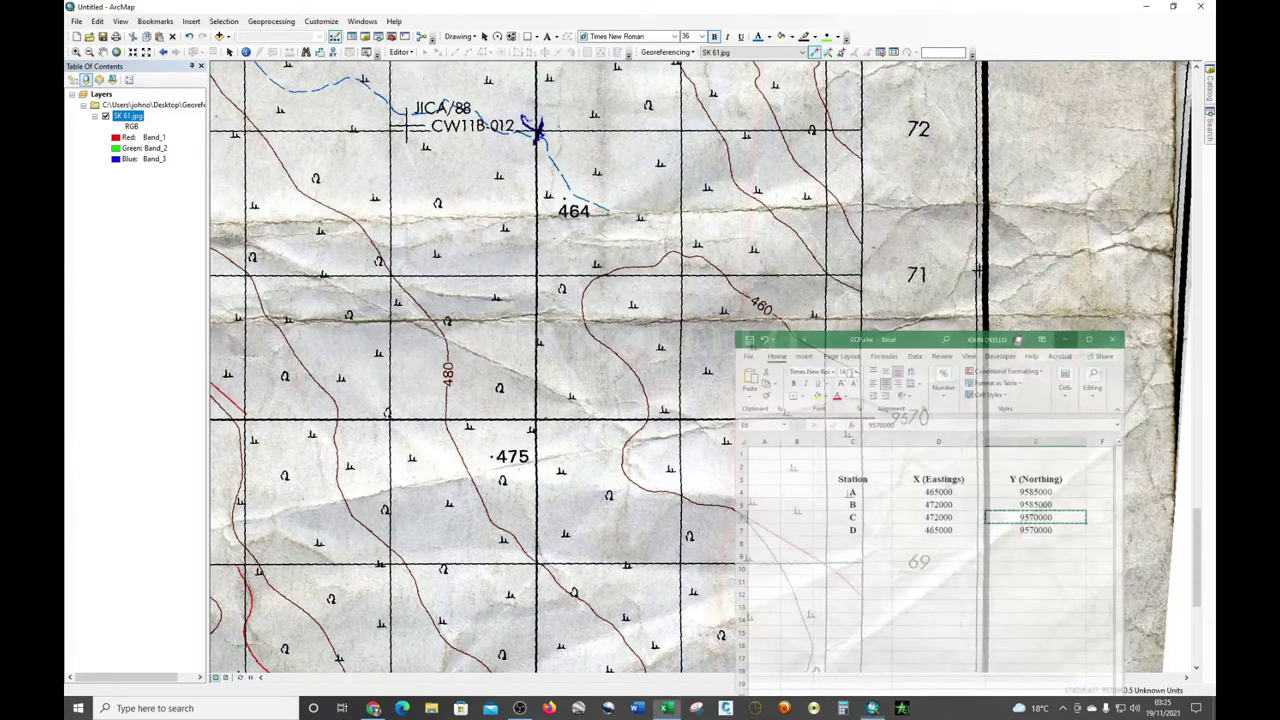
{"action": "scroll", "coordinate": [963, 383], "scroll_direction": "down", "scroll_amount": 2}
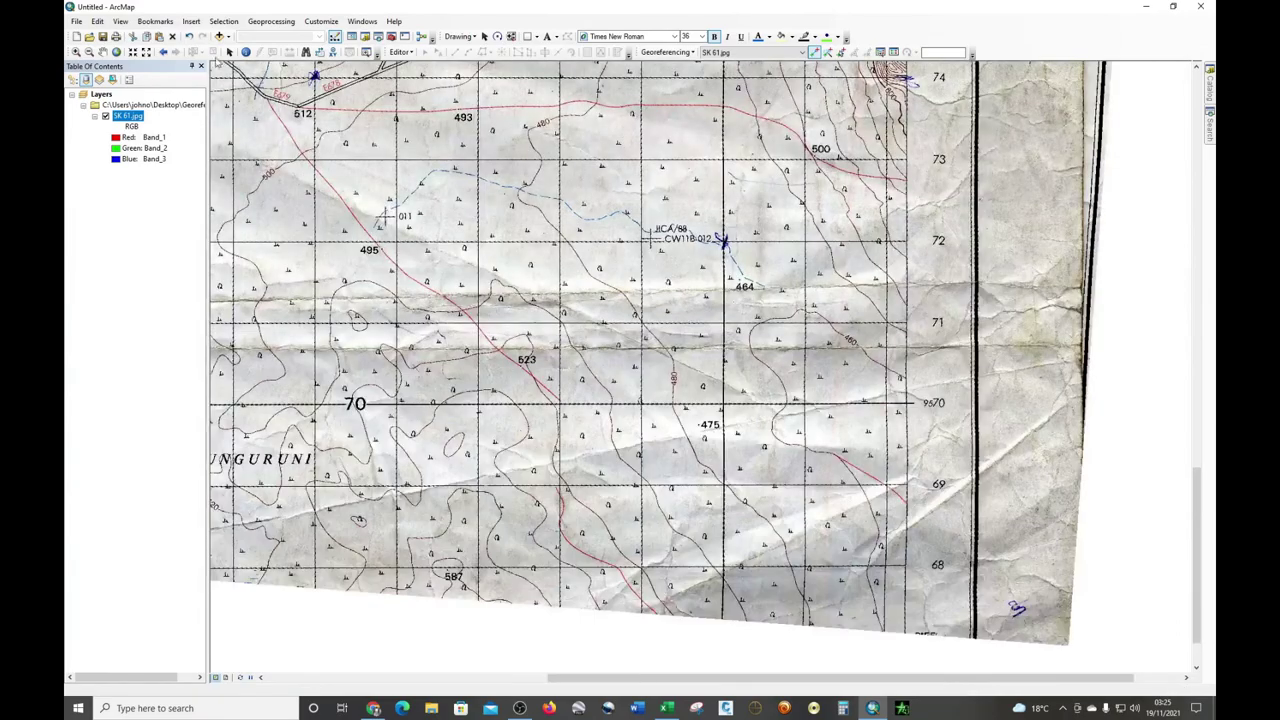
Find the easting 65 label along the map's northern edge and compare it with station D's easting in the workbook.
{"action": "left_click", "coordinate": [102, 52]}
{"action": "left_click_drag", "start_coordinate": [634, 129], "coordinate": [823, 401]}
{"action": "left_click_drag", "start_coordinate": [818, 222], "coordinate": [815, 540]}
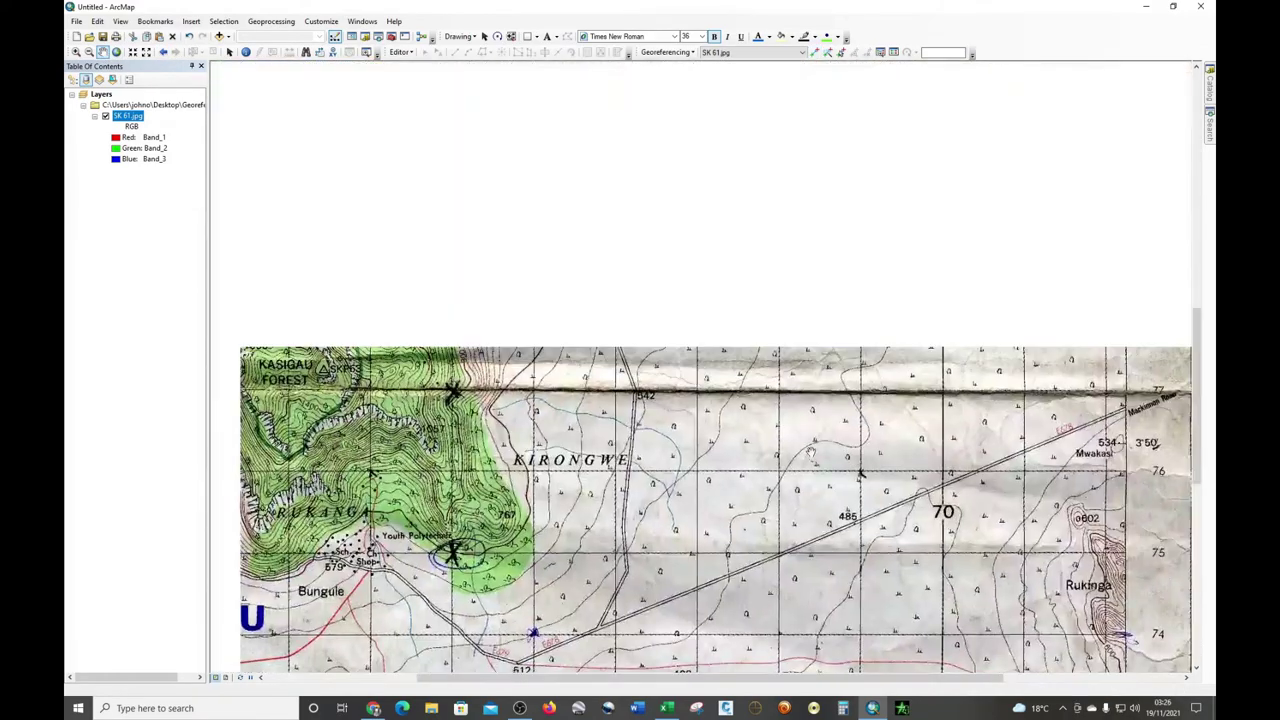
{"action": "left_click_drag", "start_coordinate": [812, 214], "coordinate": [812, 540]}
{"action": "left_click_drag", "start_coordinate": [758, 70], "coordinate": [838, 321]}
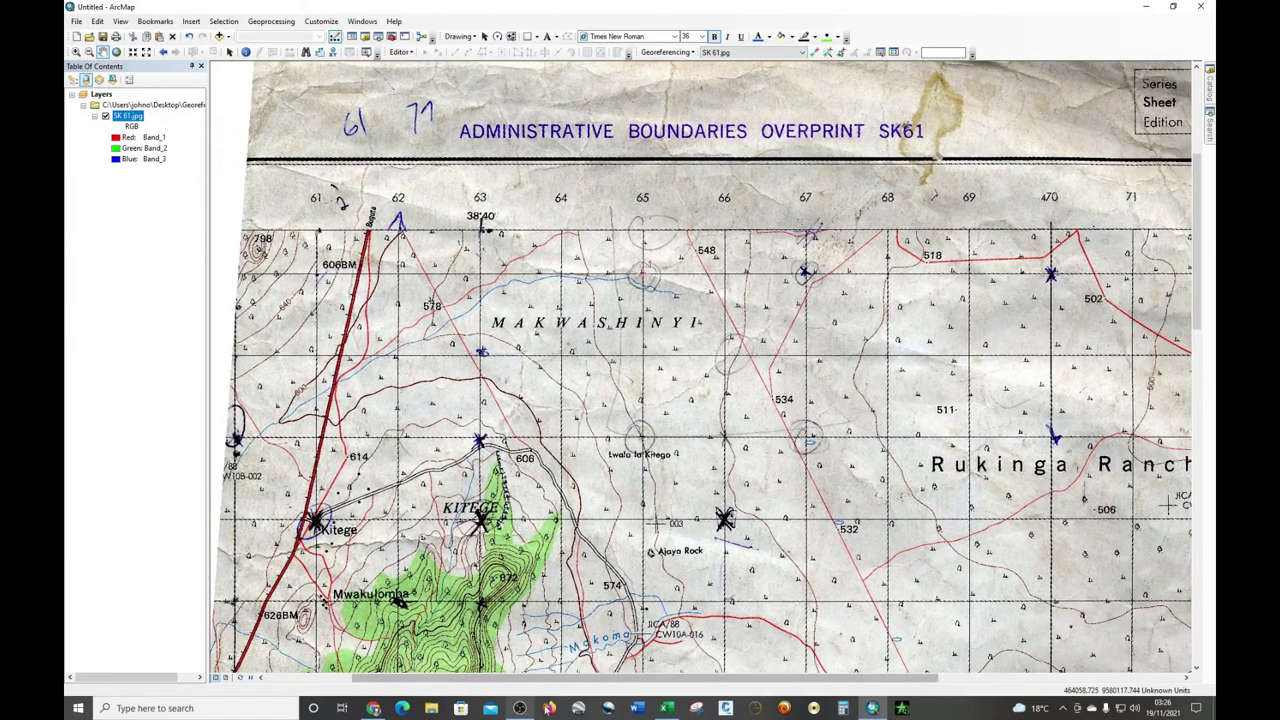
{"action": "left_click", "coordinate": [666, 708]}
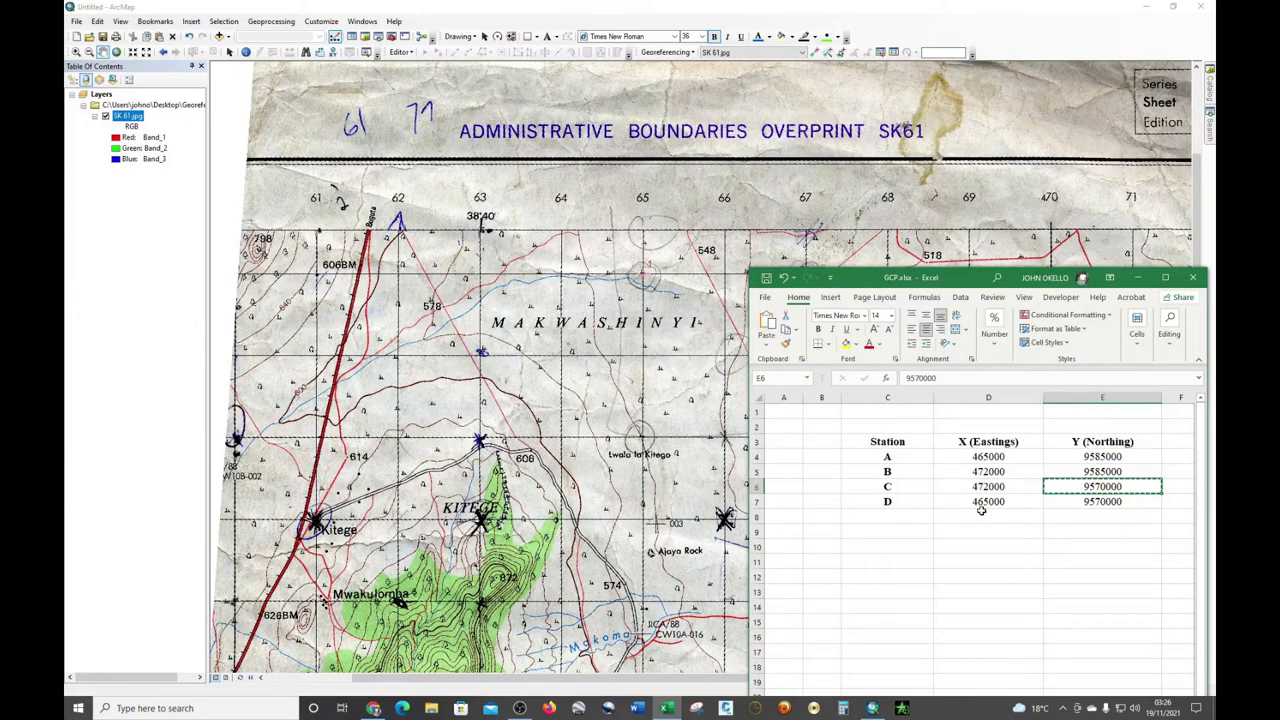
{"action": "left_click", "coordinate": [1138, 277]}
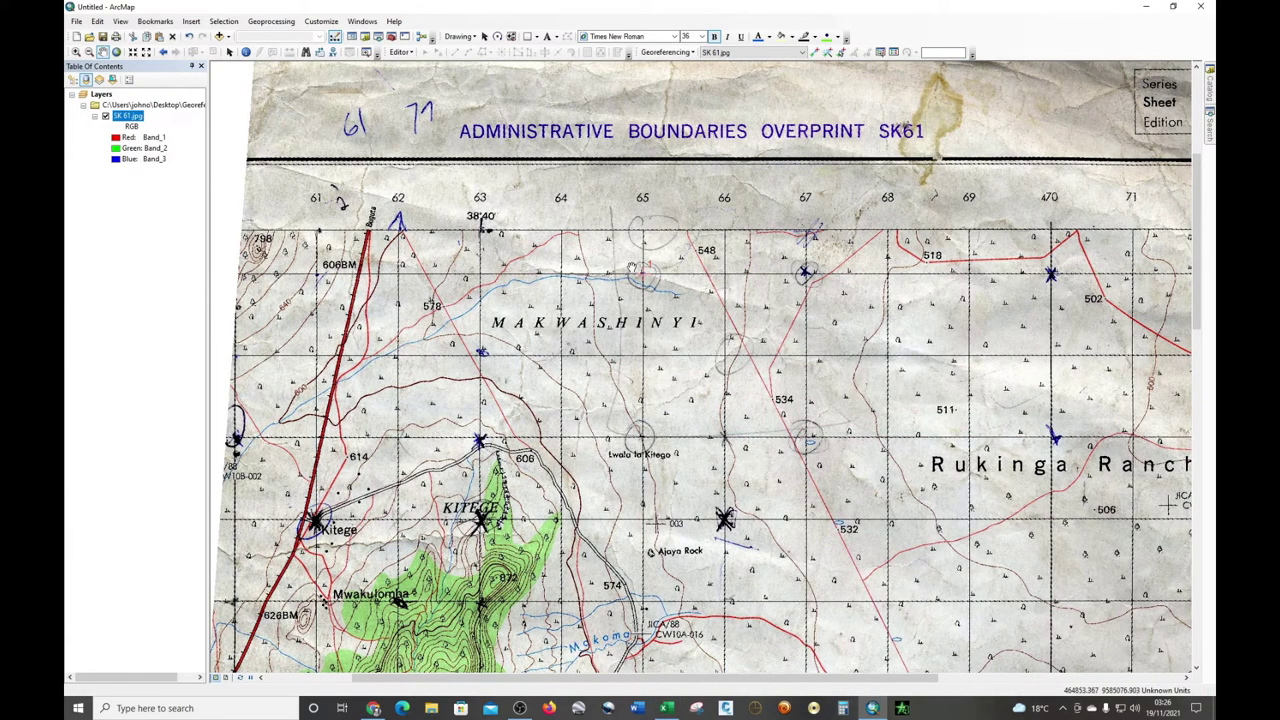
Follow the easting 65 grid line south to northing 70 and examine the intersection where station D lies.
{"action": "left_click_drag", "start_coordinate": [648, 337], "coordinate": [718, 90]}
{"action": "left_click_drag", "start_coordinate": [710, 480], "coordinate": [680, 110]}
{"action": "scroll", "coordinate": [690, 440], "scroll_direction": "up", "scroll_amount": 4}
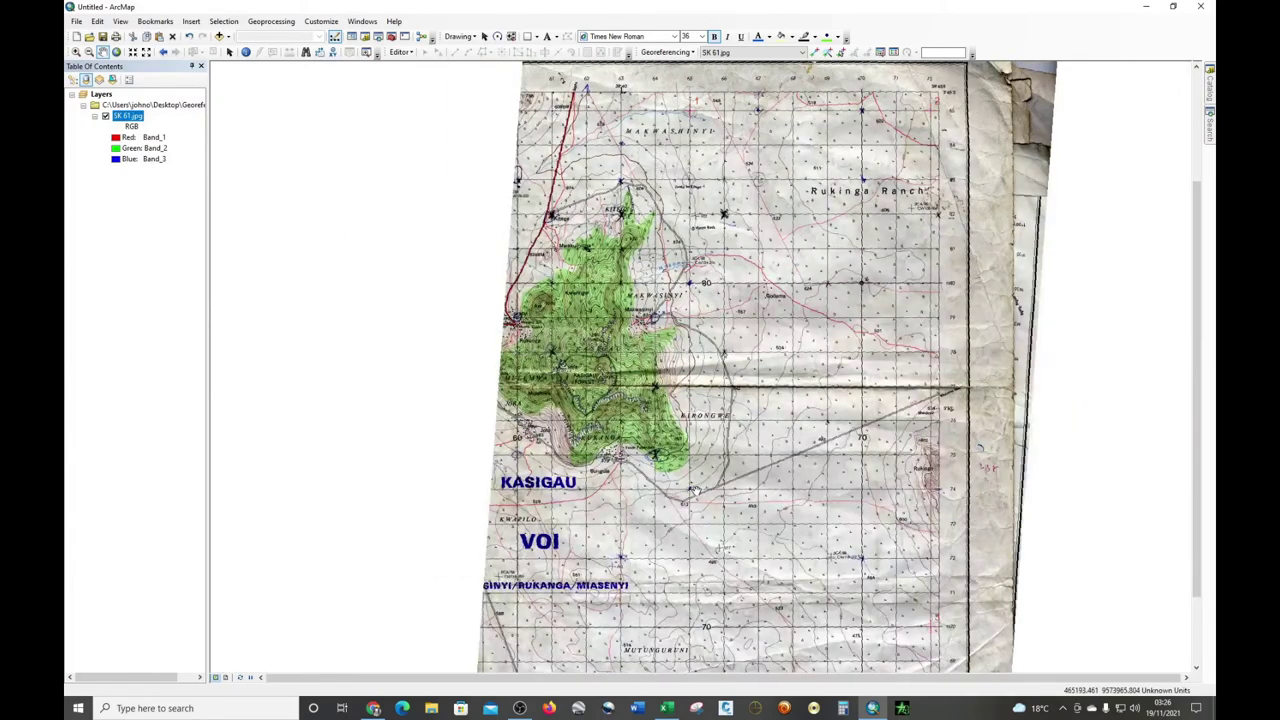
{"action": "left_click_drag", "start_coordinate": [694, 151], "coordinate": [676, 153]}
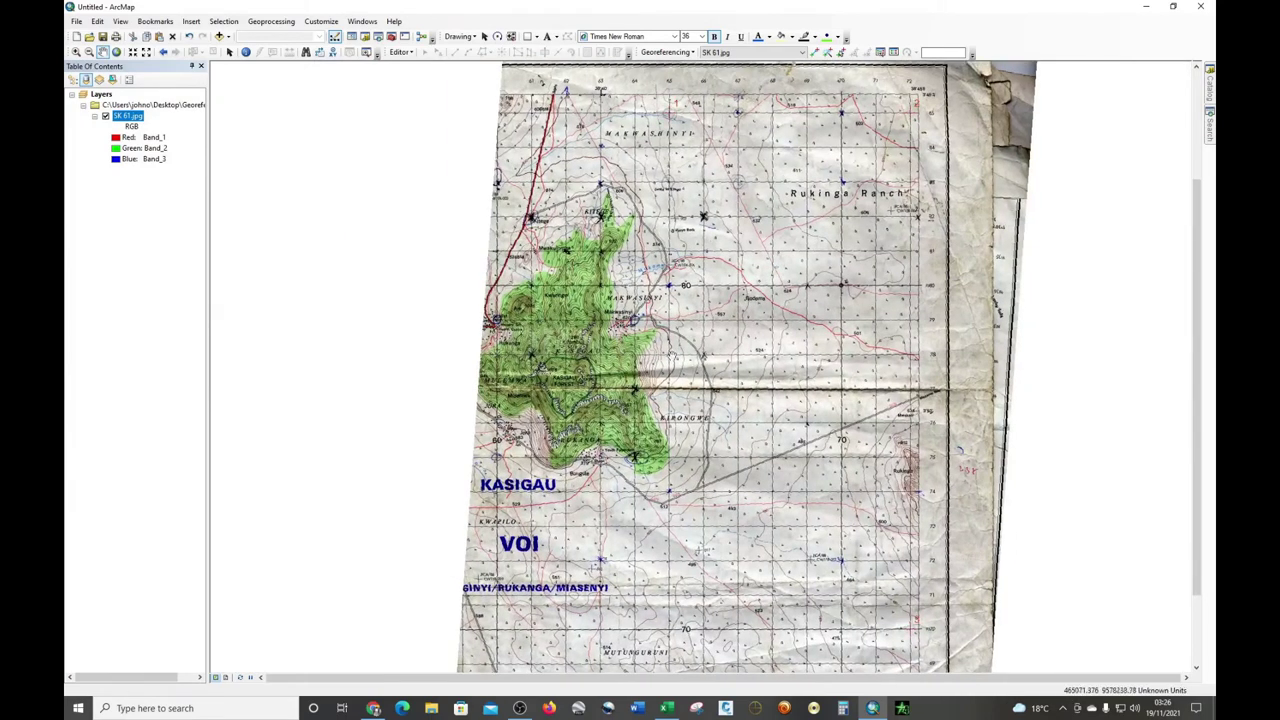
{"action": "left_click_drag", "start_coordinate": [664, 525], "coordinate": [674, 457]}
{"action": "left_click_drag", "start_coordinate": [693, 106], "coordinate": [632, 133]}
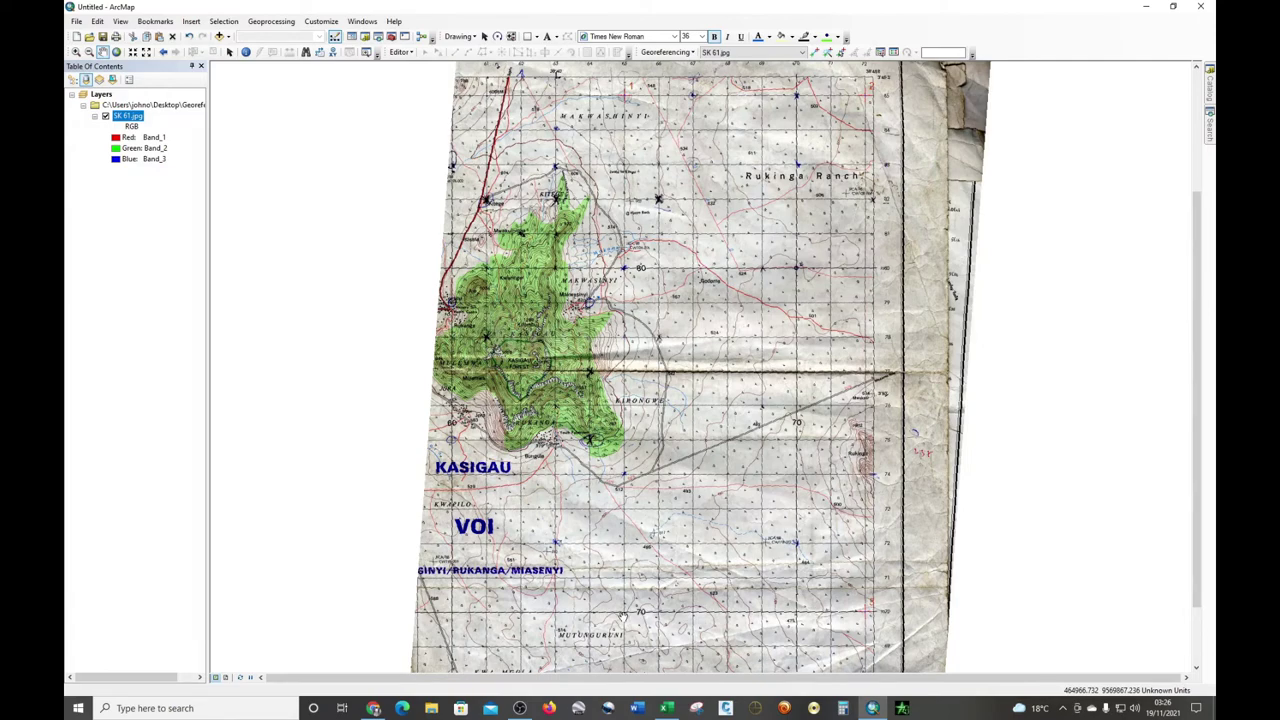
{"action": "scroll", "coordinate": [622, 617], "scroll_direction": "down", "scroll_amount": 4}
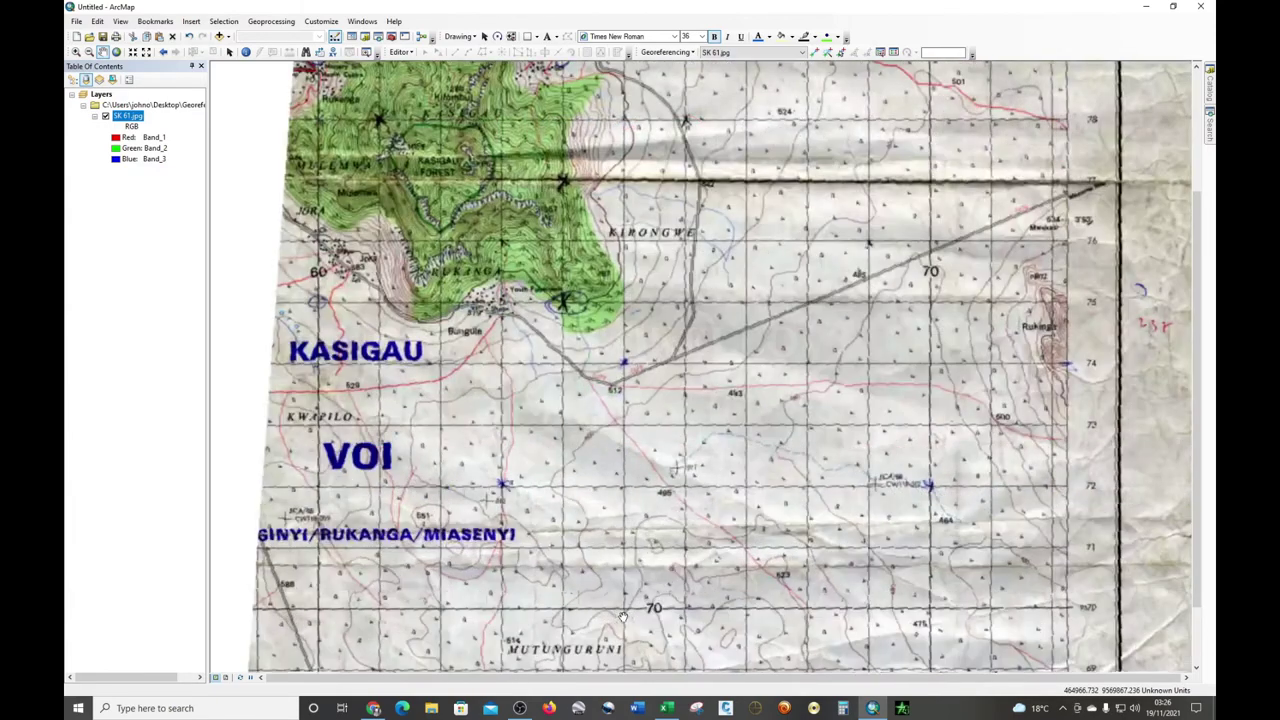
{"action": "scroll", "coordinate": [622, 617], "scroll_direction": "down", "scroll_amount": 8}
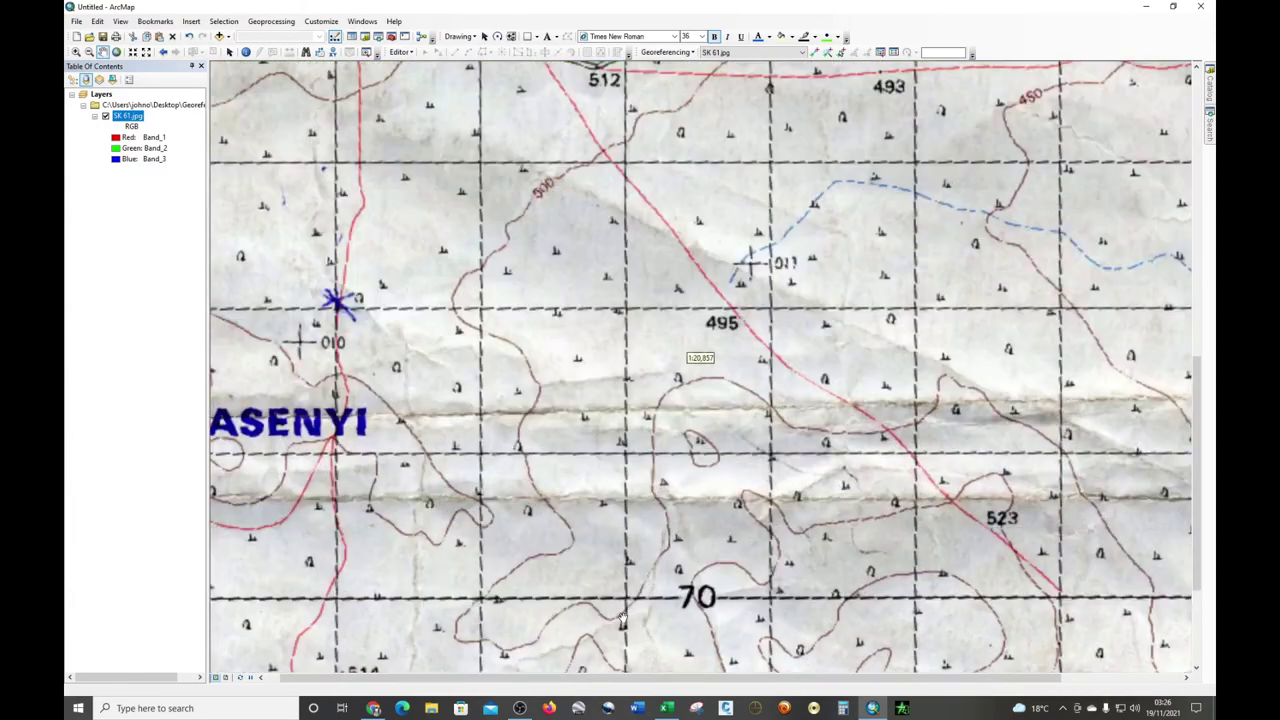
{"action": "scroll", "coordinate": [622, 617], "scroll_direction": "down", "scroll_amount": 1}
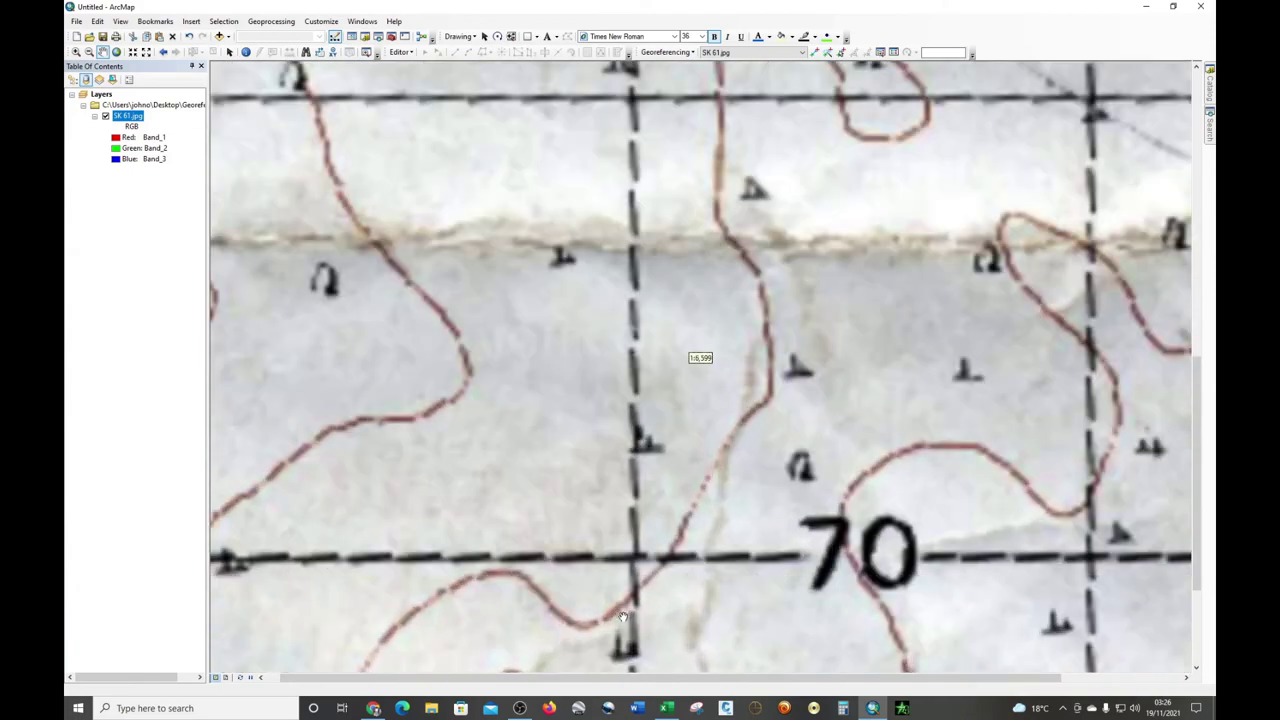
{"action": "scroll", "coordinate": [622, 617], "scroll_direction": "down", "scroll_amount": 3}
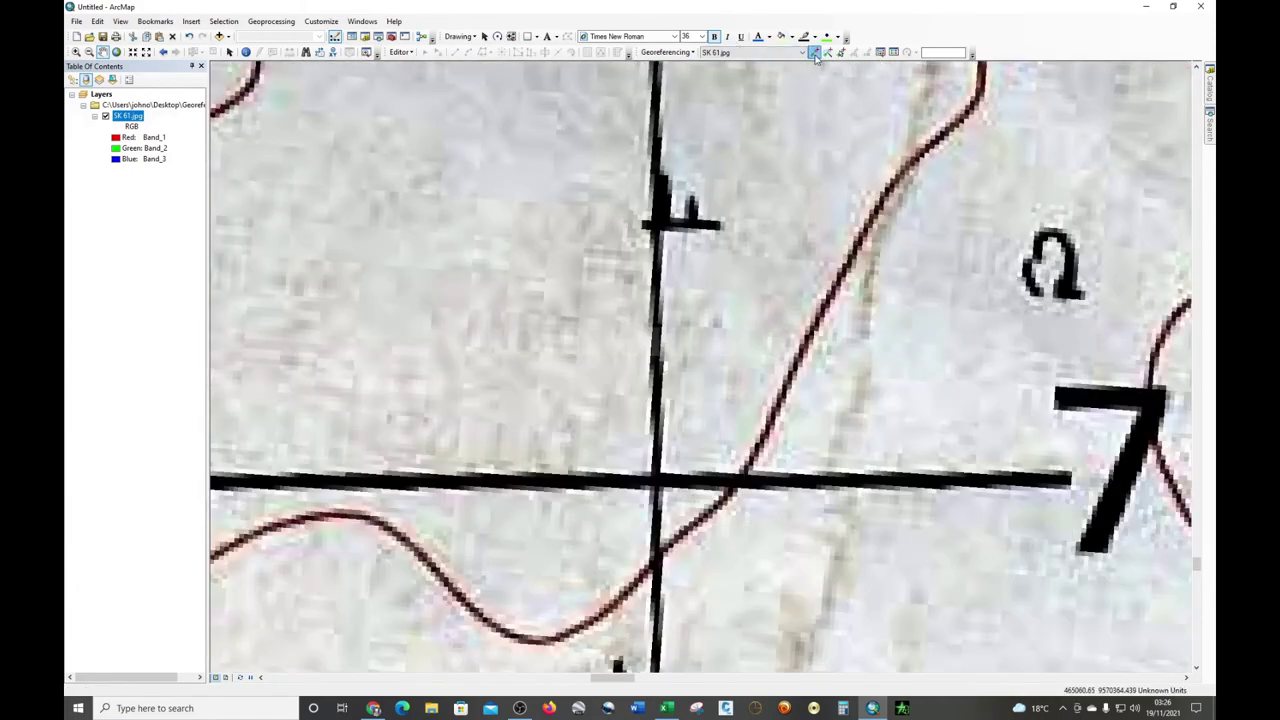
Place the fourth control point at the easting 65, northing 70 intersection and set its X to station D's easting, 465000.
{"action": "left_click", "coordinate": [814, 53]}
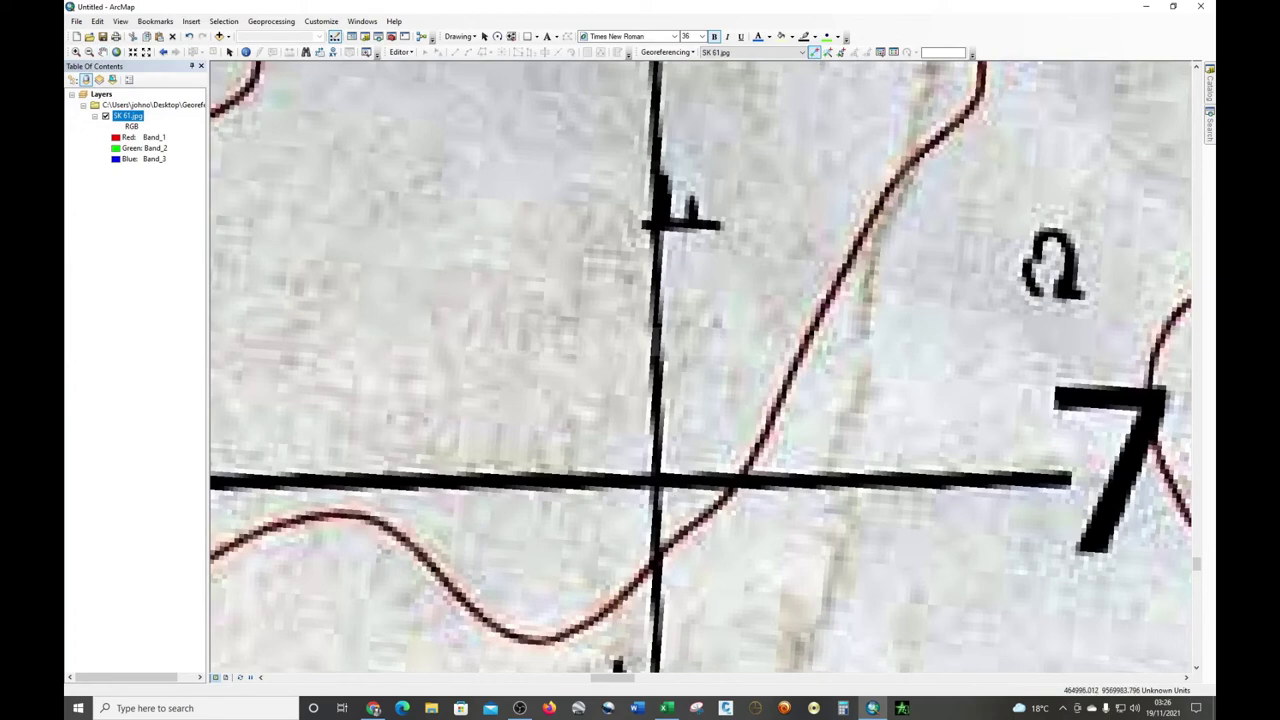
{"action": "right_click", "coordinate": [657, 480]}
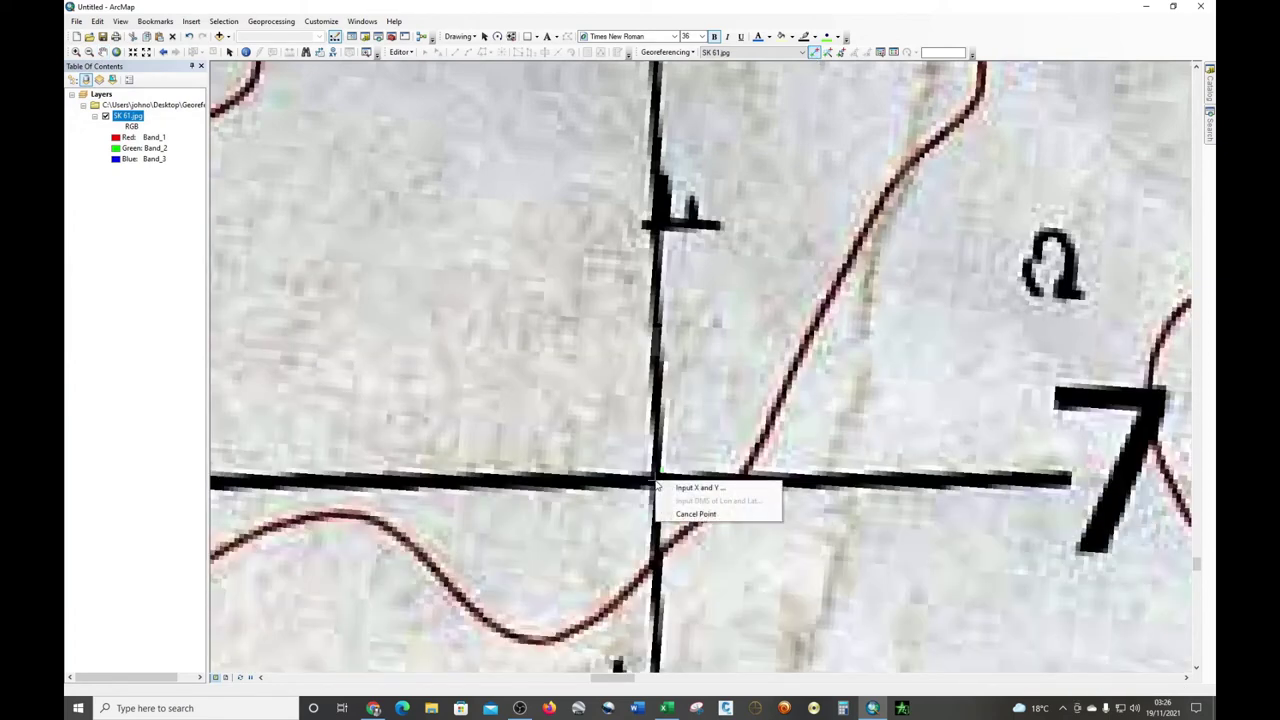
{"action": "left_click", "coordinate": [700, 489]}
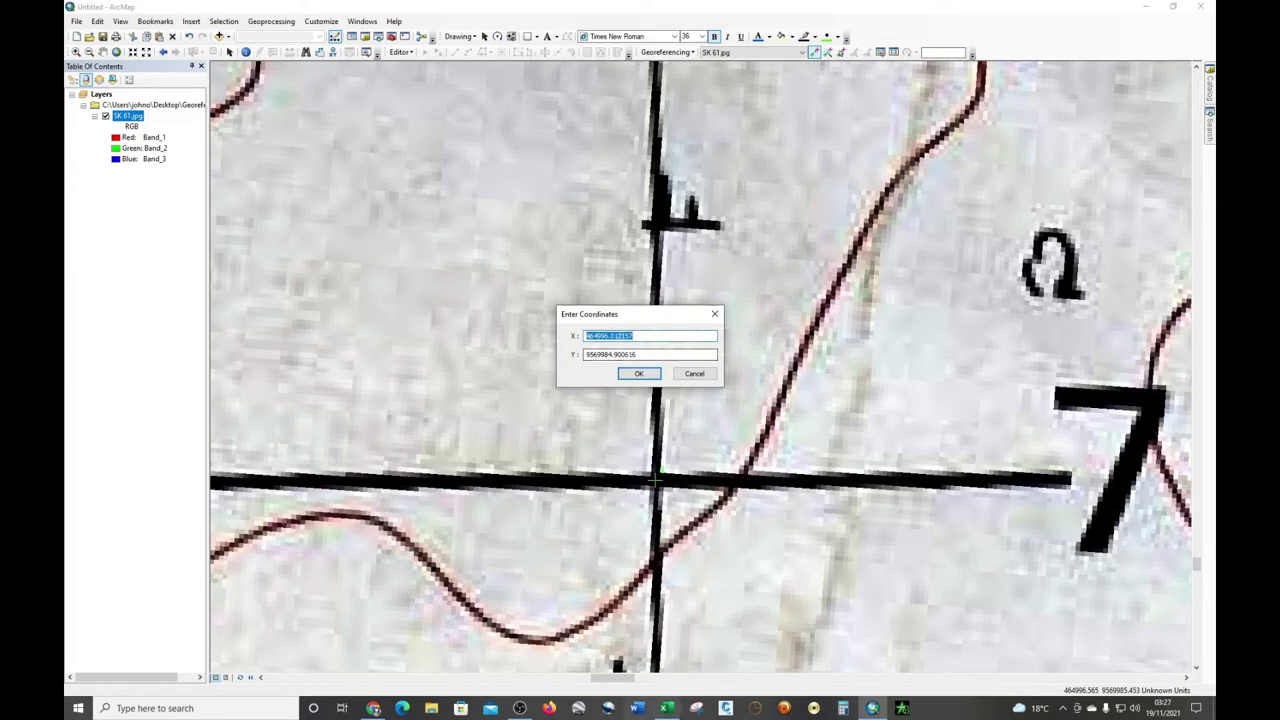
{"action": "left_click", "coordinate": [666, 708]}
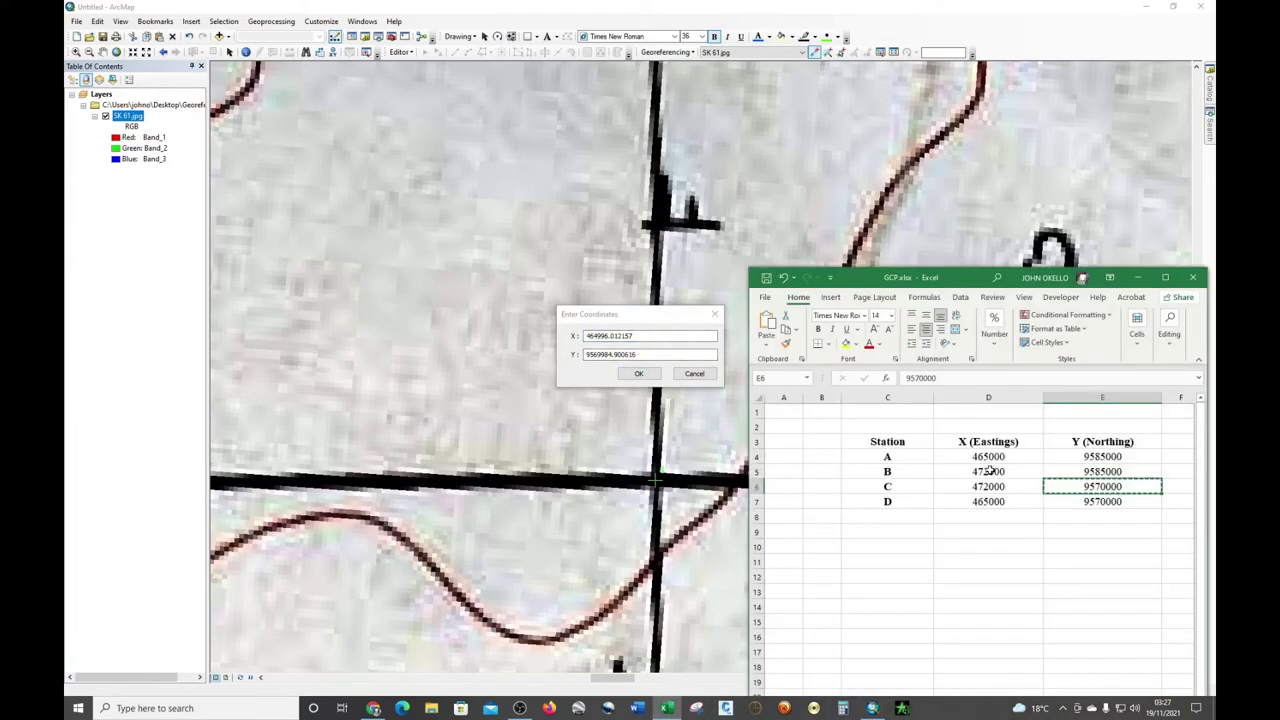
{"action": "left_click", "coordinate": [1062, 521]}
{"action": "key", "text": "Escape"}
{"action": "left_click", "coordinate": [1006, 506]}
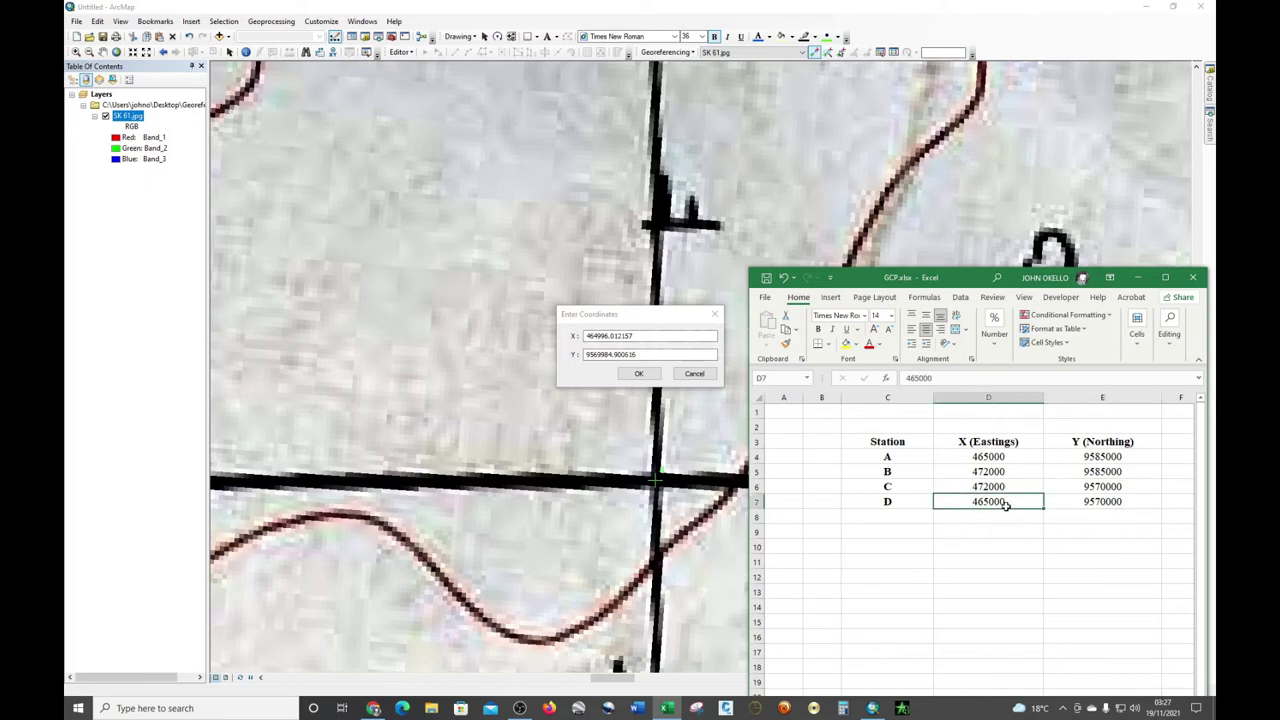
{"action": "key", "text": "ctrl+c"}
{"action": "left_click", "coordinate": [641, 336]}
{"action": "left_click_drag", "start_coordinate": [641, 336], "coordinate": [560, 335]}
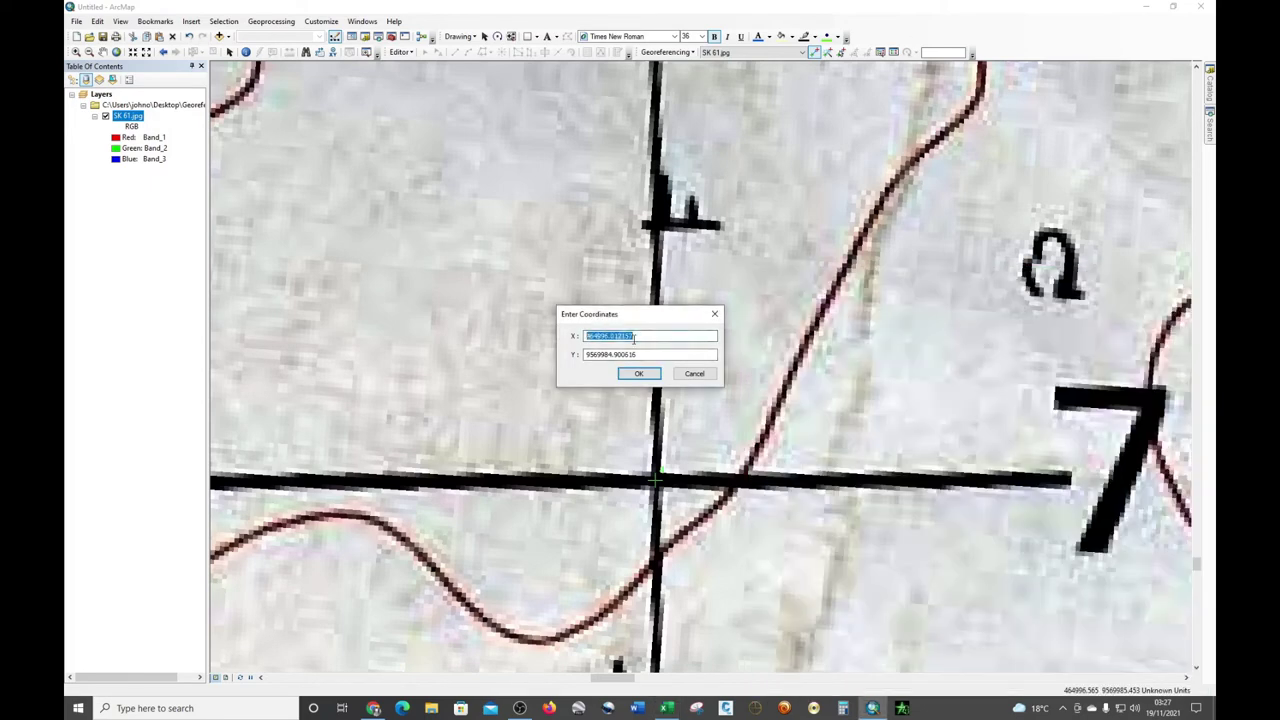
{"action": "key", "text": "ctrl+v"}
Set the fourth control point's Y to station D's northing from the GCP.xlsx workbook, 9570000, and accept the coordinates.
{"action": "left_click", "coordinate": [668, 709]}
{"action": "key", "text": "Escape"}
{"action": "left_click", "coordinate": [1123, 502]}
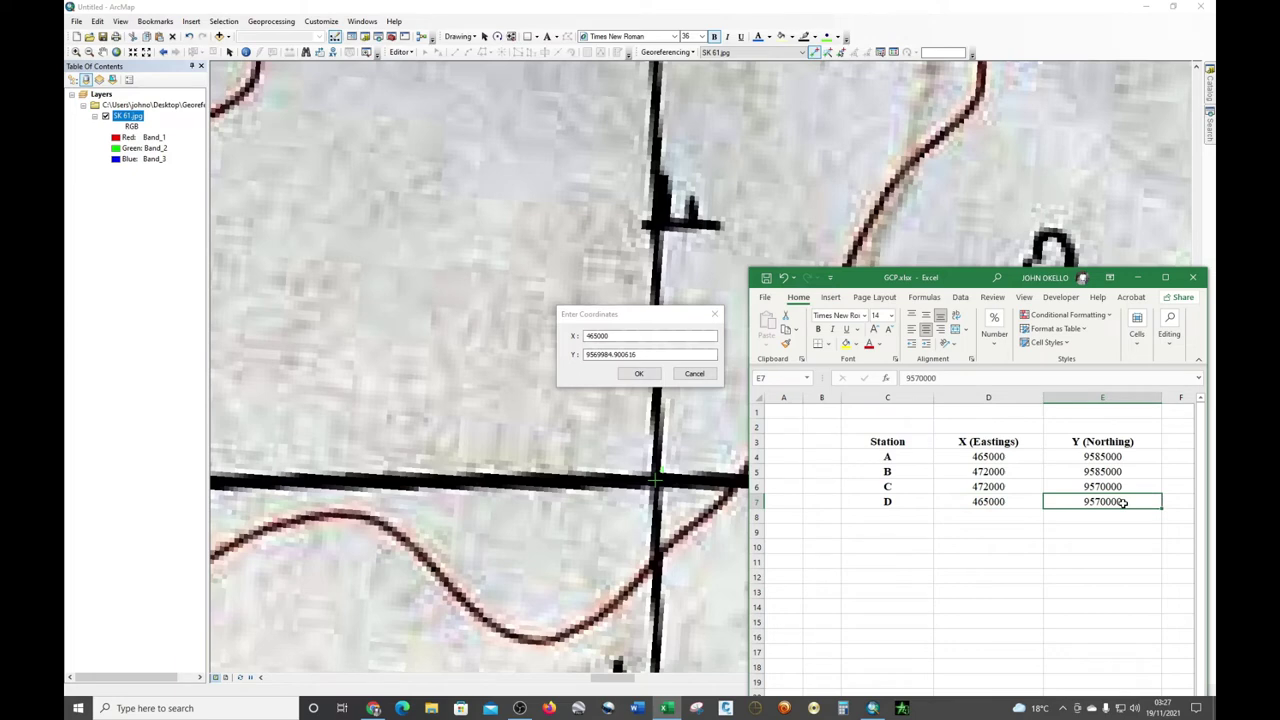
{"action": "key", "text": "ctrl+c"}
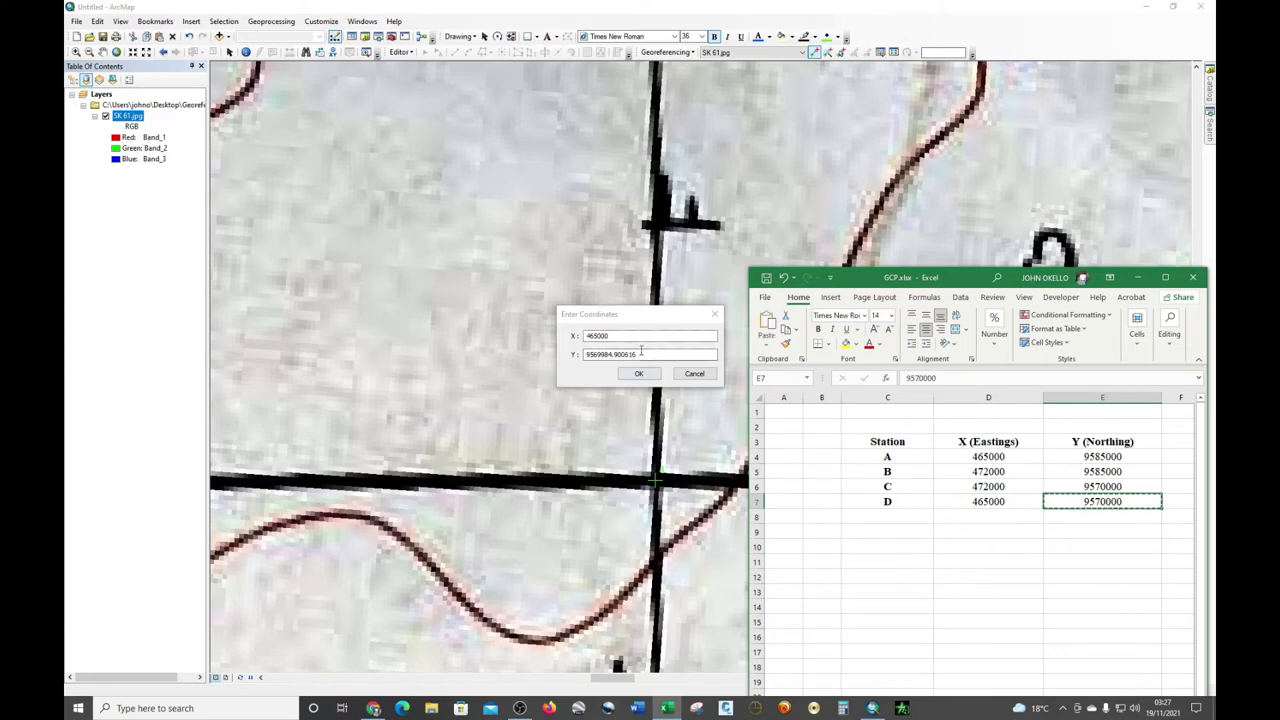
{"action": "left_click_drag", "start_coordinate": [641, 354], "coordinate": [552, 354]}
{"action": "key", "text": "ctrl+v"}
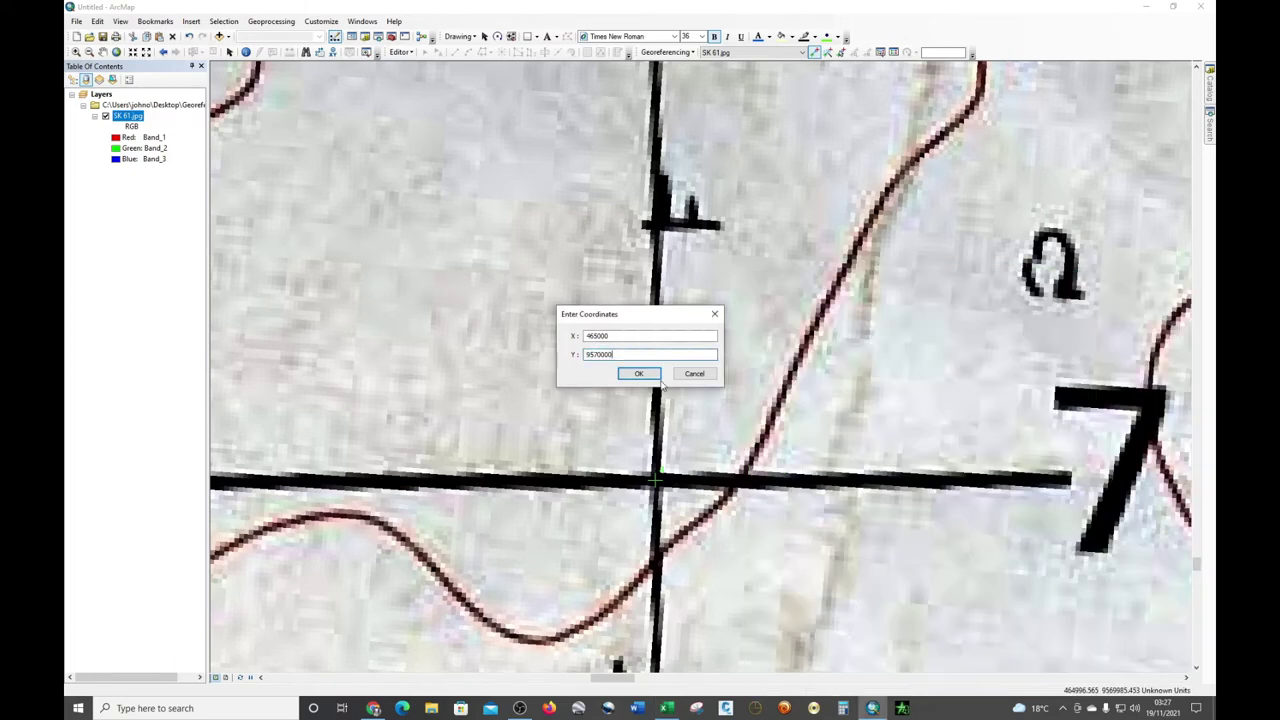
{"action": "left_click", "coordinate": [640, 374]}
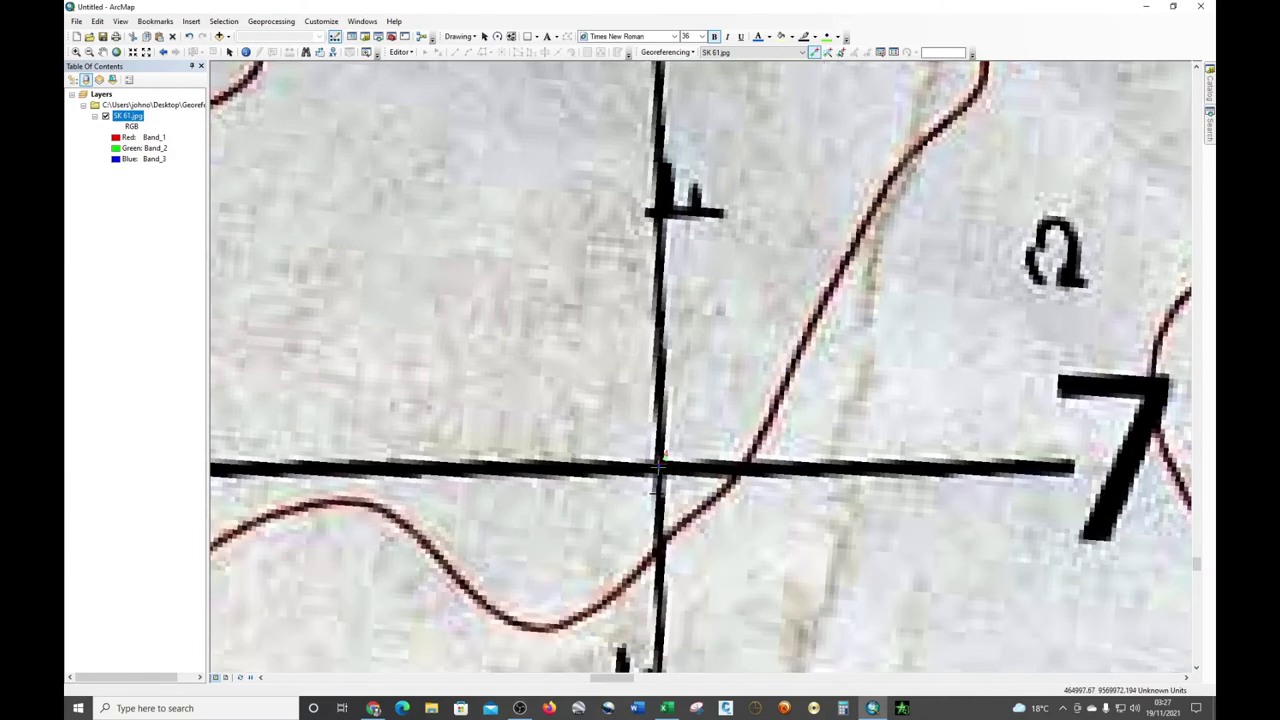
Save the current warp to the SK 61.jpg dataset by updating its georeferencing.
{"action": "scroll", "coordinate": [657, 491], "scroll_direction": "down", "scroll_amount": 3}
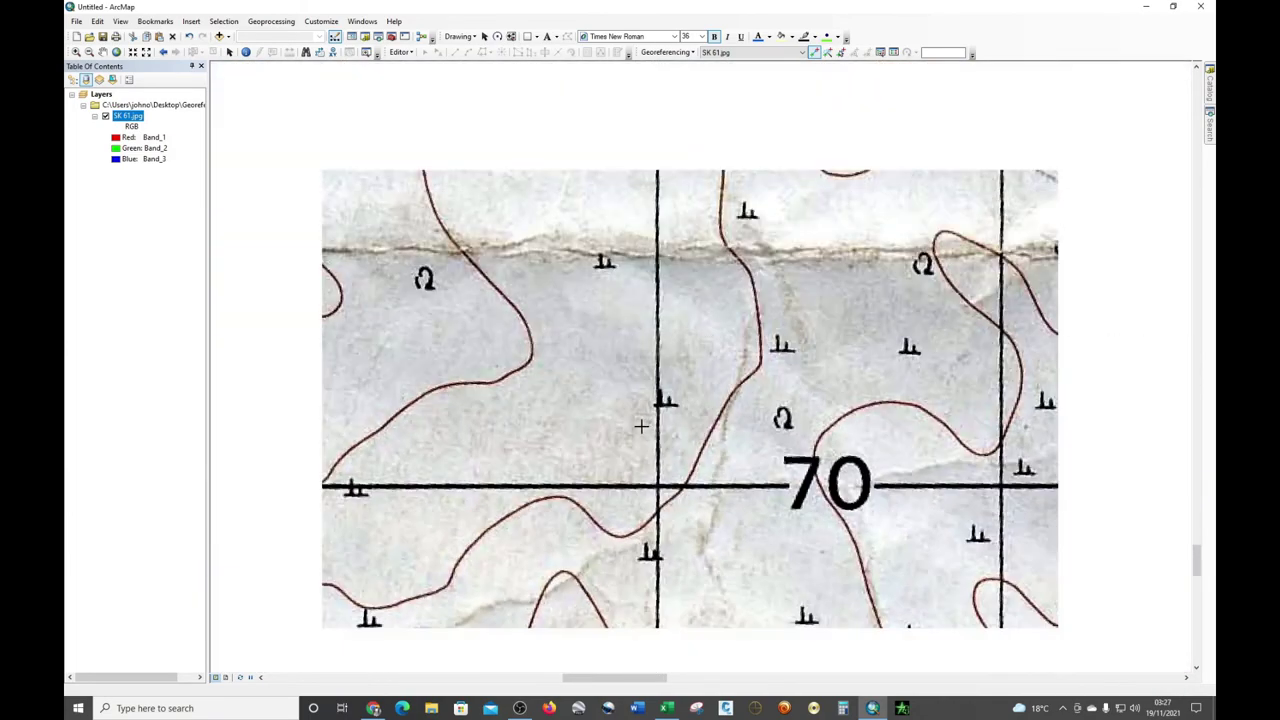
{"action": "scroll", "coordinate": [508, 365], "scroll_direction": "down", "scroll_amount": 2}
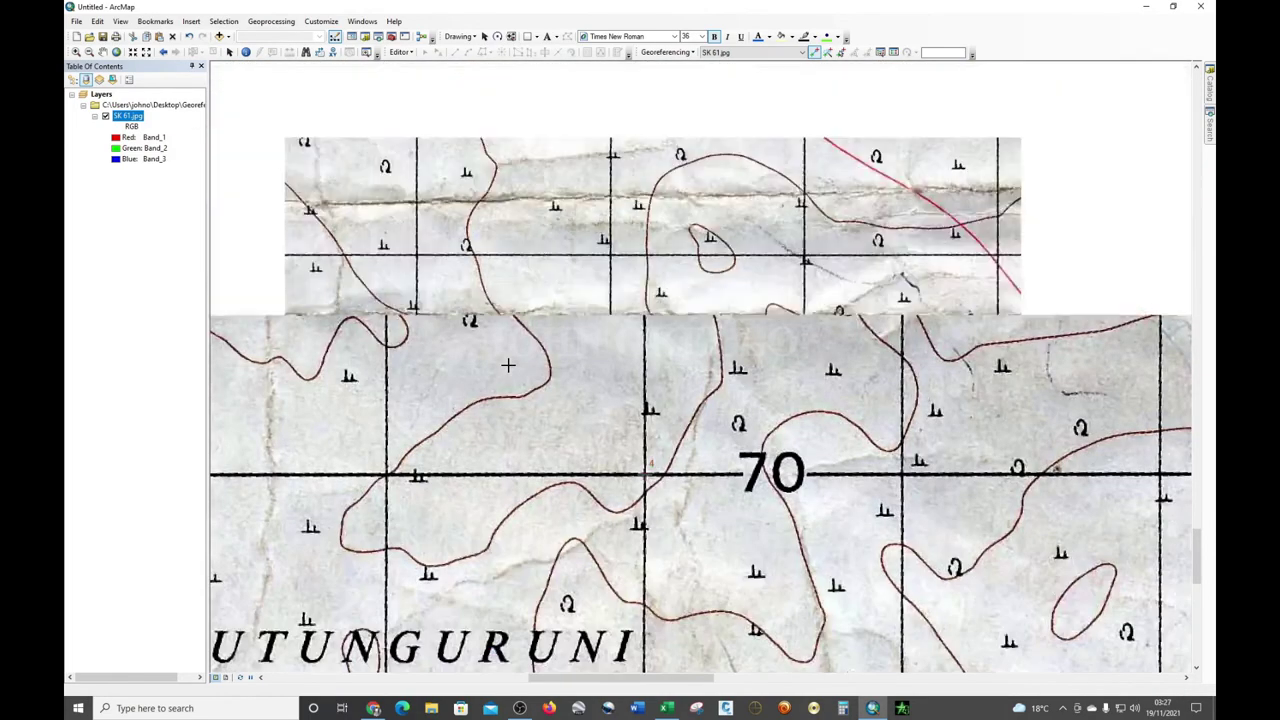
{"action": "scroll", "coordinate": [519, 399], "scroll_direction": "down", "scroll_amount": 2}
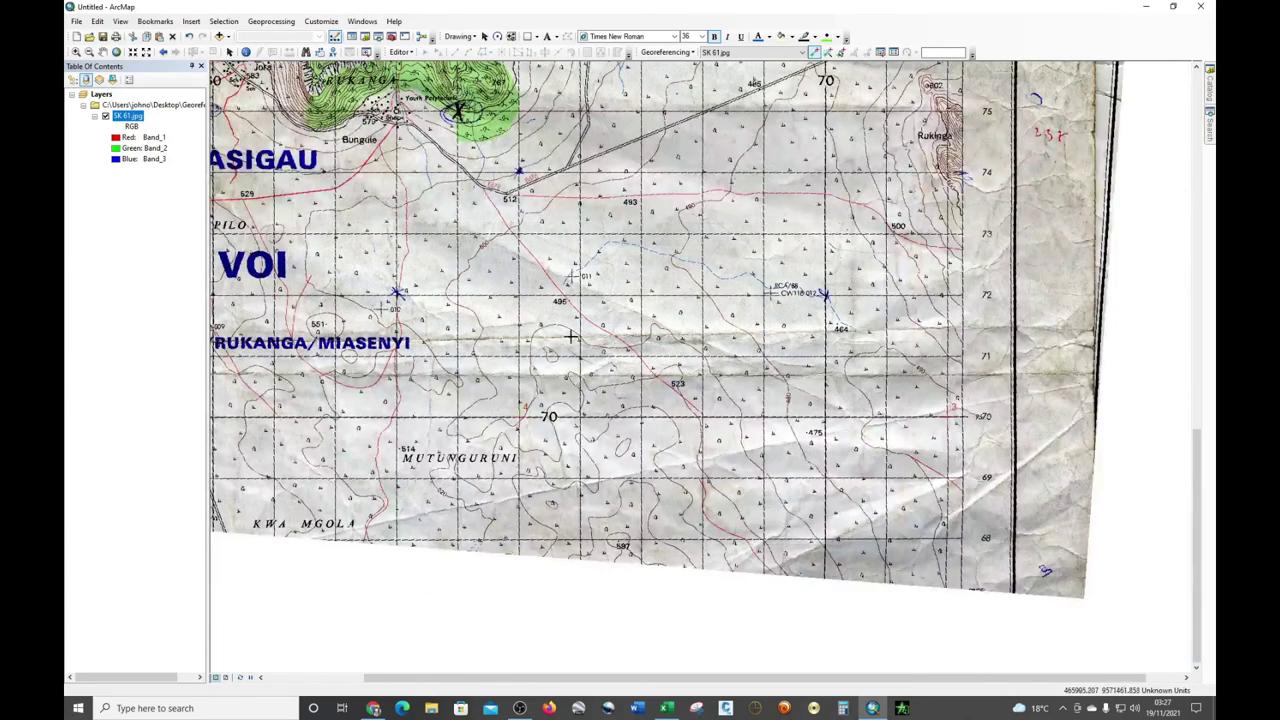
{"action": "scroll", "coordinate": [608, 580], "scroll_direction": "down", "scroll_amount": 2}
{"action": "scroll", "coordinate": [608, 567], "scroll_direction": "down", "scroll_amount": 2}
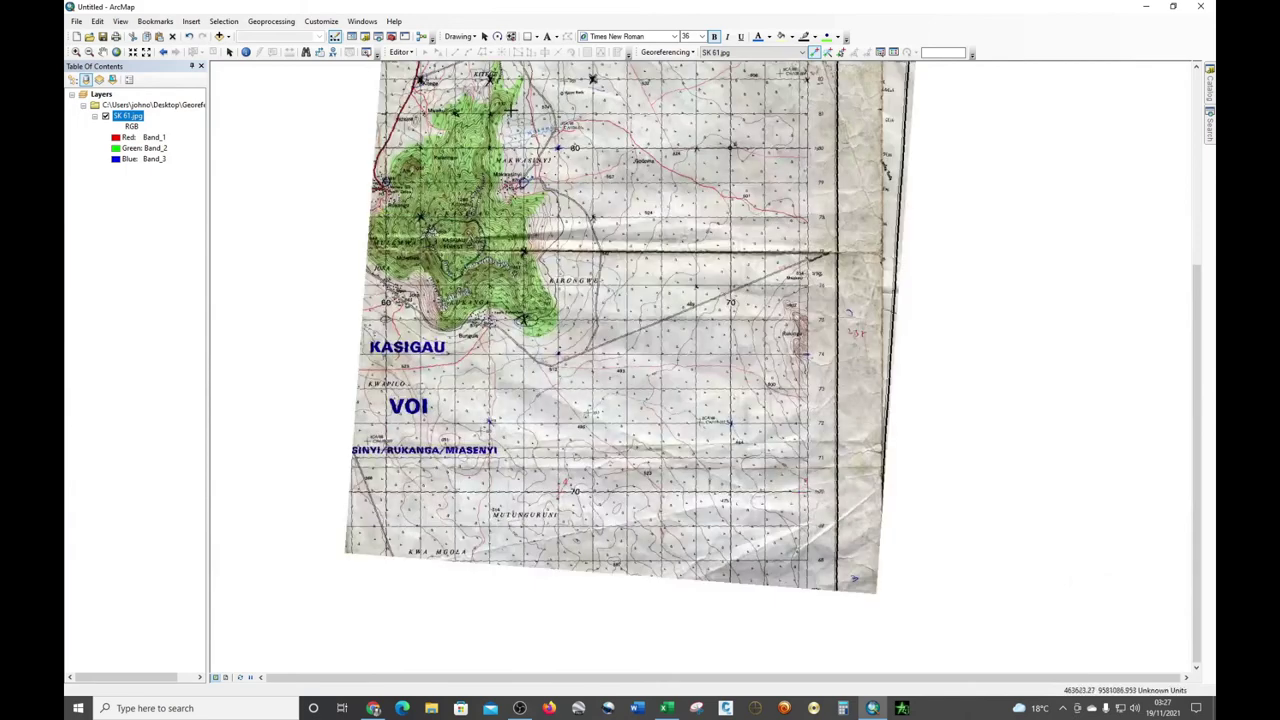
{"action": "scroll", "coordinate": [580, 249], "scroll_direction": "down", "scroll_amount": 2}
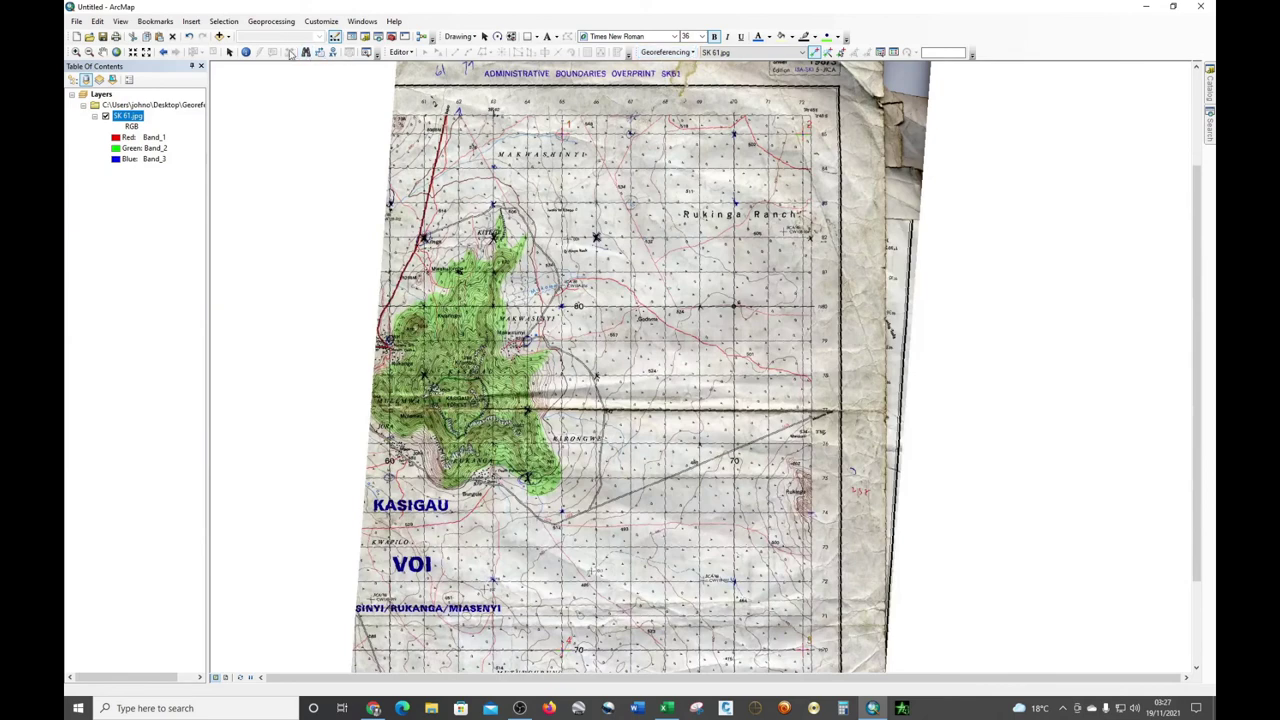
{"action": "left_click", "coordinate": [229, 53]}
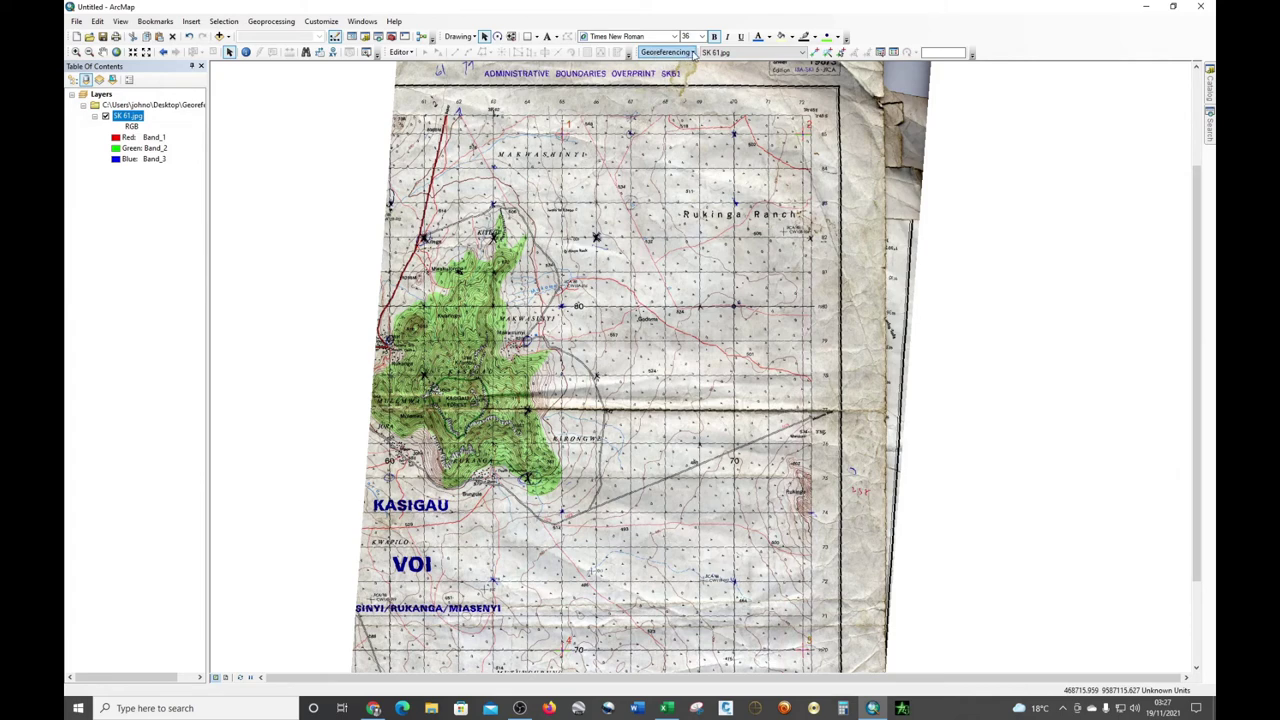
{"action": "left_click", "coordinate": [692, 53]}
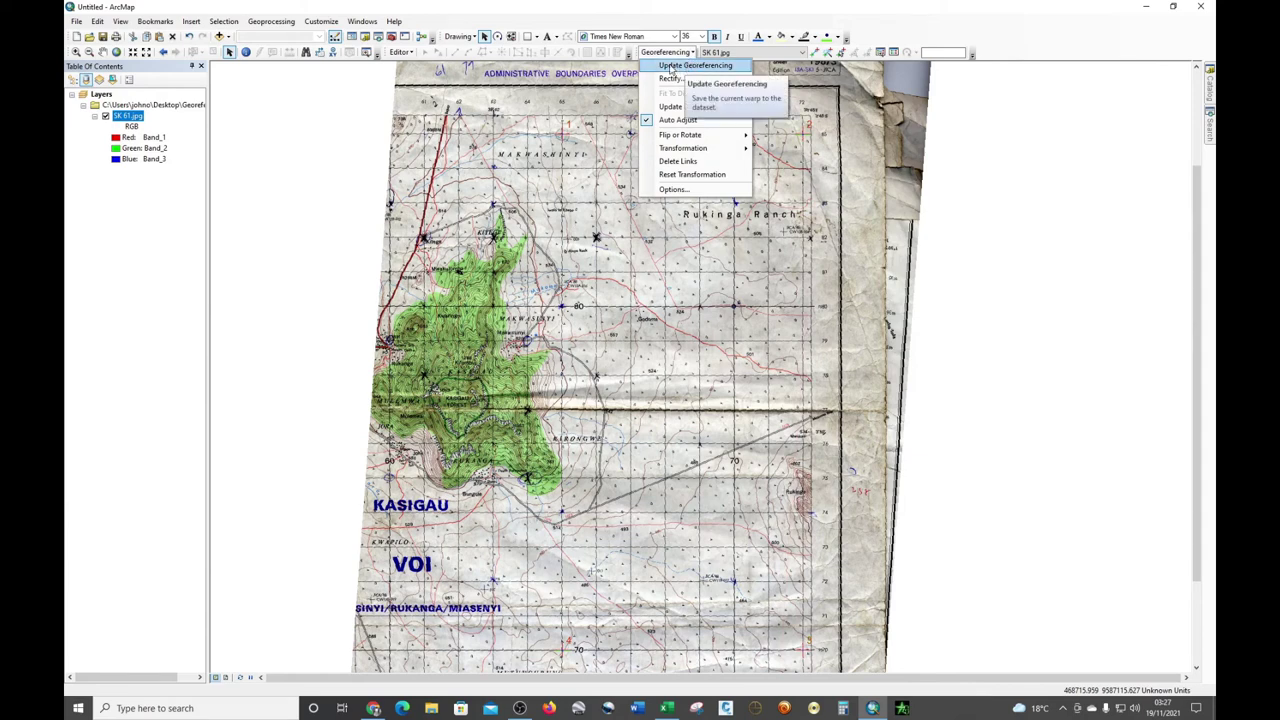
{"action": "left_click", "coordinate": [669, 66]}
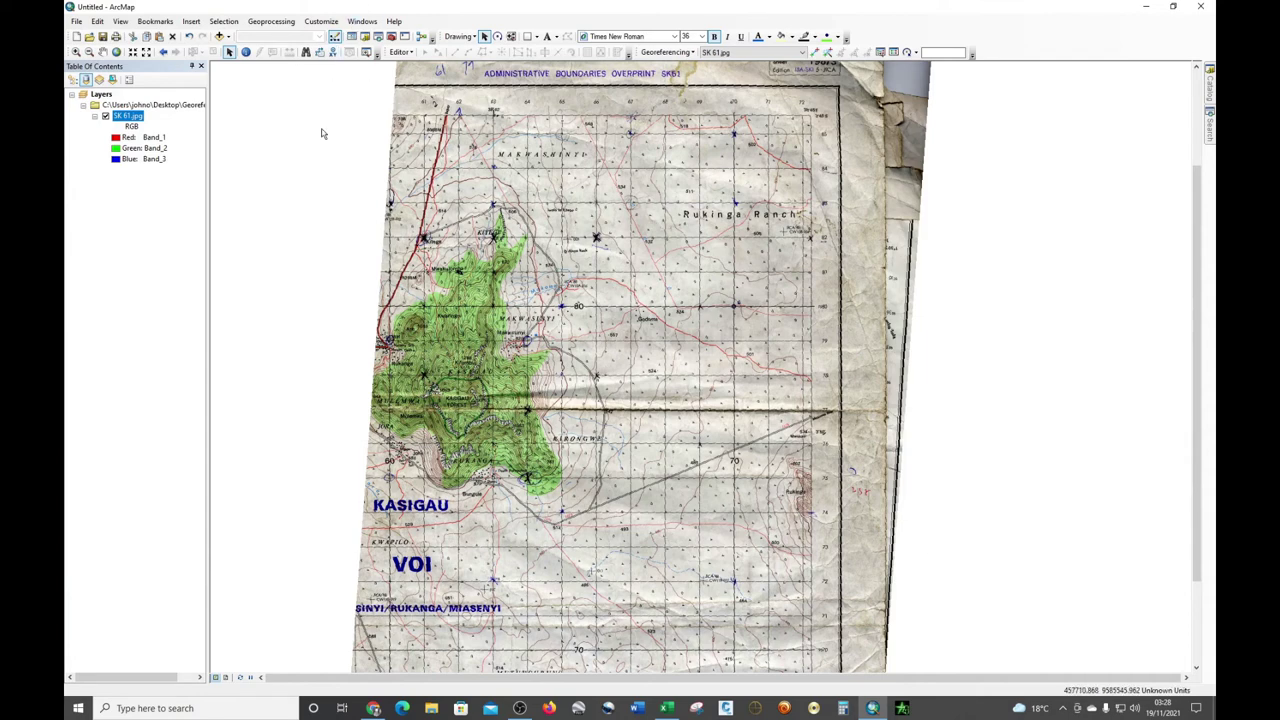
Override the data frame's display units in the Data View options so that coordinates are shown in Meters.
{"action": "left_click", "coordinate": [281, 22]}
{"action": "left_click", "coordinate": [290, 22]}
{"action": "left_click", "coordinate": [309, 22]}
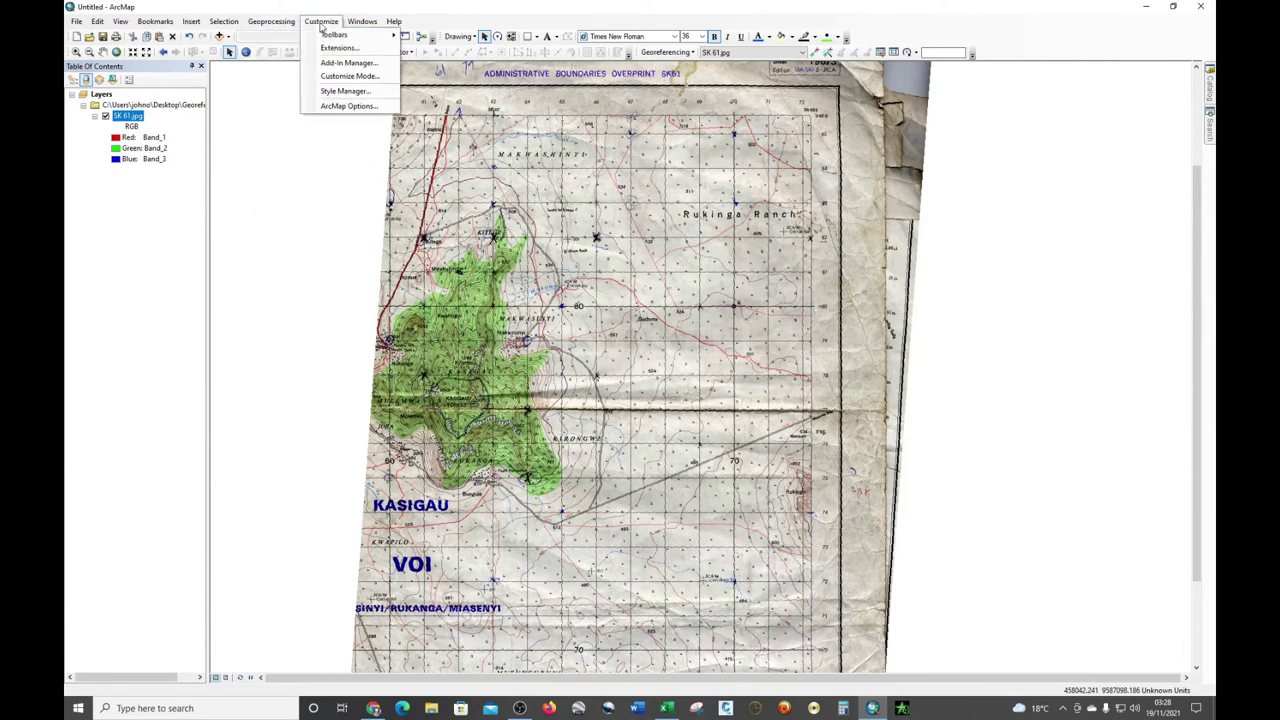
{"action": "left_click", "coordinate": [349, 106]}
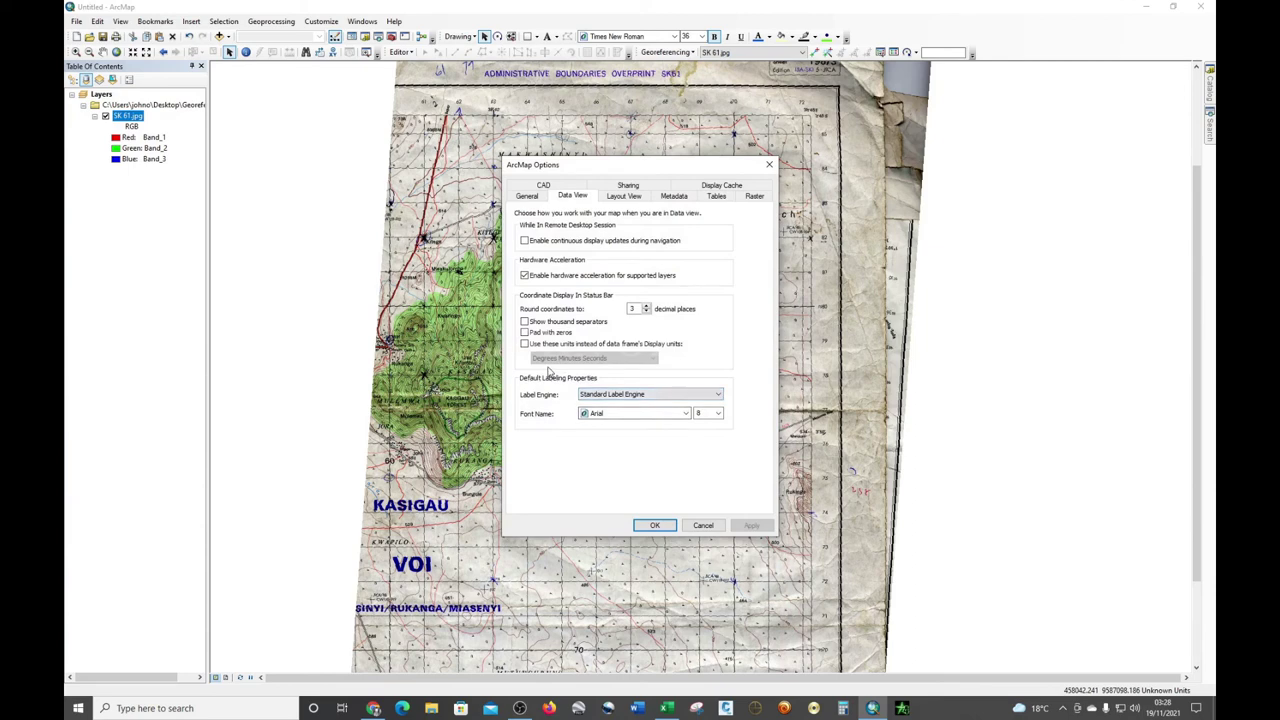
{"action": "left_click", "coordinate": [527, 196]}
{"action": "left_click", "coordinate": [570, 196]}
{"action": "left_click", "coordinate": [524, 344]}
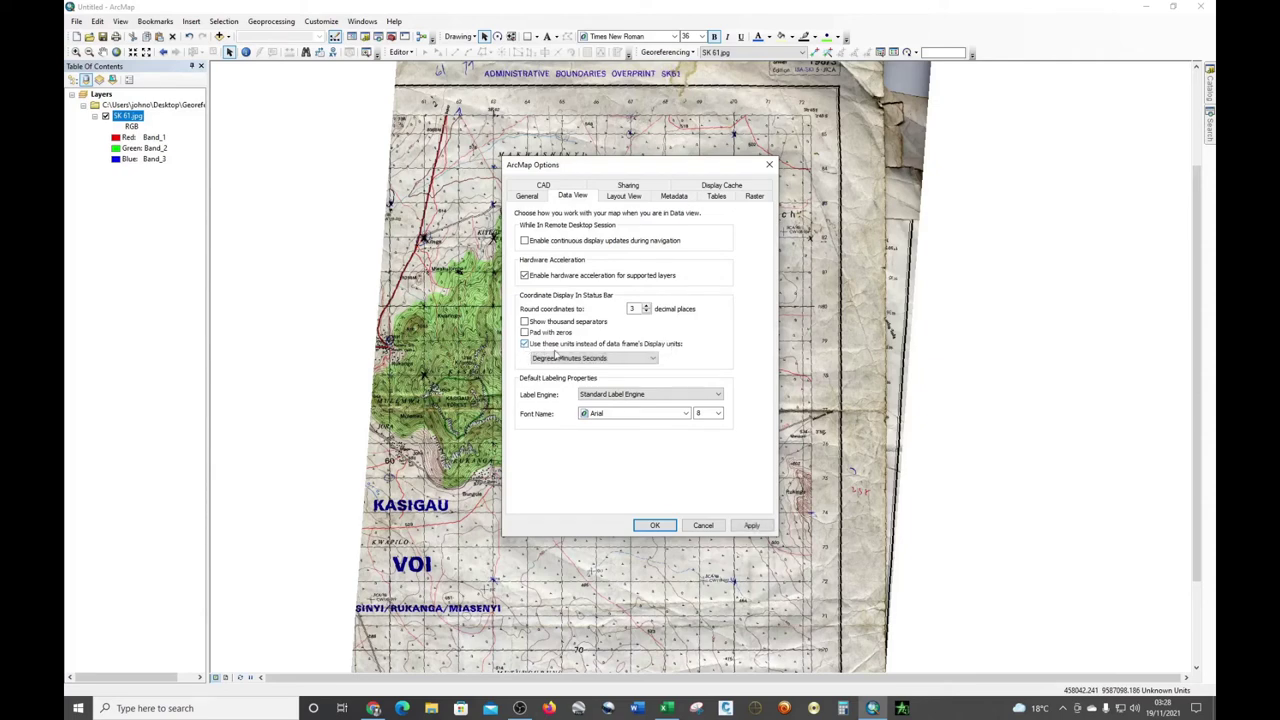
{"action": "left_click", "coordinate": [622, 358]}
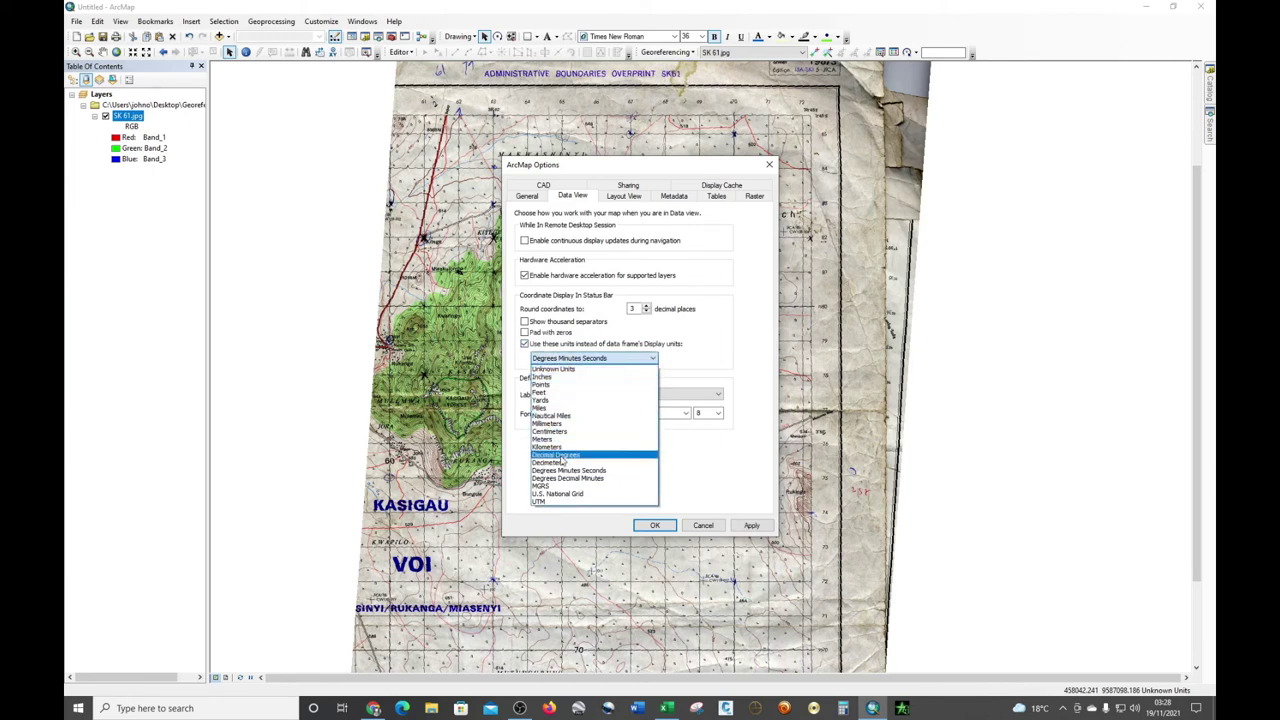
{"action": "left_click", "coordinate": [558, 440]}
{"action": "left_click", "coordinate": [751, 525]}
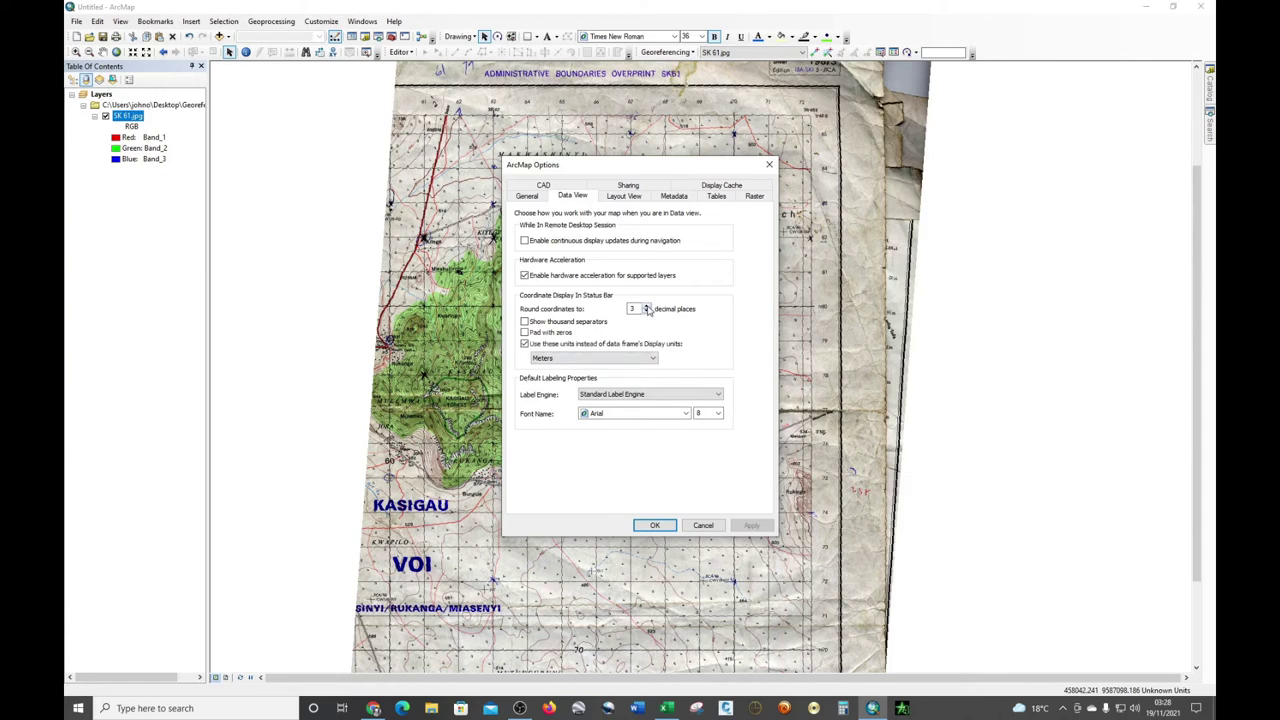
Round the displayed coordinates to 4 decimal places and accept the ArcMap options.
{"action": "left_click", "coordinate": [646, 308]}
{"action": "left_click", "coordinate": [751, 525]}
{"action": "left_click", "coordinate": [655, 526]}
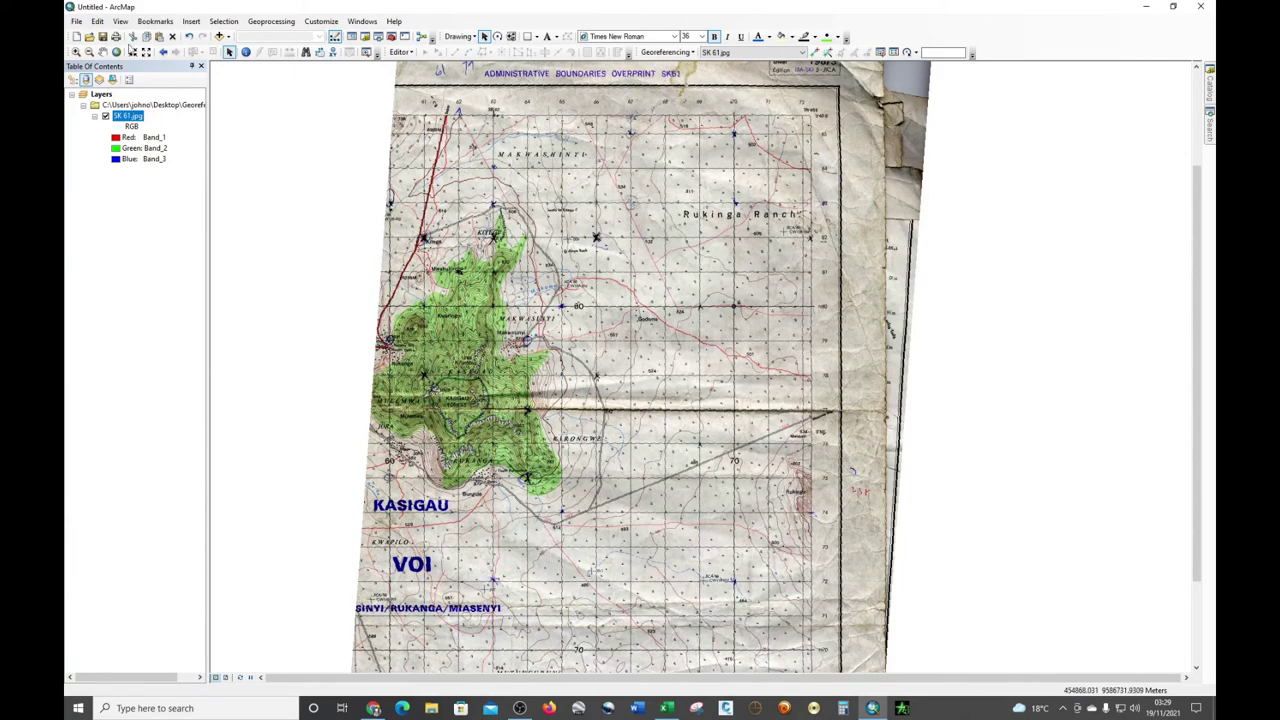
Add the Imagery with Labels basemap to the map.
{"action": "left_click", "coordinate": [103, 52]}
{"action": "left_click_drag", "start_coordinate": [501, 238], "coordinate": [785, 270]}
{"action": "scroll", "coordinate": [775, 312], "scroll_direction": "down", "scroll_amount": 1}
{"action": "scroll", "coordinate": [775, 312], "scroll_direction": "up", "scroll_amount": 2}
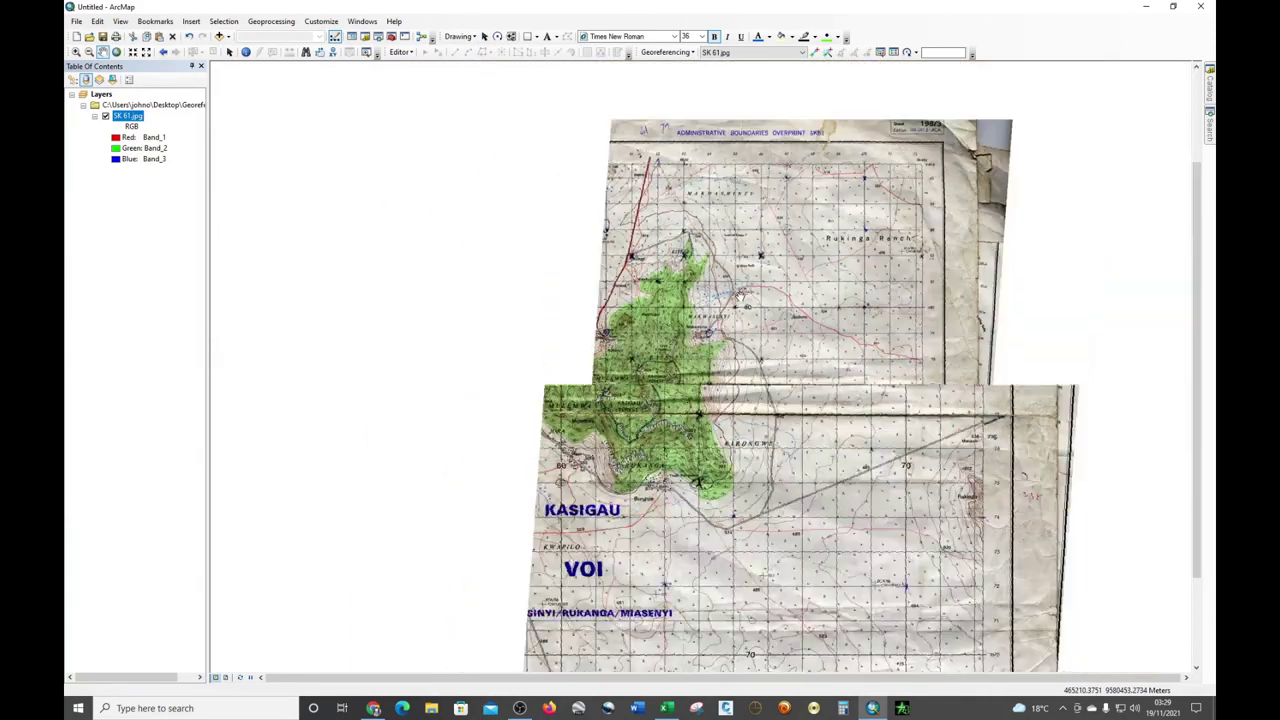
{"action": "left_click_drag", "start_coordinate": [708, 323], "coordinate": [596, 345]}
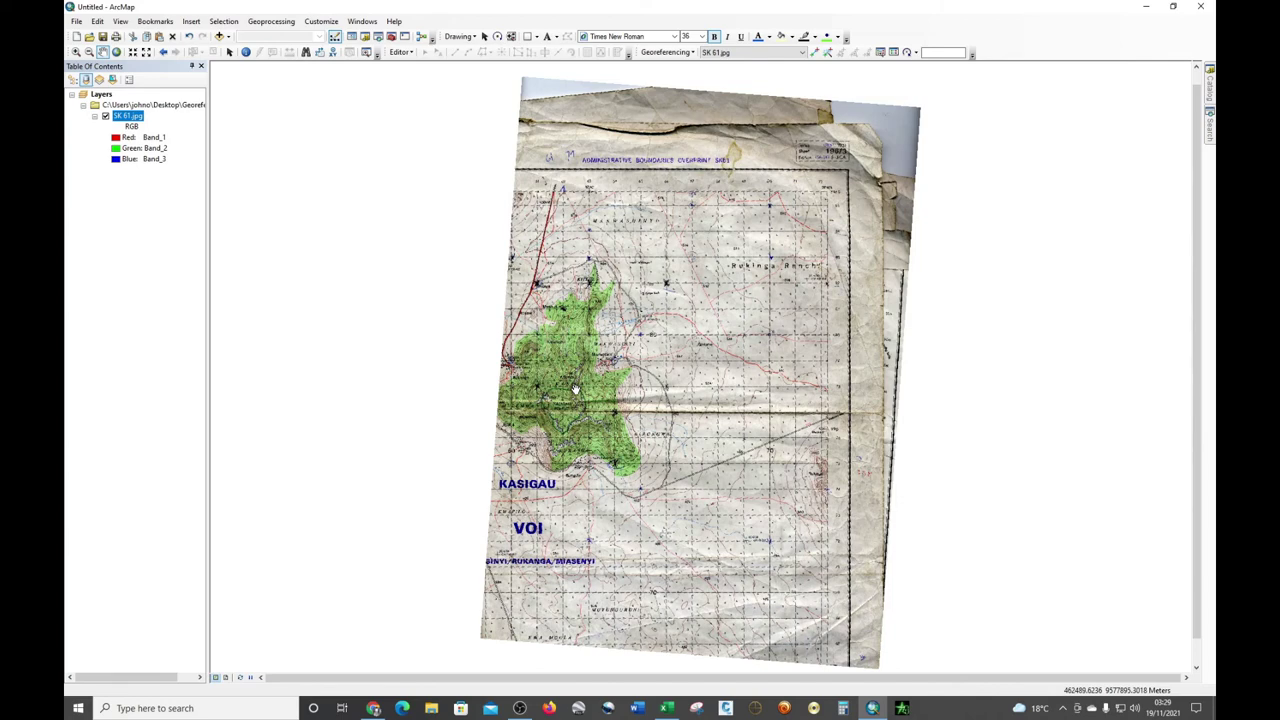
{"action": "left_click", "coordinate": [228, 38]}
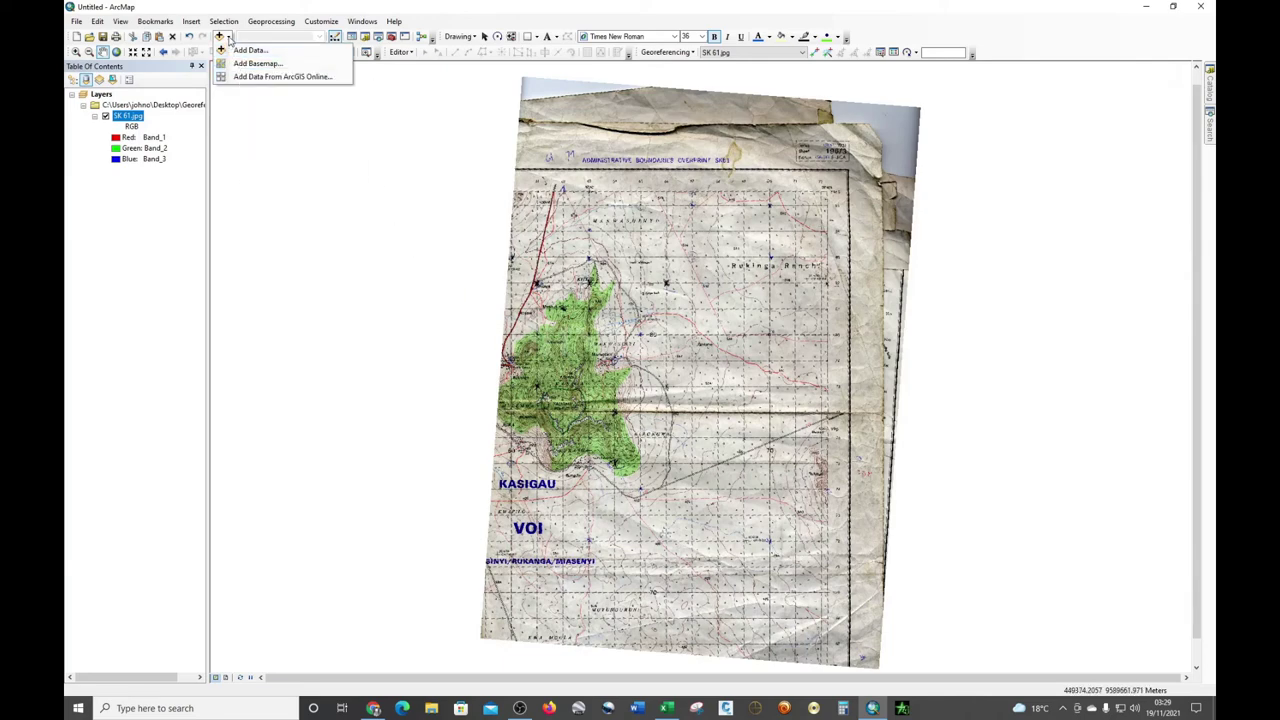
{"action": "left_click", "coordinate": [229, 38]}
{"action": "left_click", "coordinate": [229, 38]}
{"action": "left_click", "coordinate": [248, 64]}
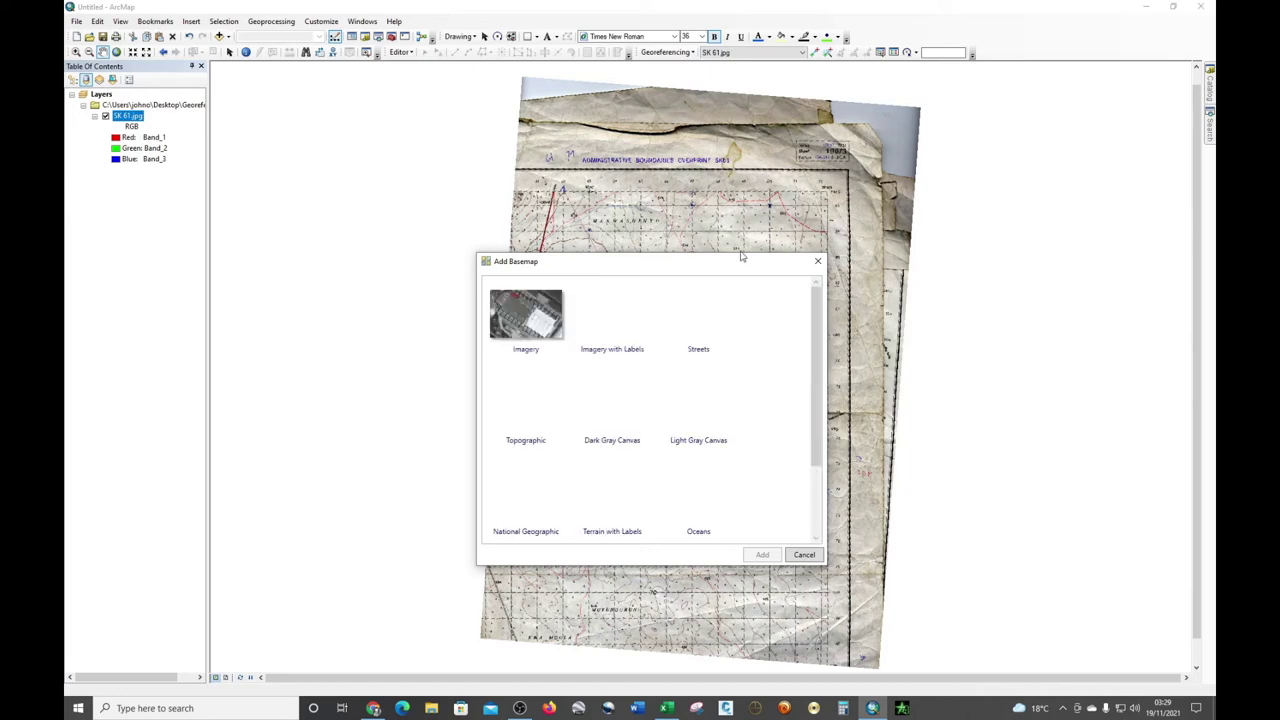
{"action": "left_click", "coordinate": [616, 330]}
{"action": "left_click", "coordinate": [766, 556]}
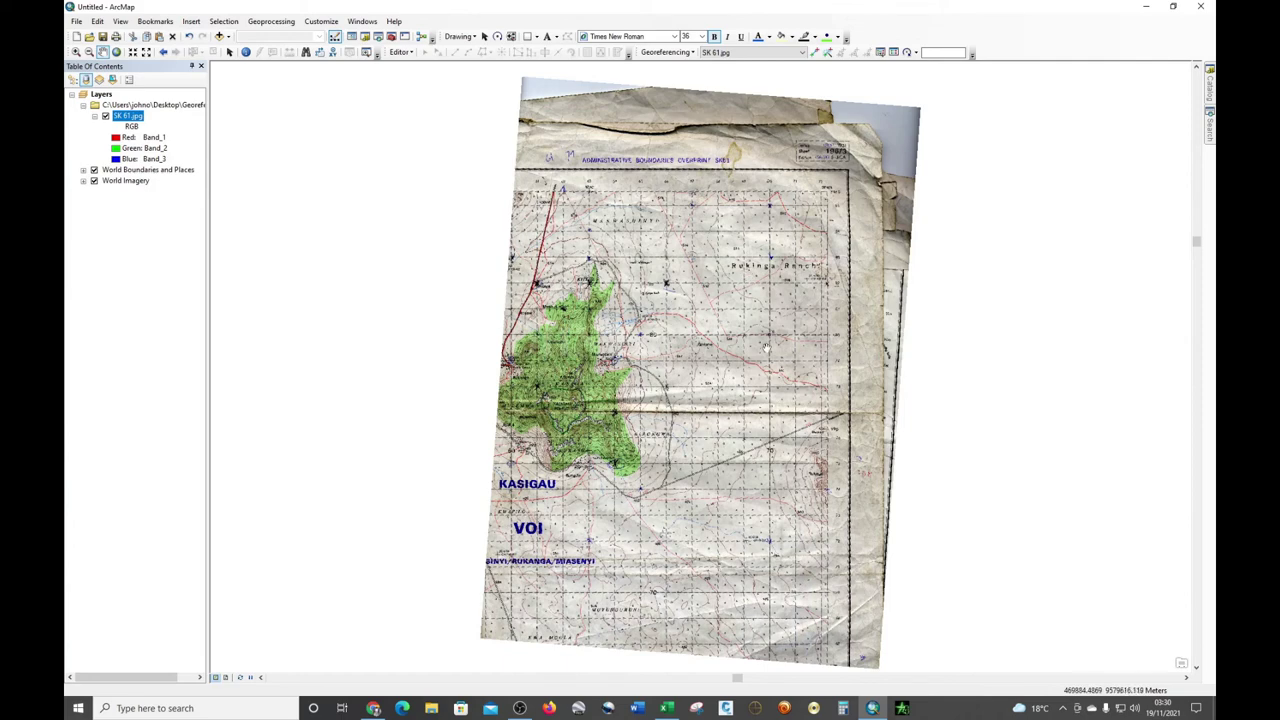
View the full extents of the World Boundaries and Places and World Imagery layers and list their sublayers.
{"action": "left_click", "coordinate": [83, 170]}
{"action": "left_click", "coordinate": [118, 172]}
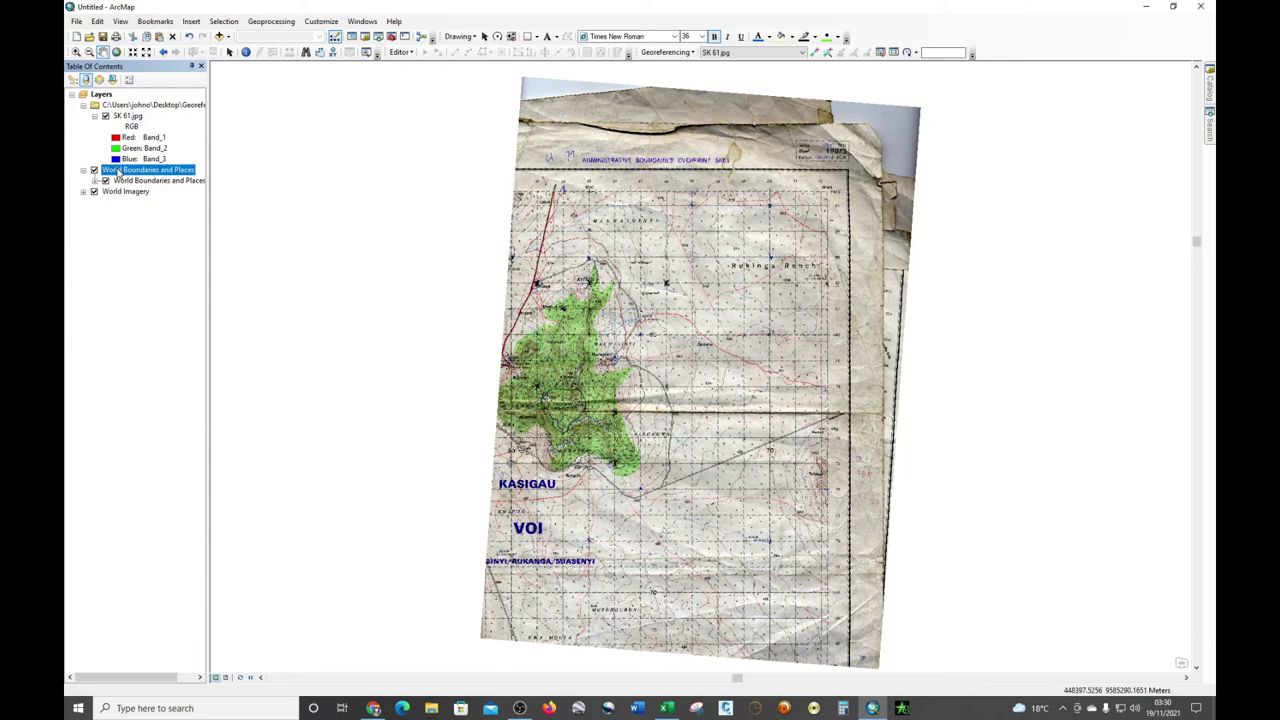
{"action": "right_click", "coordinate": [118, 172]}
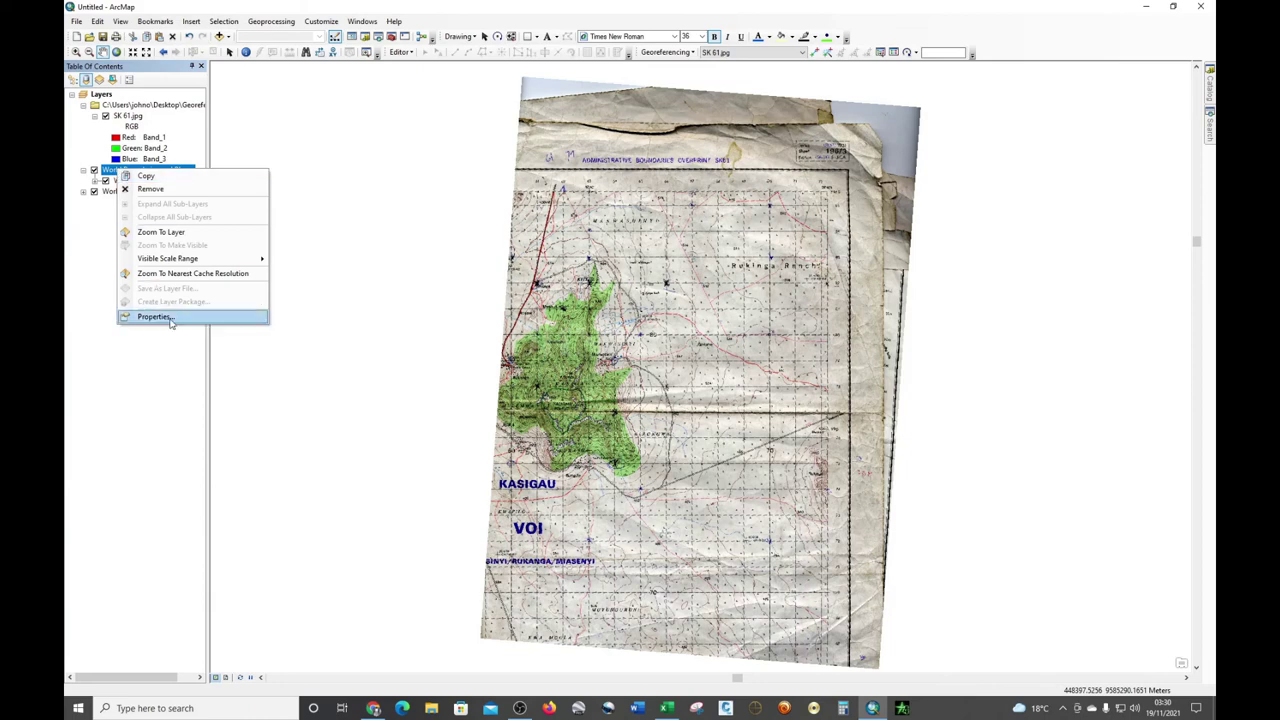
{"action": "left_click", "coordinate": [152, 232]}
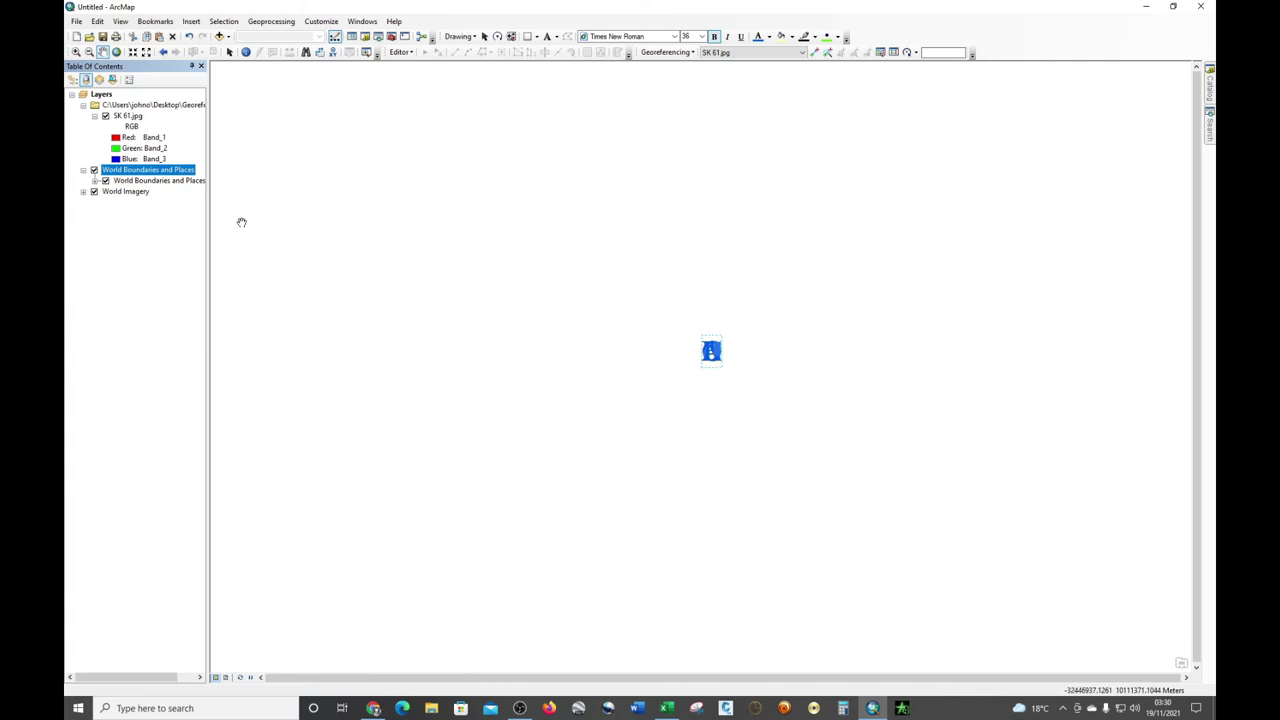
{"action": "right_click", "coordinate": [122, 192]}
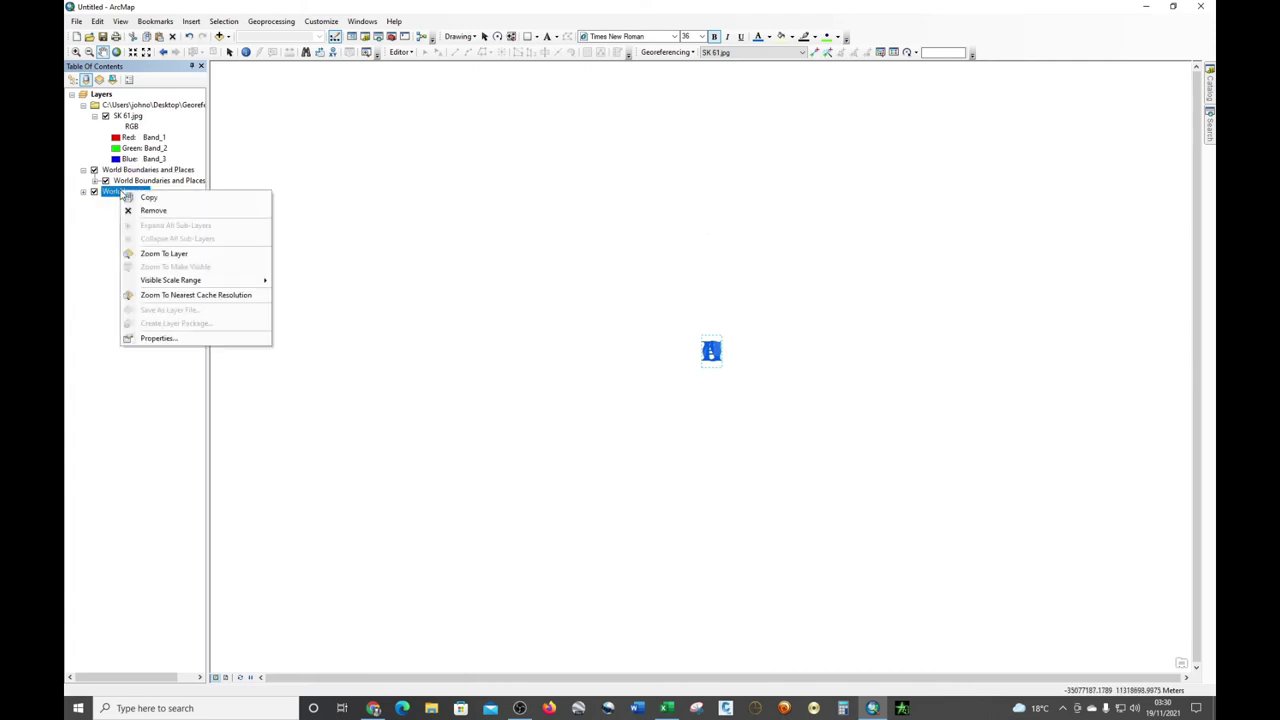
{"action": "left_click", "coordinate": [152, 253]}
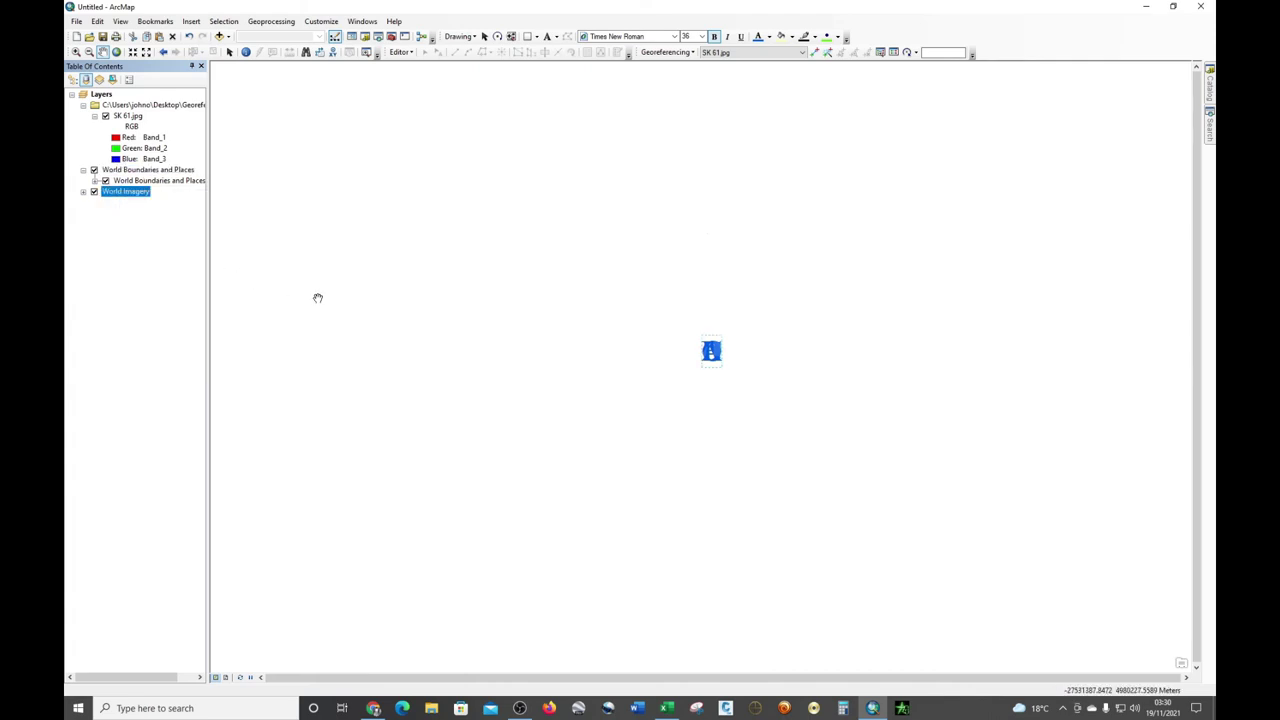
{"action": "left_click", "coordinate": [83, 194]}
{"action": "right_click", "coordinate": [117, 194]}
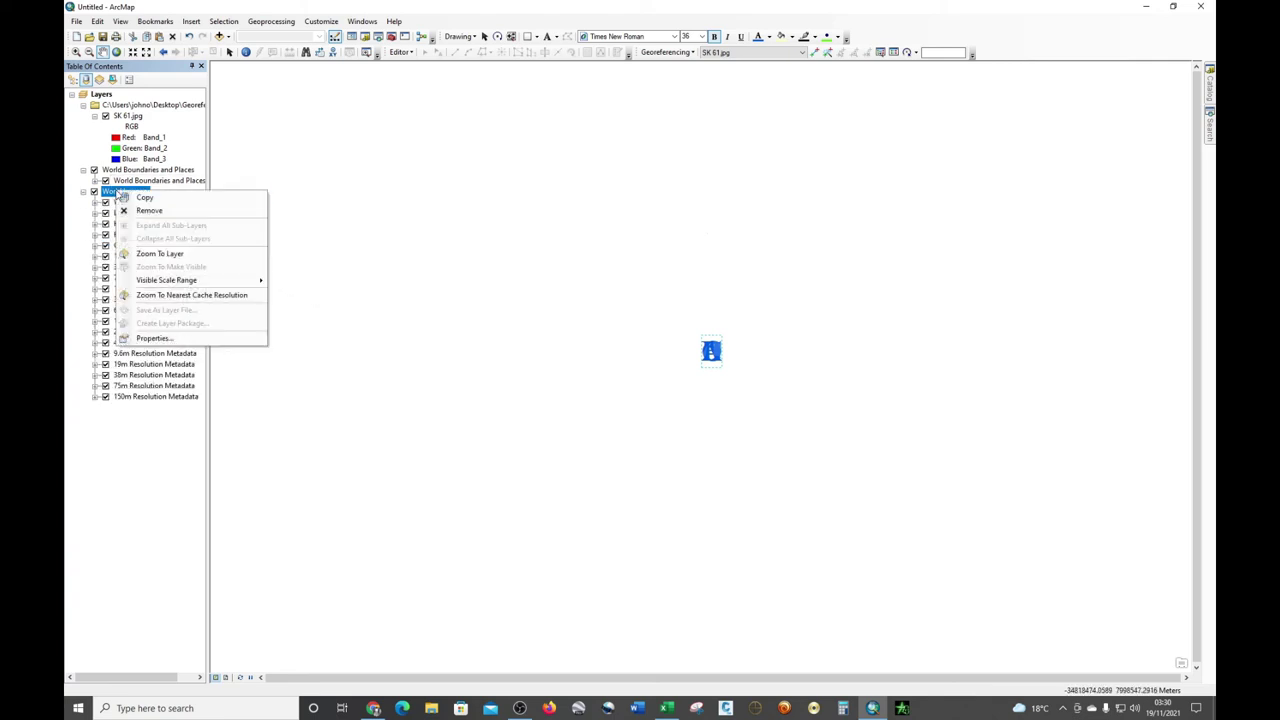
{"action": "left_click", "coordinate": [160, 256]}
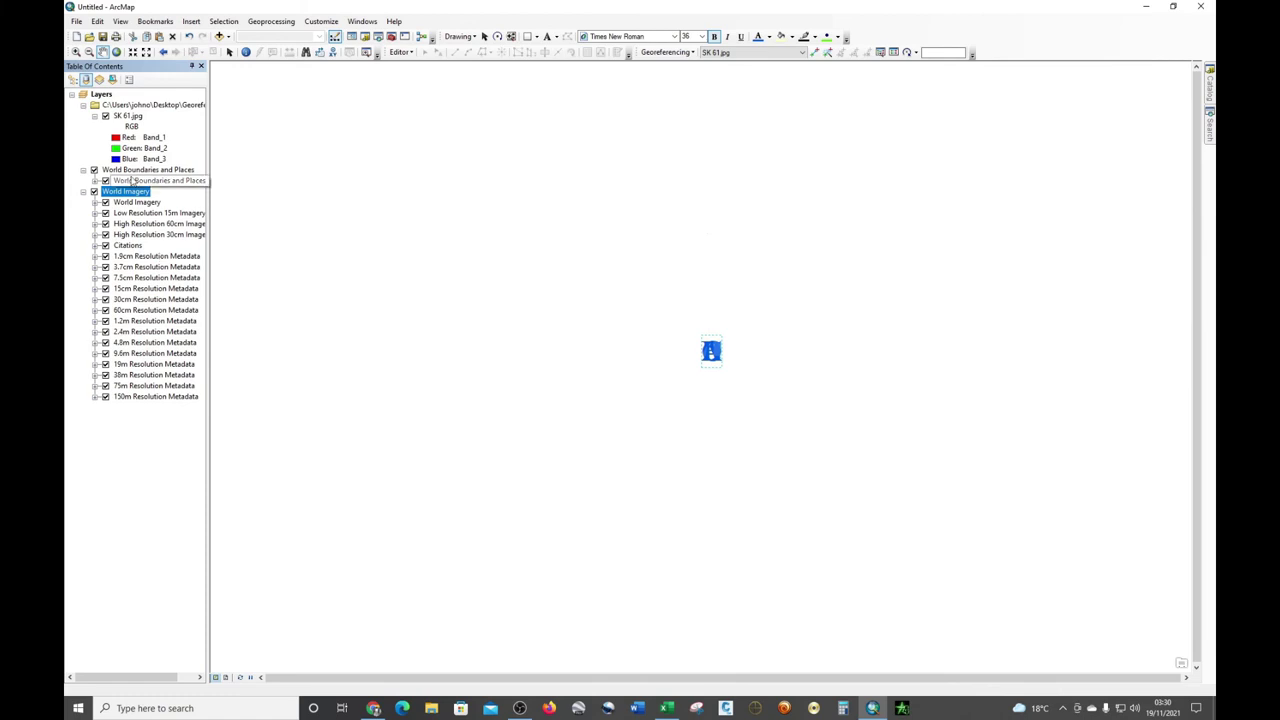
Remove the World Boundaries and Places and World Imagery basemap layers from the map.
{"action": "left_click", "coordinate": [115, 171]}
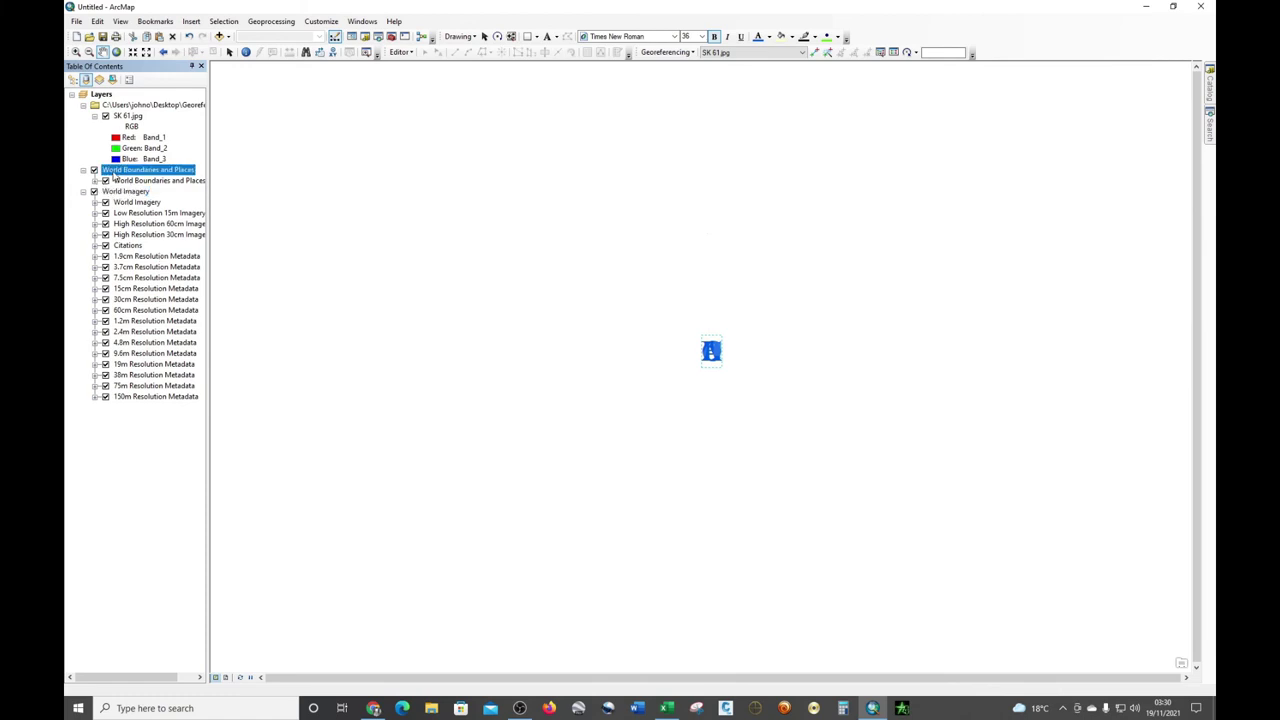
{"action": "right_click", "coordinate": [115, 171]}
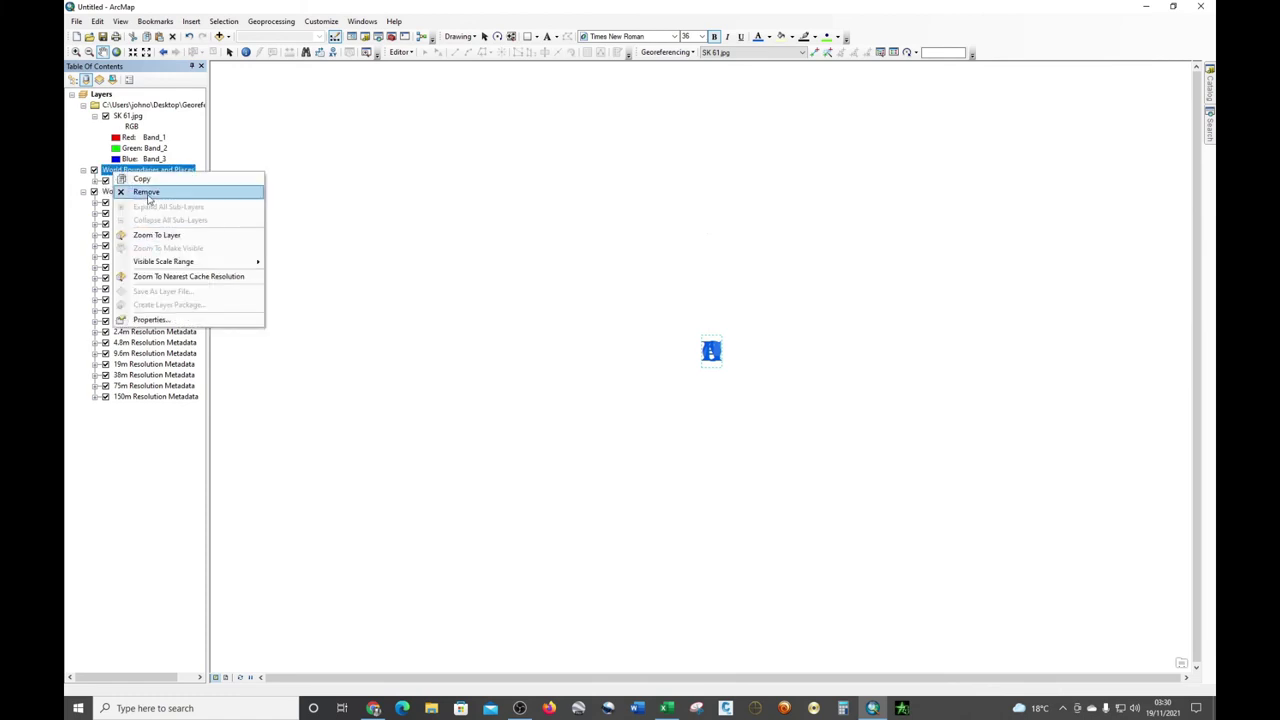
{"action": "left_click", "coordinate": [146, 191]}
{"action": "right_click", "coordinate": [123, 174]}
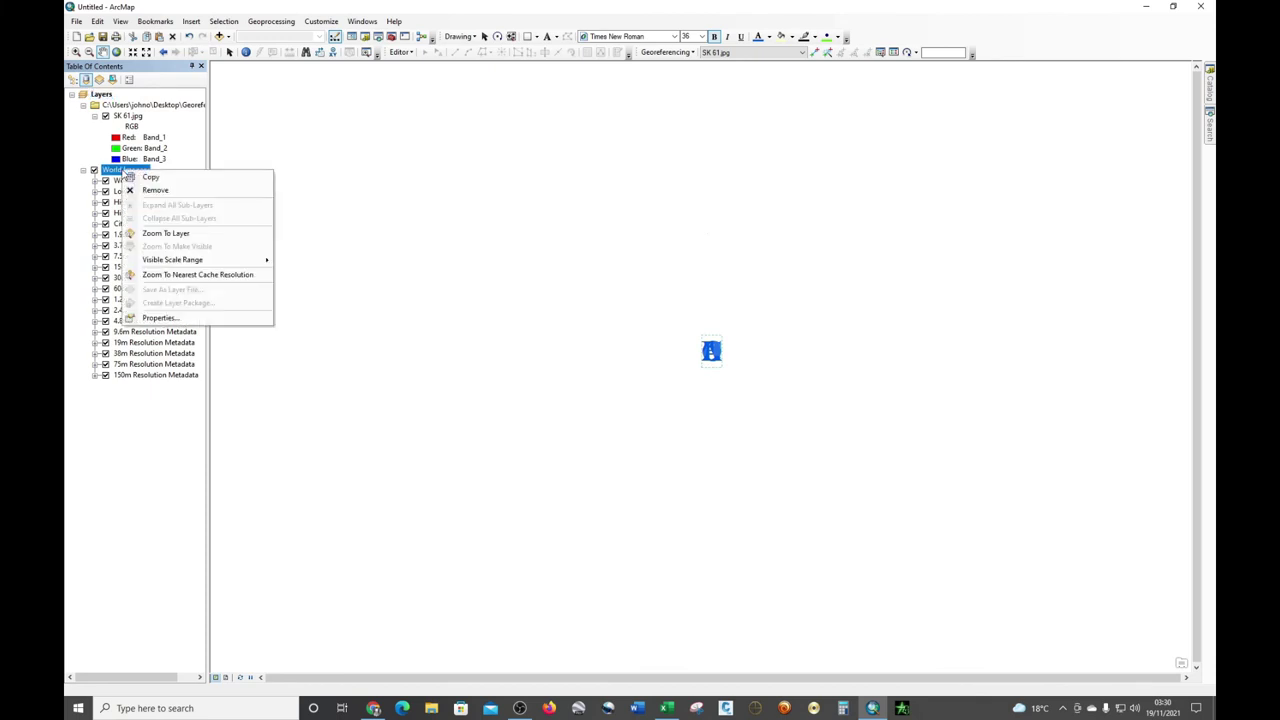
{"action": "left_click", "coordinate": [158, 191]}
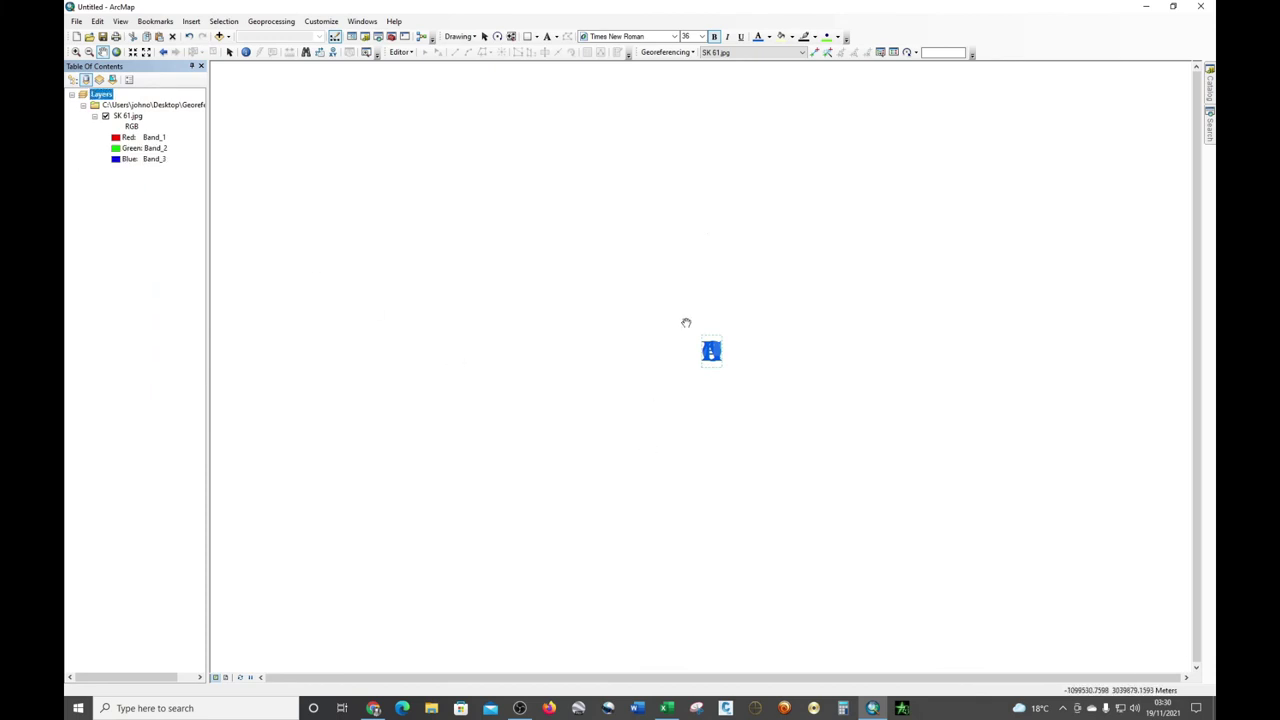
Zoom to the full extent of the SK 61.jpg layer and close ArcMap without saving the untitled map document.
{"action": "left_click", "coordinate": [125, 116]}
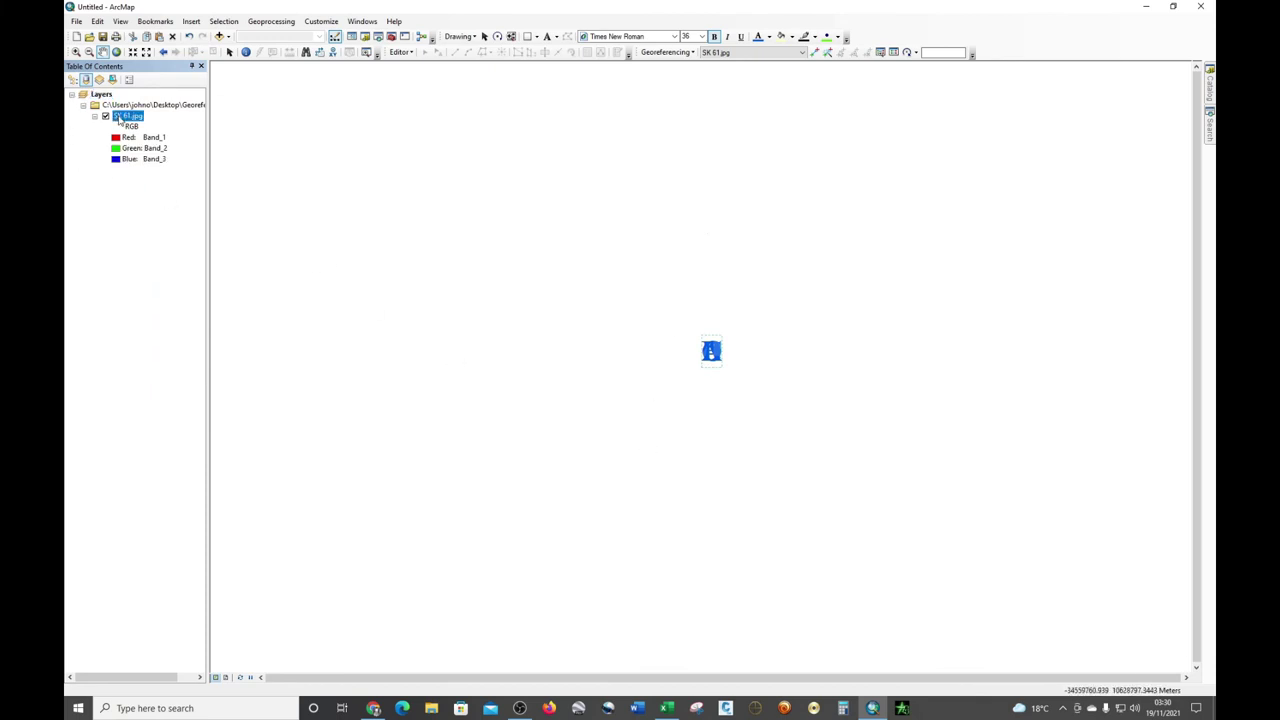
{"action": "right_click", "coordinate": [122, 116]}
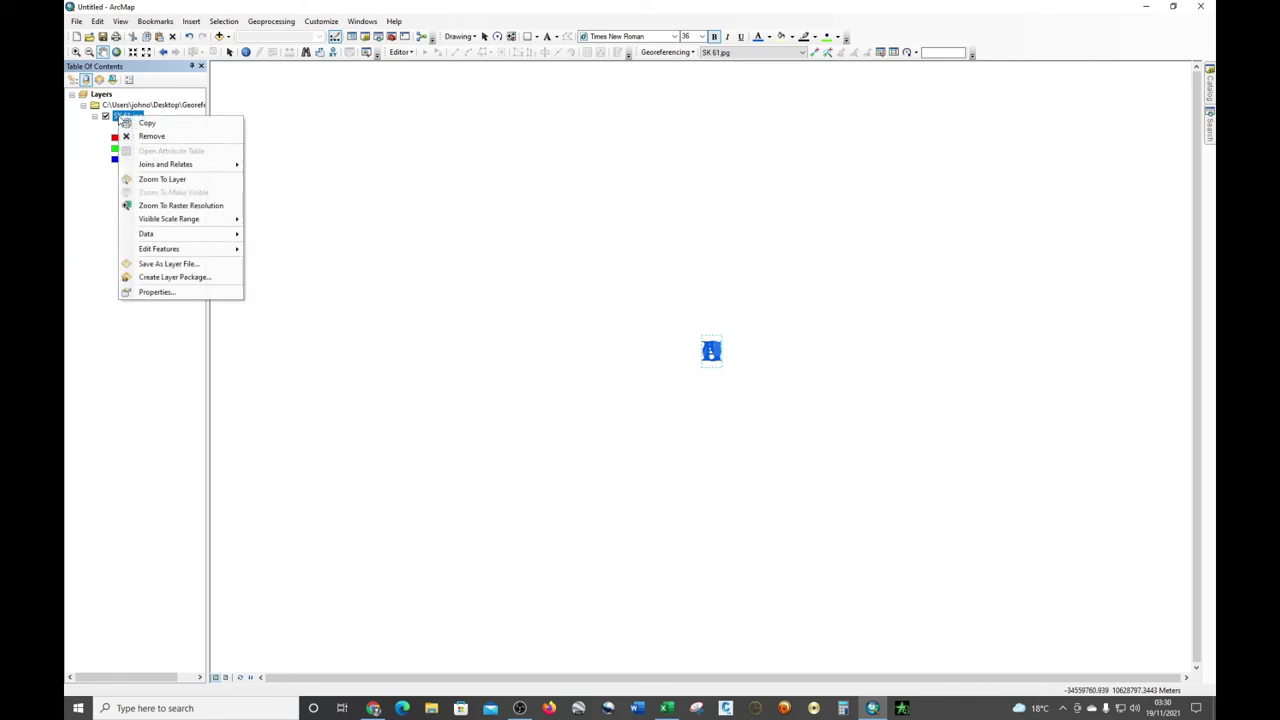
{"action": "left_click", "coordinate": [161, 180]}
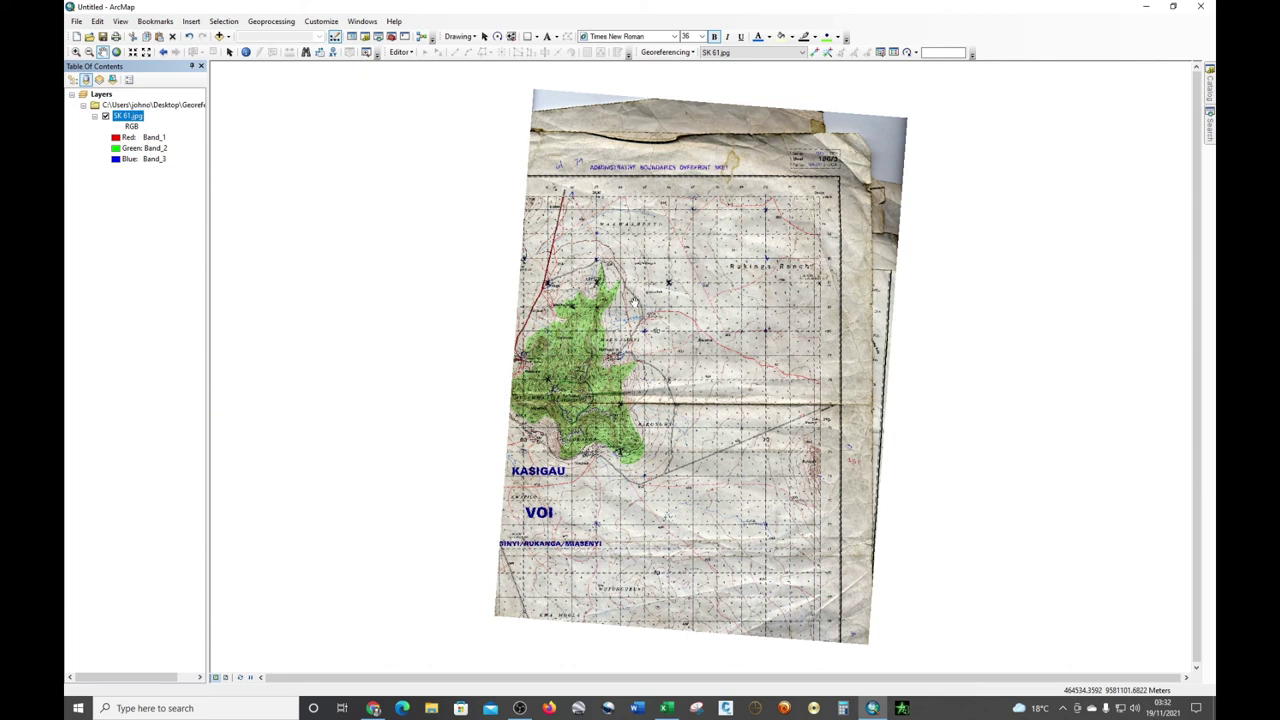
{"action": "left_click", "coordinate": [1201, 9]}
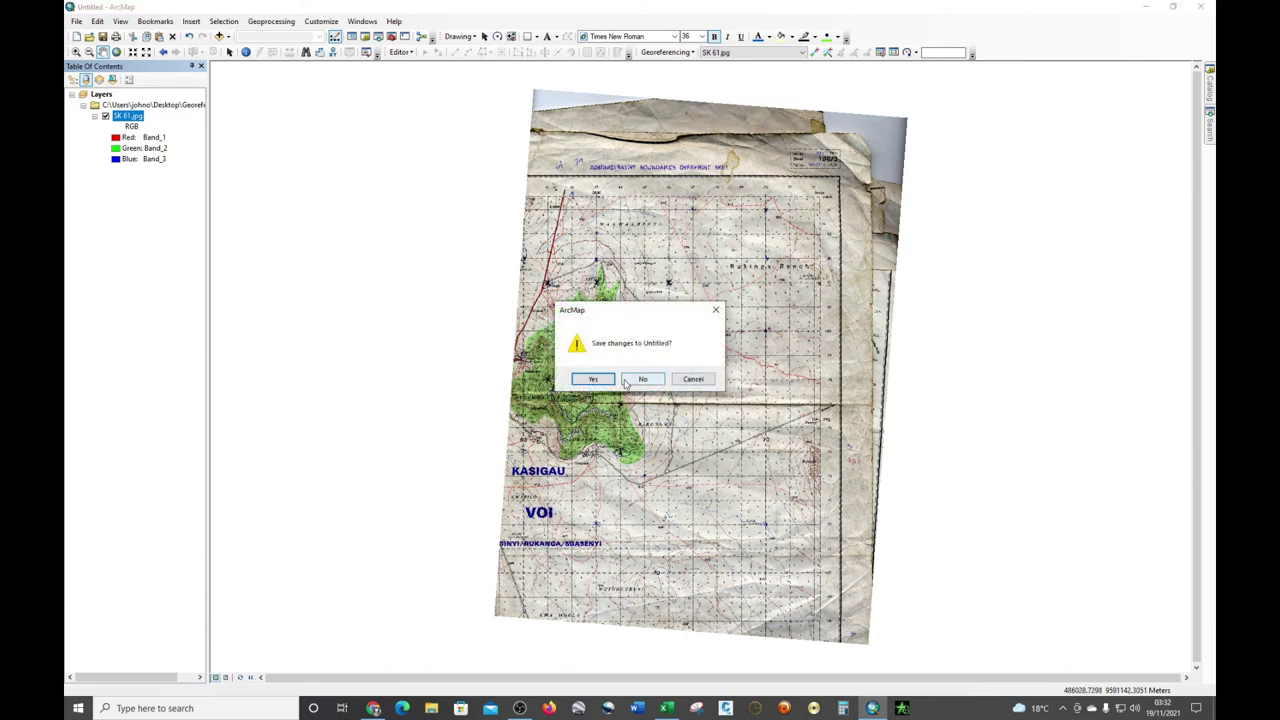
{"action": "left_click", "coordinate": [638, 379]}
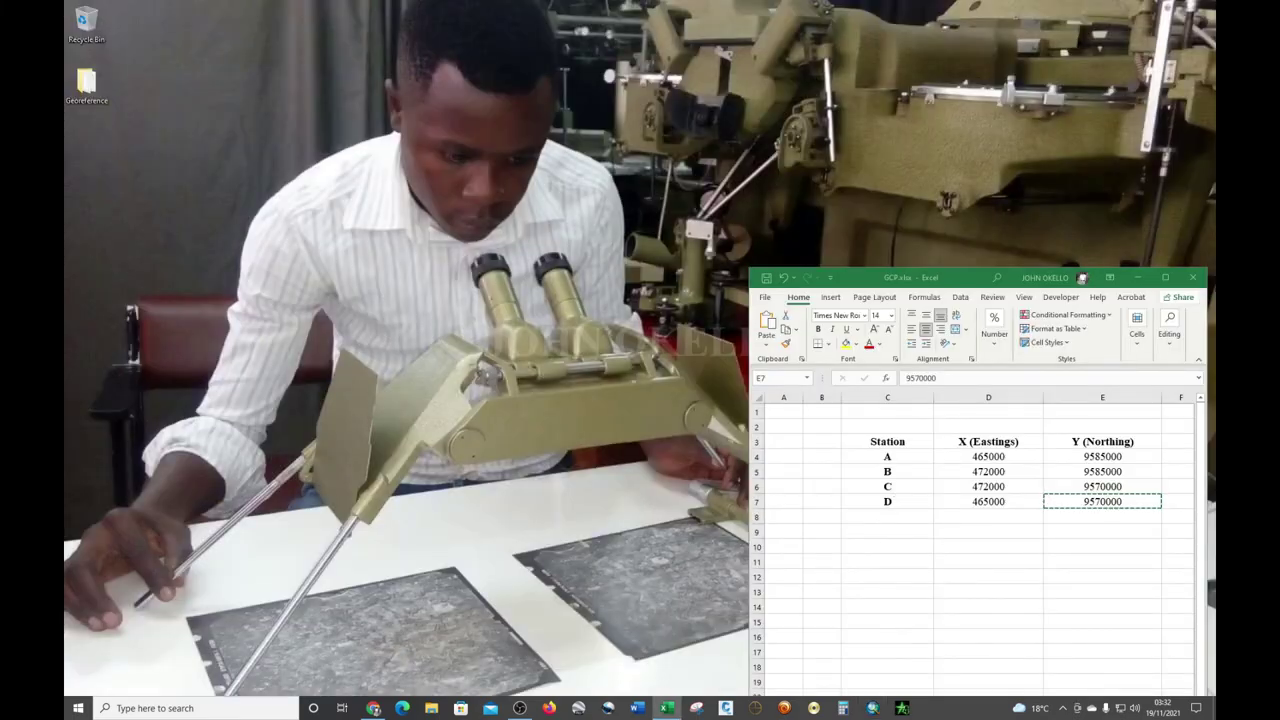